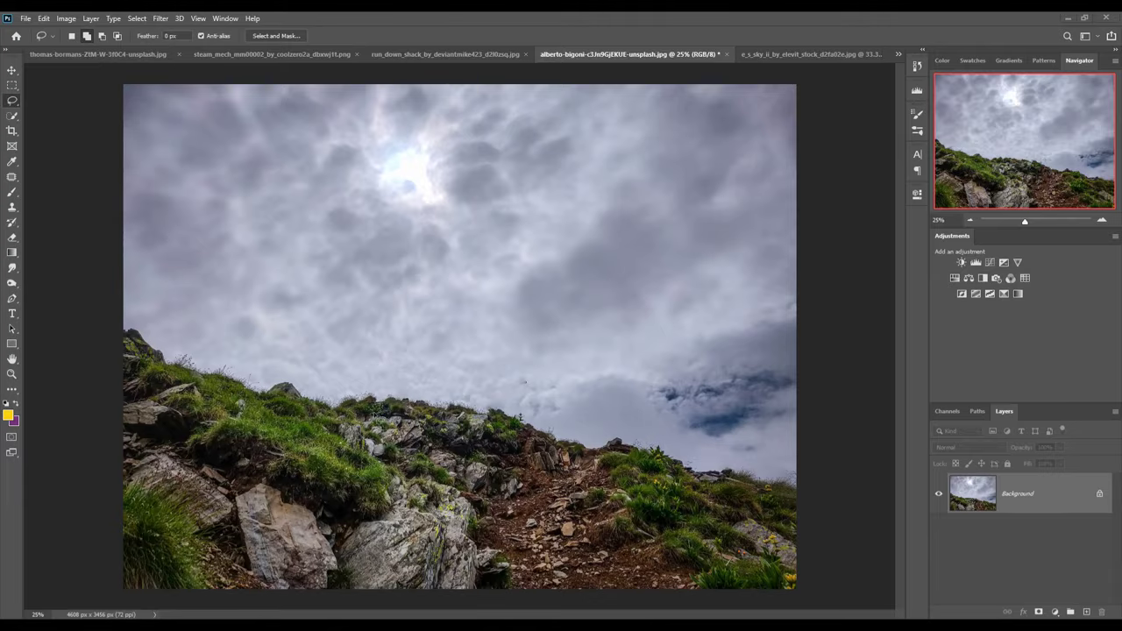
Try Select Subject on the mountain photo and dismiss the no-subject-found warning.
{"action": "left_click", "coordinate": [12, 69]}
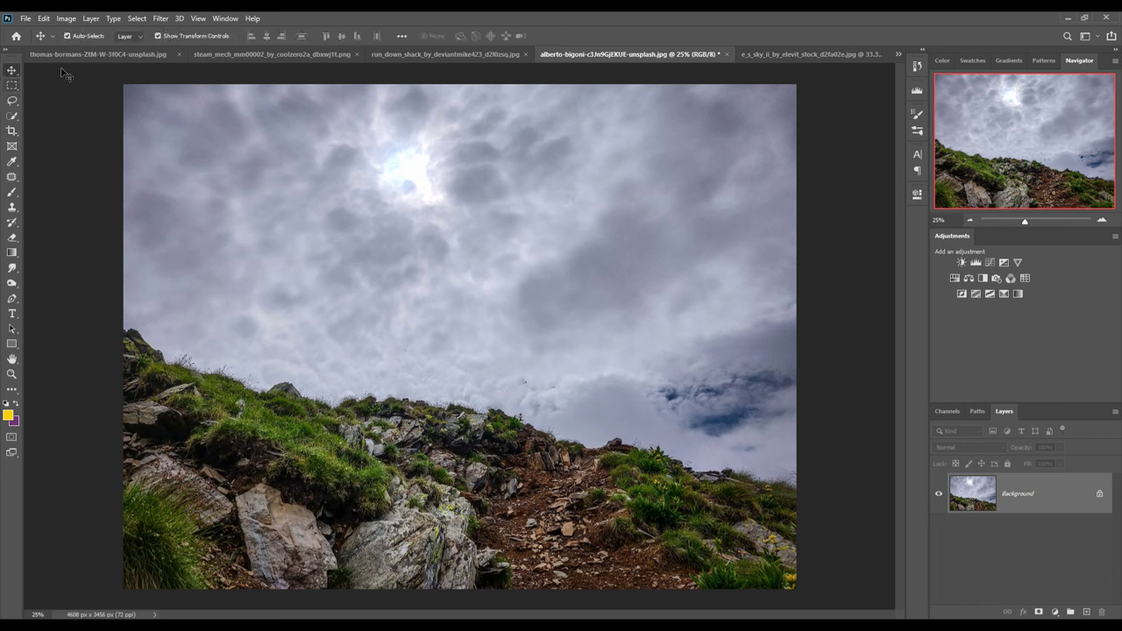
{"action": "left_click", "coordinate": [136, 17]}
{"action": "left_click", "coordinate": [165, 154]}
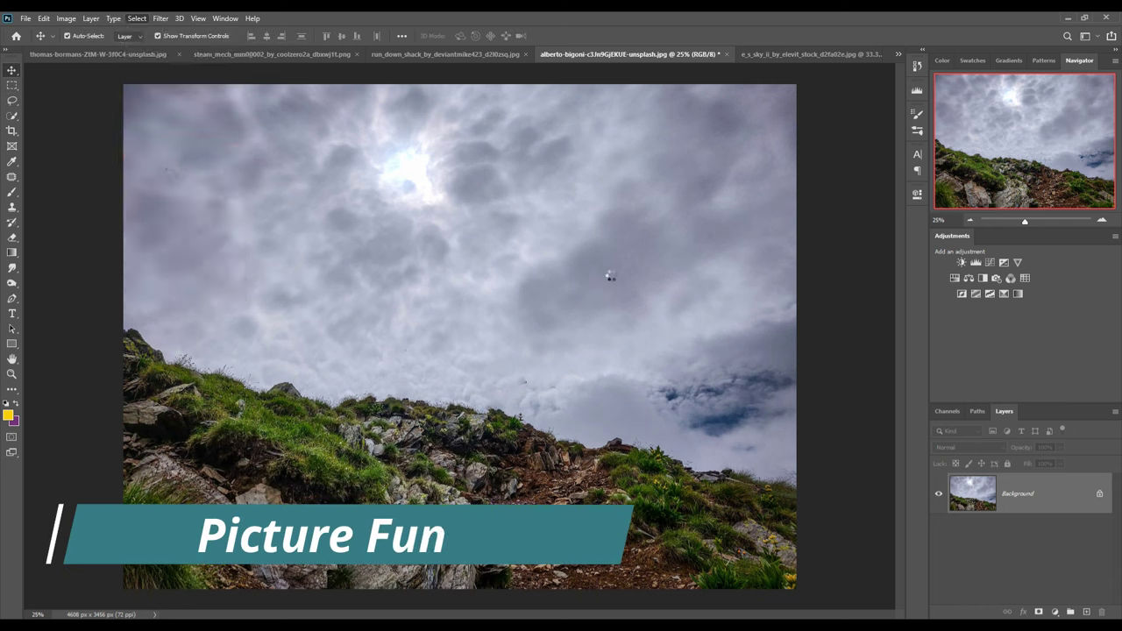
{"action": "left_click", "coordinate": [548, 251]}
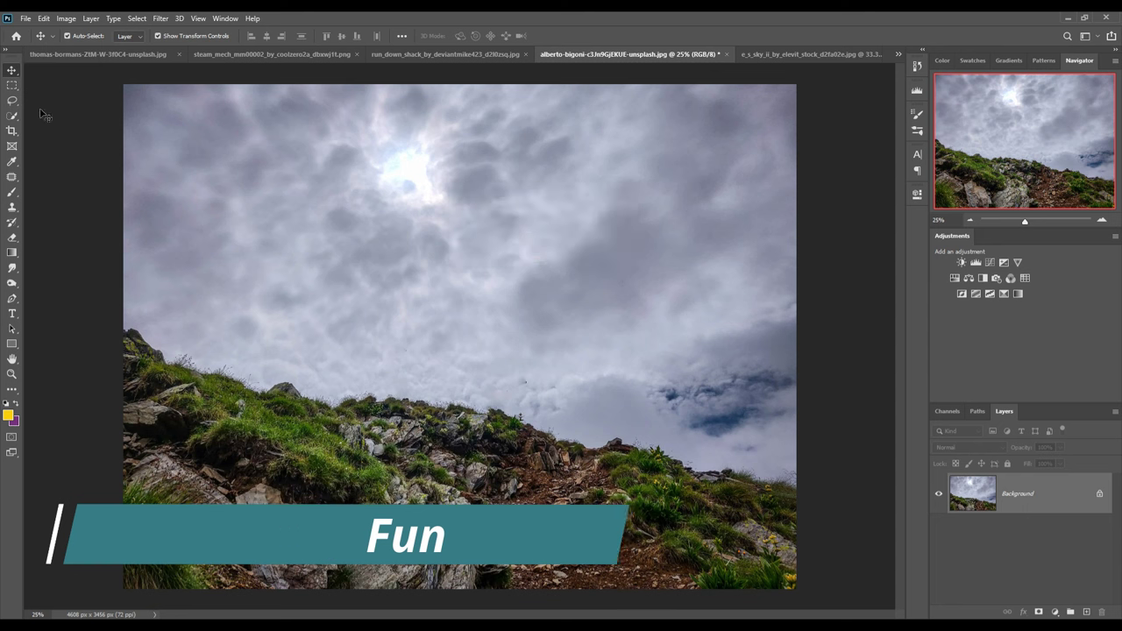
Select the grassy ridge of the hillside with Quick Selection, excluding the sky.
{"action": "left_click", "coordinate": [11, 116]}
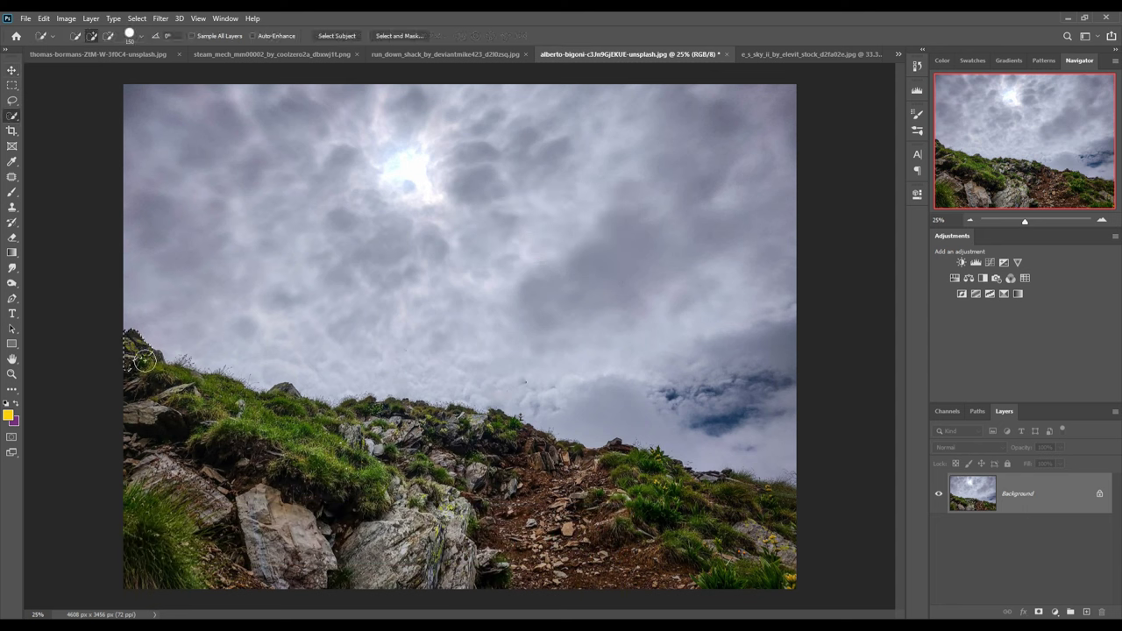
{"action": "mouse_move", "coordinate": [198, 417]}
{"action": "left_mouse_down"}
{"action": "mouse_move", "coordinate": [618, 491]}
{"action": "mouse_move", "coordinate": [653, 484]}
{"action": "mouse_move", "coordinate": [745, 513]}
{"action": "mouse_move", "coordinate": [634, 573]}
{"action": "mouse_move", "coordinate": [360, 536]}
{"action": "mouse_move", "coordinate": [230, 540]}
{"action": "mouse_move", "coordinate": [174, 563]}
{"action": "mouse_move", "coordinate": [215, 543]}
{"action": "left_mouse_up"}
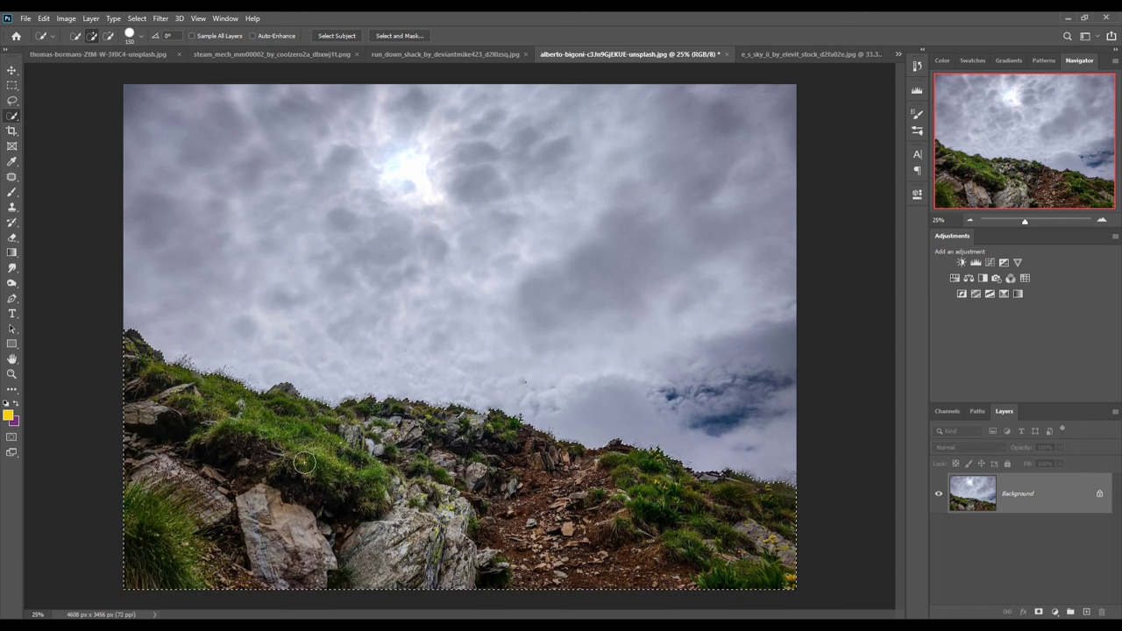
{"action": "left_click", "coordinate": [10, 75]}
{"action": "left_click", "coordinate": [11, 117]}
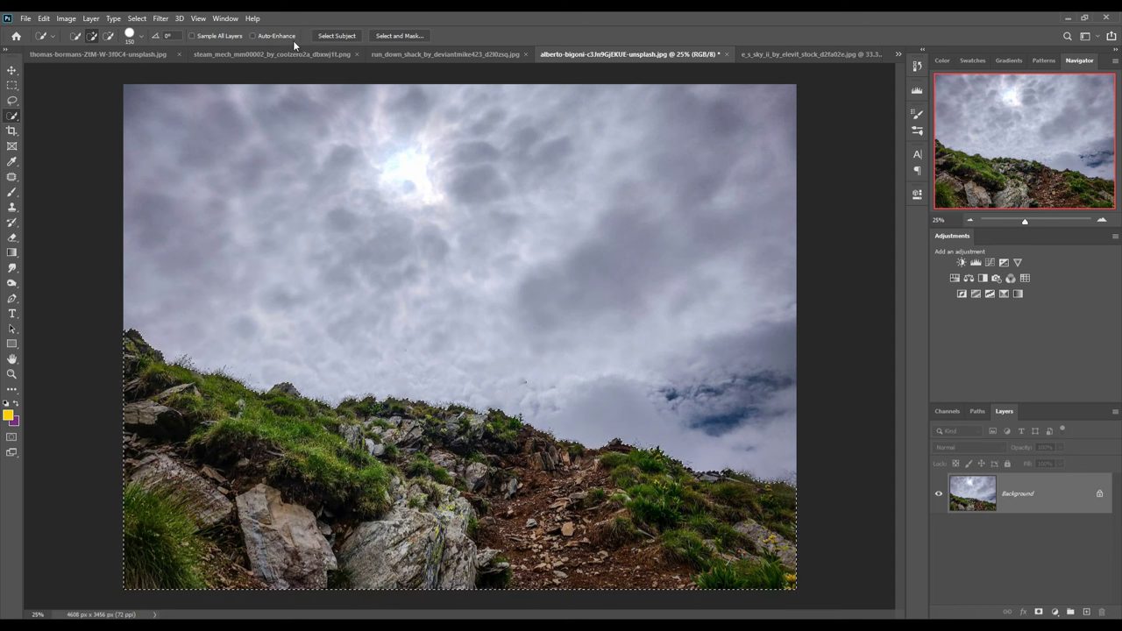
{"action": "left_click", "coordinate": [11, 70]}
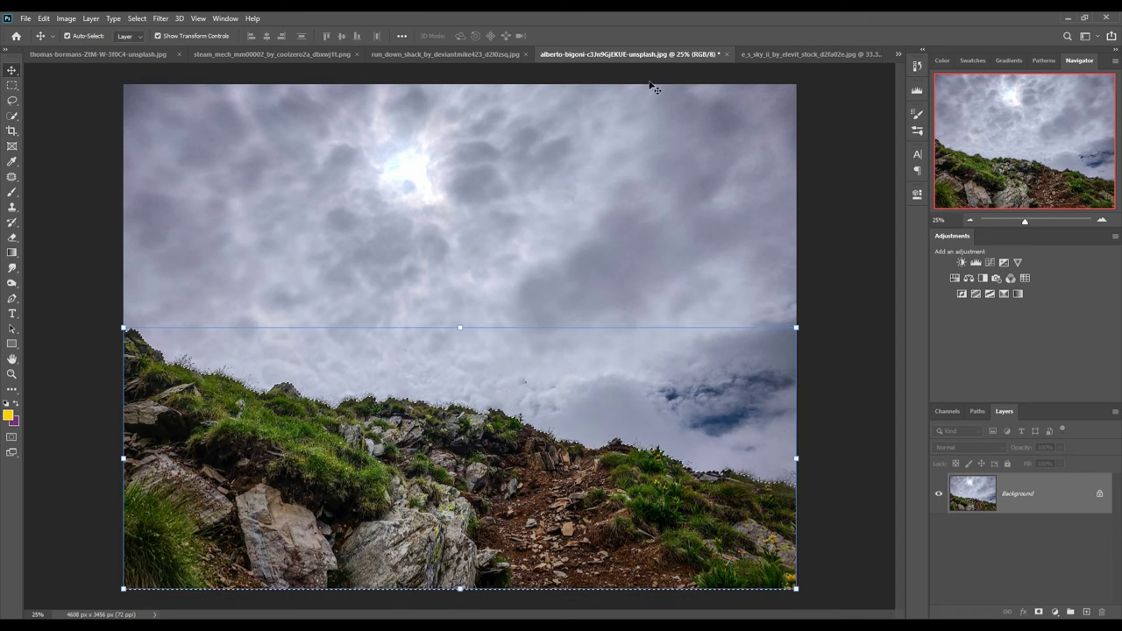
Create a new blank 3840 x 2160 document.
{"action": "left_click", "coordinate": [26, 17]}
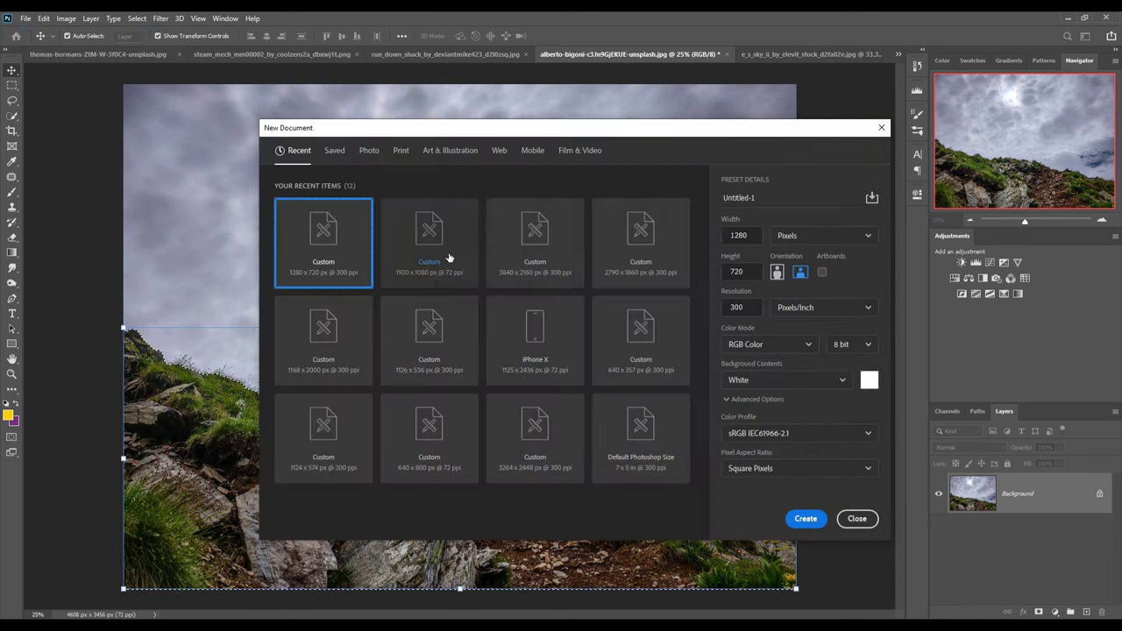
{"action": "left_click", "coordinate": [545, 233]}
{"action": "left_click", "coordinate": [803, 518]}
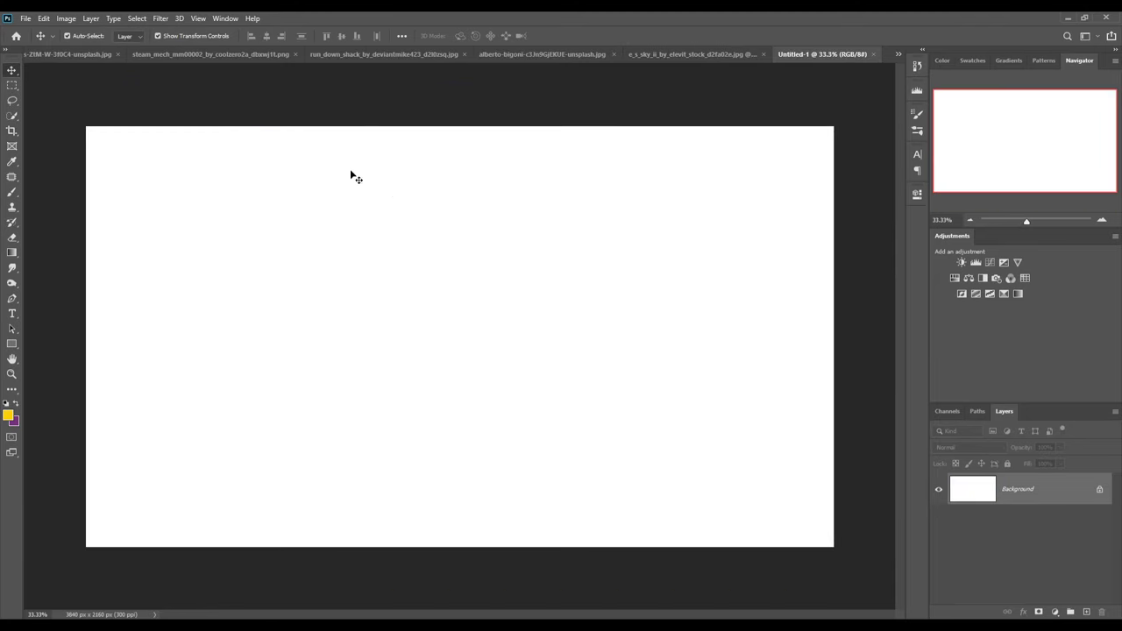
Drag the selected hillside from the floated mountain photo into the new document, bottom-left.
{"action": "left_click", "coordinate": [661, 54]}
{"action": "left_click", "coordinate": [601, 54]}
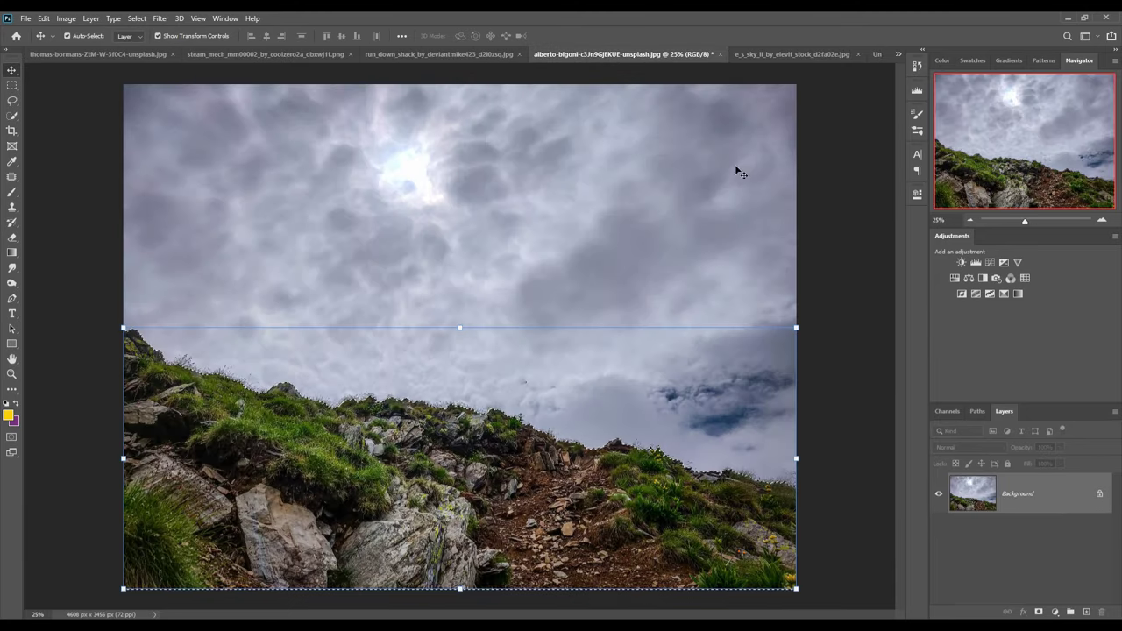
{"action": "left_click_drag", "start_coordinate": [601, 55], "coordinate": [614, 114]}
{"action": "left_click", "coordinate": [829, 53]}
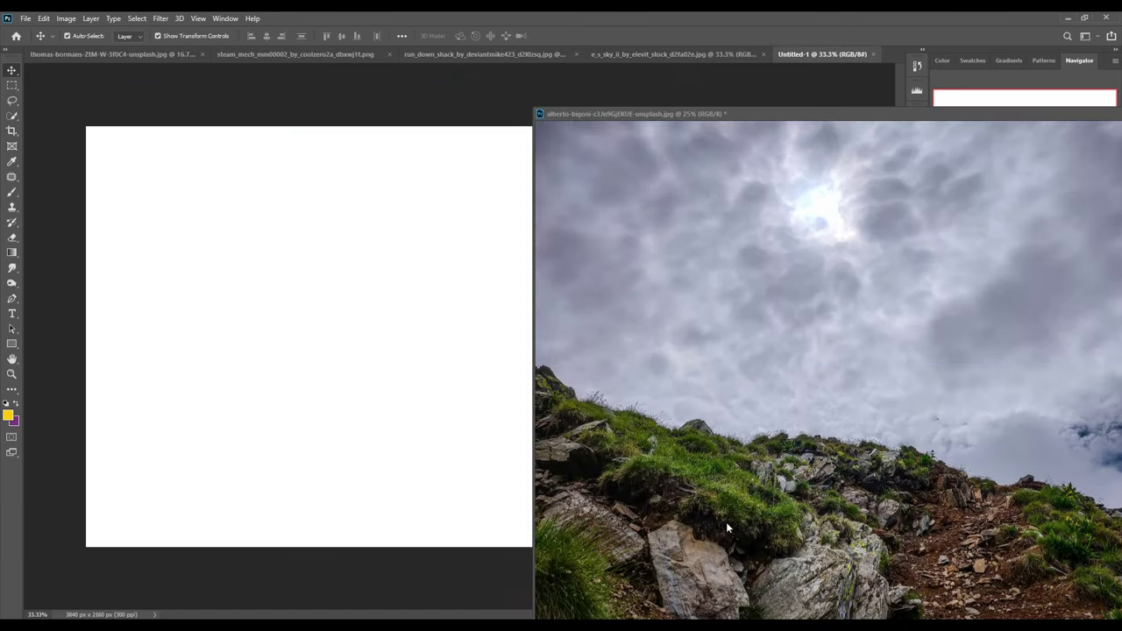
{"action": "left_click_drag", "start_coordinate": [746, 476], "coordinate": [430, 428]}
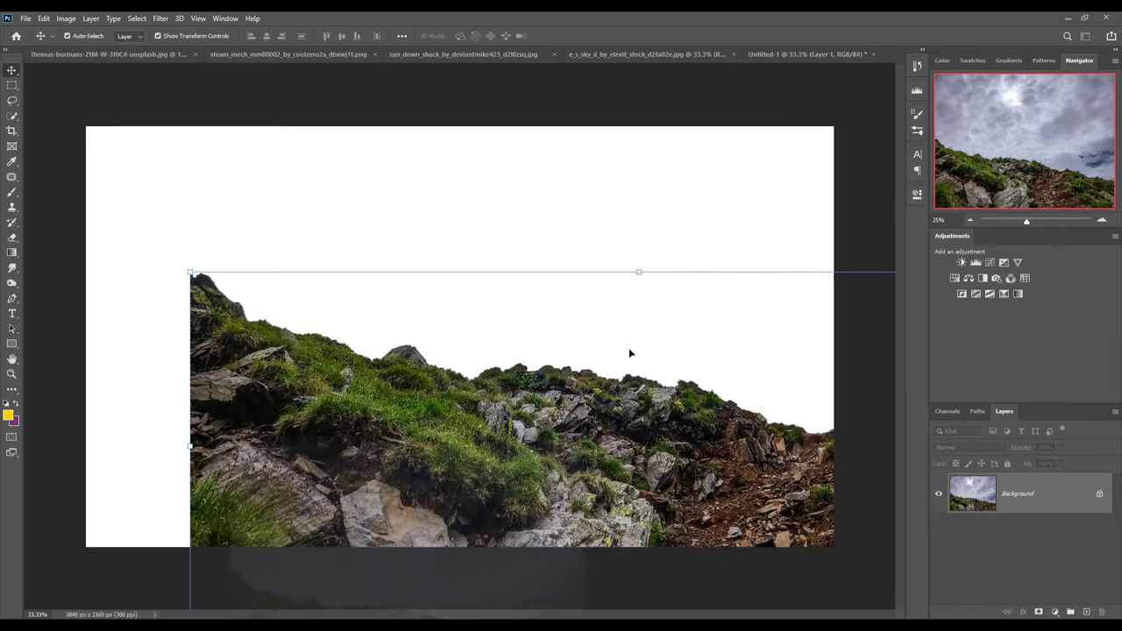
{"action": "mouse_move", "coordinate": [628, 348]}
{"action": "left_mouse_down"}
{"action": "mouse_move", "coordinate": [447, 395]}
{"action": "mouse_move", "coordinate": [415, 445]}
{"action": "left_mouse_up"}
Scale the hillside to span the canvas's full bottom width, slightly taller.
{"action": "key", "text": "ctrl+t"}
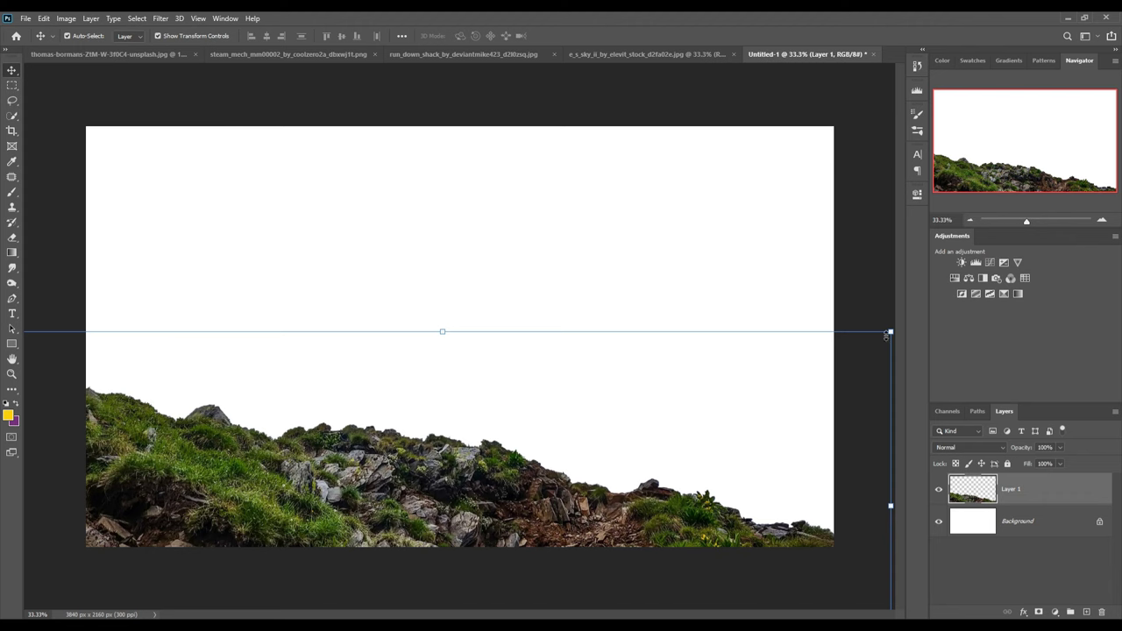
{"action": "mouse_move", "coordinate": [891, 333]}
{"action": "left_mouse_down"}
{"action": "mouse_move", "coordinate": [429, 513]}
{"action": "mouse_move", "coordinate": [489, 439]}
{"action": "mouse_move", "coordinate": [499, 465]}
{"action": "left_mouse_up"}
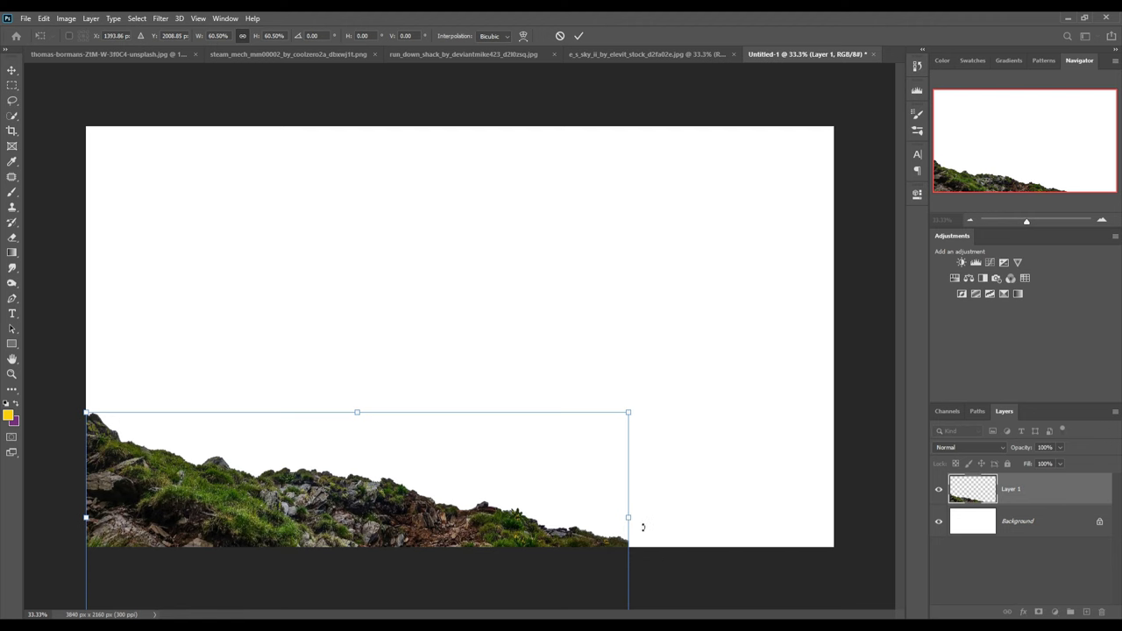
{"action": "left_click_drag", "start_coordinate": [643, 527], "coordinate": [841, 526]}
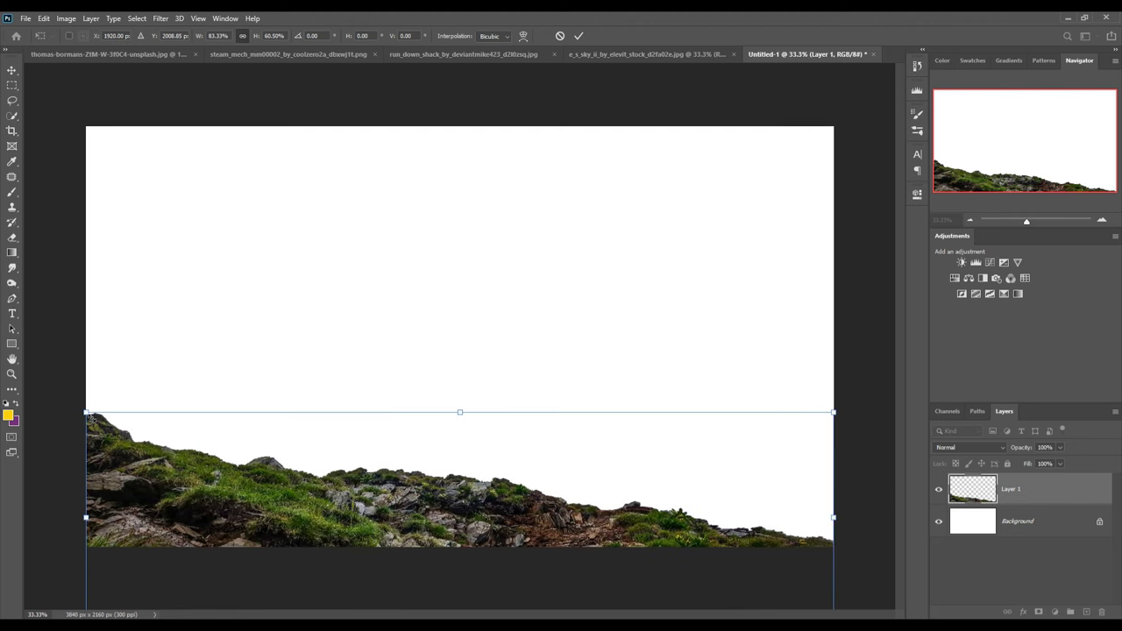
{"action": "left_click_drag", "start_coordinate": [91, 417], "coordinate": [91, 403]}
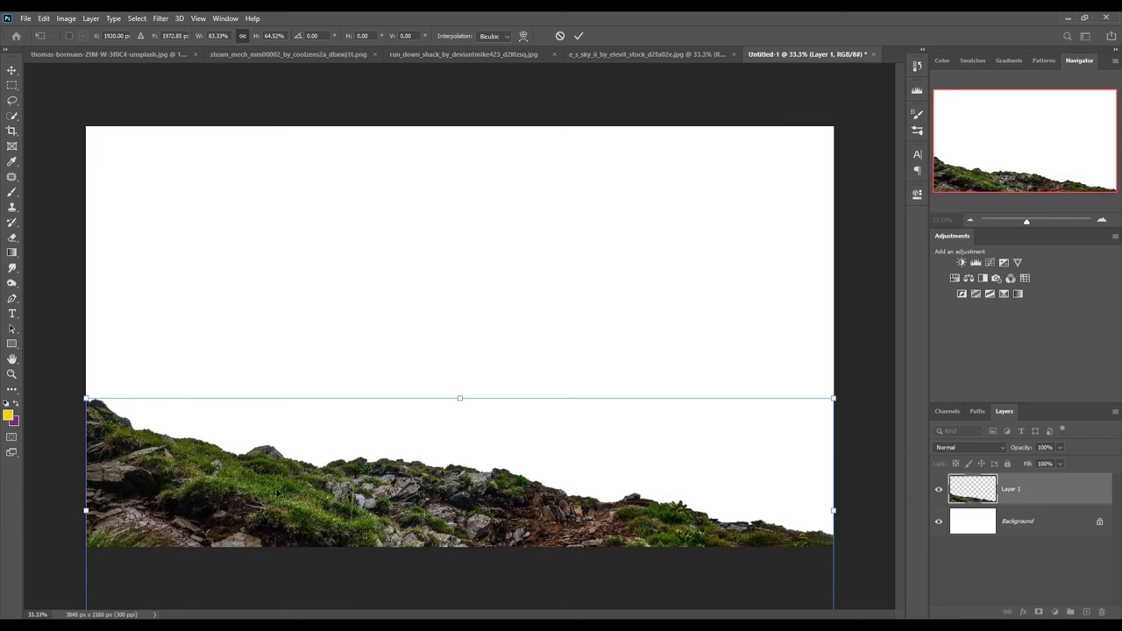
{"action": "left_click", "coordinate": [578, 36]}
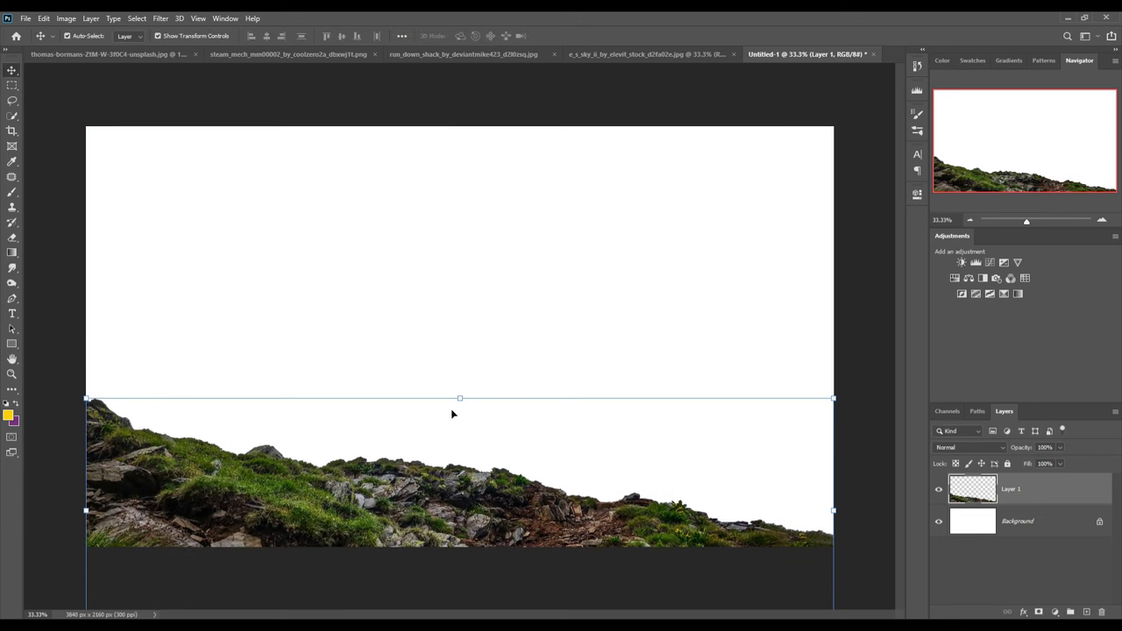
Duplicate the hillside layer as Layer 1 copy and flip it horizontally.
{"action": "right_click", "coordinate": [1040, 498]}
{"action": "left_click", "coordinate": [929, 199]}
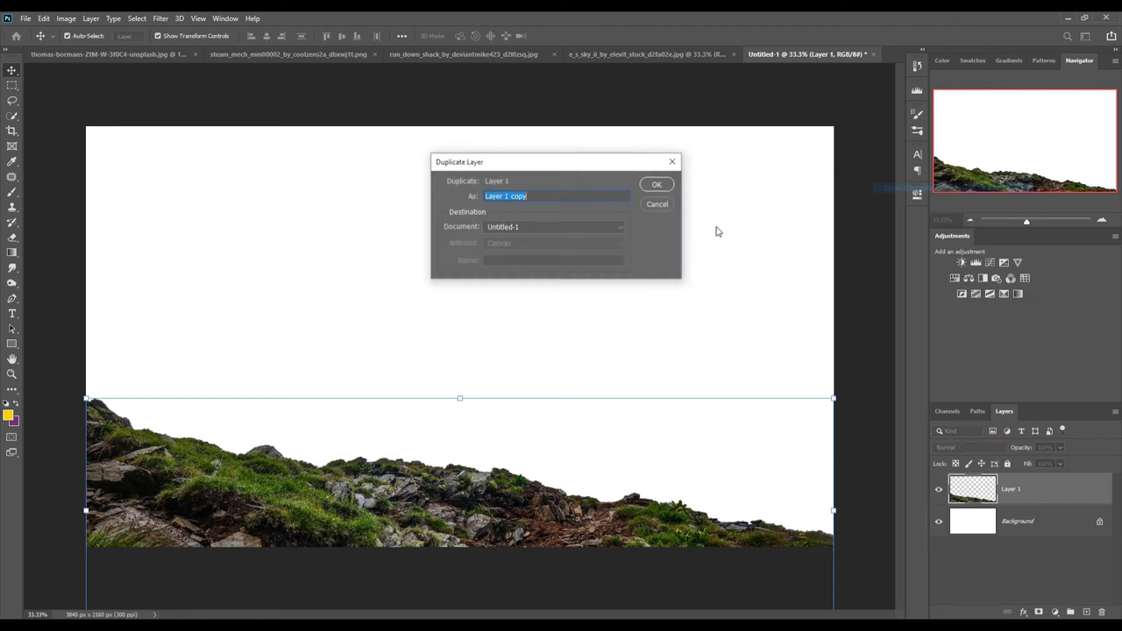
{"action": "left_click", "coordinate": [657, 185]}
{"action": "left_click", "coordinate": [43, 19]}
{"action": "mouse_move", "coordinate": [61, 285]}
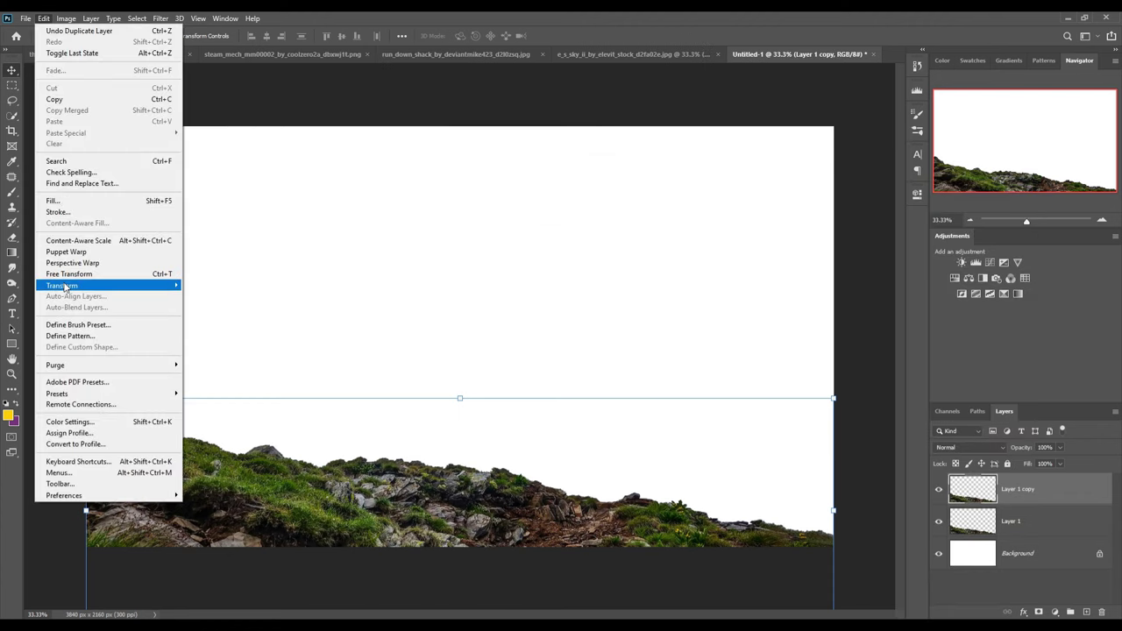
{"action": "left_click", "coordinate": [229, 469]}
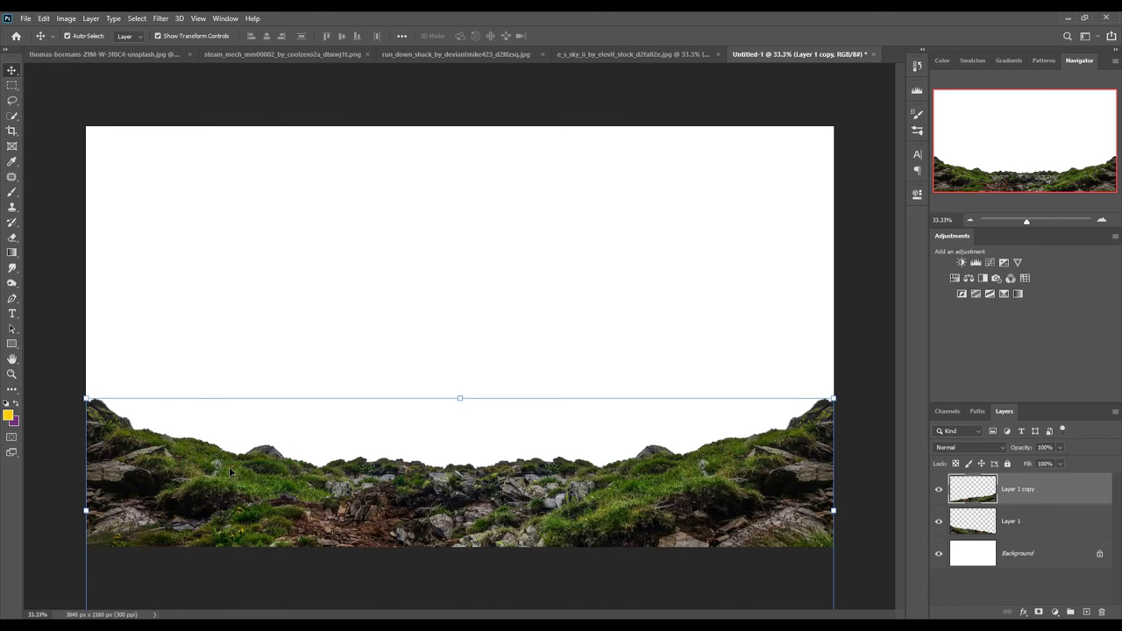
Put the mirrored copy beneath Layer 1, shifted right and tilted about 2°.
{"action": "left_click", "coordinate": [1046, 521]}
{"action": "left_click", "coordinate": [1045, 496]}
{"action": "left_click_drag", "start_coordinate": [1041, 498], "coordinate": [1041, 532]}
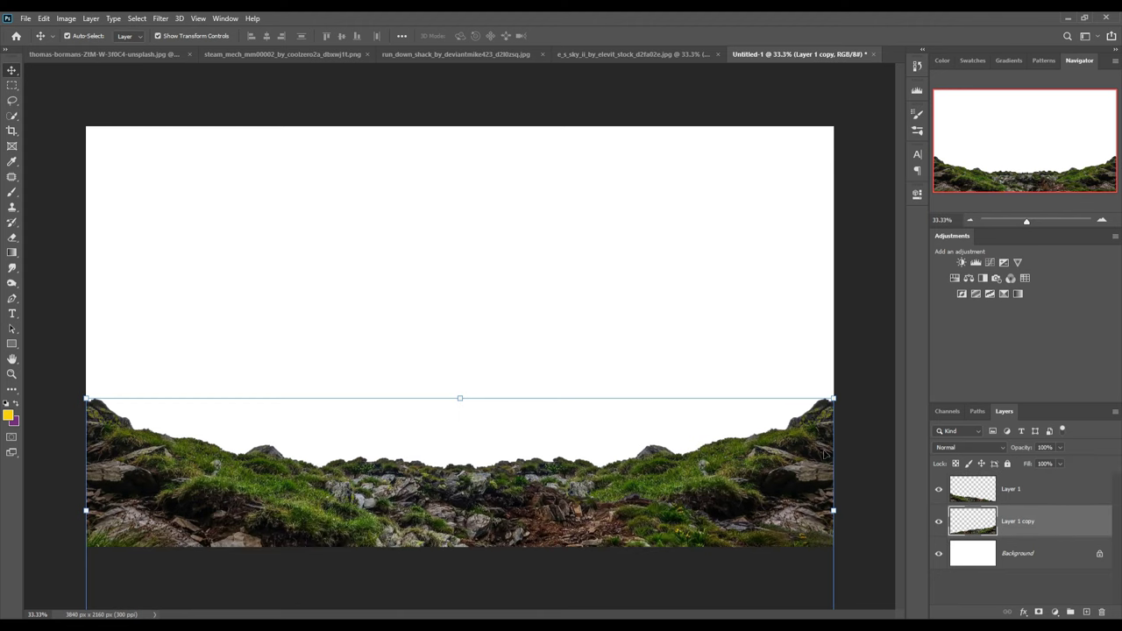
{"action": "left_click_drag", "start_coordinate": [823, 454], "coordinate": [881, 454]}
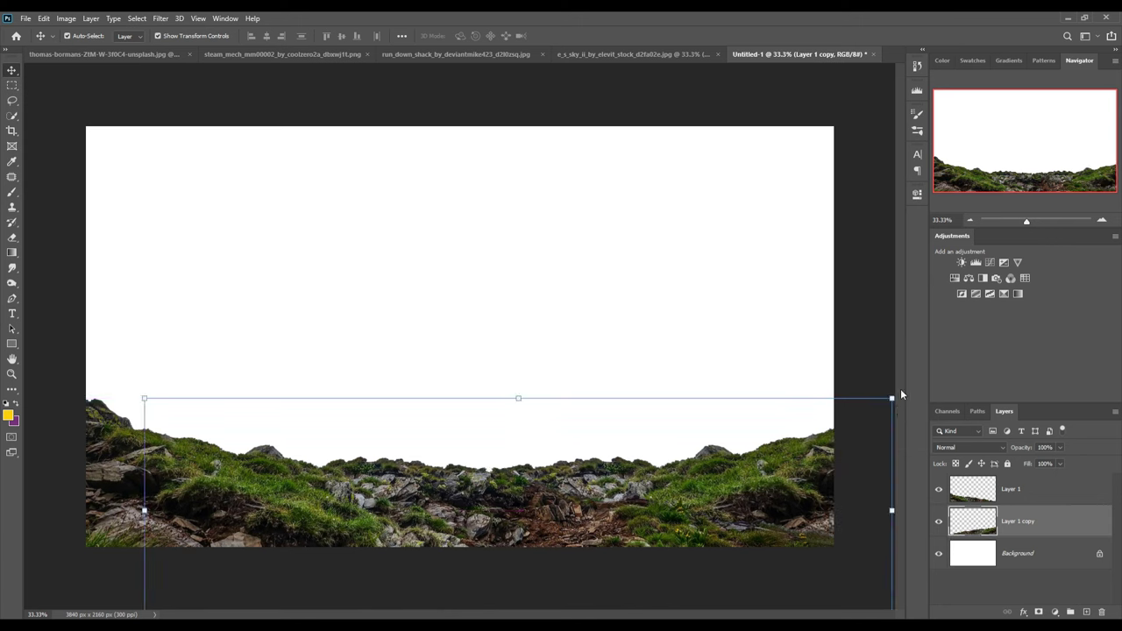
{"action": "left_click_drag", "start_coordinate": [898, 394], "coordinate": [900, 451]}
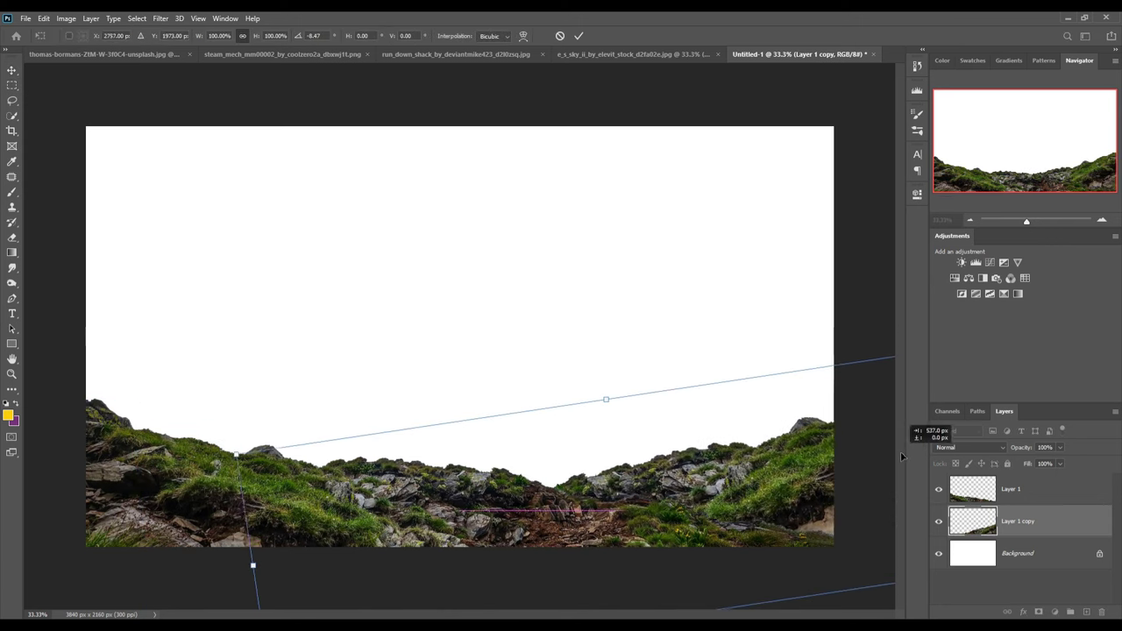
{"action": "left_click_drag", "start_coordinate": [677, 485], "coordinate": [694, 458]}
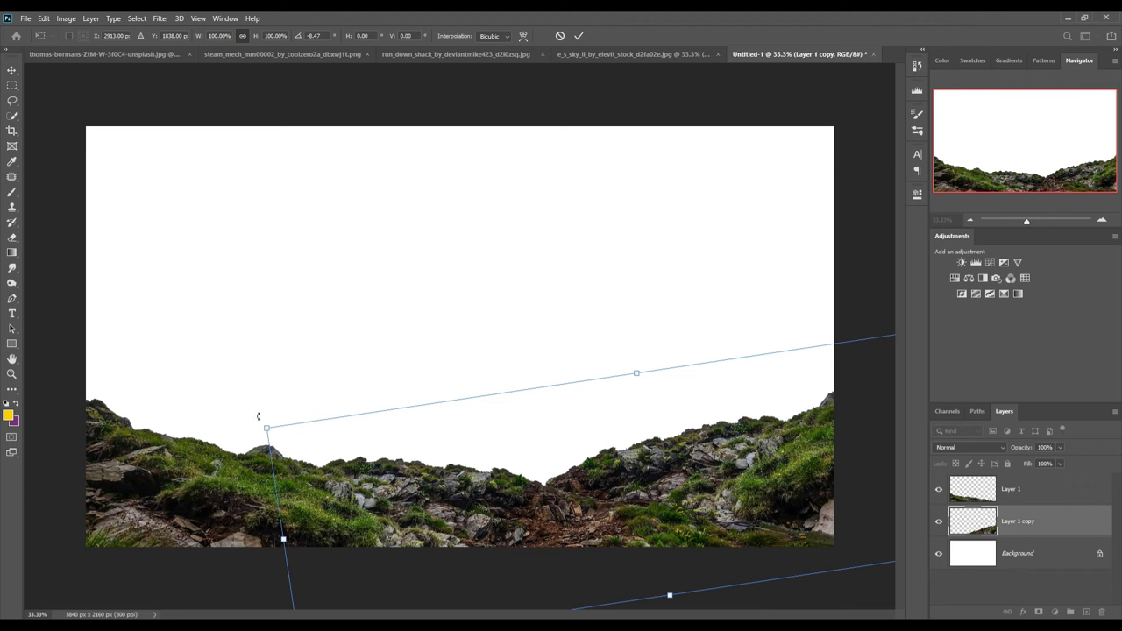
{"action": "left_click_drag", "start_coordinate": [258, 416], "coordinate": [323, 359]}
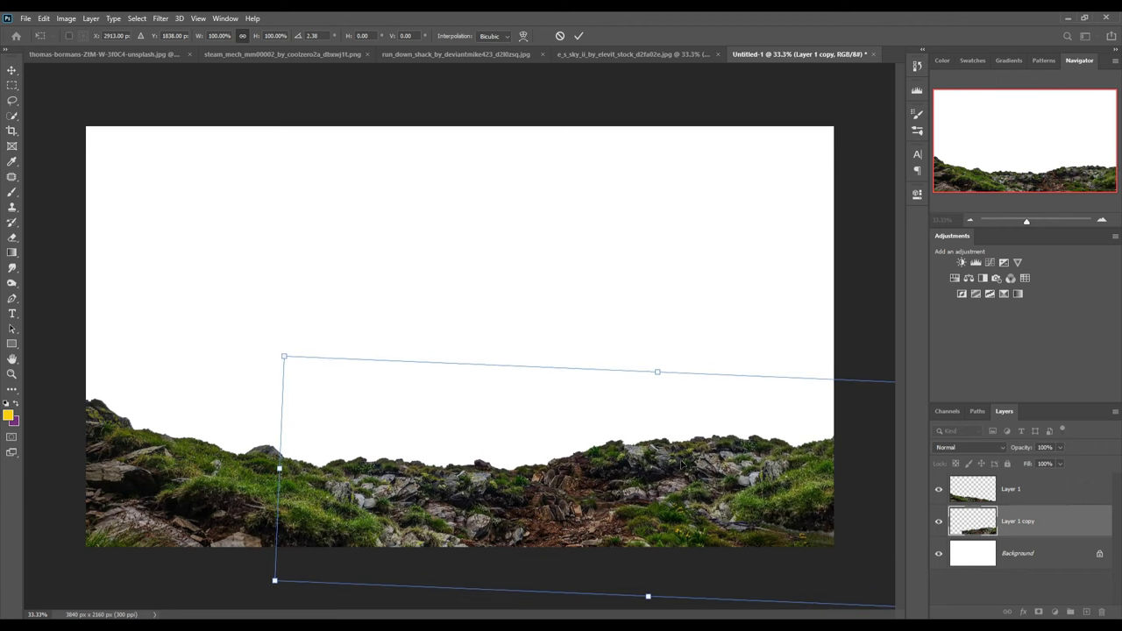
Commit the rotation, then try a Levels adjustment clipped to Layer 1 copy and delete it.
{"action": "left_click", "coordinate": [581, 37]}
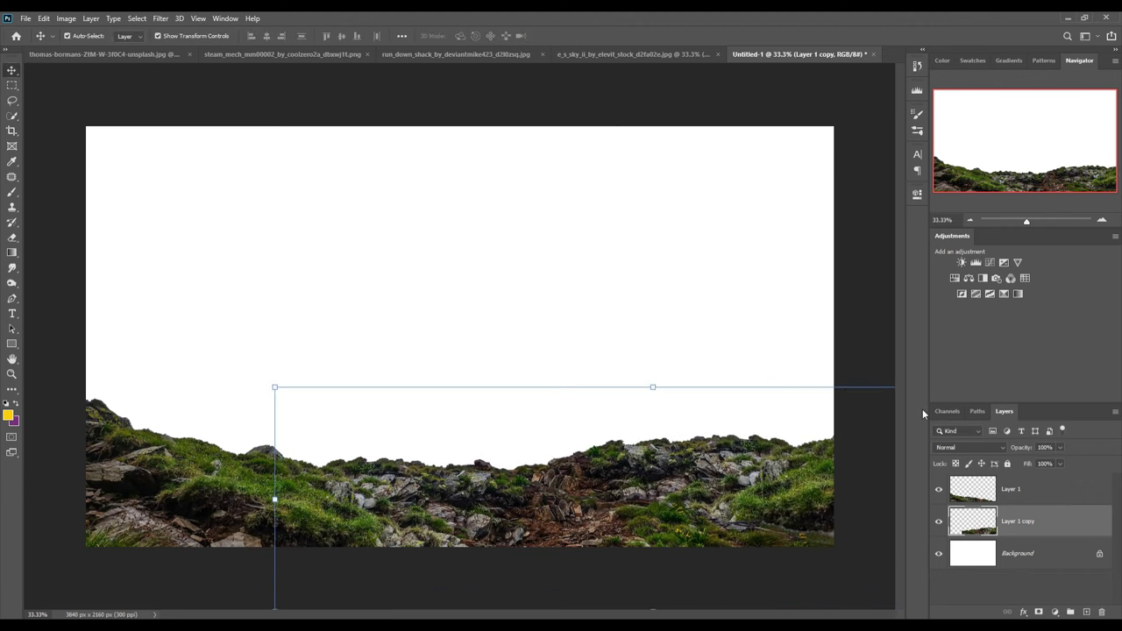
{"action": "left_click", "coordinate": [1056, 613]}
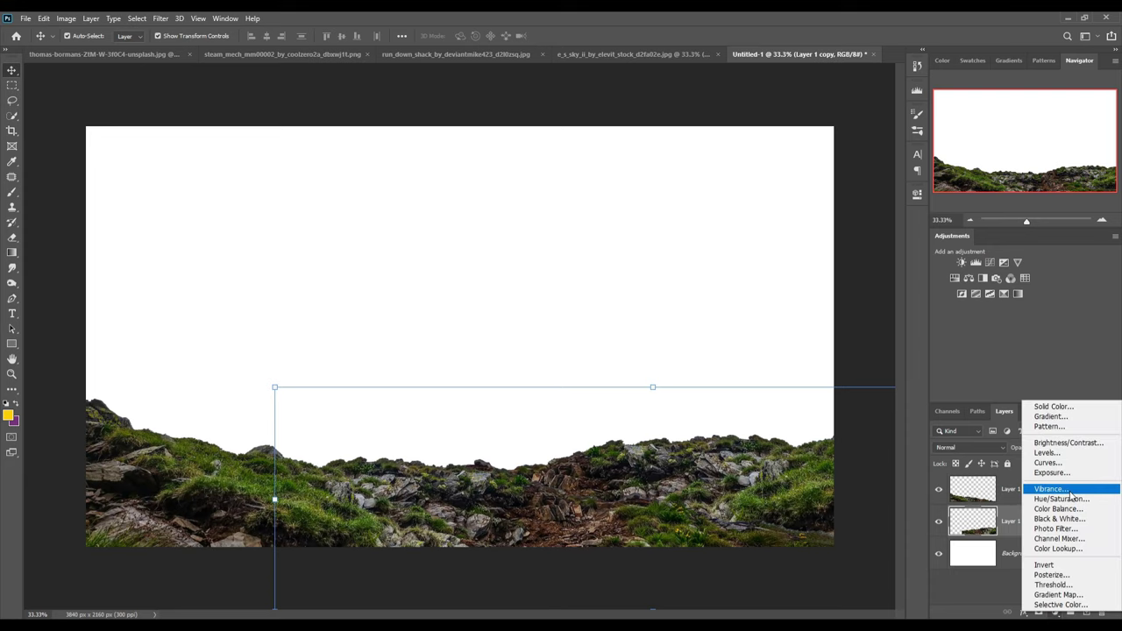
{"action": "left_click", "coordinate": [1059, 453]}
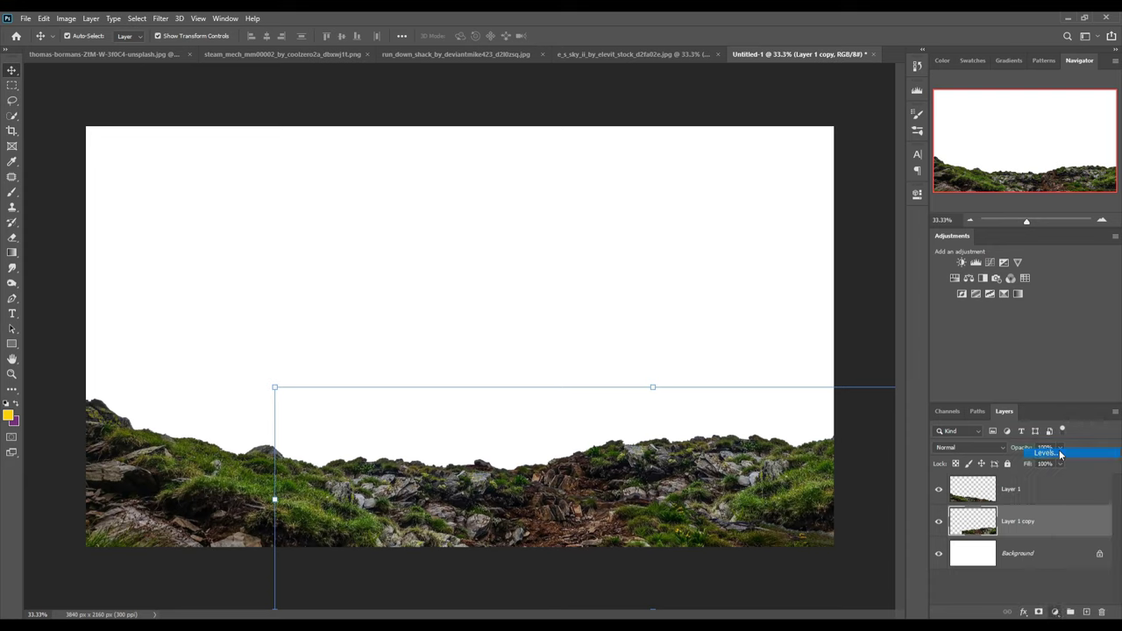
{"action": "left_click", "coordinate": [821, 390]}
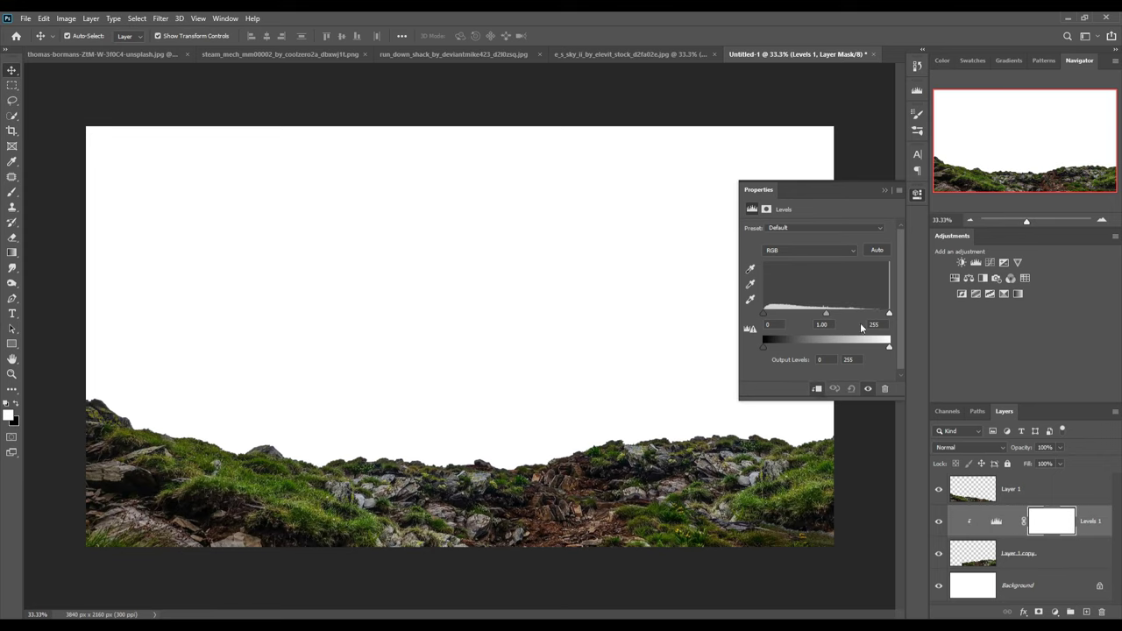
{"action": "mouse_move", "coordinate": [890, 316]}
{"action": "left_mouse_down"}
{"action": "mouse_move", "coordinate": [857, 318]}
{"action": "mouse_move", "coordinate": [886, 314]}
{"action": "left_mouse_up"}
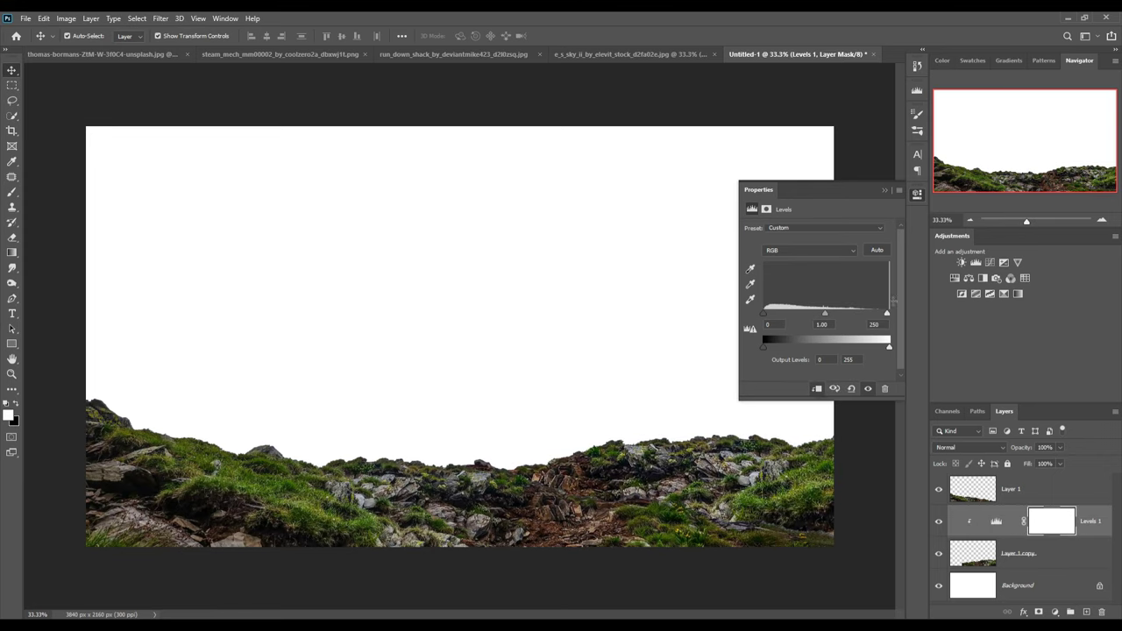
{"action": "left_click", "coordinate": [885, 190]}
{"action": "key", "text": "Delete"}
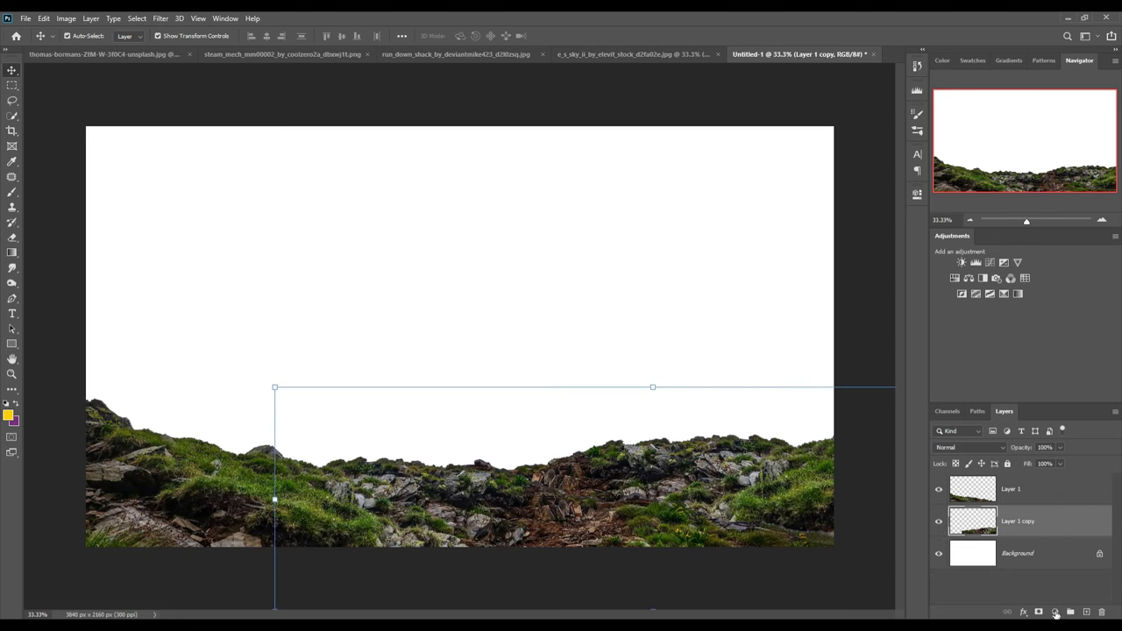
Add an Exposure adjustment clipped to Layer 1 copy, raising gamma and offset to lighten the mountains.
{"action": "left_click", "coordinate": [1056, 612]}
{"action": "left_click", "coordinate": [1056, 474]}
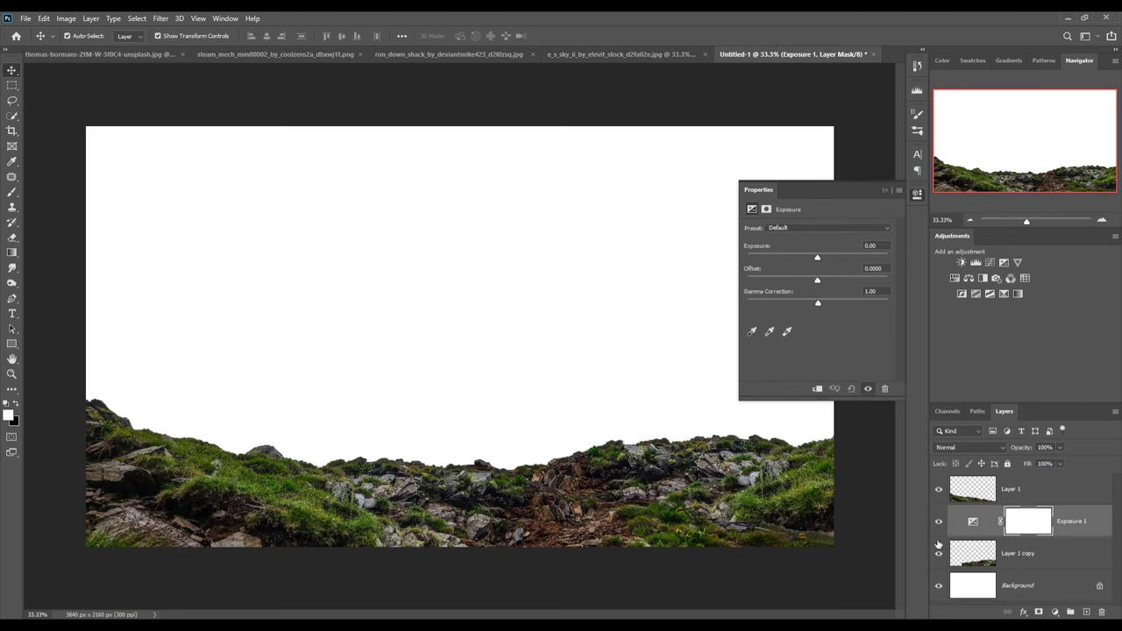
{"action": "left_click", "coordinate": [818, 388]}
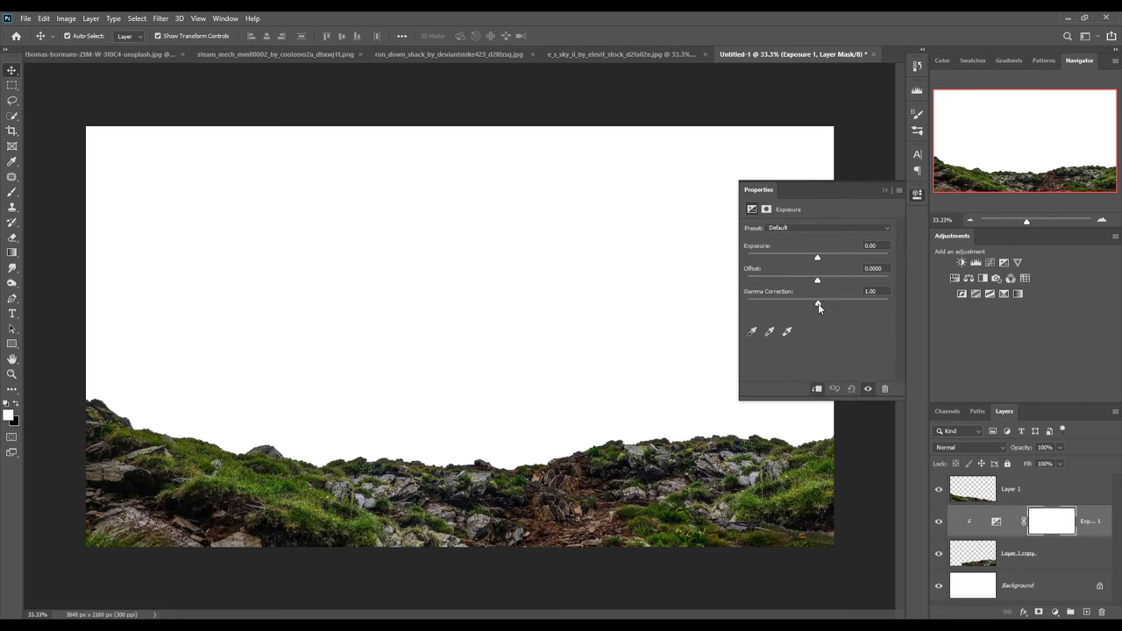
{"action": "mouse_move", "coordinate": [818, 303]}
{"action": "left_mouse_down"}
{"action": "mouse_move", "coordinate": [777, 312]}
{"action": "mouse_move", "coordinate": [800, 311]}
{"action": "left_mouse_up"}
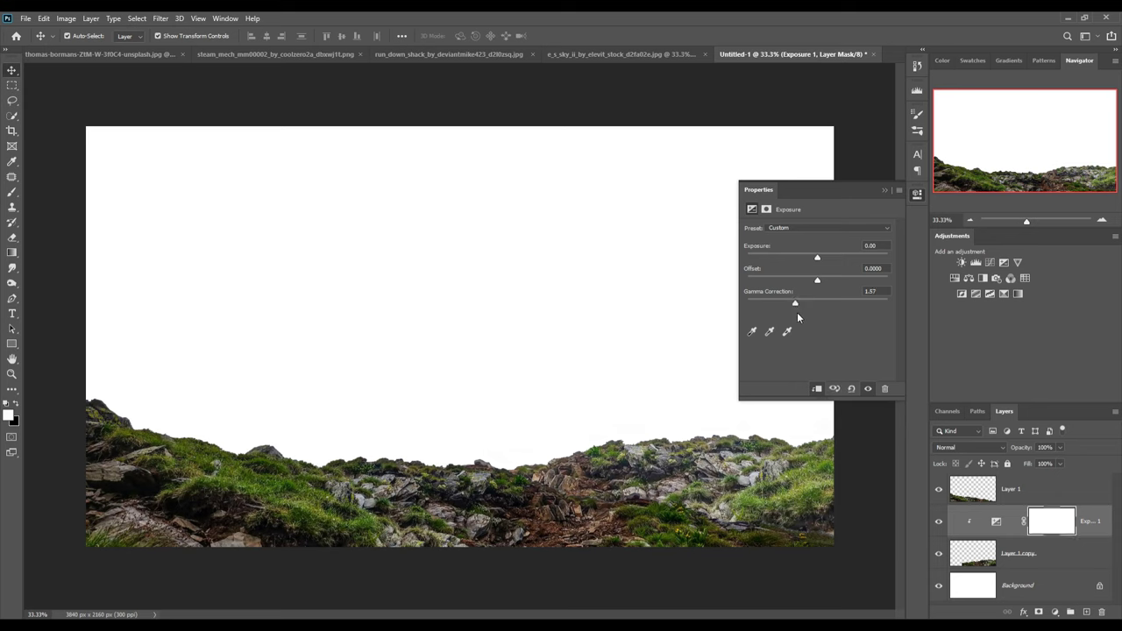
{"action": "mouse_move", "coordinate": [817, 257]}
{"action": "left_mouse_down"}
{"action": "mouse_move", "coordinate": [829, 284]}
{"action": "mouse_move", "coordinate": [808, 306]}
{"action": "mouse_move", "coordinate": [783, 307]}
{"action": "mouse_move", "coordinate": [833, 283]}
{"action": "left_mouse_up"}
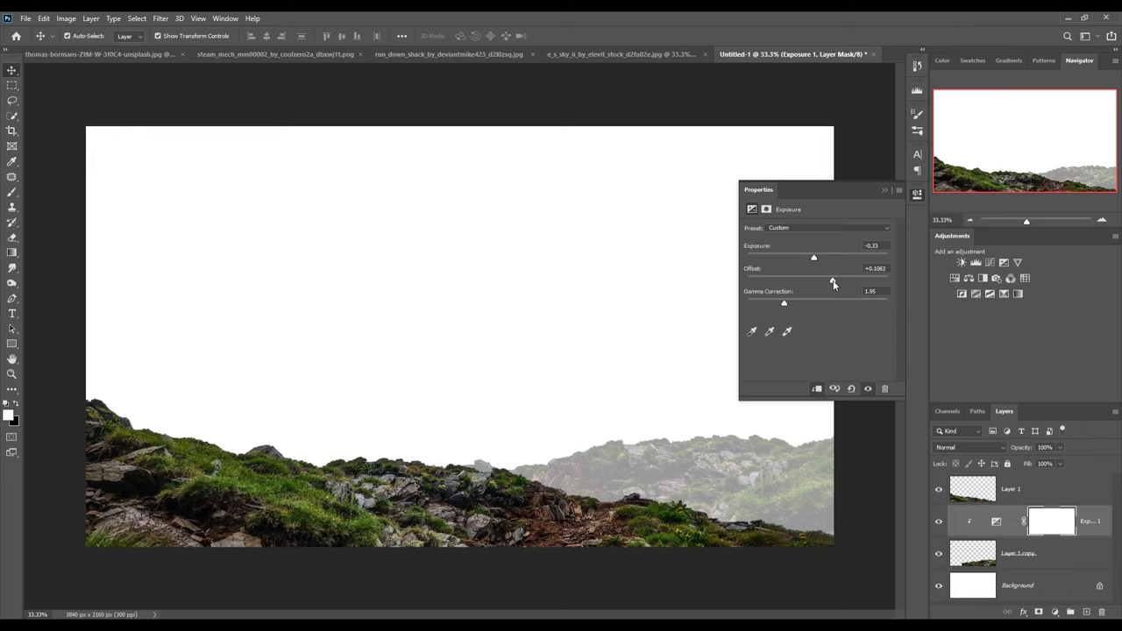
{"action": "left_click", "coordinate": [886, 191]}
Add a clipped Color Balance adjustment shifting Cyan -22 and Blue +38.
{"action": "left_click", "coordinate": [1054, 612]}
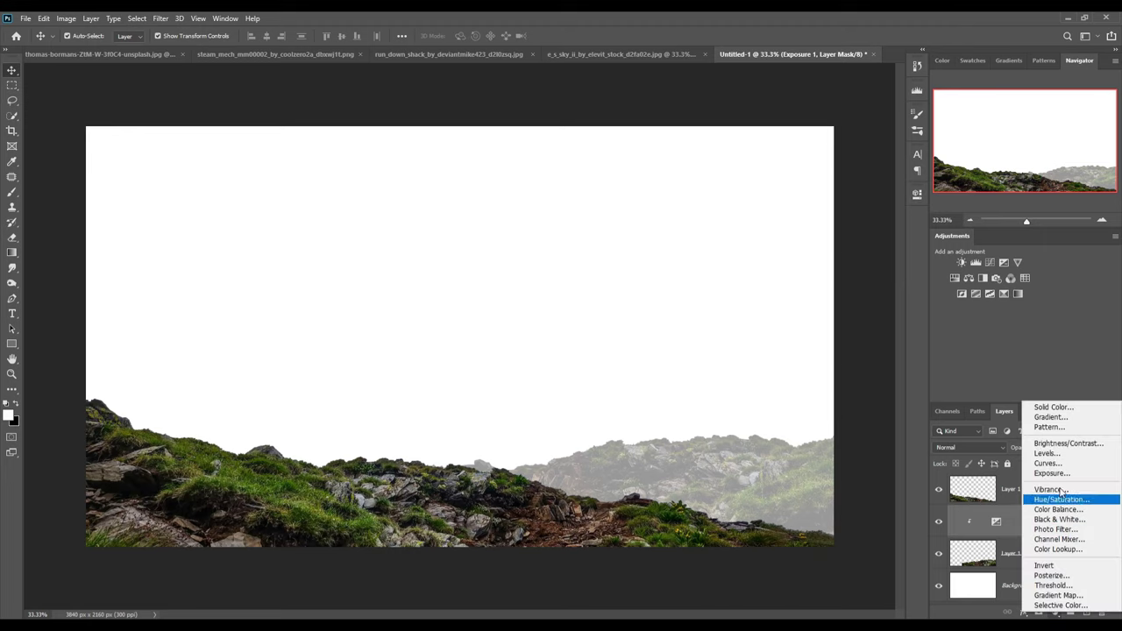
{"action": "left_click", "coordinate": [1057, 510]}
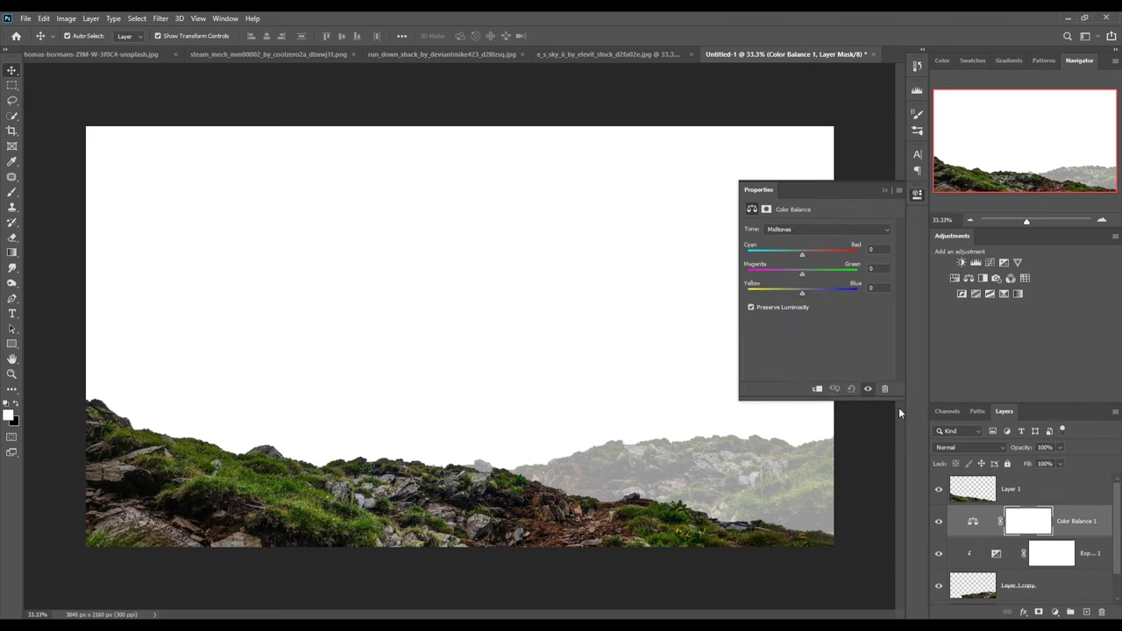
{"action": "left_click", "coordinate": [818, 390]}
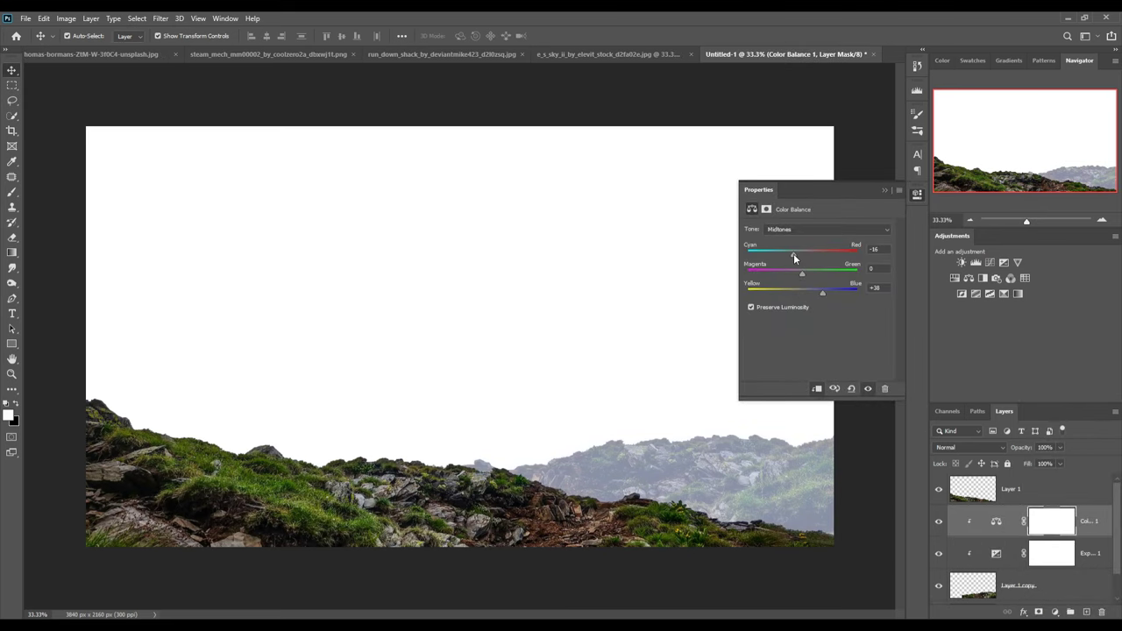
{"action": "left_click", "coordinate": [882, 191]}
Marquee the lower half of the sunset sky and drag it into the composite.
{"action": "left_click", "coordinate": [580, 54]}
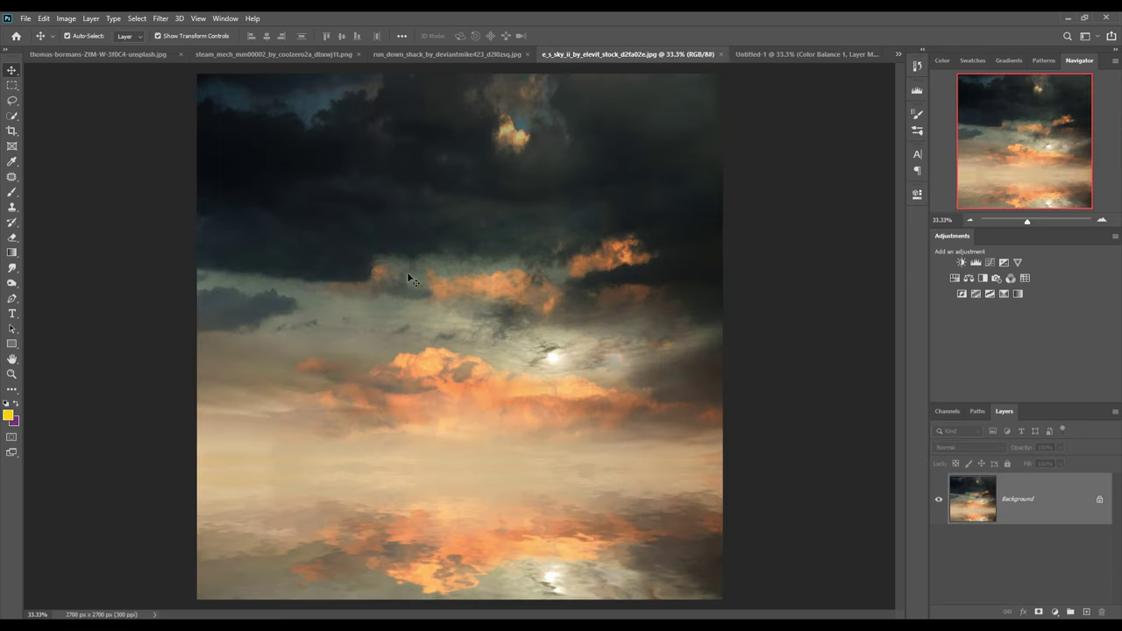
{"action": "left_click", "coordinate": [11, 86]}
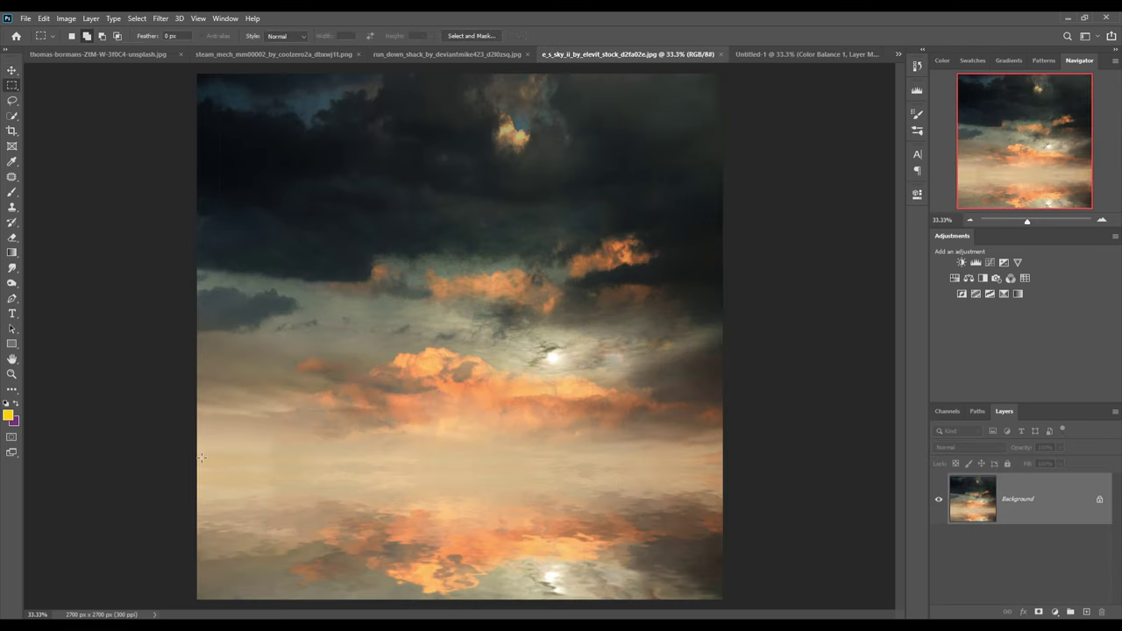
{"action": "left_click_drag", "start_coordinate": [201, 453], "coordinate": [715, 561]}
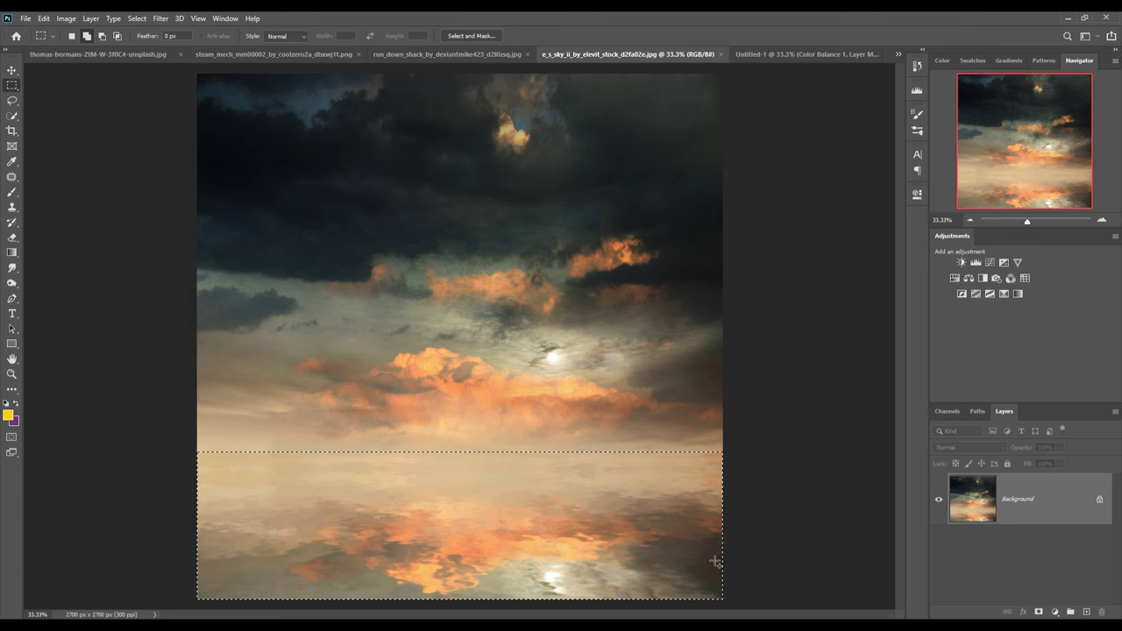
{"action": "key", "text": "v"}
{"action": "left_click_drag", "start_coordinate": [603, 54], "coordinate": [603, 102]}
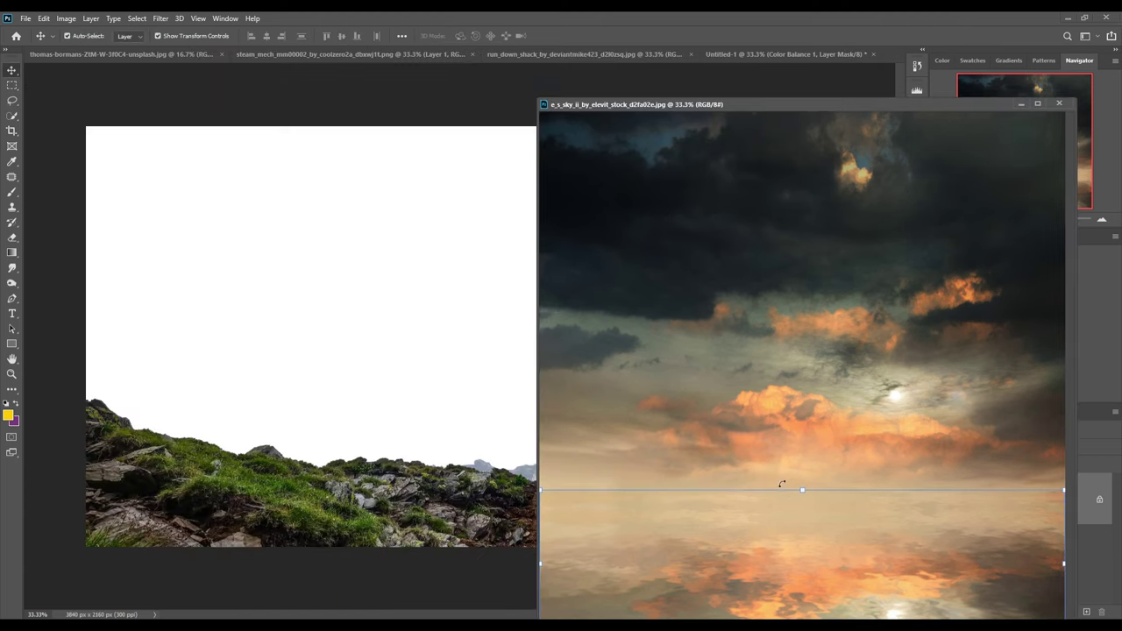
{"action": "left_click_drag", "start_coordinate": [781, 483], "coordinate": [391, 212]}
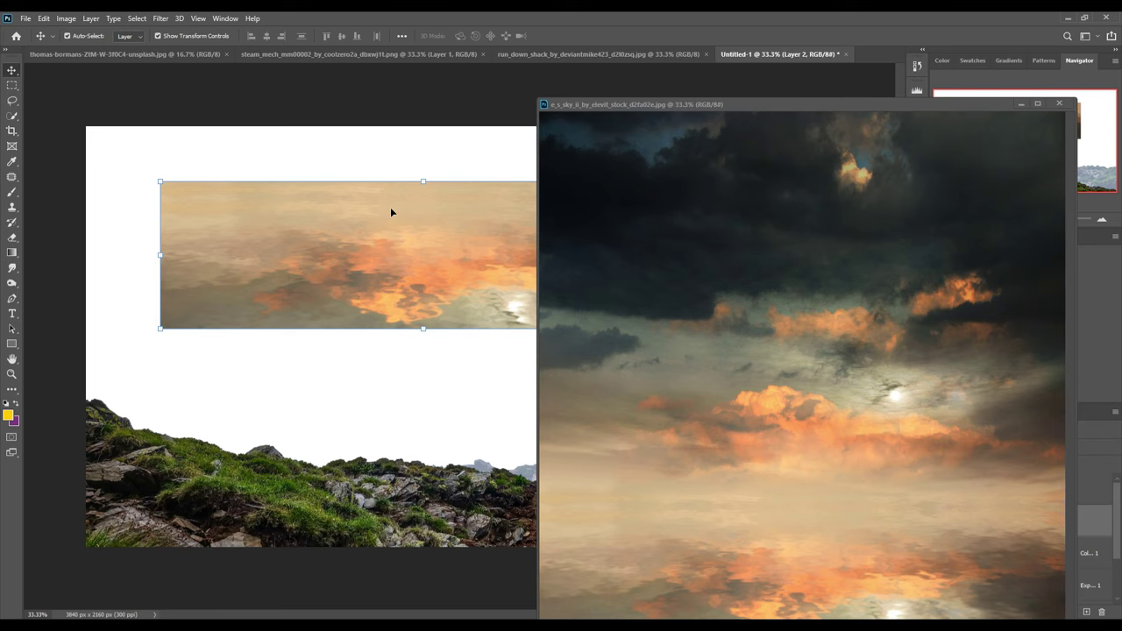
{"action": "left_click", "coordinate": [1020, 104]}
Flip the sky vertically, stretch it across the canvas, and place it beneath Layer 1 copy.
{"action": "left_click", "coordinate": [43, 17]}
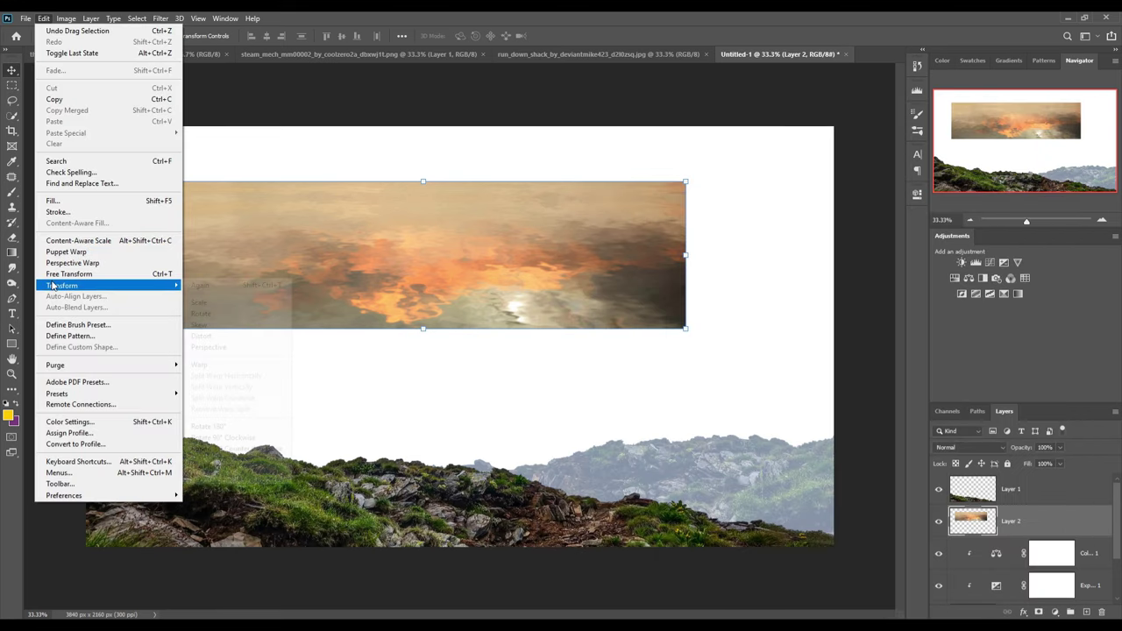
{"action": "left_click", "coordinate": [219, 480]}
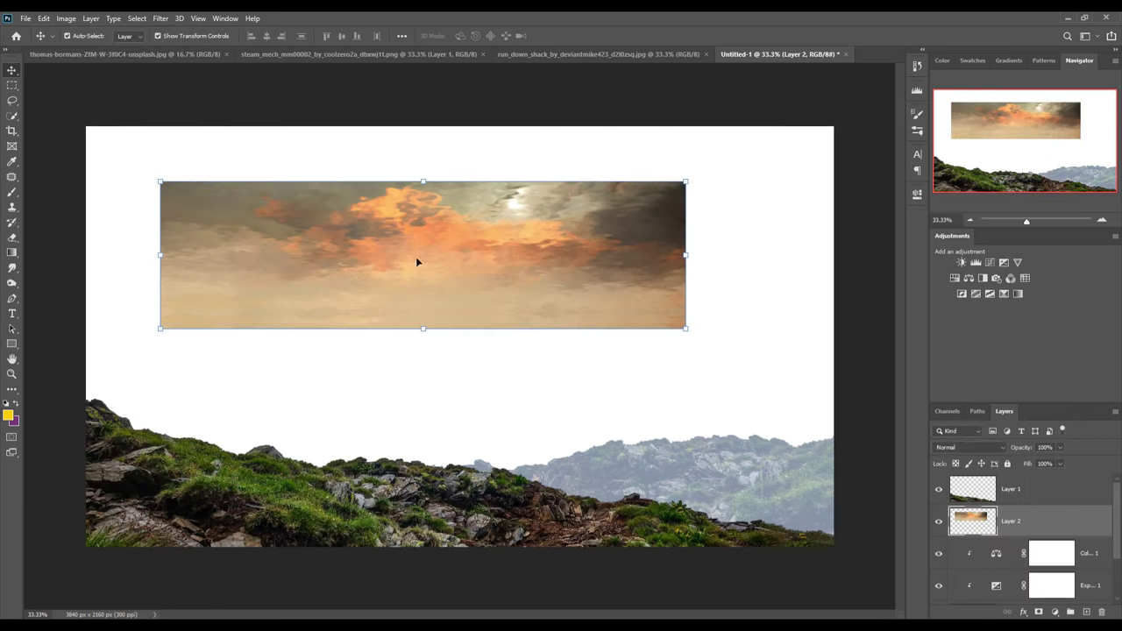
{"action": "left_click_drag", "start_coordinate": [417, 261], "coordinate": [340, 173]}
{"action": "left_click_drag", "start_coordinate": [614, 277], "coordinate": [833, 478]}
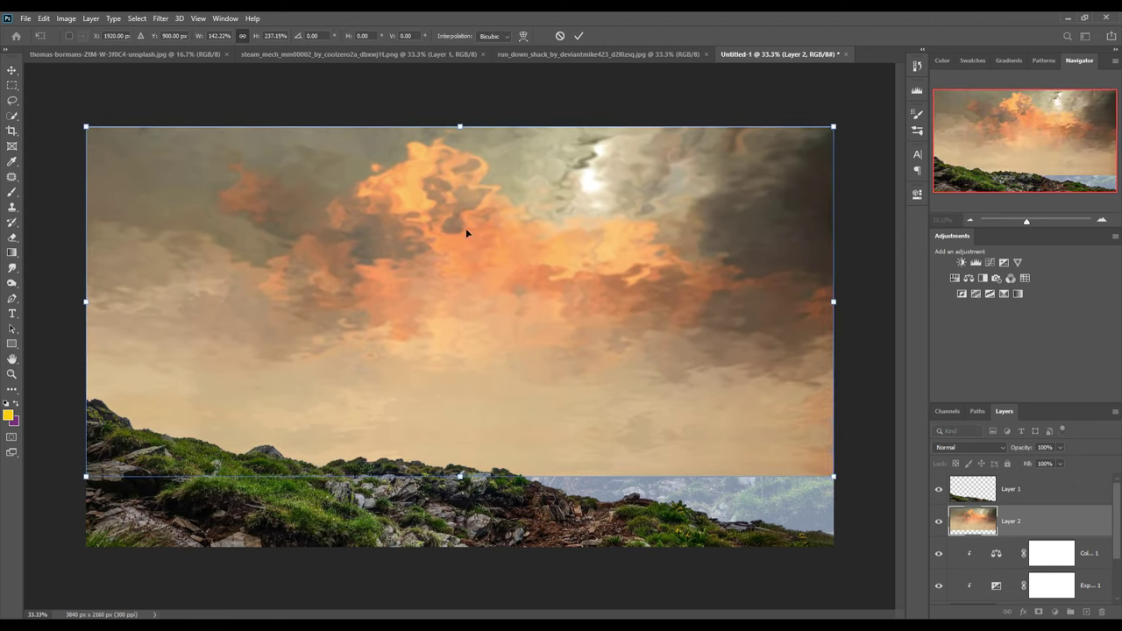
{"action": "left_click_drag", "start_coordinate": [464, 130], "coordinate": [464, 124]}
{"action": "left_click", "coordinate": [579, 36]}
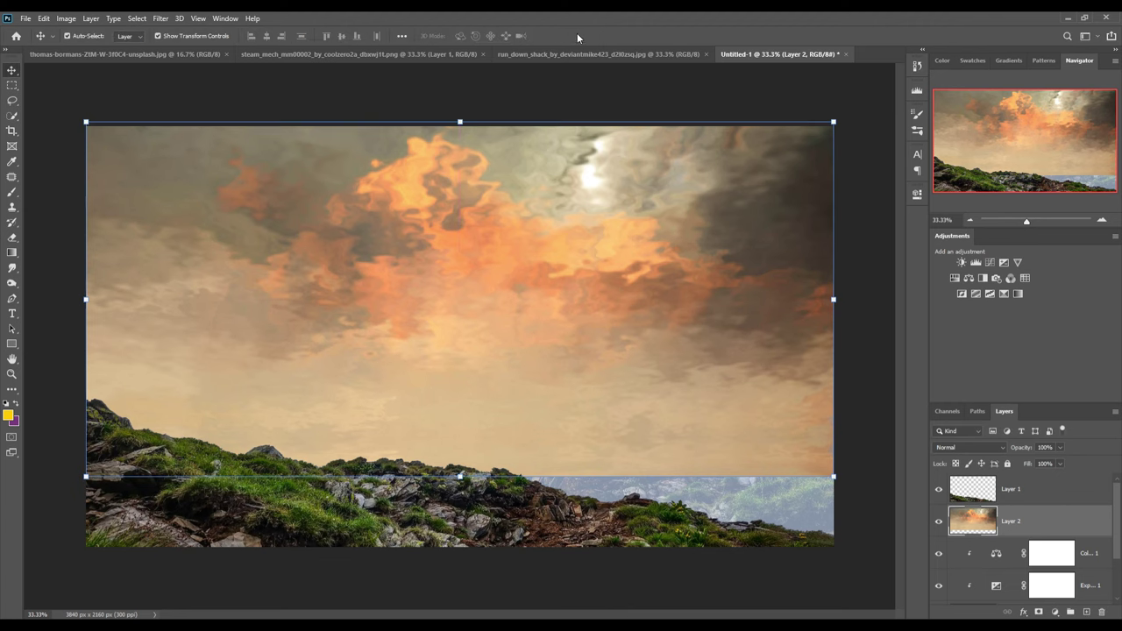
{"action": "left_click_drag", "start_coordinate": [1069, 526], "coordinate": [1081, 578]}
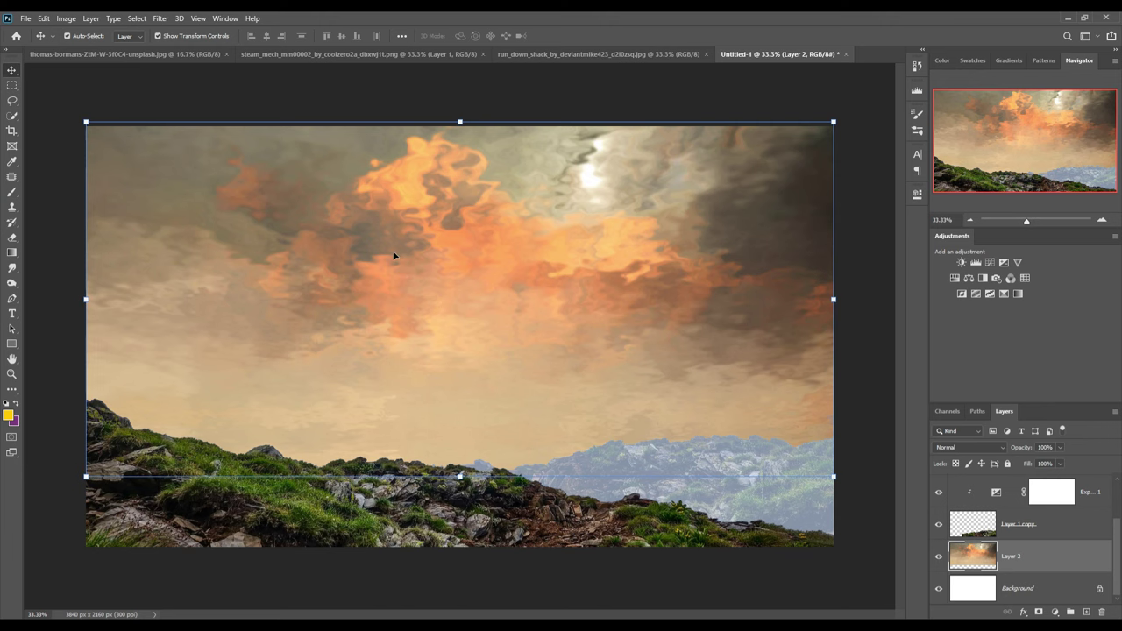
{"action": "left_click", "coordinate": [120, 54]}
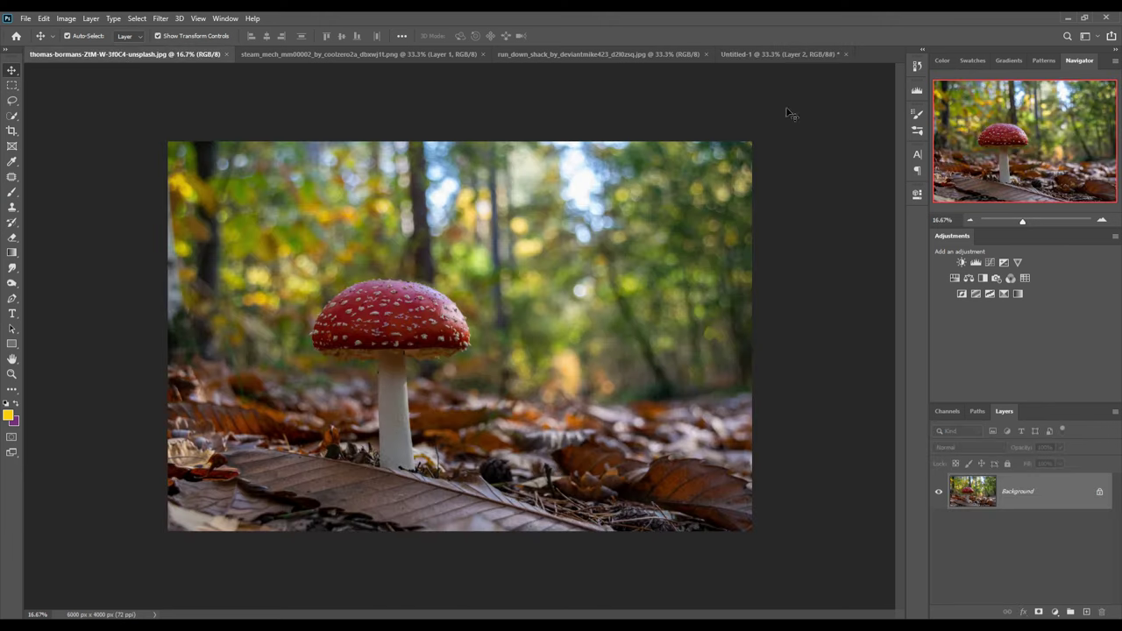
Lasso around the steam mech robot's lower body and legs.
{"action": "left_click", "coordinate": [357, 55]}
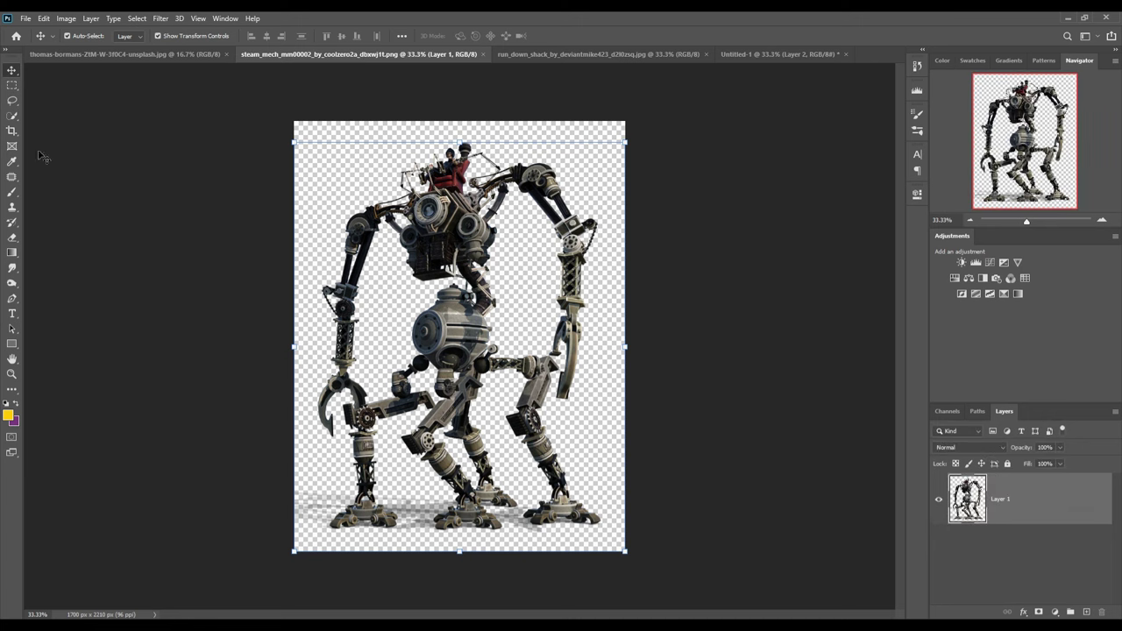
{"action": "left_click", "coordinate": [13, 102]}
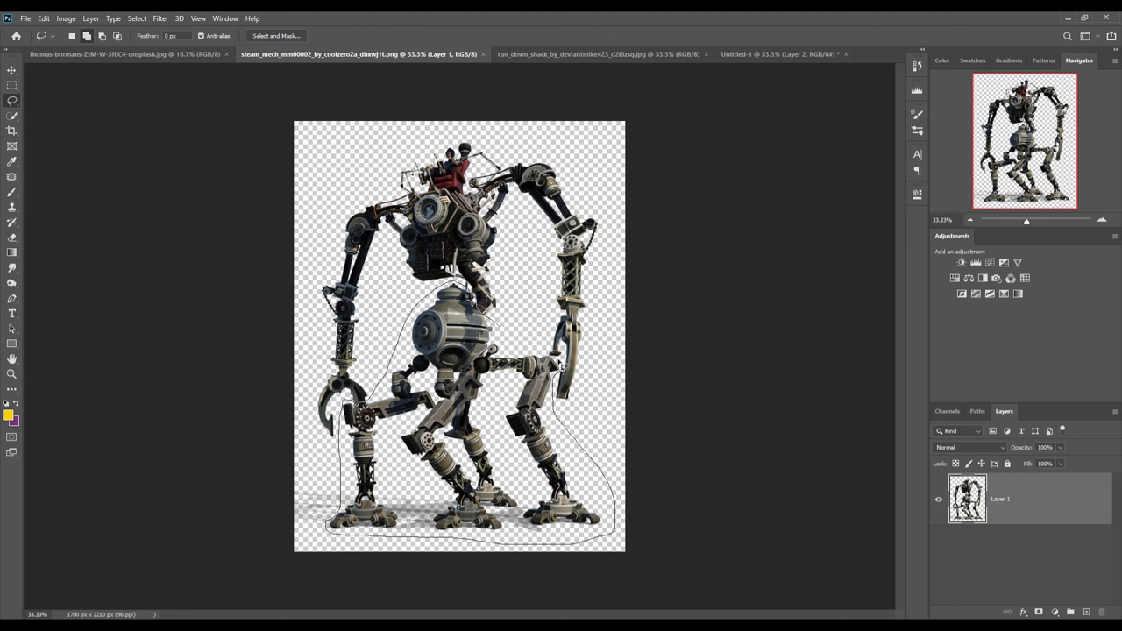
{"action": "left_click_drag", "start_coordinate": [501, 330], "coordinate": [504, 331]}
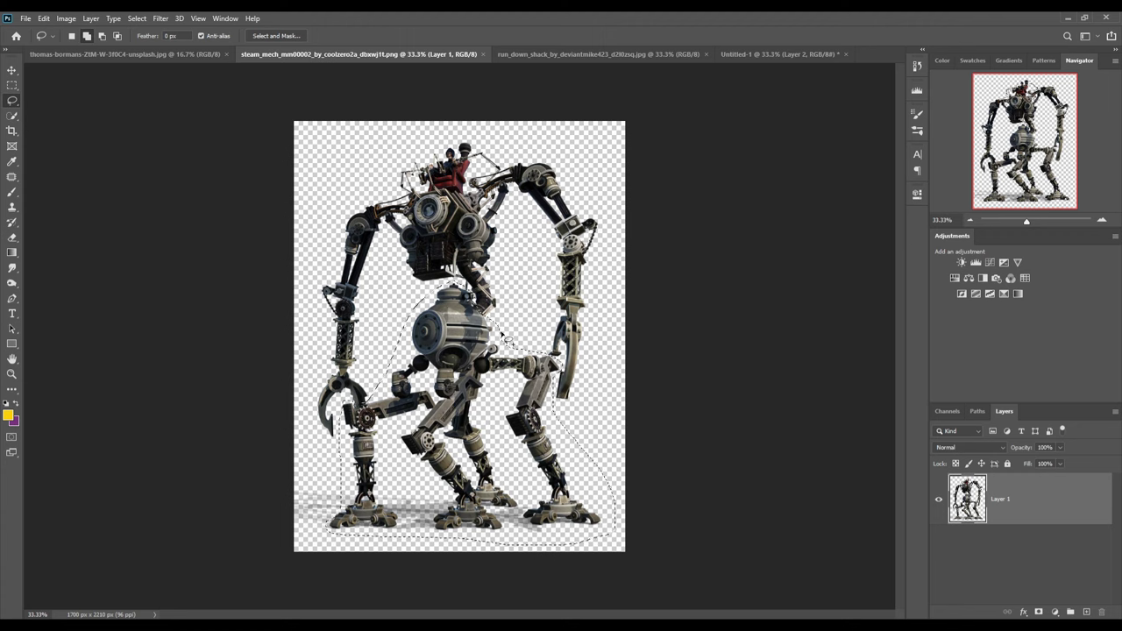
Drag the robot's lower body into the composite, scale it to about 96%, and set it on the hill.
{"action": "key", "text": "v"}
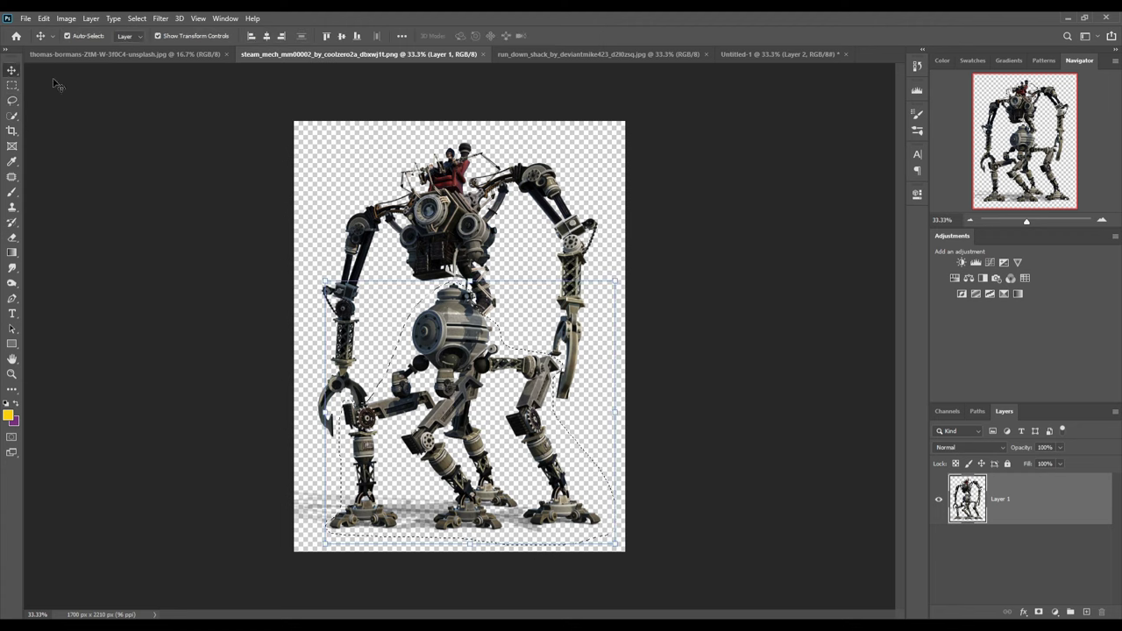
{"action": "mouse_move", "coordinate": [321, 58]}
{"action": "left_mouse_down"}
{"action": "mouse_move", "coordinate": [381, 103]}
{"action": "mouse_move", "coordinate": [585, 164]}
{"action": "left_mouse_up"}
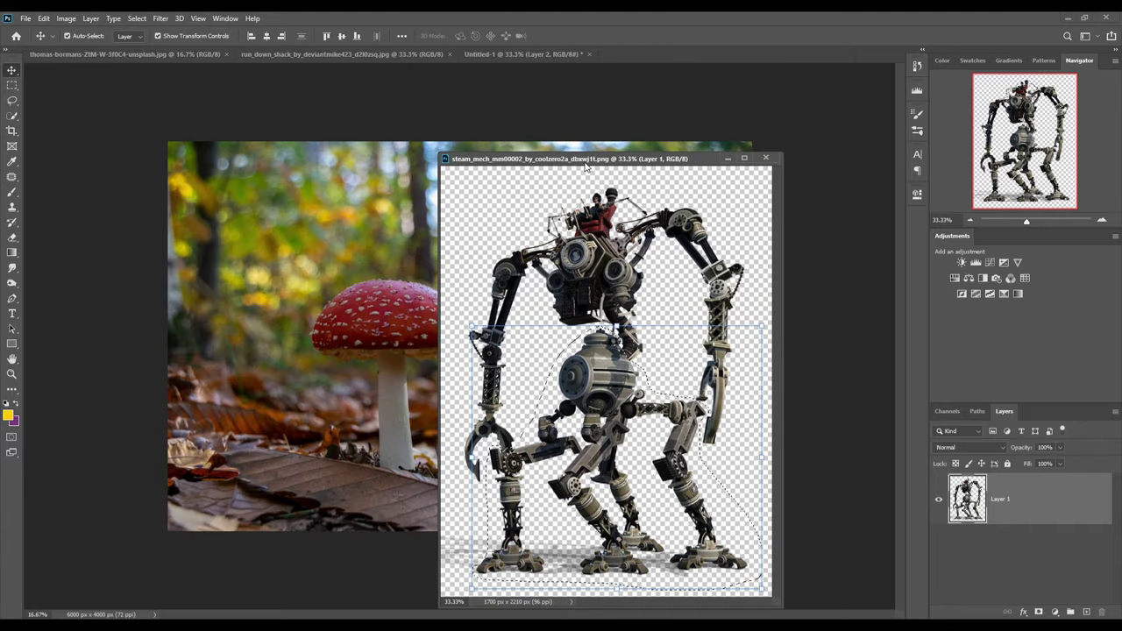
{"action": "left_click_drag", "start_coordinate": [561, 281], "coordinate": [589, 271]}
{"action": "left_click_drag", "start_coordinate": [591, 396], "coordinate": [369, 336]}
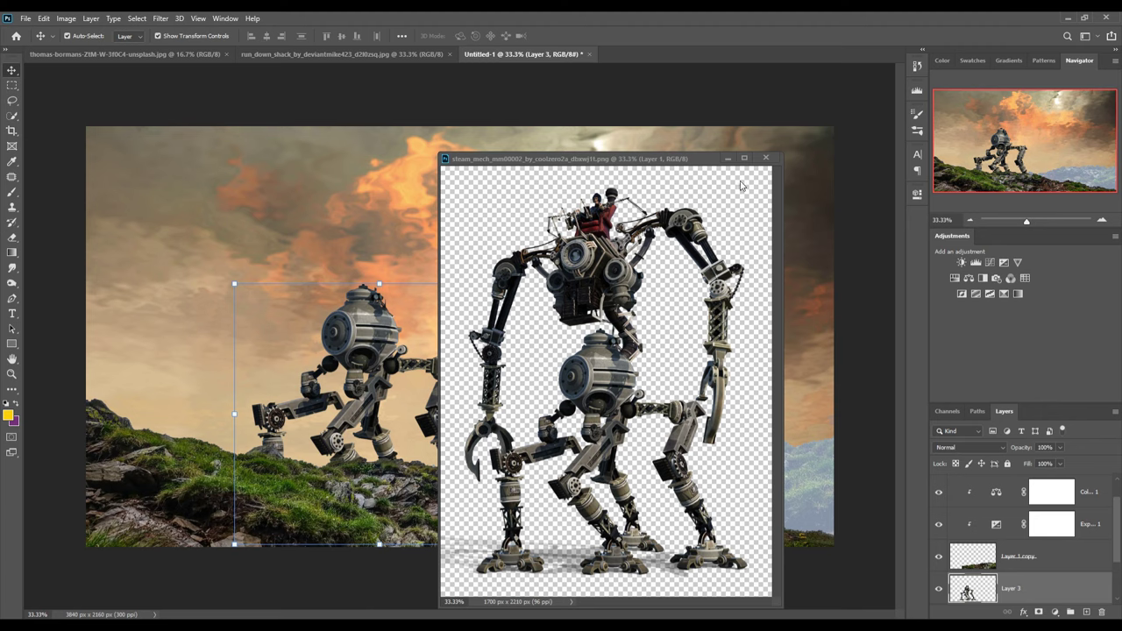
{"action": "left_click", "coordinate": [728, 157]}
{"action": "key", "text": "ctrl+t"}
{"action": "left_click_drag", "start_coordinate": [524, 283], "coordinate": [511, 293]}
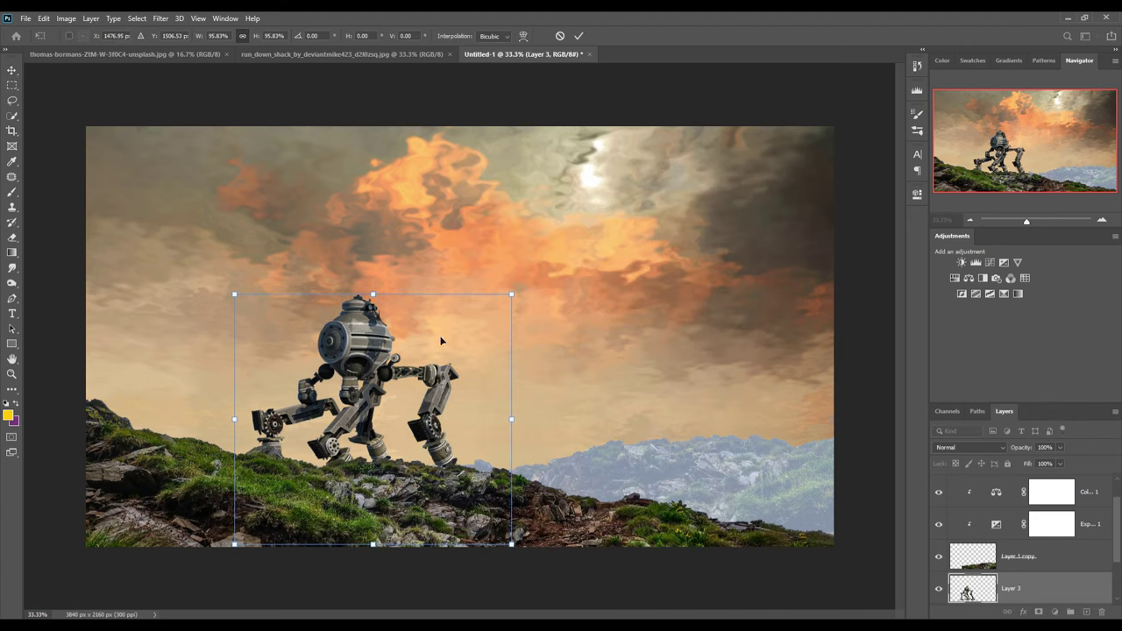
{"action": "left_click_drag", "start_coordinate": [441, 341], "coordinate": [438, 323]}
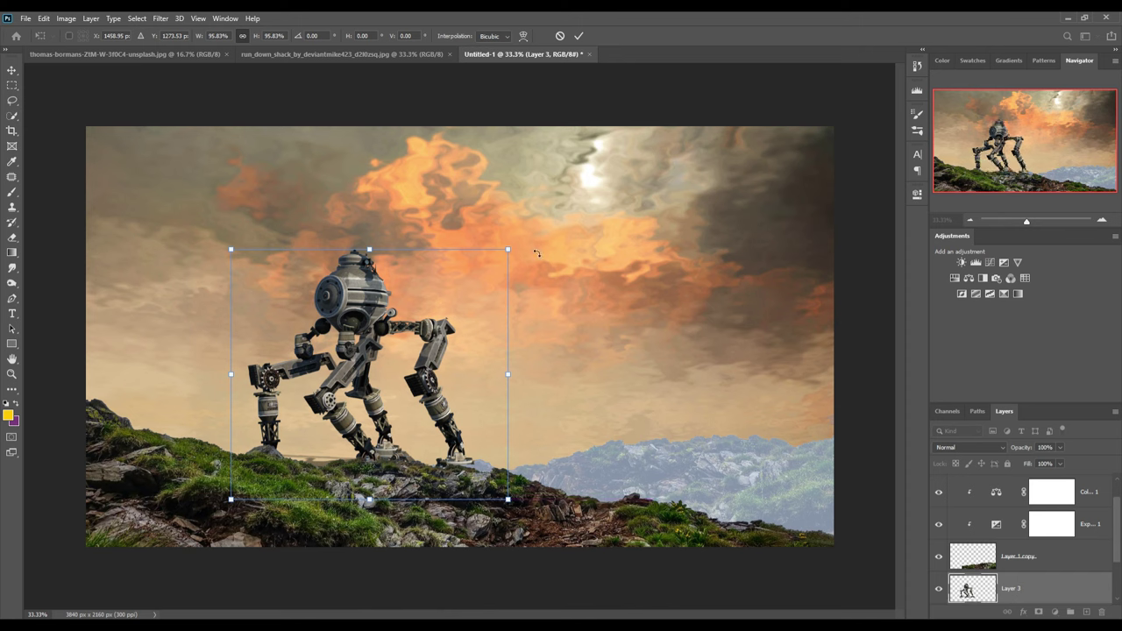
{"action": "left_click", "coordinate": [578, 36]}
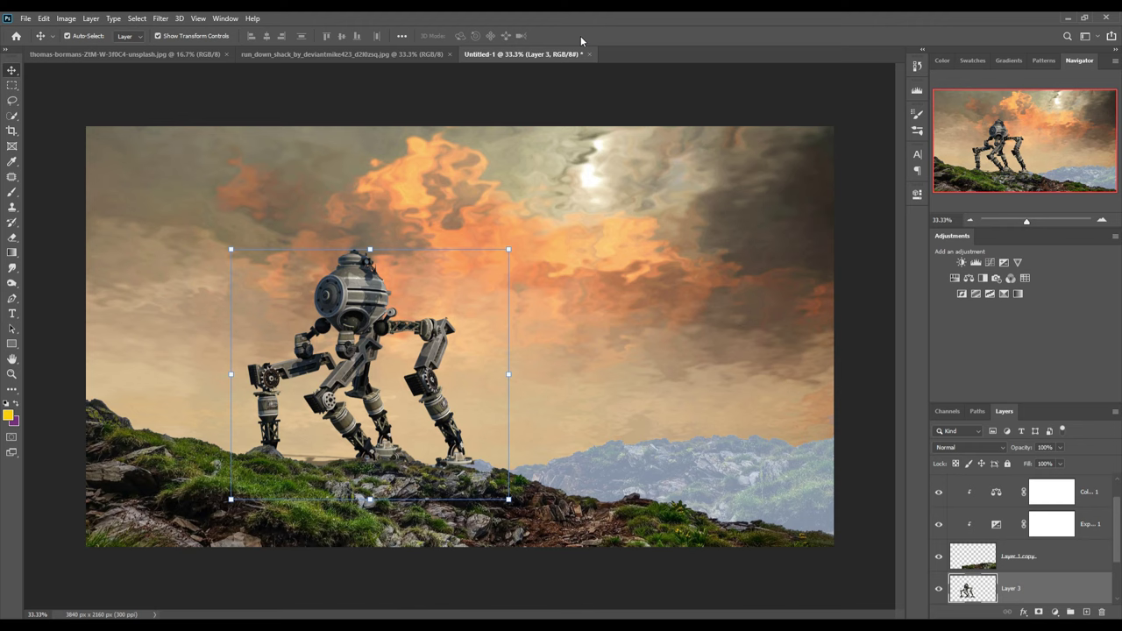
Lasso around the robot's left foot, then deselect it.
{"action": "key", "text": "l"}
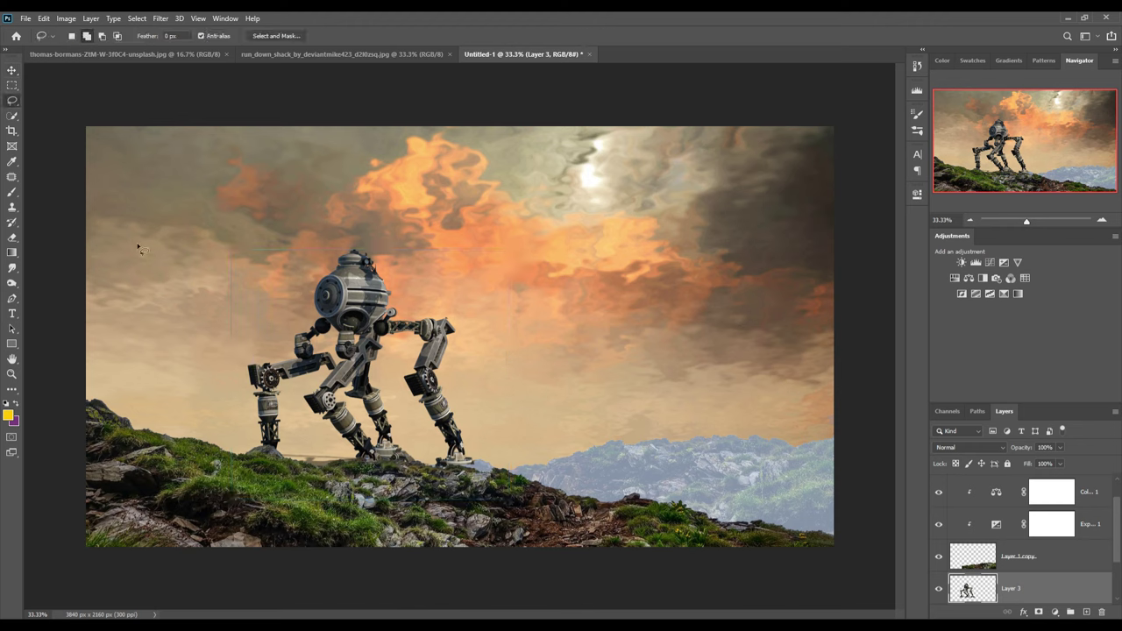
{"action": "mouse_move", "coordinate": [292, 441]}
{"action": "left_mouse_down"}
{"action": "mouse_move", "coordinate": [335, 452]}
{"action": "mouse_move", "coordinate": [279, 443]}
{"action": "left_mouse_up"}
{"action": "left_click", "coordinate": [137, 18]}
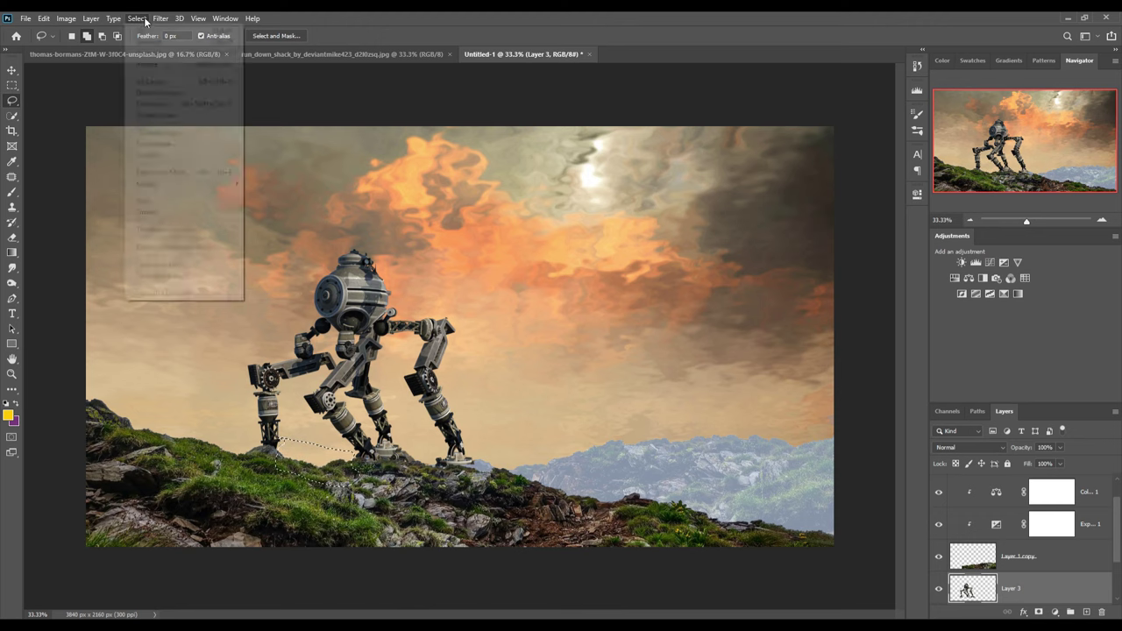
{"action": "left_click", "coordinate": [158, 43]}
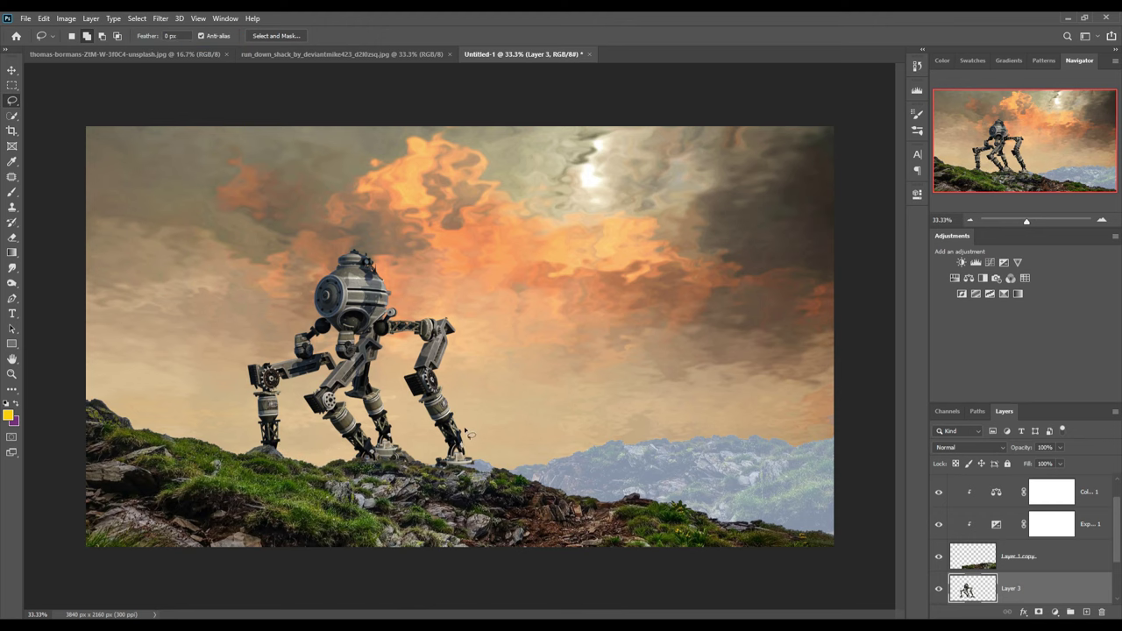
Nudge the robot layer up and back down so its feet sit on the hilltop.
{"action": "key", "text": "v"}
{"action": "left_click_drag", "start_coordinate": [457, 417], "coordinate": [458, 386]}
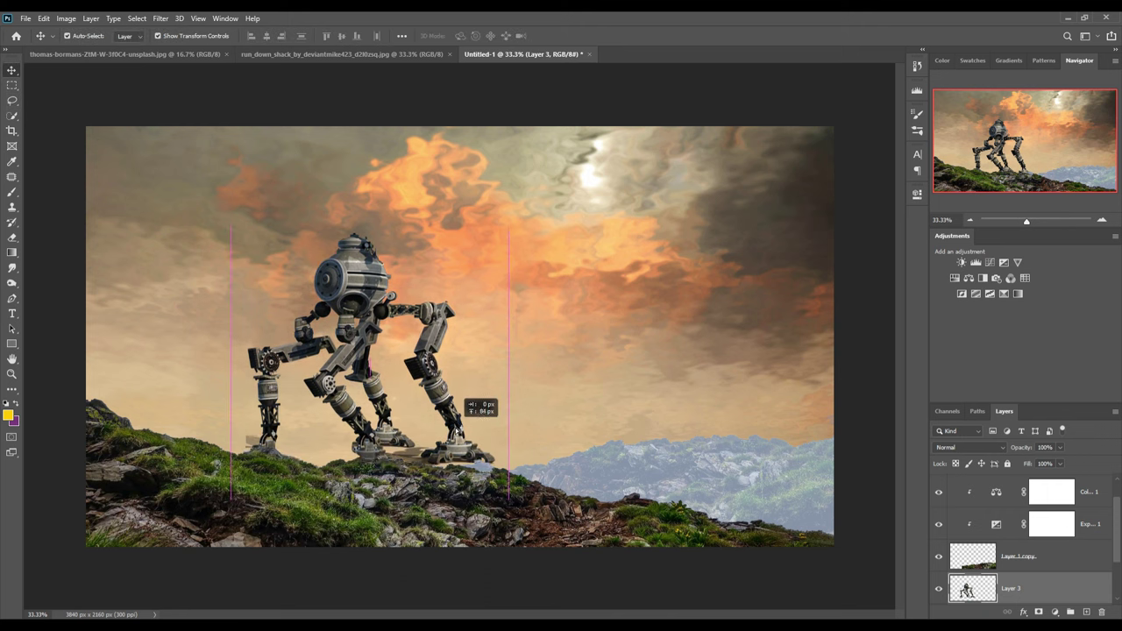
{"action": "left_click_drag", "start_coordinate": [459, 417], "coordinate": [461, 448]}
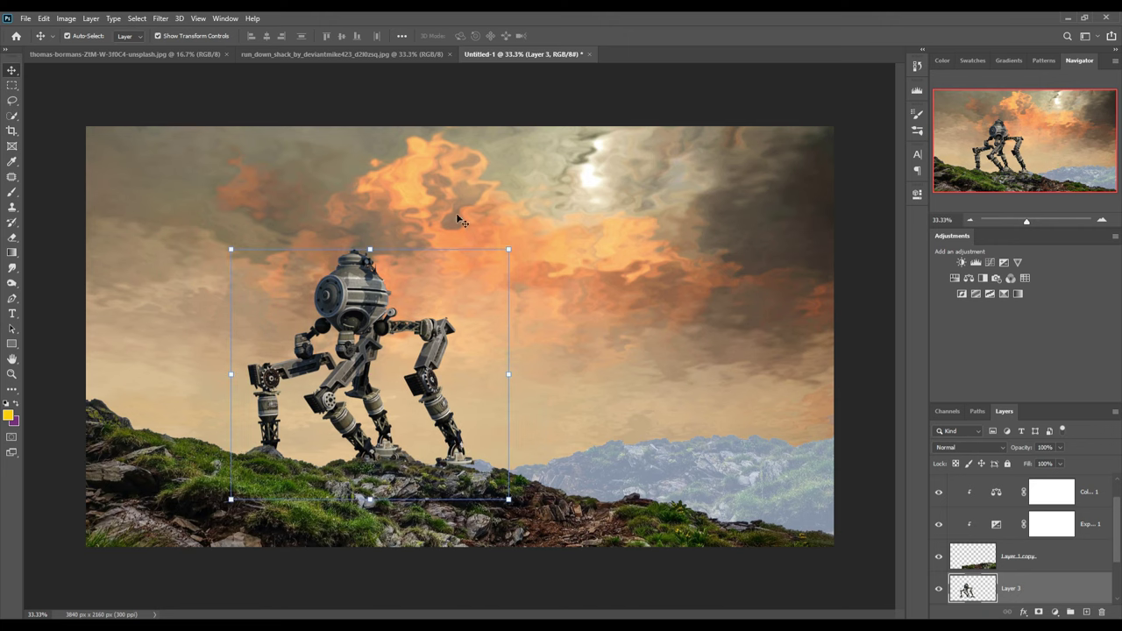
Crop the run-down shack photo tightly around the house.
{"action": "left_click", "coordinate": [326, 55]}
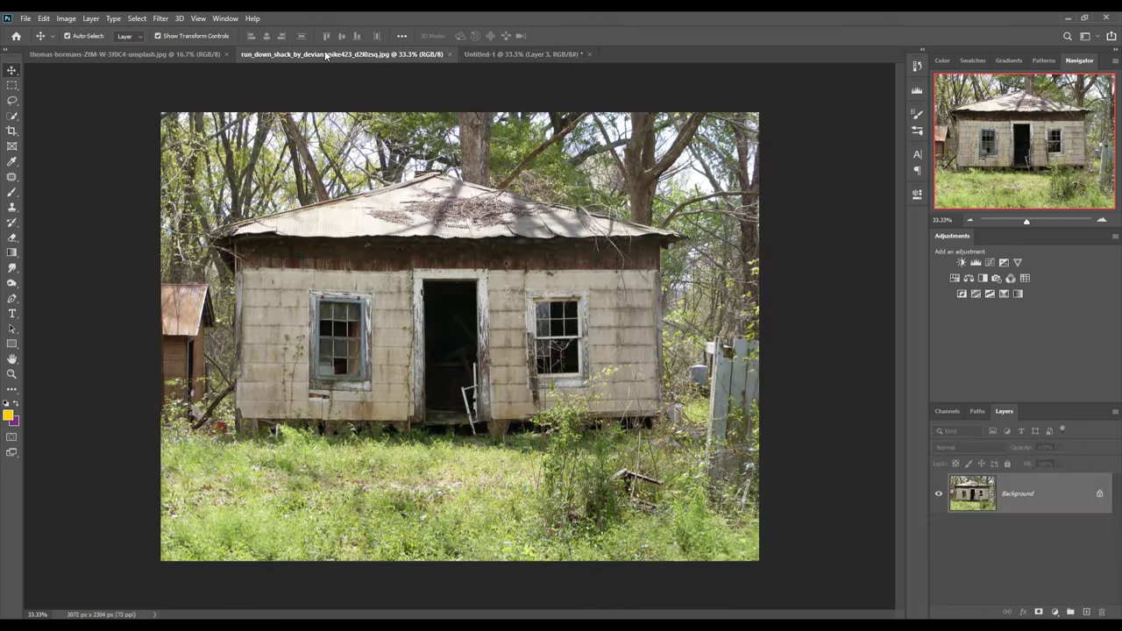
{"action": "left_click", "coordinate": [11, 131]}
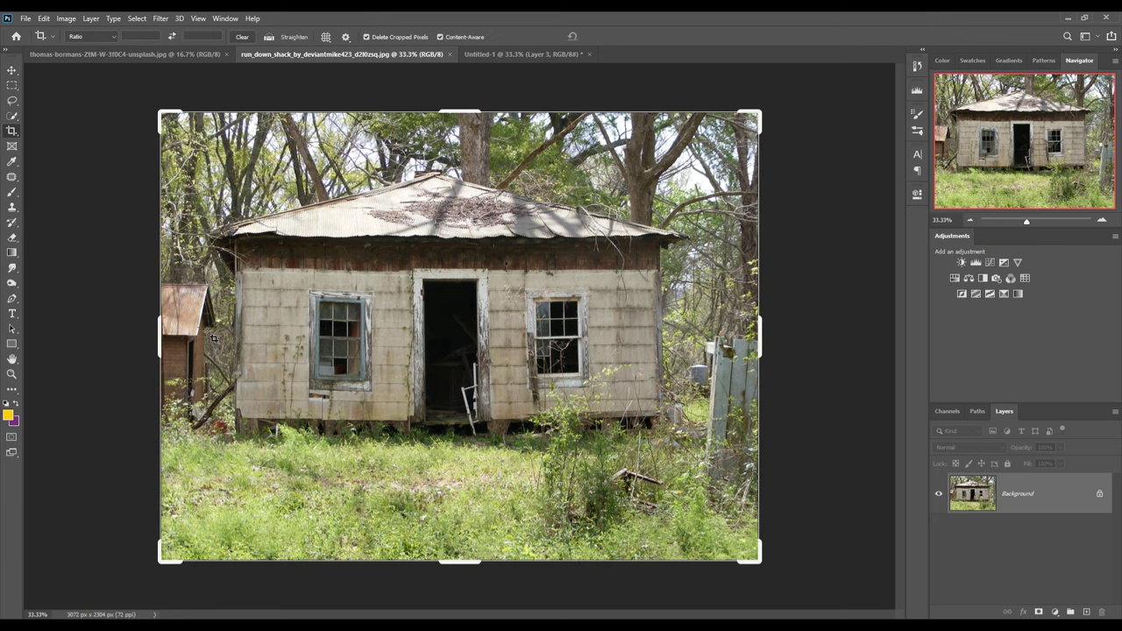
{"action": "left_click_drag", "start_coordinate": [759, 403], "coordinate": [726, 403]}
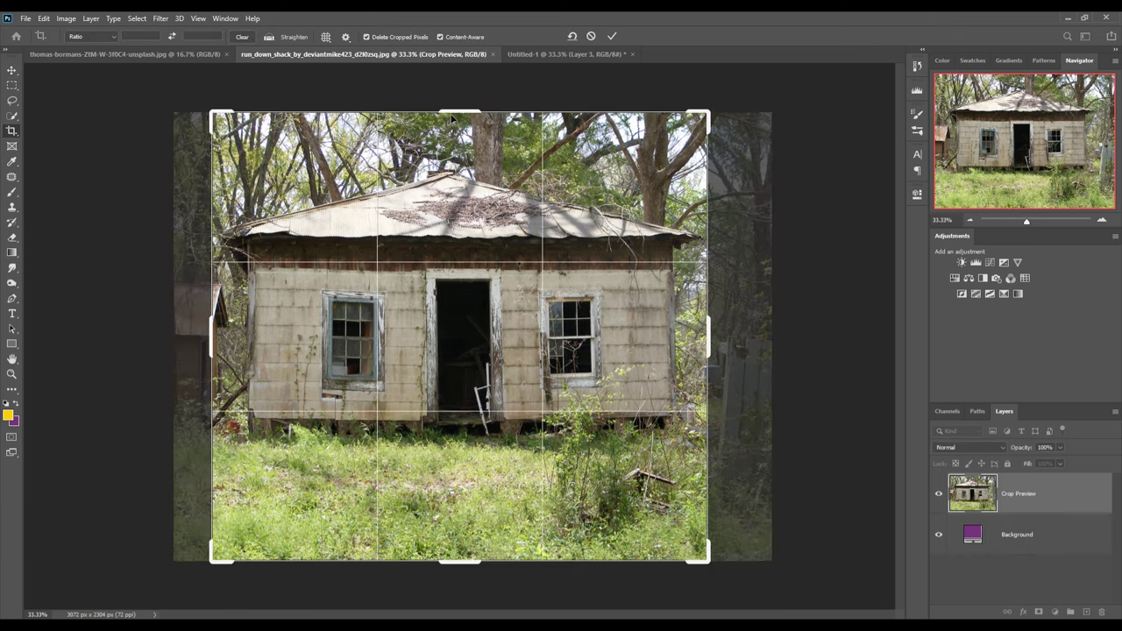
{"action": "left_click_drag", "start_coordinate": [459, 112], "coordinate": [459, 138]}
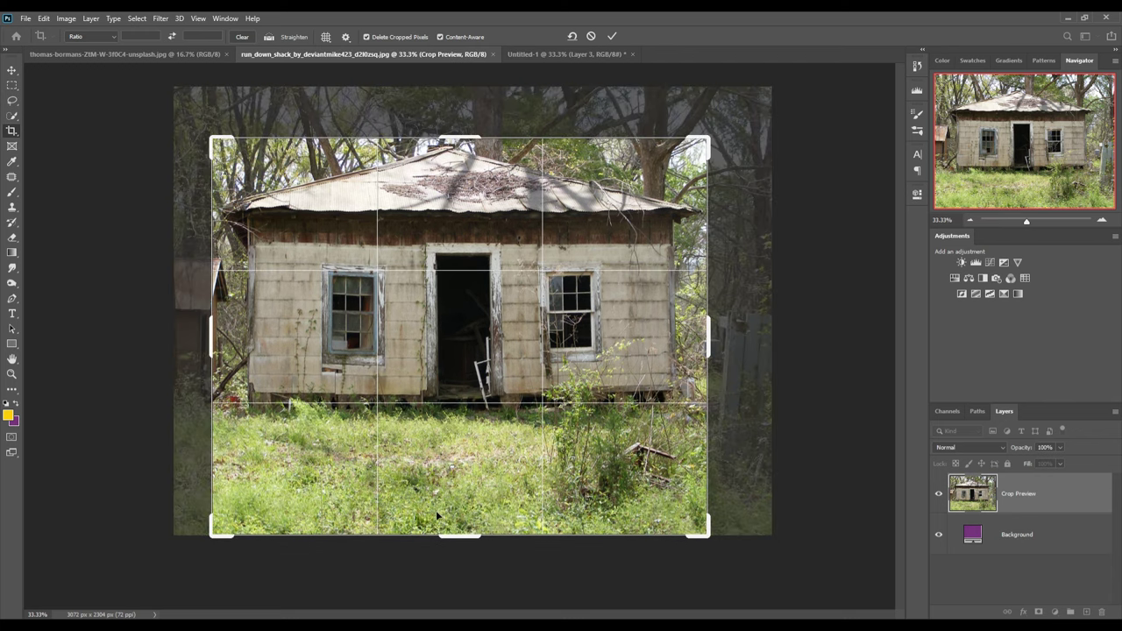
{"action": "left_click_drag", "start_coordinate": [458, 534], "coordinate": [458, 419]}
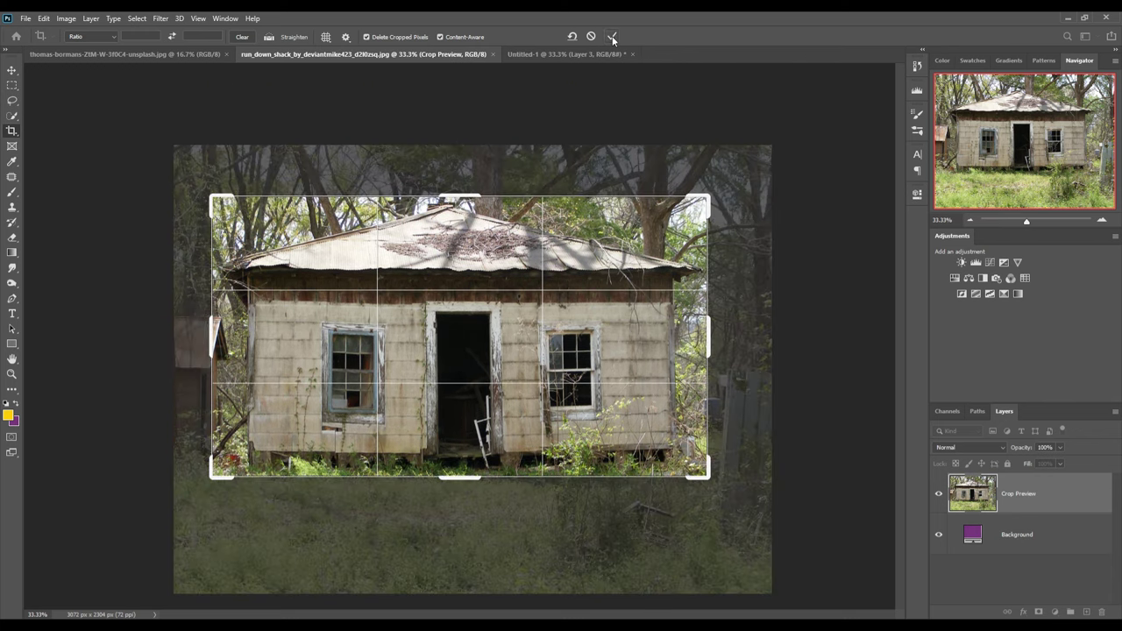
{"action": "left_click", "coordinate": [613, 37]}
Select the house as subject, copy it to a new layer, and hide the background.
{"action": "left_click", "coordinate": [137, 19]}
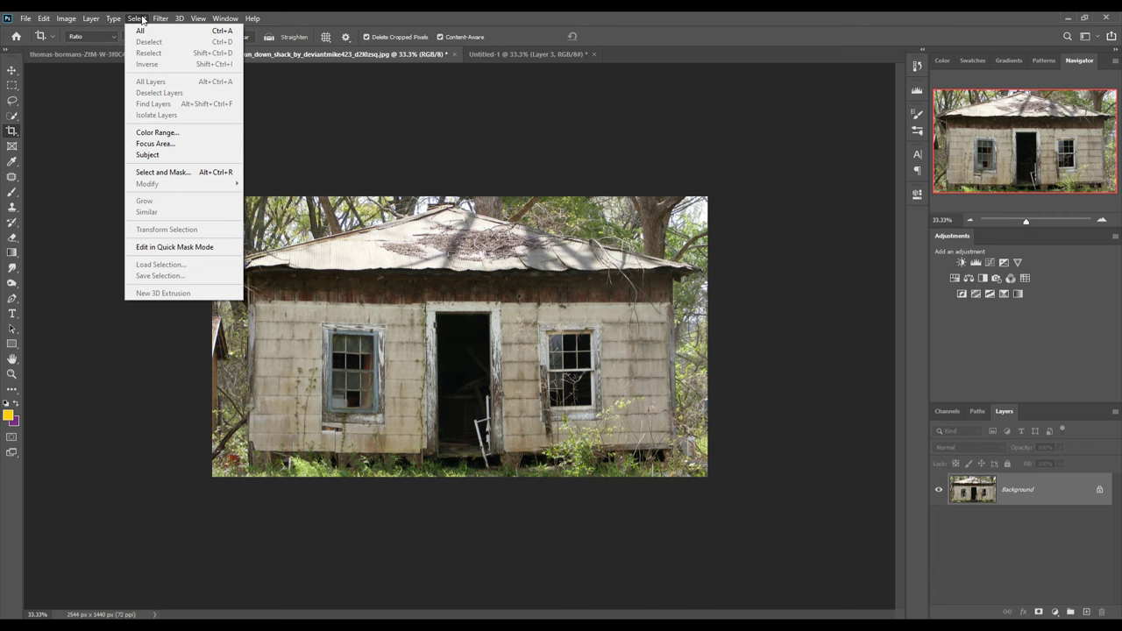
{"action": "left_click", "coordinate": [149, 155]}
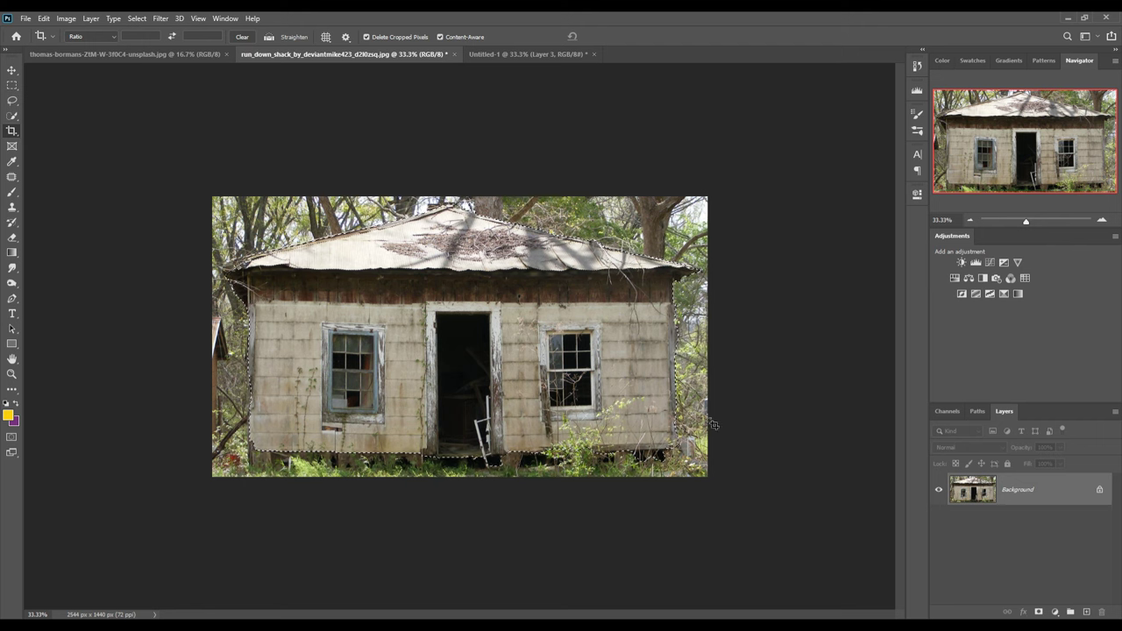
{"action": "key", "text": "ctrl+j"}
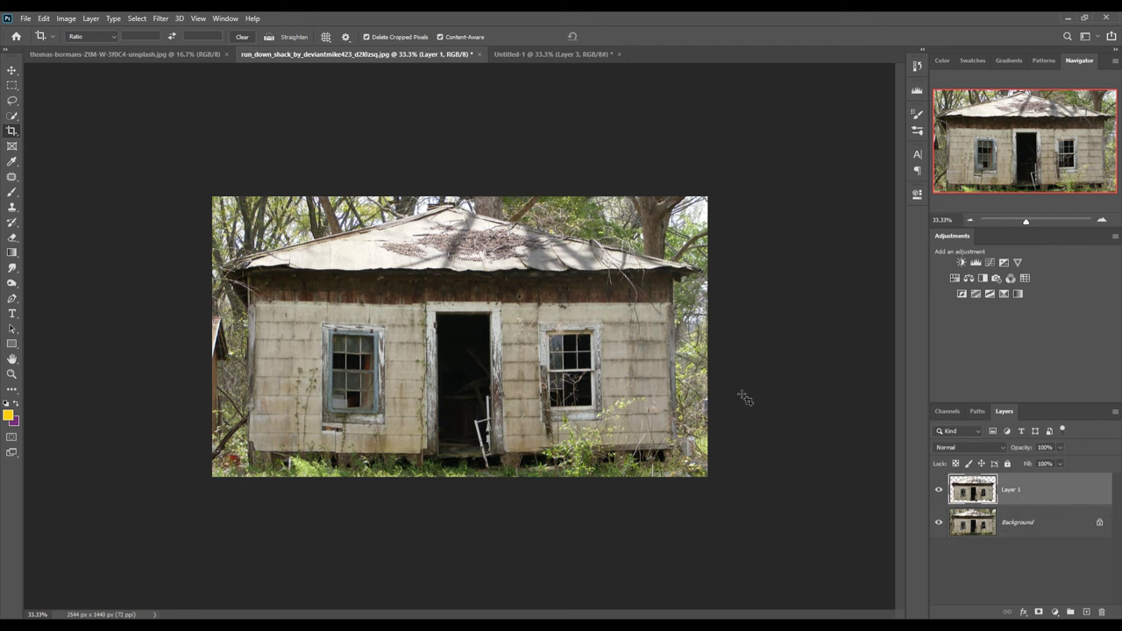
{"action": "left_click", "coordinate": [939, 522]}
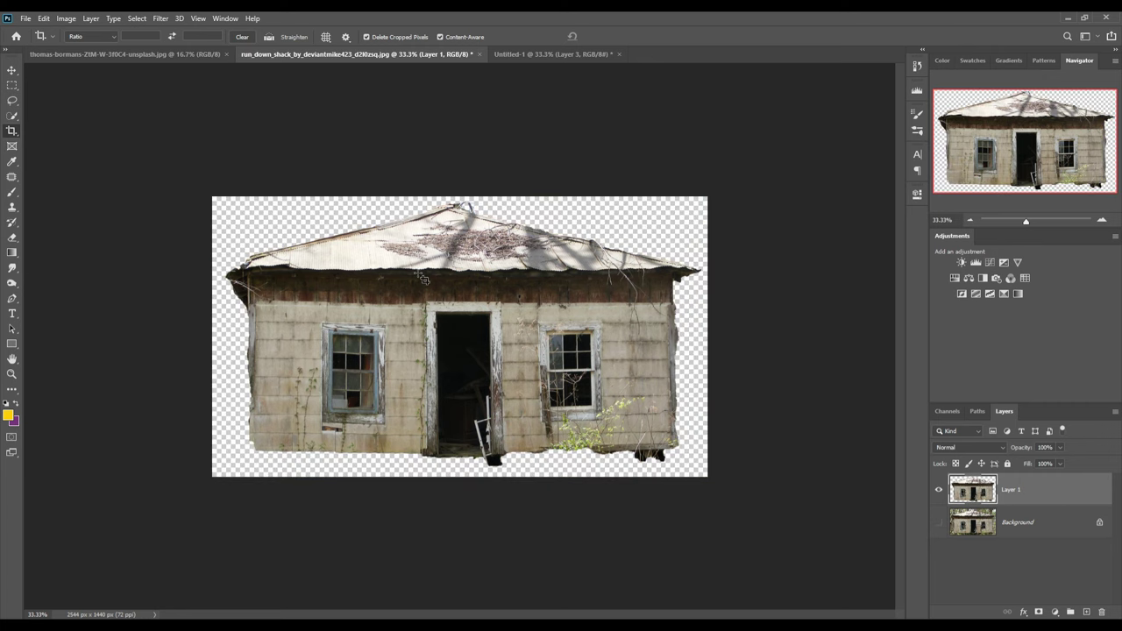
{"action": "key", "text": "v"}
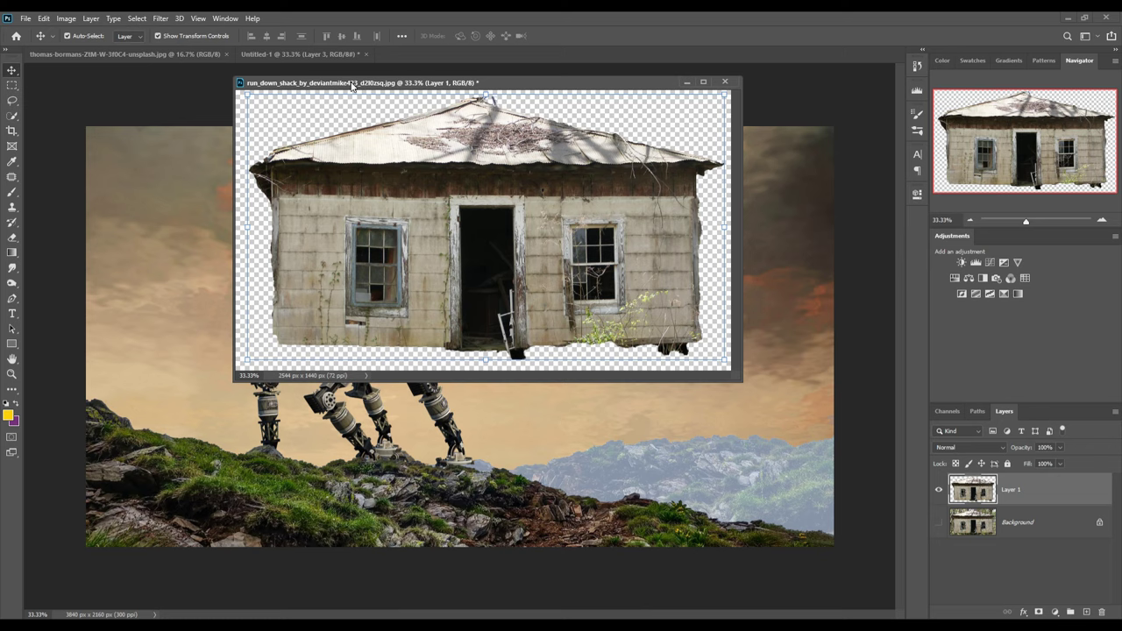
Drag the cut-out house into the composite and shrink it to the robot's size.
{"action": "left_click_drag", "start_coordinate": [353, 56], "coordinate": [600, 138]}
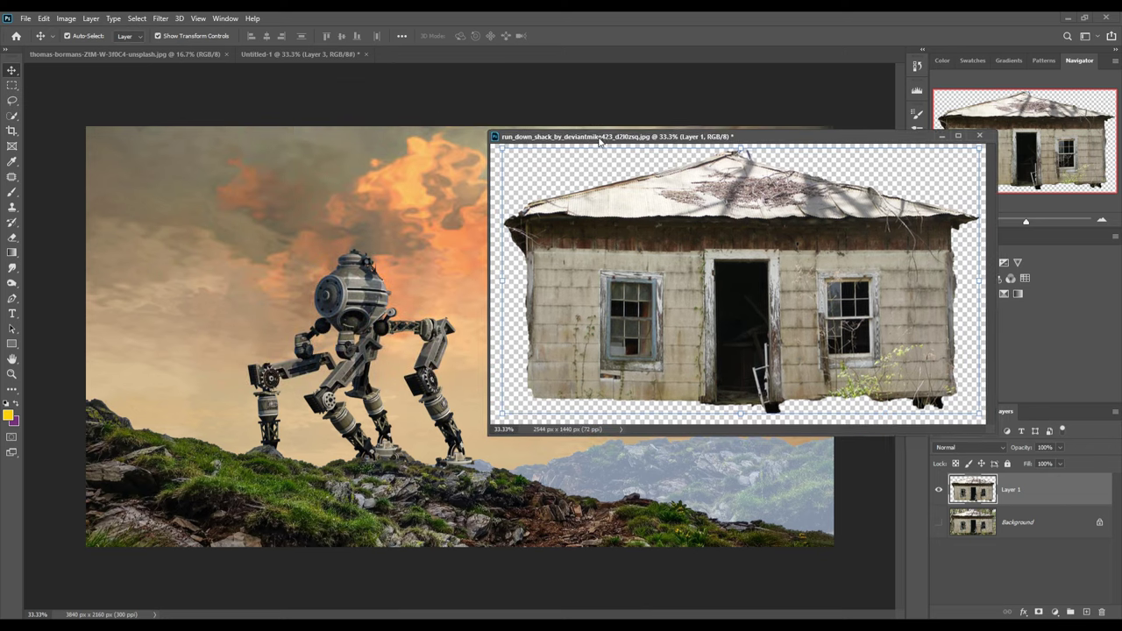
{"action": "left_click_drag", "start_coordinate": [745, 289], "coordinate": [354, 260]}
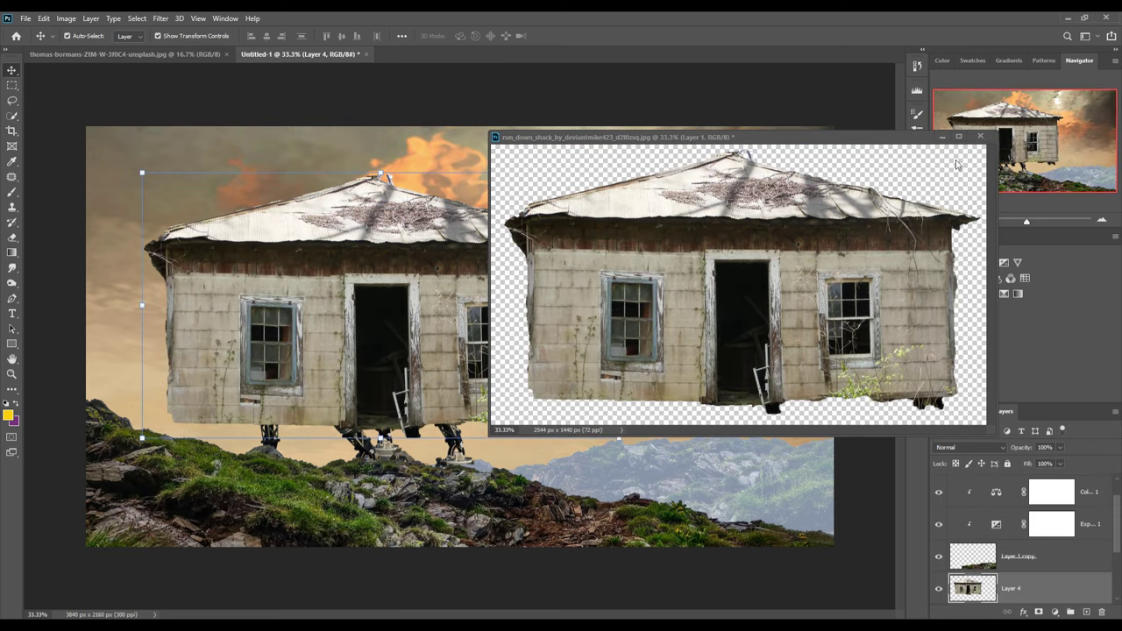
{"action": "left_click", "coordinate": [980, 136]}
{"action": "key", "text": "ctrl+t"}
{"action": "mouse_move", "coordinate": [620, 175]}
{"action": "left_mouse_down"}
{"action": "mouse_move", "coordinate": [505, 263]}
{"action": "mouse_move", "coordinate": [462, 206]}
{"action": "mouse_move", "coordinate": [377, 250]}
{"action": "mouse_move", "coordinate": [364, 279]}
{"action": "mouse_move", "coordinate": [378, 284]}
{"action": "left_mouse_up"}
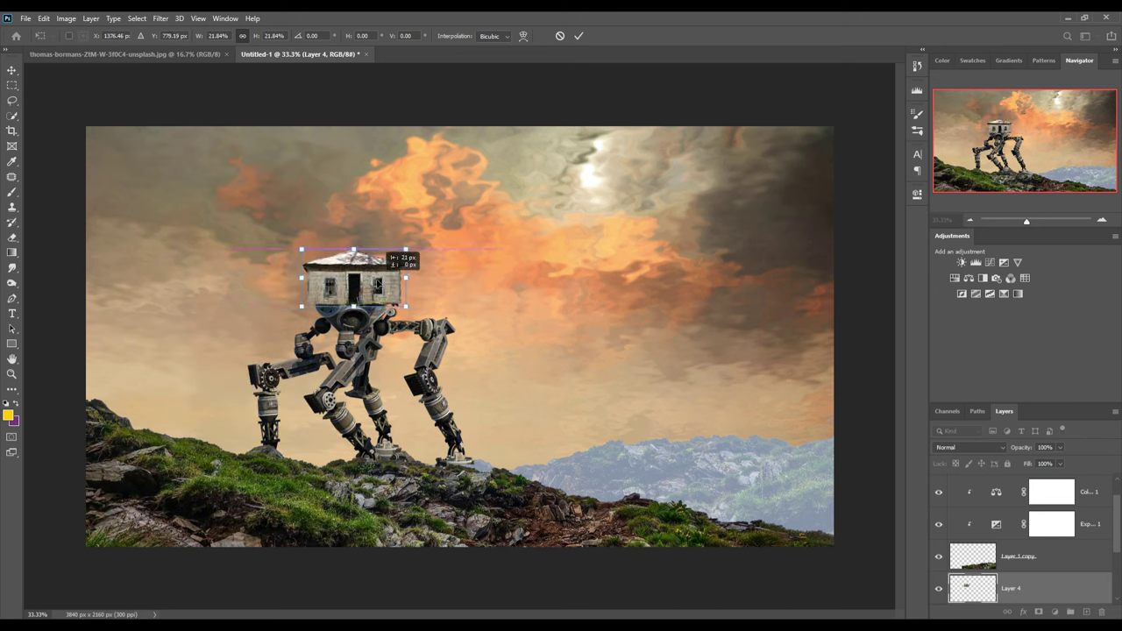
{"action": "left_click", "coordinate": [579, 36]}
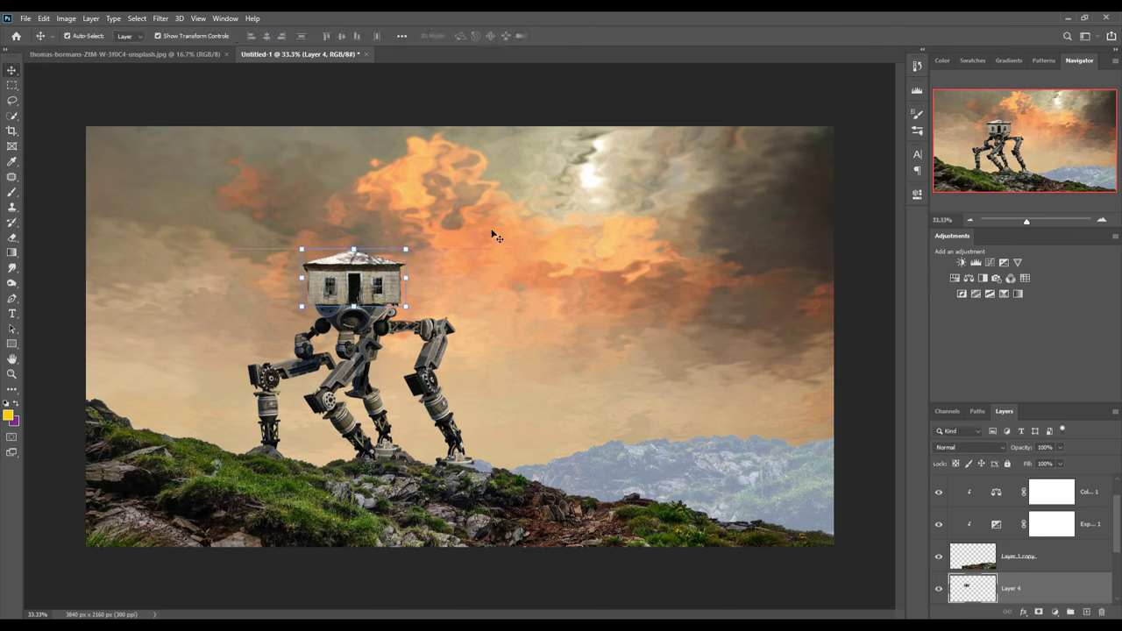
Fit the house's width and position onto the robot's body, then add a layer mask.
{"action": "left_click_drag", "start_coordinate": [412, 284], "coordinate": [400, 284]}
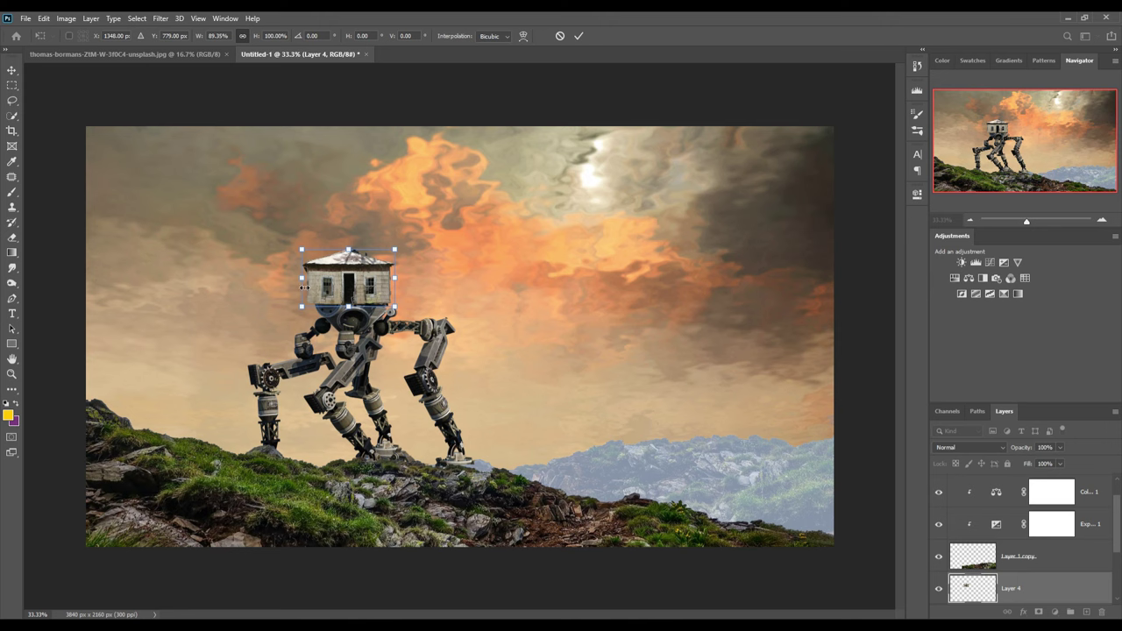
{"action": "left_click_drag", "start_coordinate": [303, 286], "coordinate": [311, 285]}
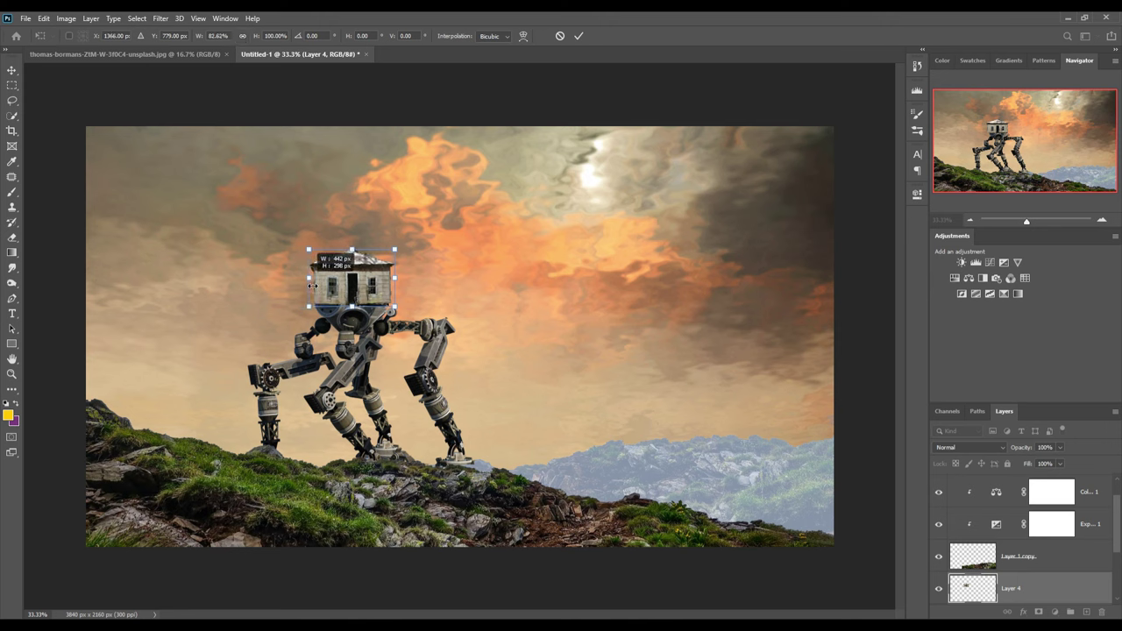
{"action": "left_click", "coordinate": [580, 36]}
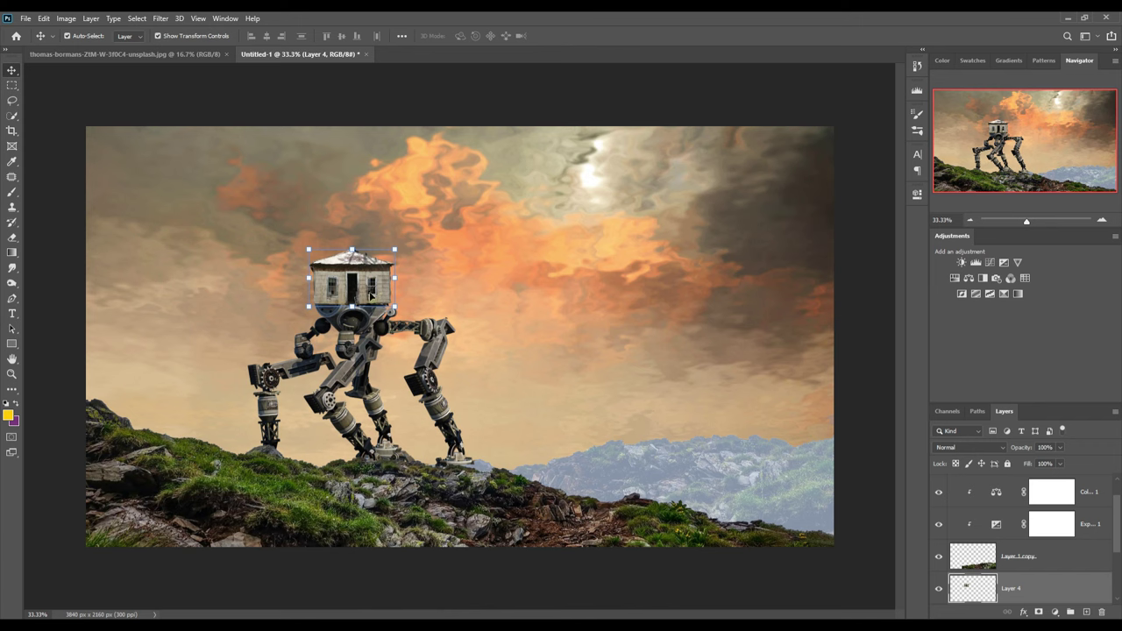
{"action": "mouse_move", "coordinate": [370, 296]}
{"action": "left_mouse_down"}
{"action": "mouse_move", "coordinate": [370, 312]}
{"action": "mouse_move", "coordinate": [412, 298]}
{"action": "left_mouse_up"}
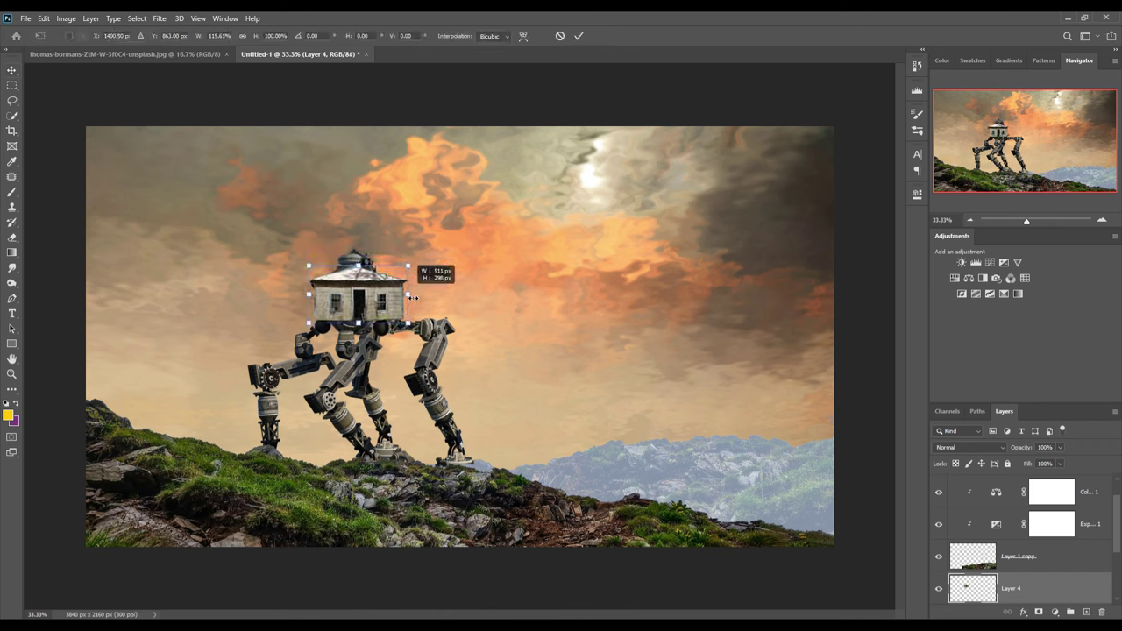
{"action": "left_click_drag", "start_coordinate": [358, 265], "coordinate": [357, 255]}
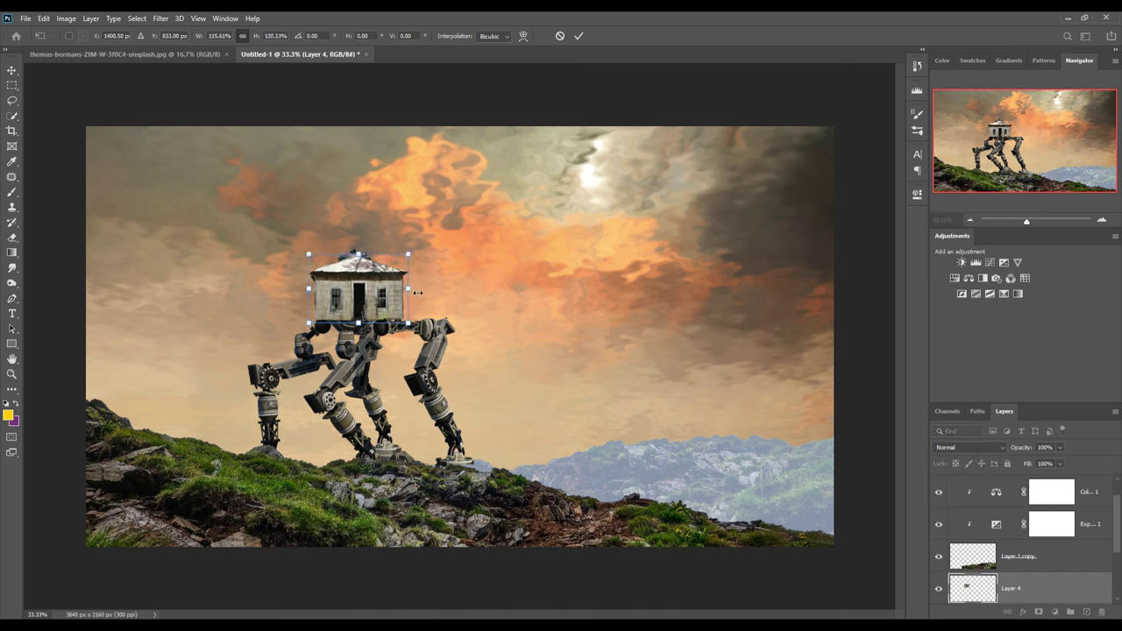
{"action": "left_click_drag", "start_coordinate": [417, 293], "coordinate": [397, 312]}
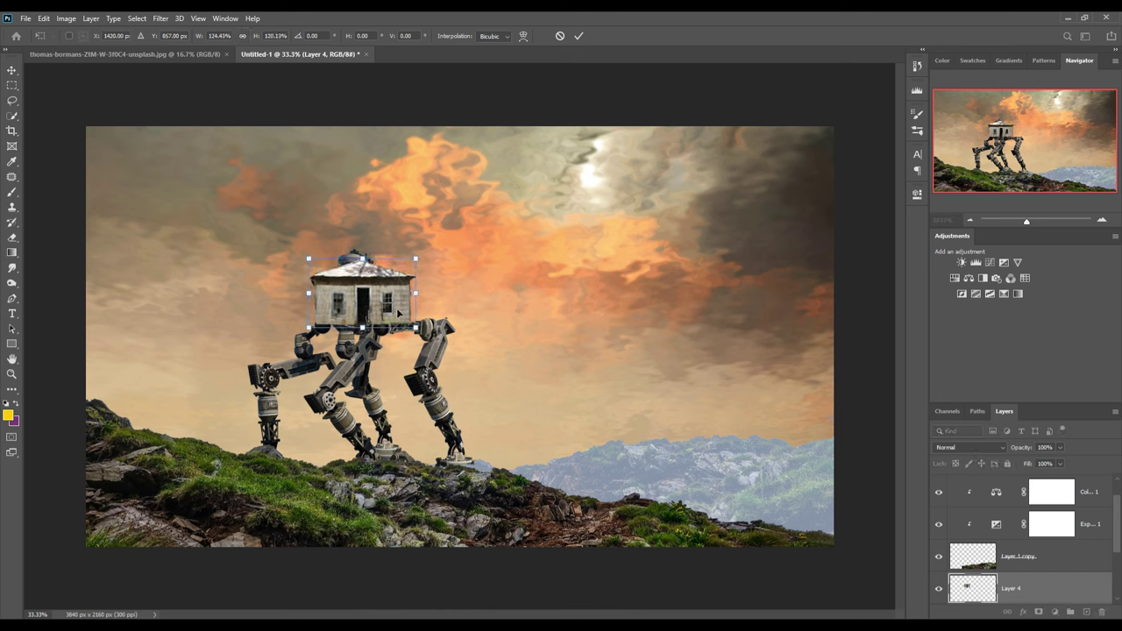
{"action": "left_click", "coordinate": [578, 36]}
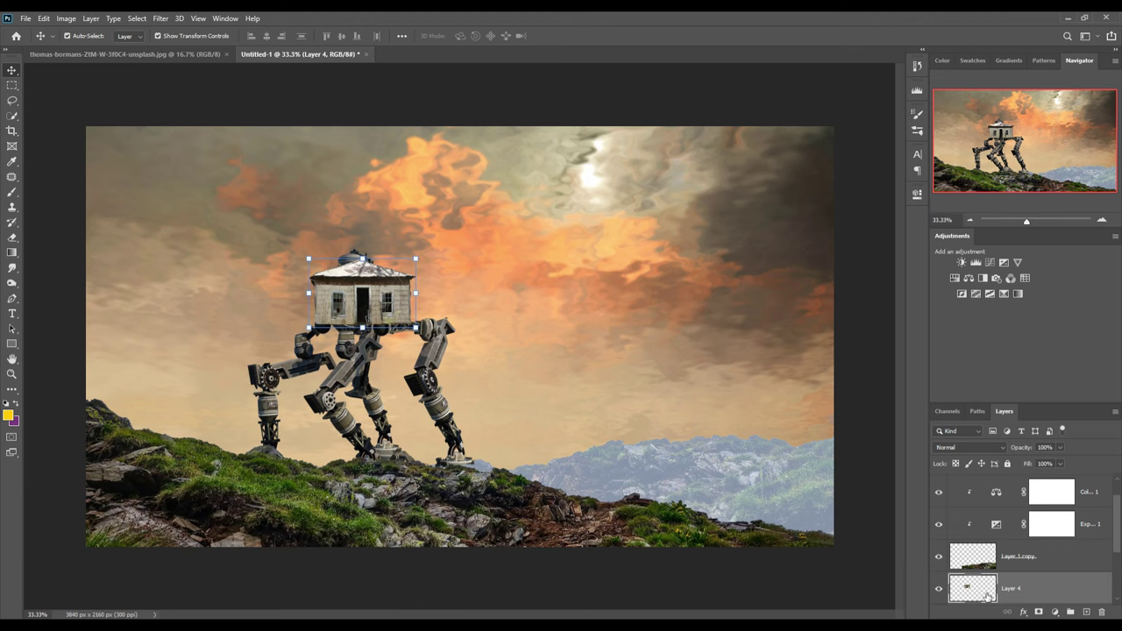
{"action": "left_click", "coordinate": [1040, 613]}
{"action": "key", "text": "b"}
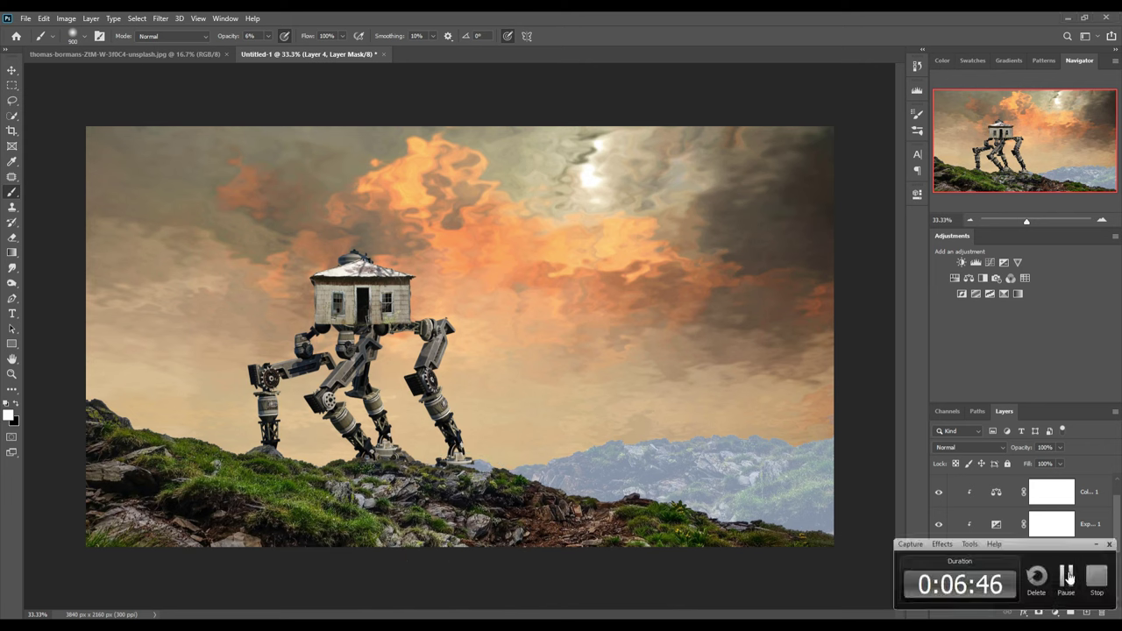
Add a layer mask to the robot layer, Layer 3.
{"action": "left_click", "coordinate": [11, 69]}
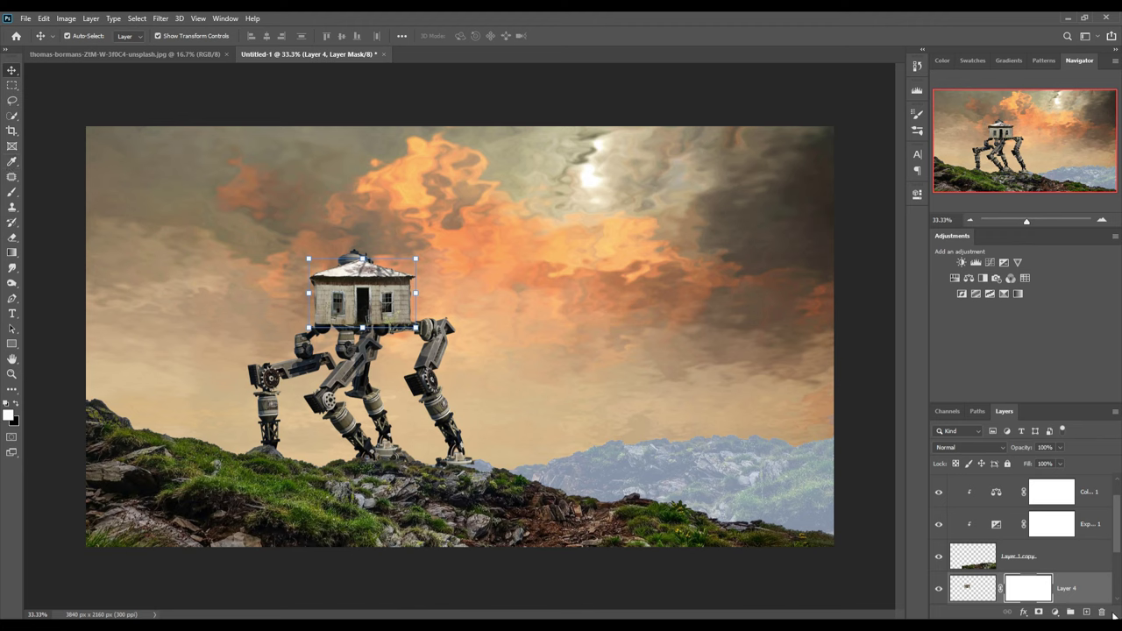
{"action": "scroll", "coordinate": [1063, 542], "scroll_direction": "down", "scroll_amount": 1}
{"action": "scroll", "coordinate": [1065, 535], "scroll_direction": "down", "scroll_amount": 1}
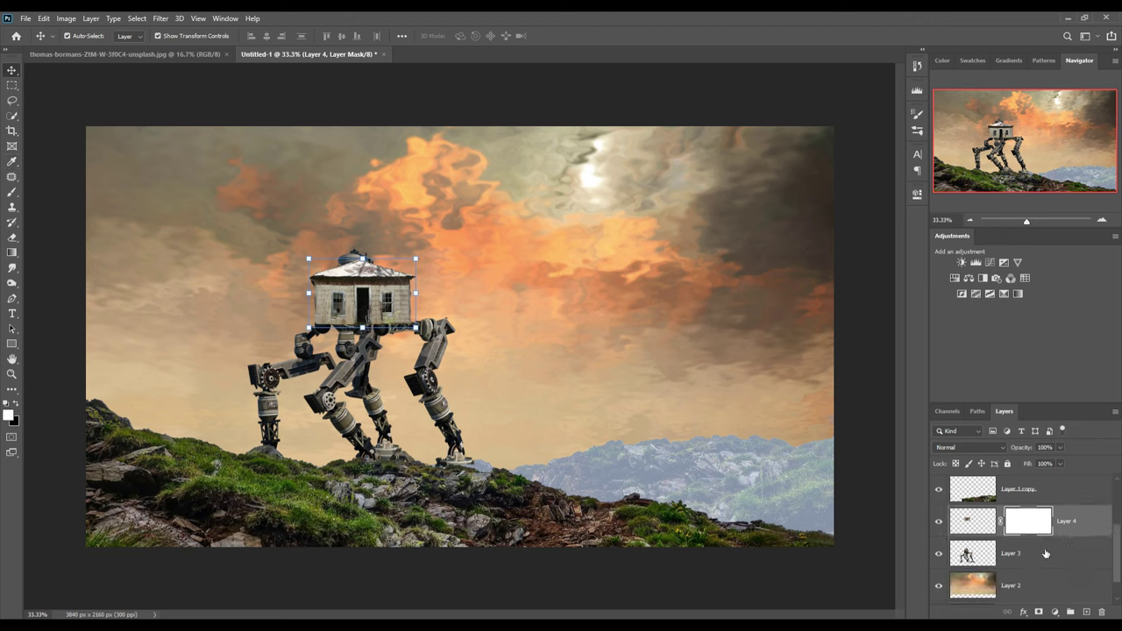
{"action": "left_click", "coordinate": [1044, 553]}
{"action": "left_click", "coordinate": [1039, 612]}
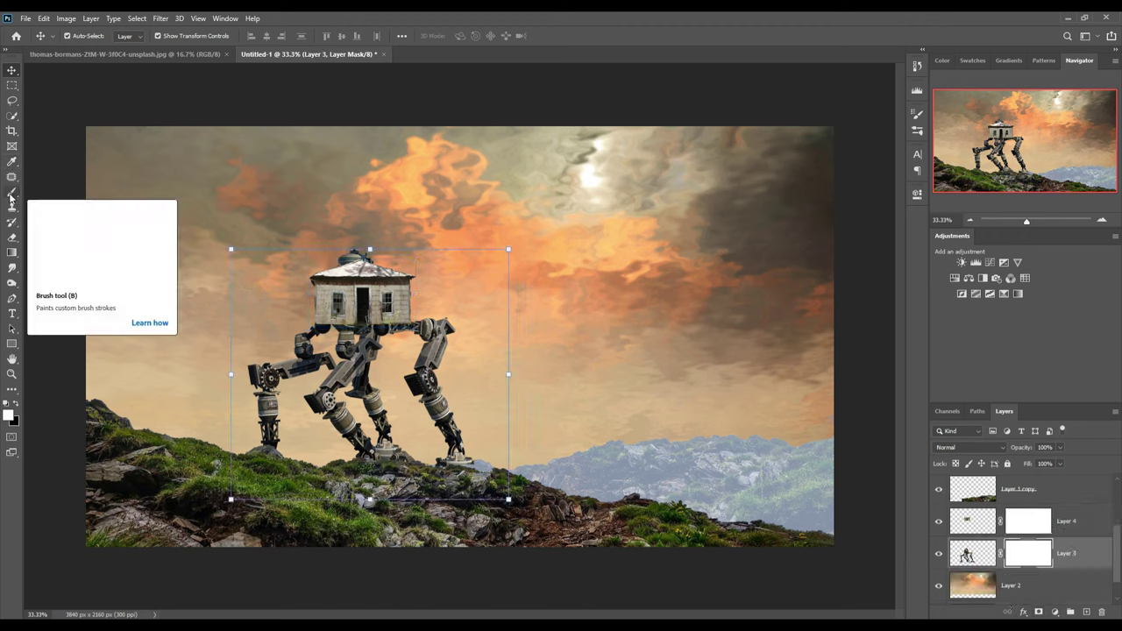
Paint black on Layer 4's house mask with a size-70 Hard Round brush, then bring up the mushroom photo.
{"action": "left_click", "coordinate": [1017, 530]}
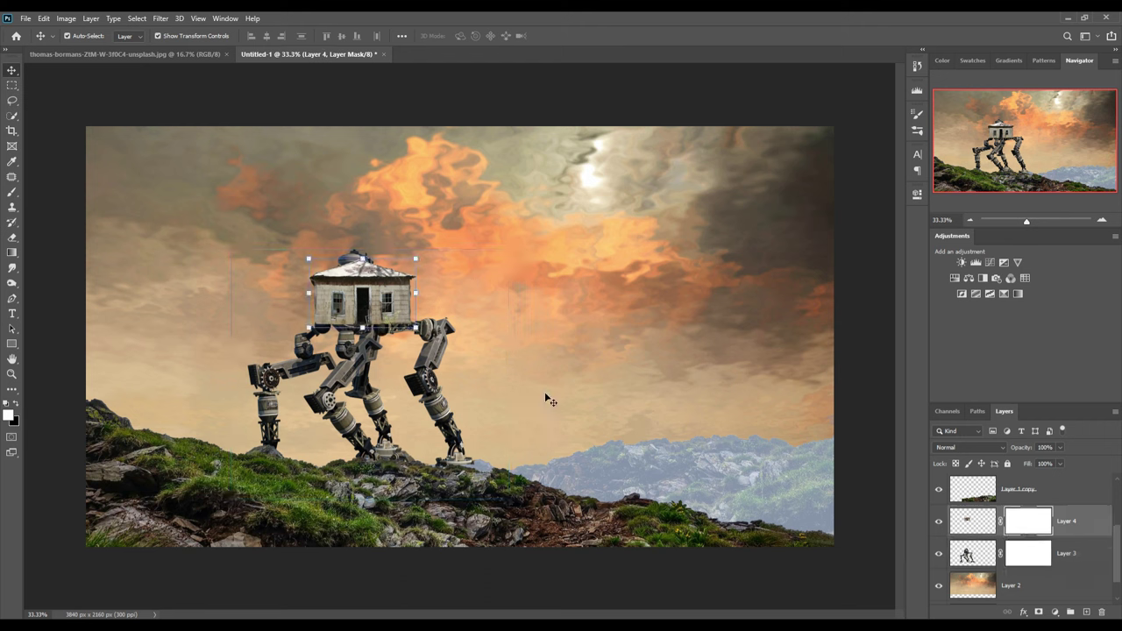
{"action": "key", "text": "b"}
{"action": "key", "text": "bracketleft"}
{"action": "key", "text": "bracketleft"}
{"action": "key", "text": "bracketleft"}
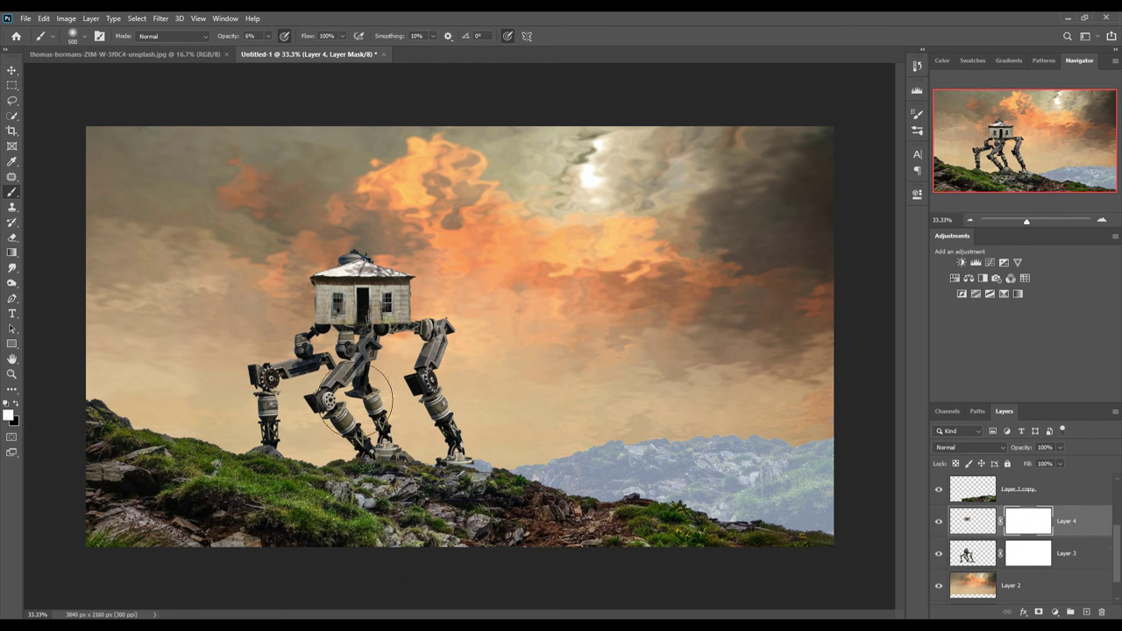
{"action": "left_click", "coordinate": [17, 405]}
{"action": "left_click", "coordinate": [84, 36]}
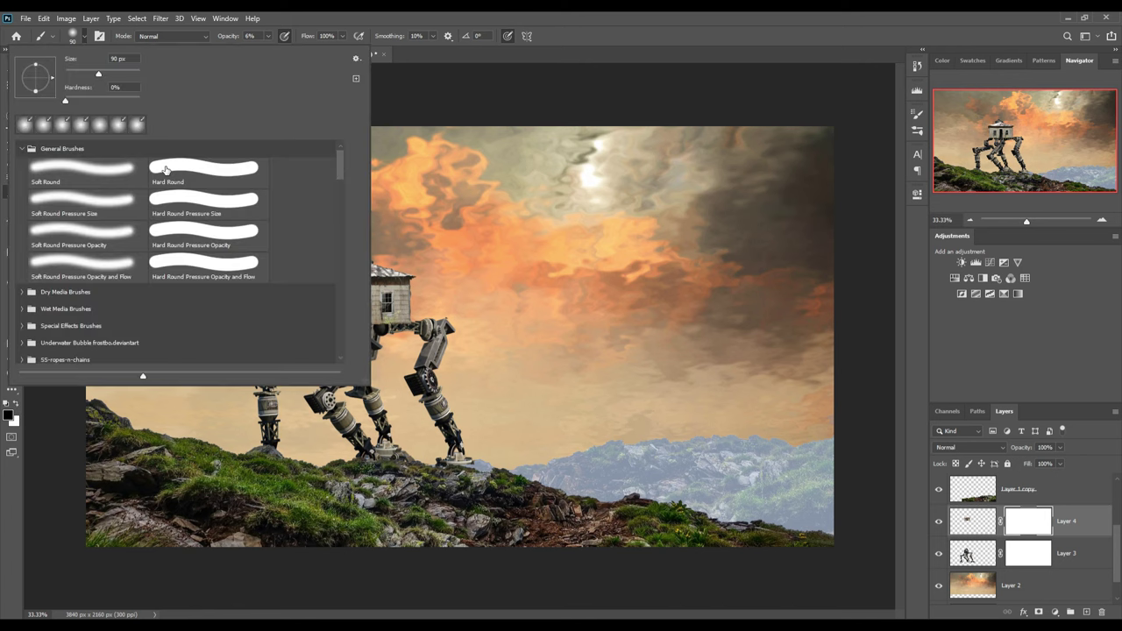
{"action": "double_click", "coordinate": [166, 169]}
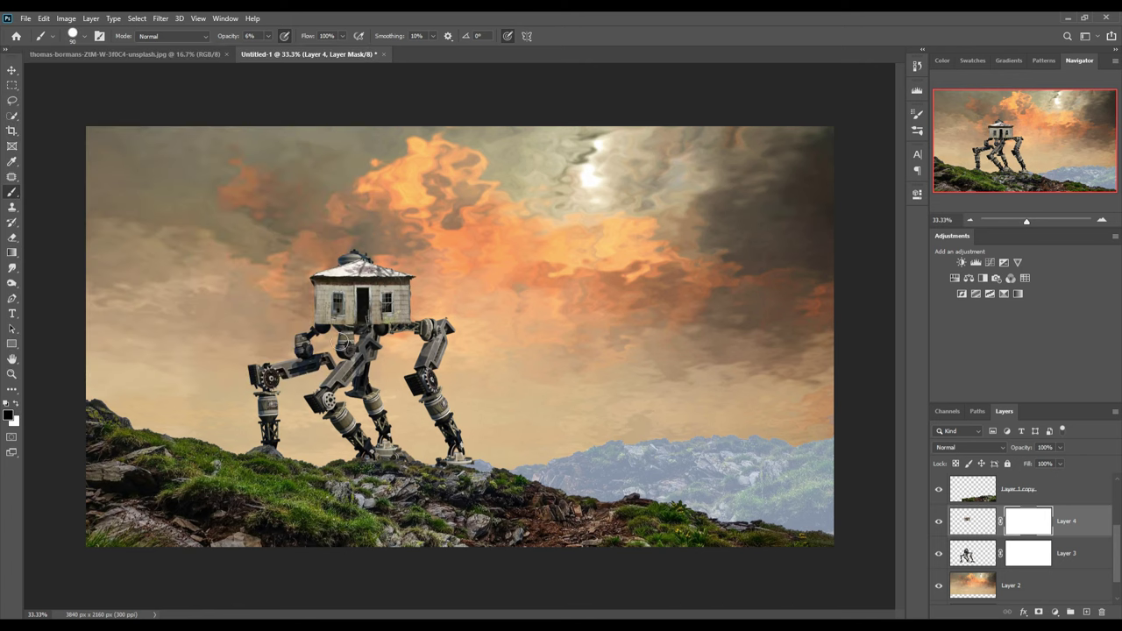
{"action": "key", "text": "bracketleft"}
{"action": "key", "text": "bracketleft"}
{"action": "left_click", "coordinate": [11, 71]}
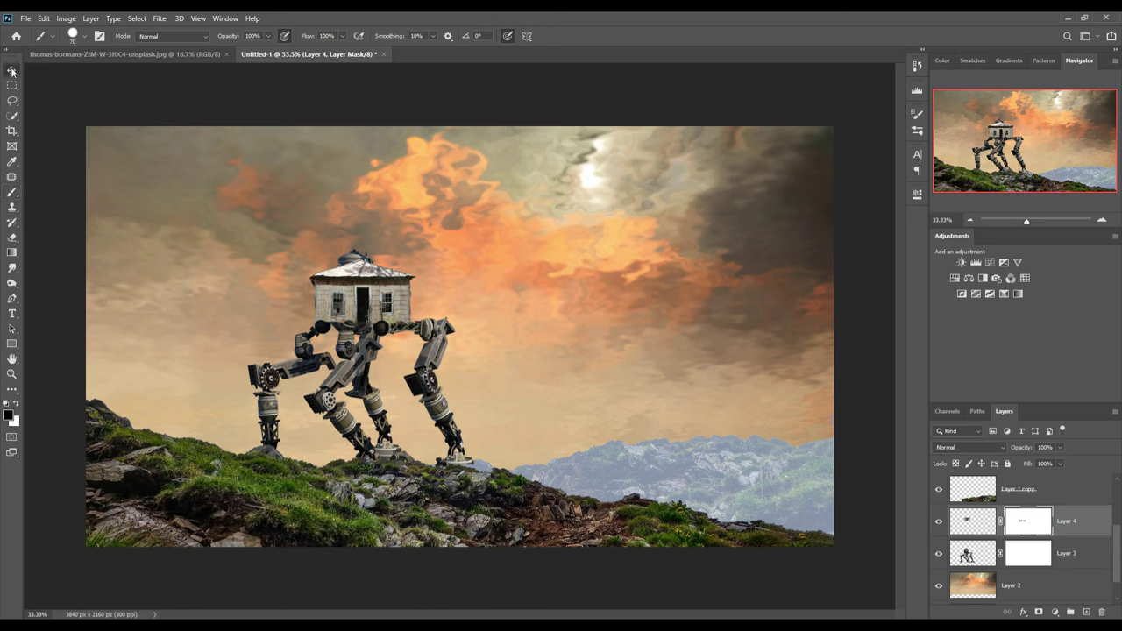
{"action": "left_click", "coordinate": [123, 54]}
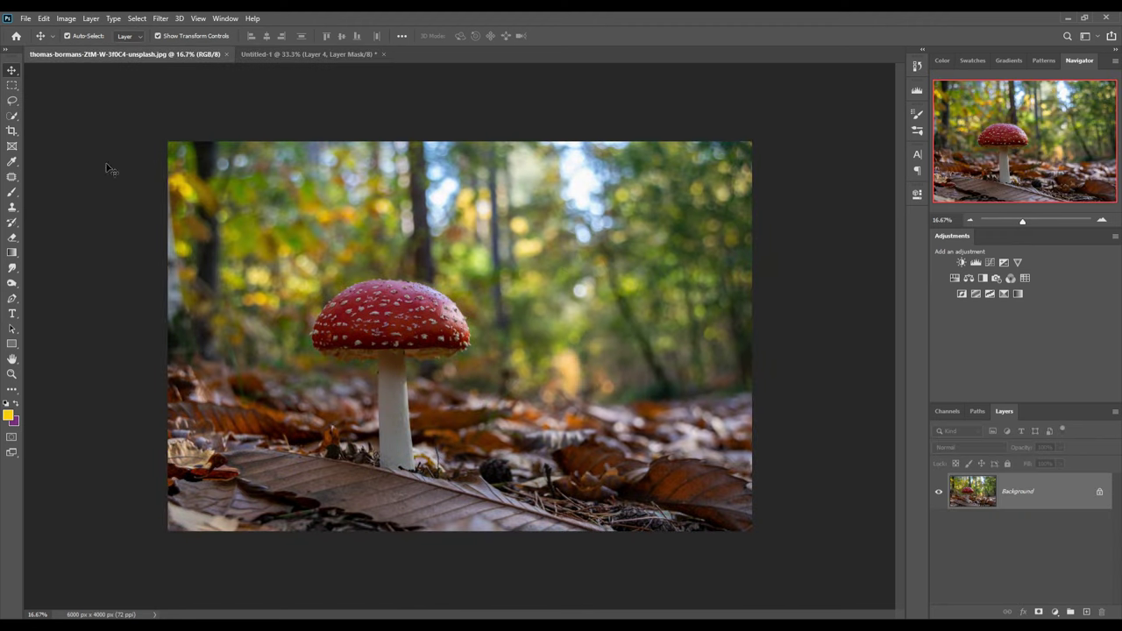
Cut the mushroom onto its own layer with Select Subject and hide the Background.
{"action": "left_click", "coordinate": [138, 18]}
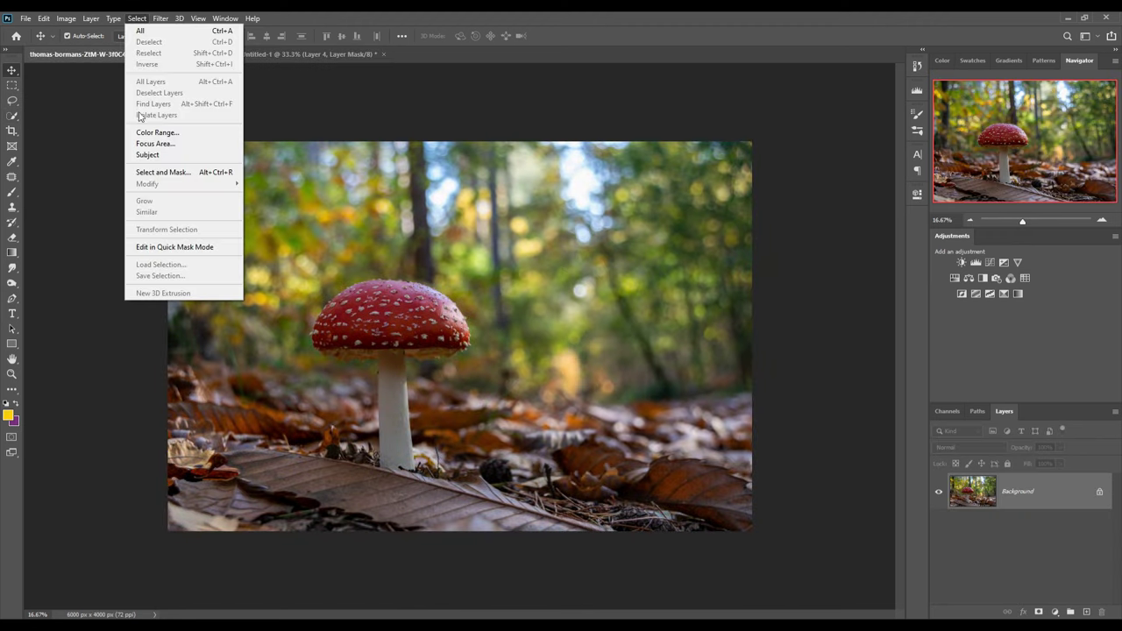
{"action": "left_click", "coordinate": [140, 152]}
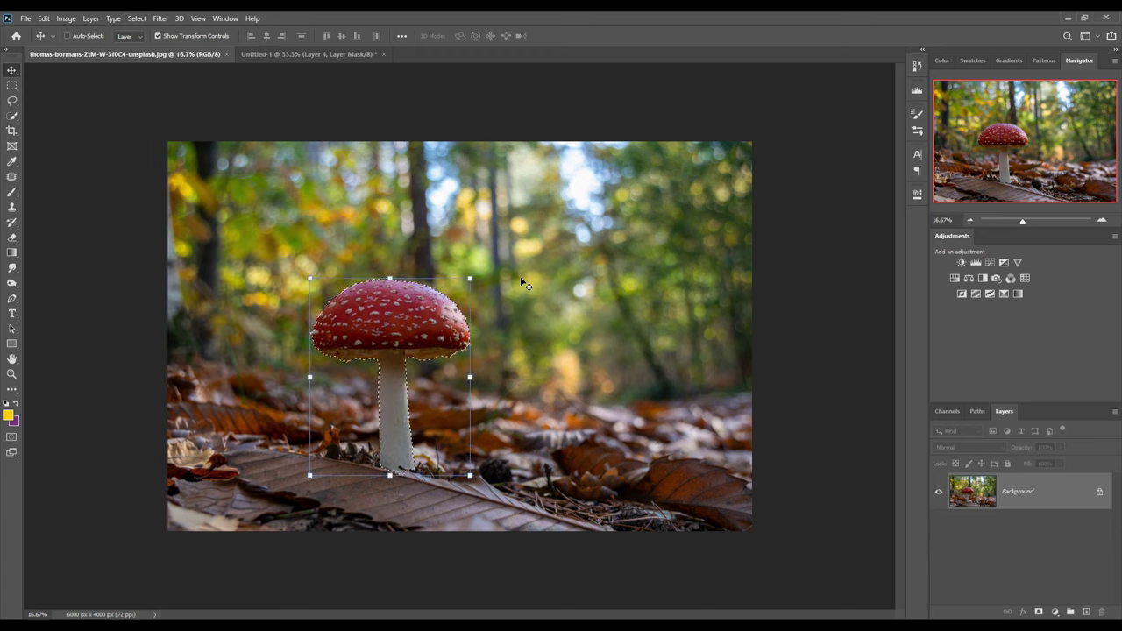
{"action": "key", "text": "ctrl+j"}
{"action": "left_click", "coordinate": [938, 527]}
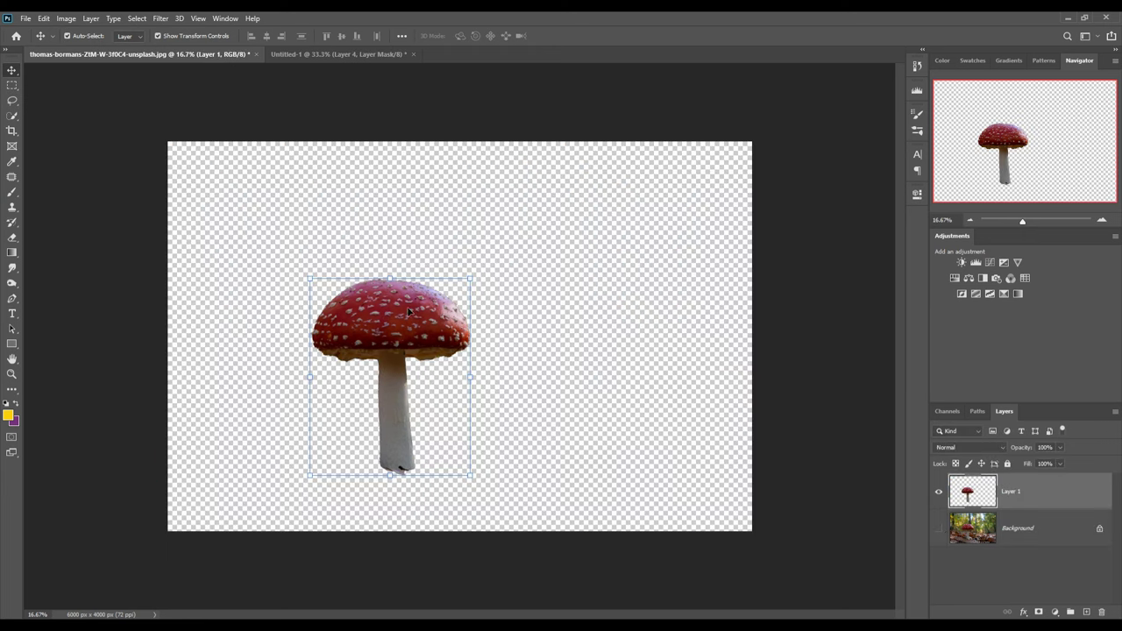
Marquee-select the mushroom cap and float the photo's window beside the composite.
{"action": "left_click", "coordinate": [11, 85]}
{"action": "left_click_drag", "start_coordinate": [291, 255], "coordinate": [498, 365]}
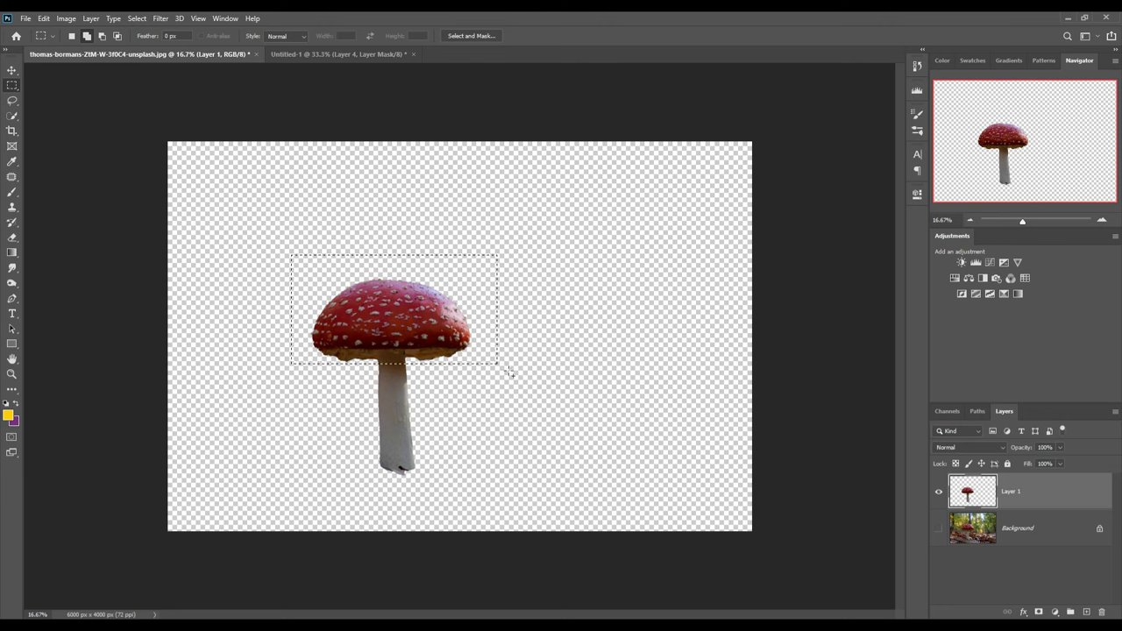
{"action": "left_click", "coordinate": [12, 70]}
{"action": "left_click_drag", "start_coordinate": [140, 53], "coordinate": [692, 182]}
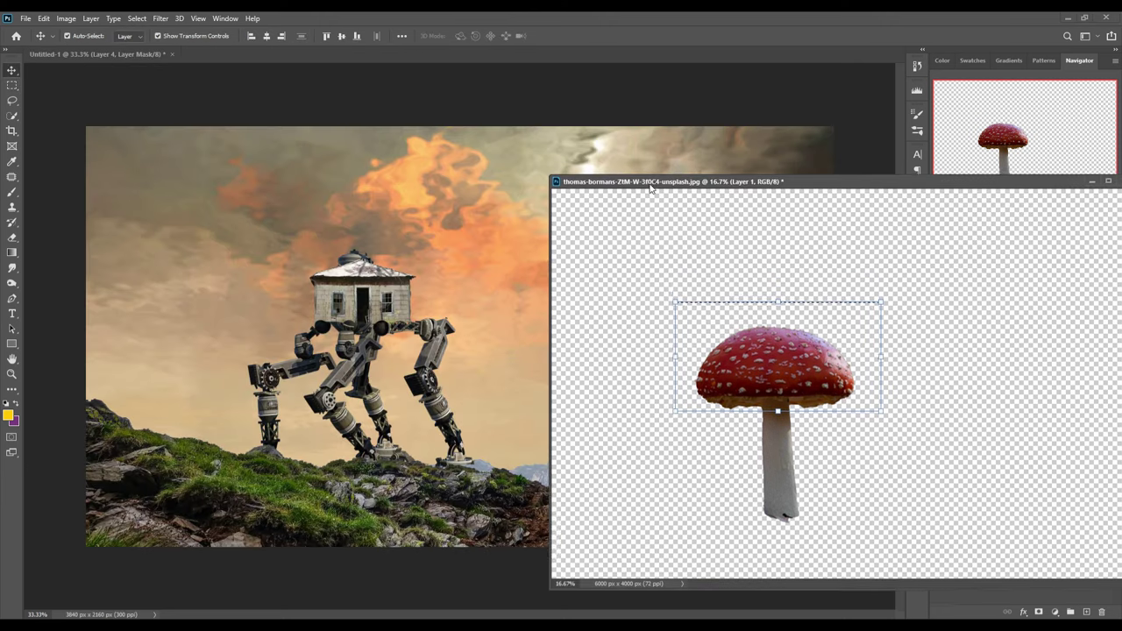
Drop the mushroom cap onto the house and flatten it to about 62% width, 33% height.
{"action": "left_click_drag", "start_coordinate": [767, 370], "coordinate": [398, 228]}
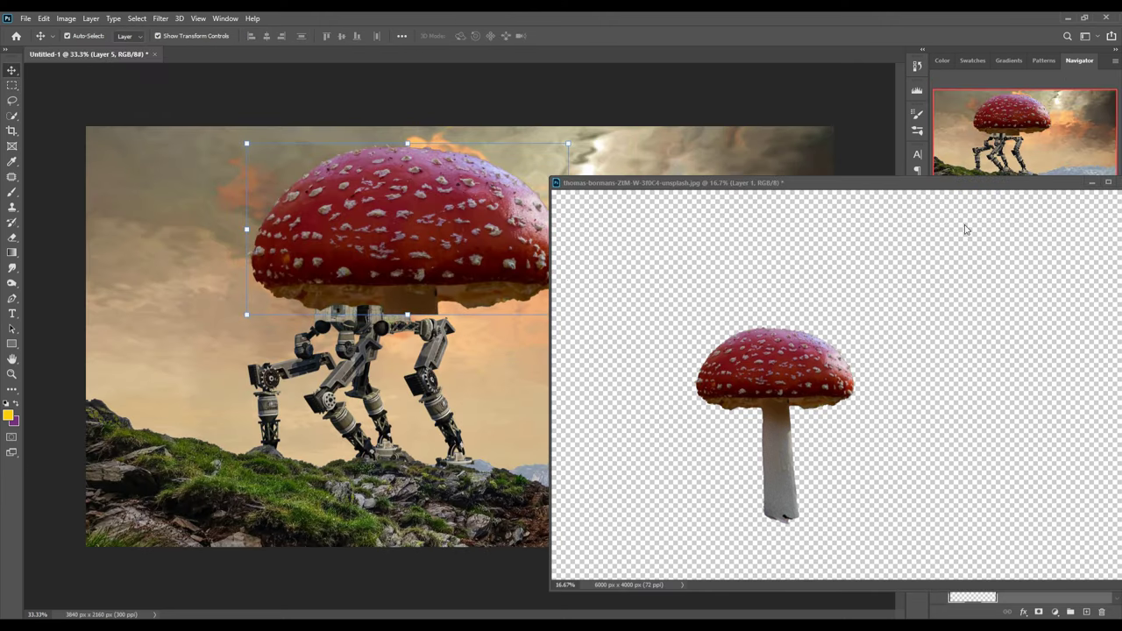
{"action": "left_click", "coordinate": [1091, 183]}
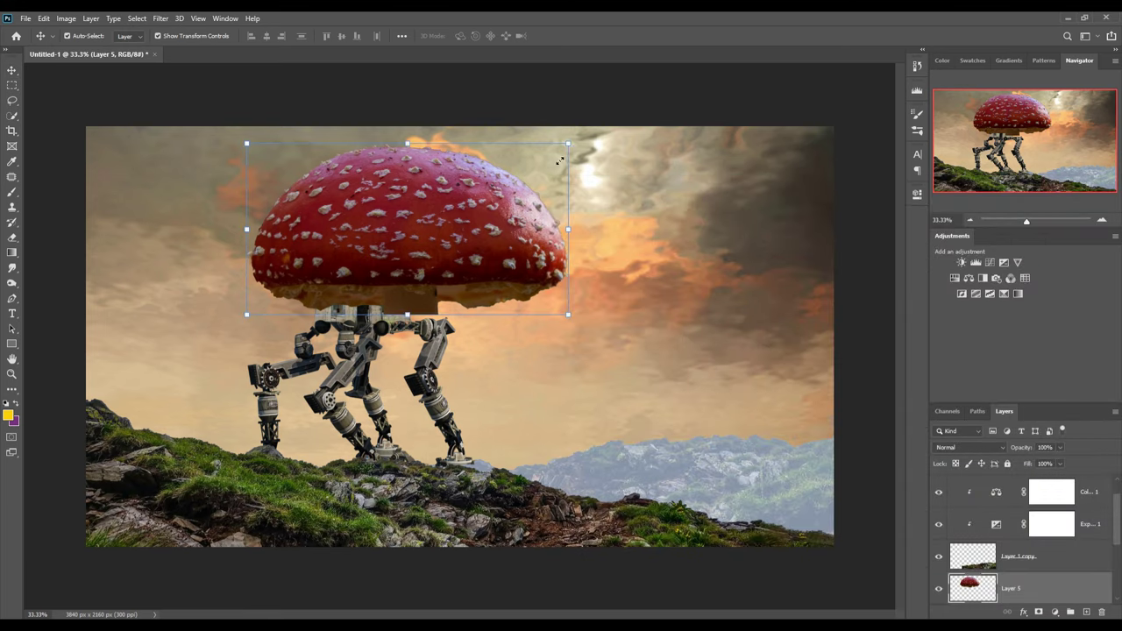
{"action": "mouse_move", "coordinate": [568, 143]}
{"action": "left_mouse_down"}
{"action": "mouse_move", "coordinate": [436, 298]}
{"action": "mouse_move", "coordinate": [420, 291]}
{"action": "left_mouse_up"}
{"action": "left_click_drag", "start_coordinate": [347, 266], "coordinate": [383, 248]}
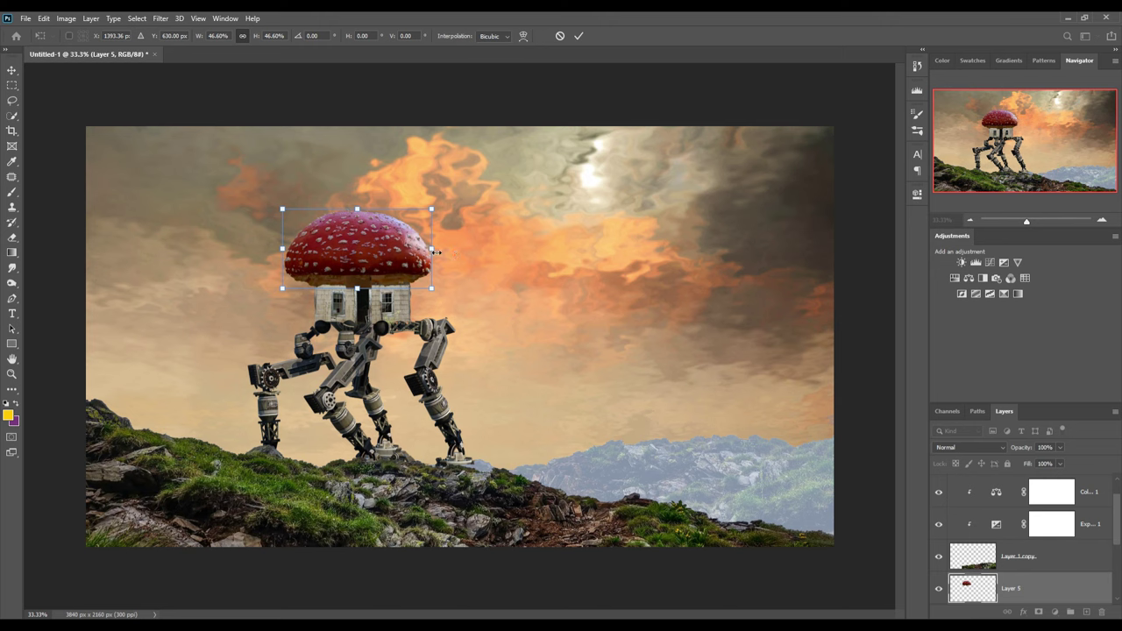
{"action": "left_click_drag", "start_coordinate": [436, 252], "coordinate": [474, 250]}
{"action": "left_click_drag", "start_coordinate": [283, 249], "coordinate": [274, 248]}
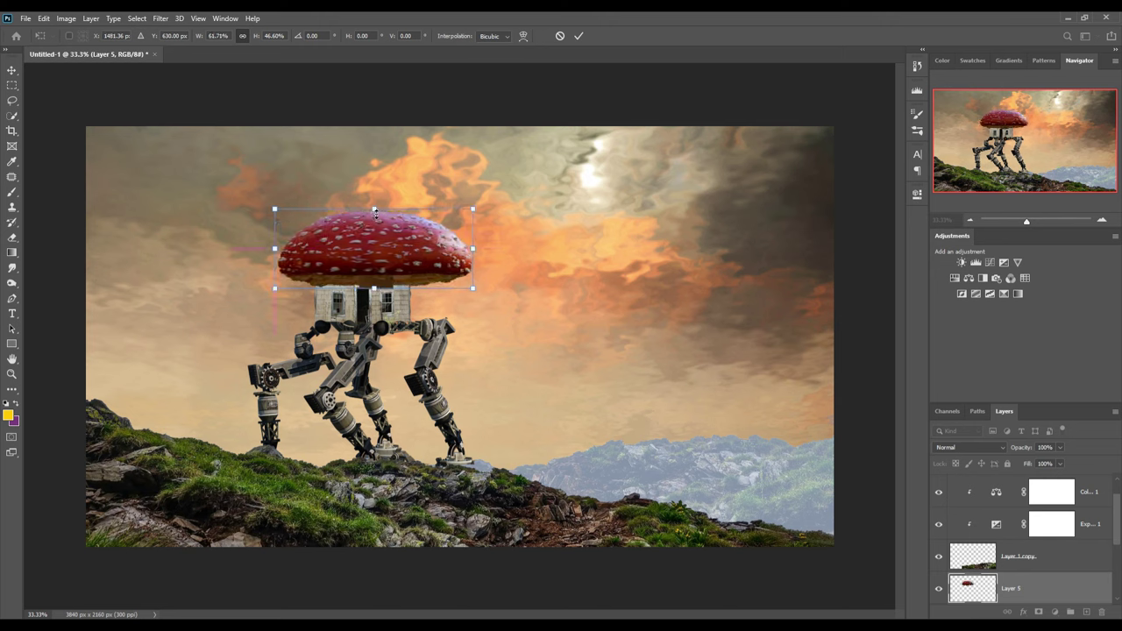
{"action": "left_click_drag", "start_coordinate": [374, 211], "coordinate": [374, 233]}
{"action": "mouse_move", "coordinate": [388, 284]}
{"action": "left_mouse_down"}
{"action": "mouse_move", "coordinate": [382, 272]}
{"action": "mouse_move", "coordinate": [380, 284]}
{"action": "left_mouse_up"}
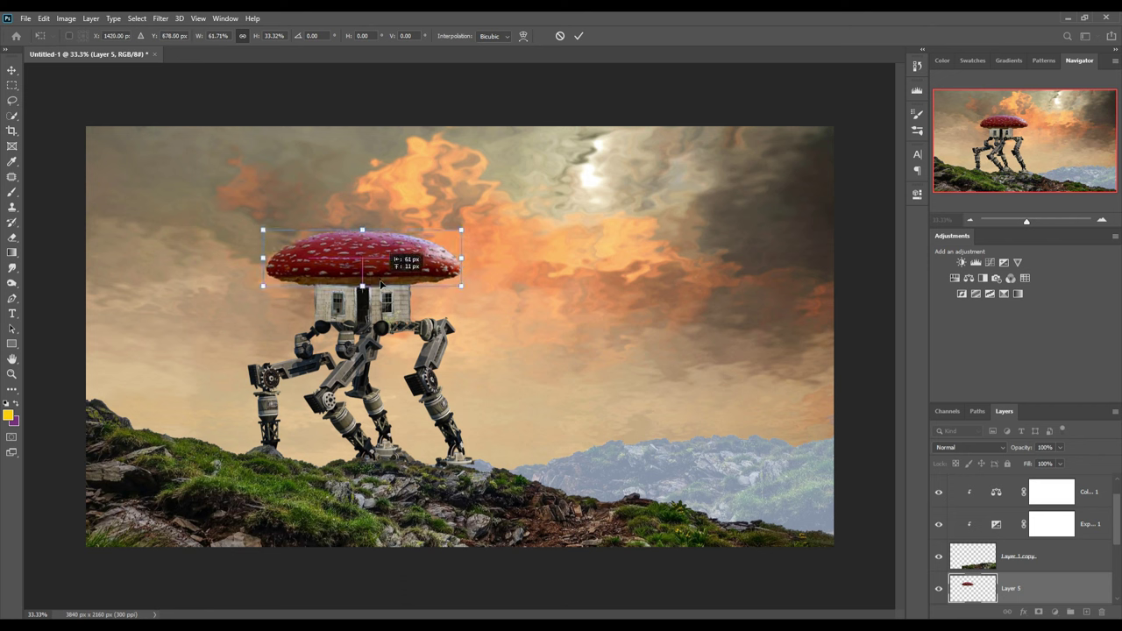
{"action": "left_click", "coordinate": [579, 36]}
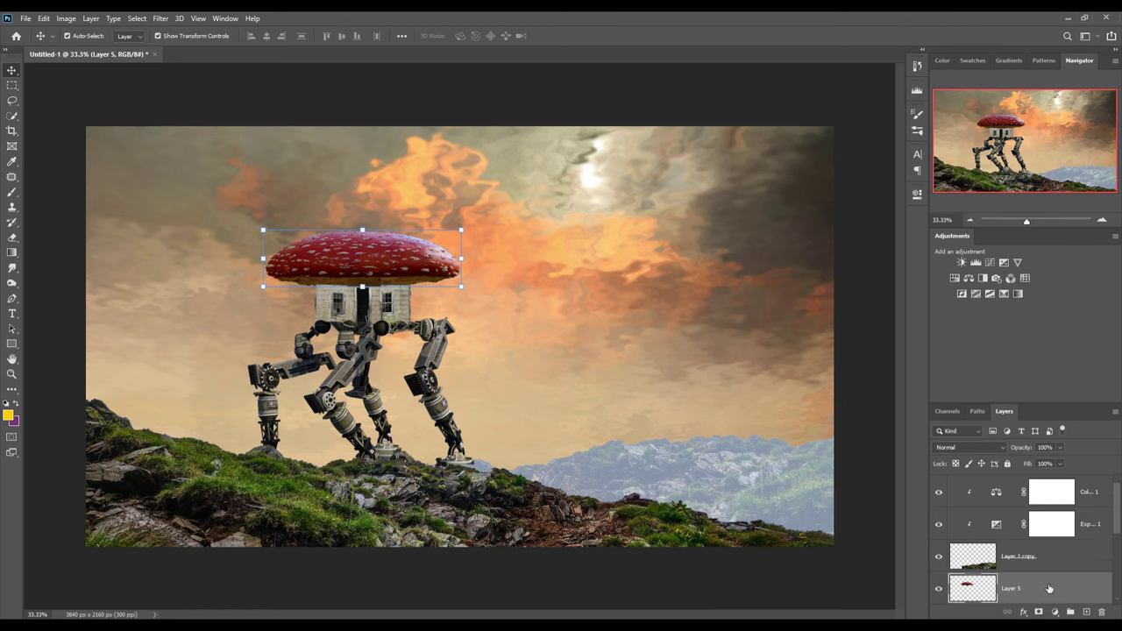
{"action": "scroll", "coordinate": [1047, 587], "scroll_direction": "down", "scroll_amount": 2}
{"action": "scroll", "coordinate": [1034, 578], "scroll_direction": "down", "scroll_amount": 2}
Darken the house layer, Layer 4, with a Curves adjustment pulled down.
{"action": "left_click", "coordinate": [984, 498]}
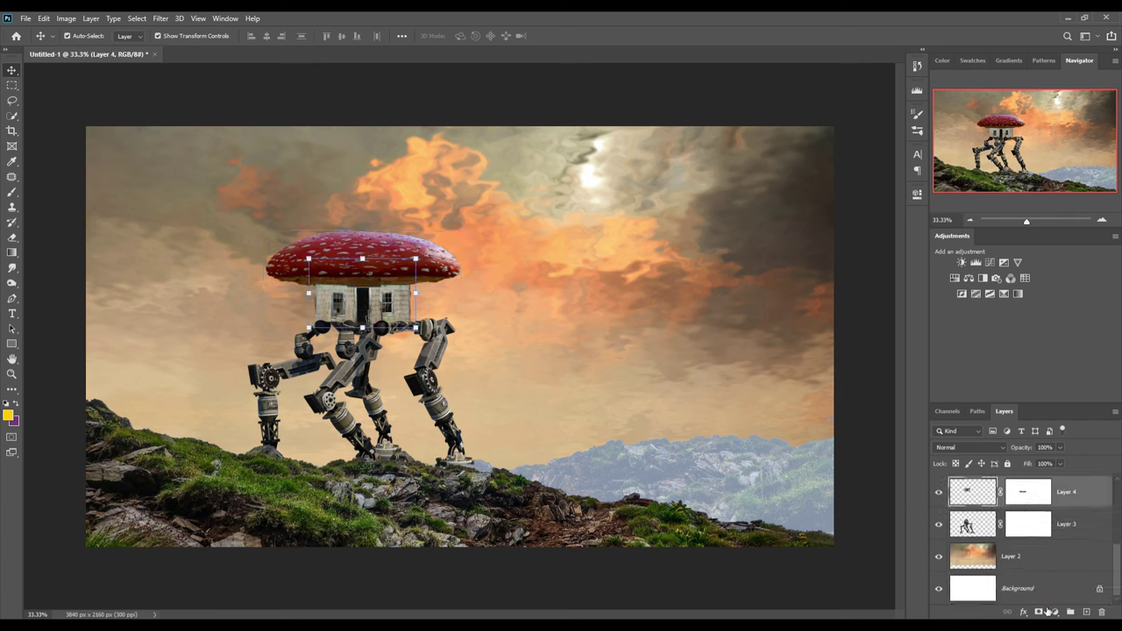
{"action": "left_click", "coordinate": [1054, 611]}
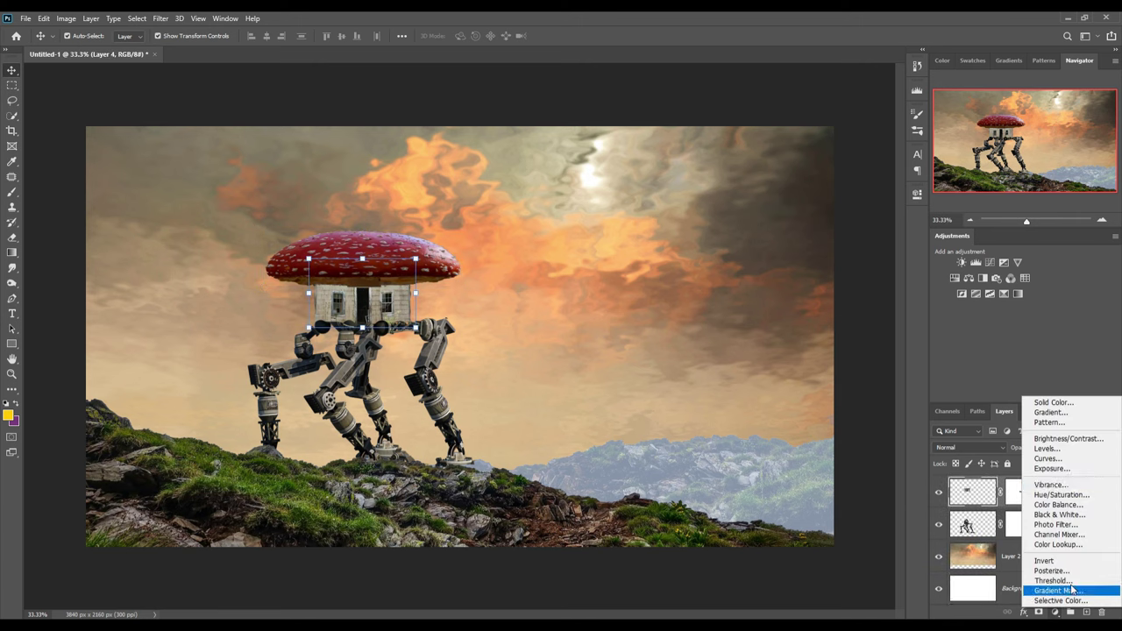
{"action": "left_click", "coordinate": [1073, 458]}
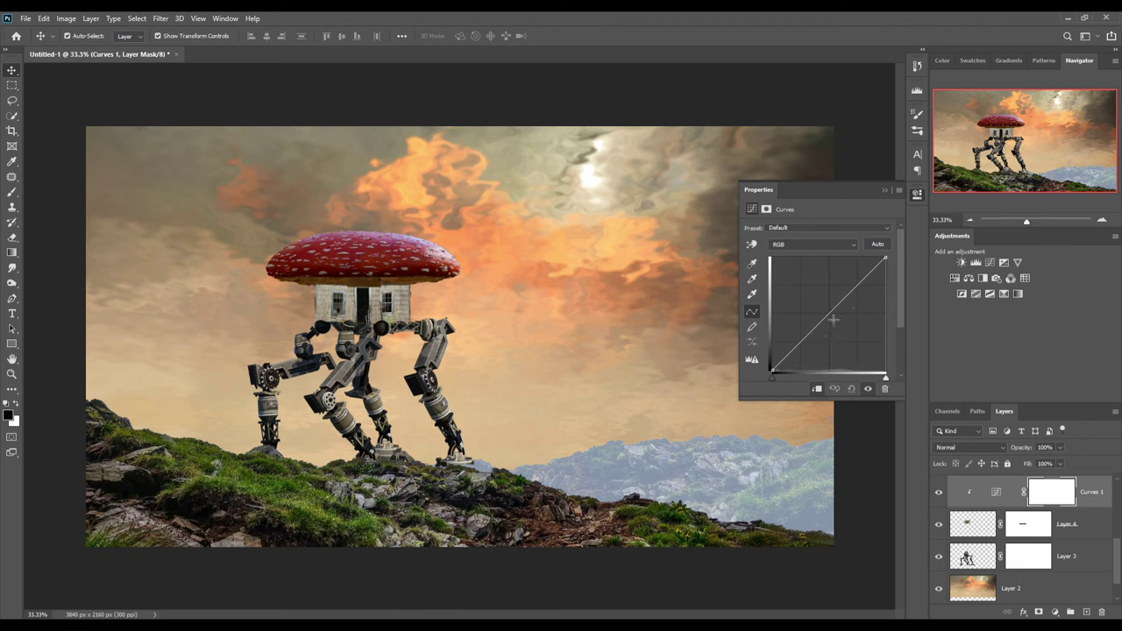
{"action": "left_click_drag", "start_coordinate": [833, 319], "coordinate": [846, 318]}
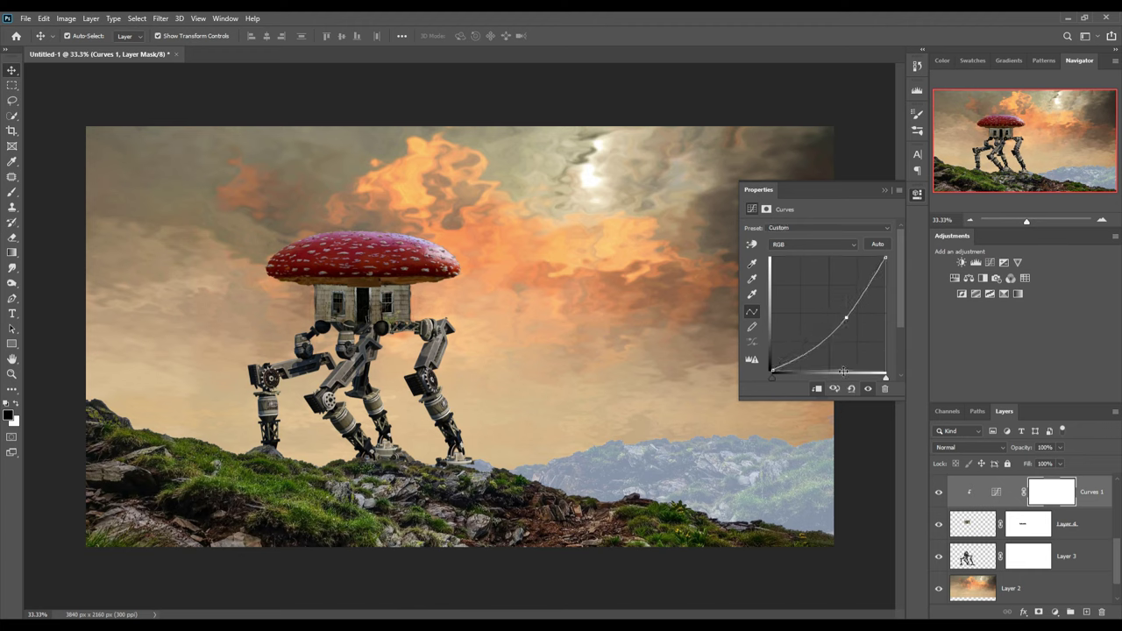
{"action": "left_click", "coordinate": [884, 190]}
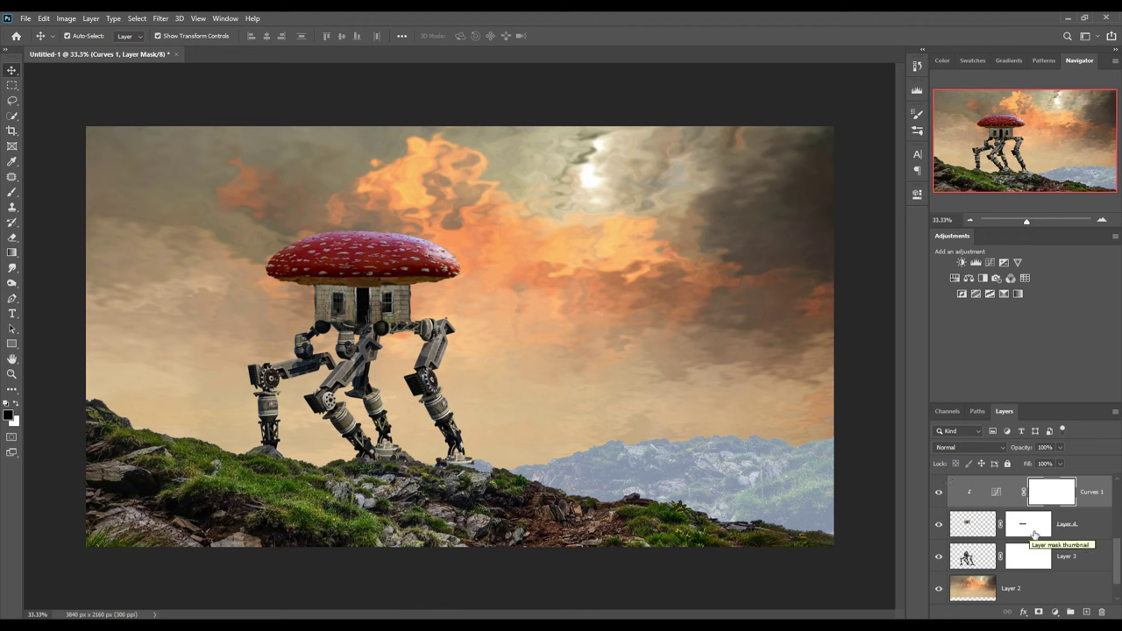
Add a new empty layer above Curves 1.
{"action": "scroll", "coordinate": [1034, 535], "scroll_direction": "up", "scroll_amount": 1}
{"action": "left_click", "coordinate": [1100, 524]}
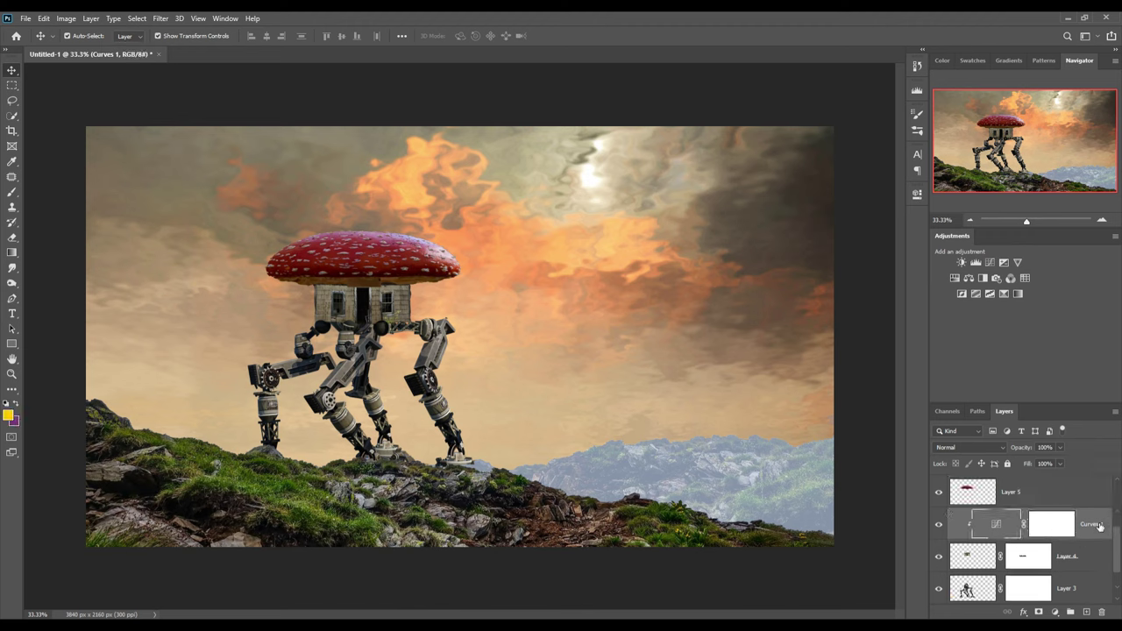
{"action": "left_click", "coordinate": [1085, 612]}
{"action": "right_click", "coordinate": [1045, 522]}
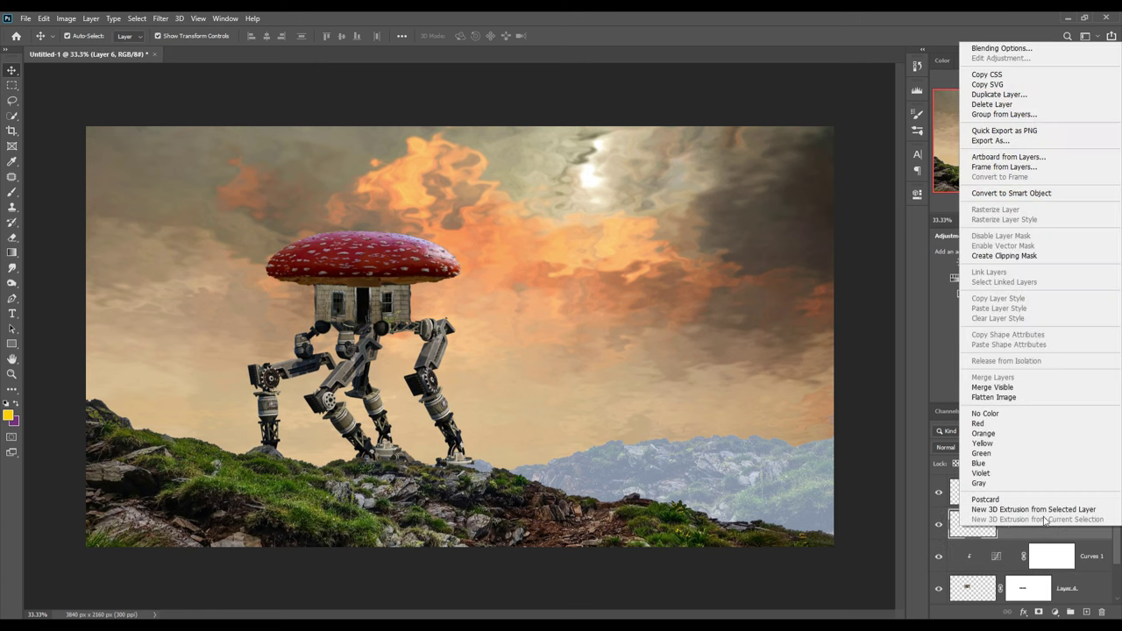
Clip the new layer in Linear Dodge (Add) mode and add a Solid Color fill layer.
{"action": "left_click", "coordinate": [995, 255]}
{"action": "left_click", "coordinate": [985, 446]}
{"action": "left_click", "coordinate": [1057, 611]}
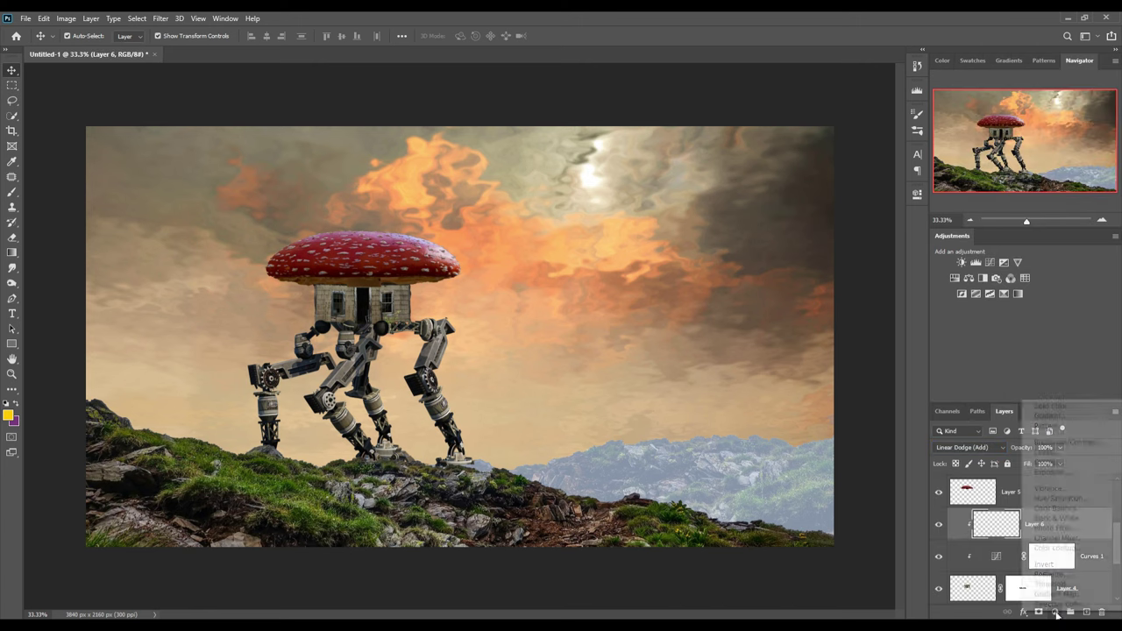
{"action": "left_click", "coordinate": [1056, 410]}
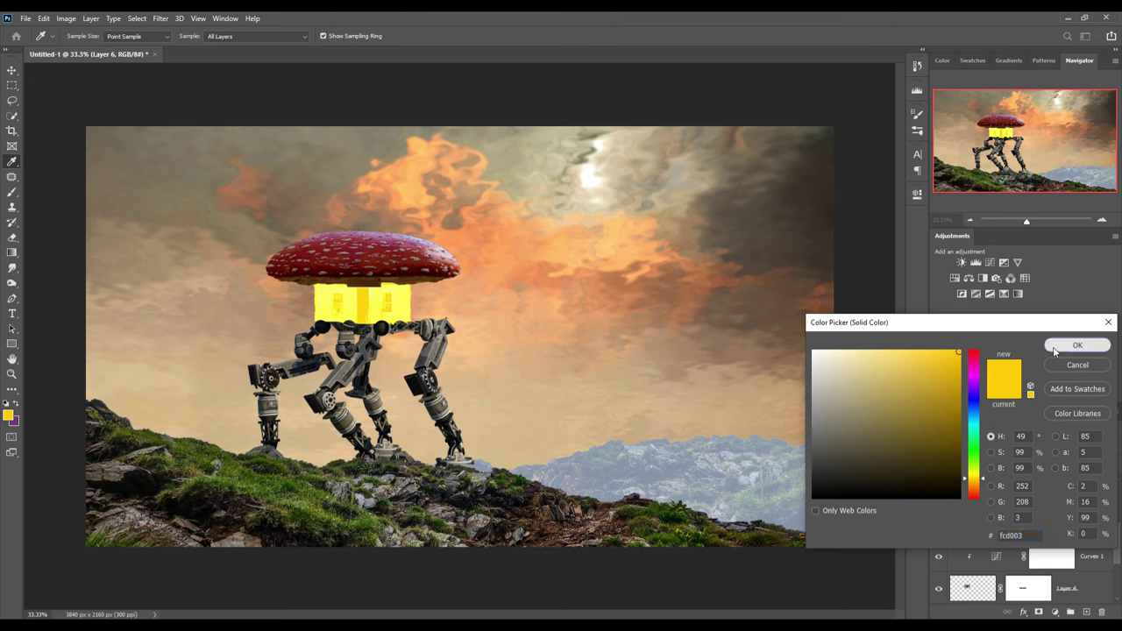
Set the fill to yellow #fcd003 and invert its mask to black to hide it.
{"action": "left_click", "coordinate": [1084, 344]}
{"action": "left_click", "coordinate": [1063, 532]}
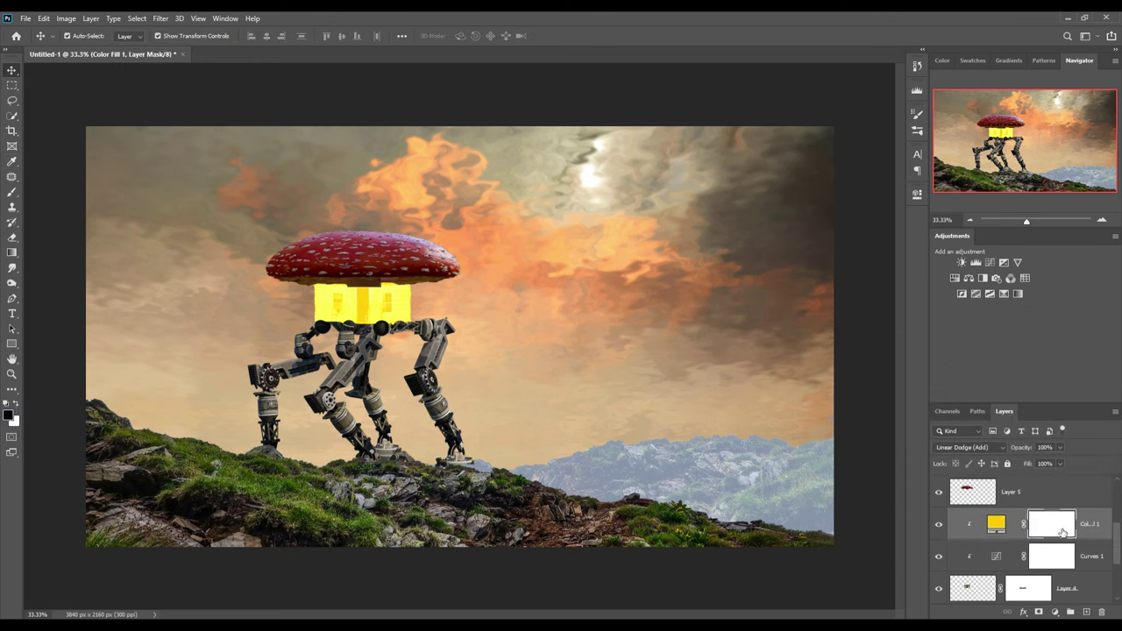
{"action": "key", "text": "ctrl+i"}
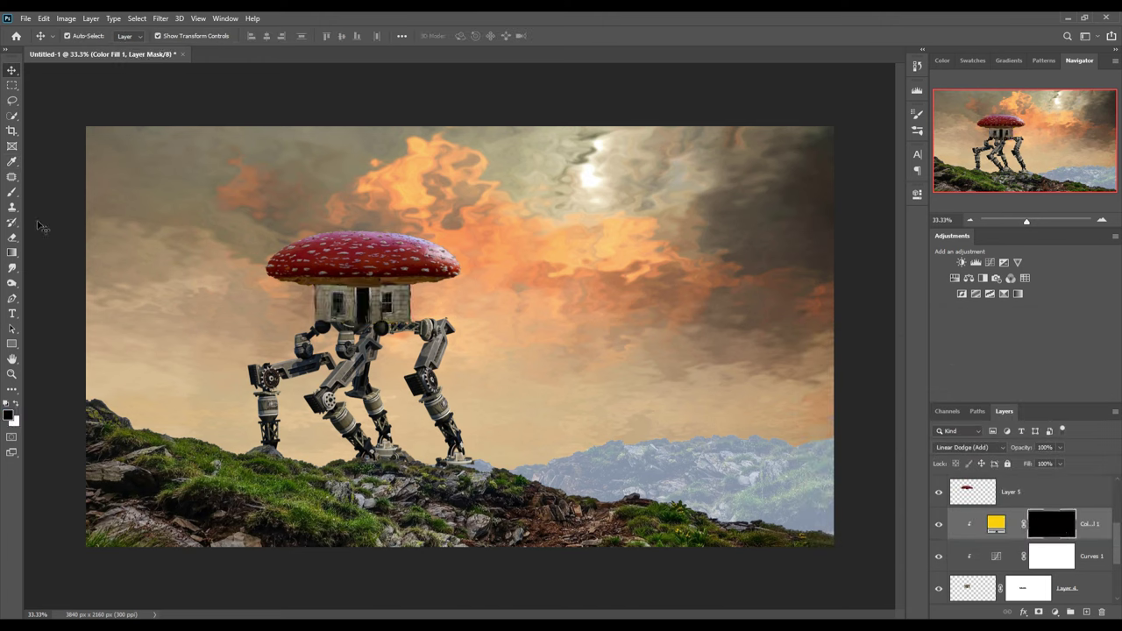
{"action": "left_click", "coordinate": [11, 191]}
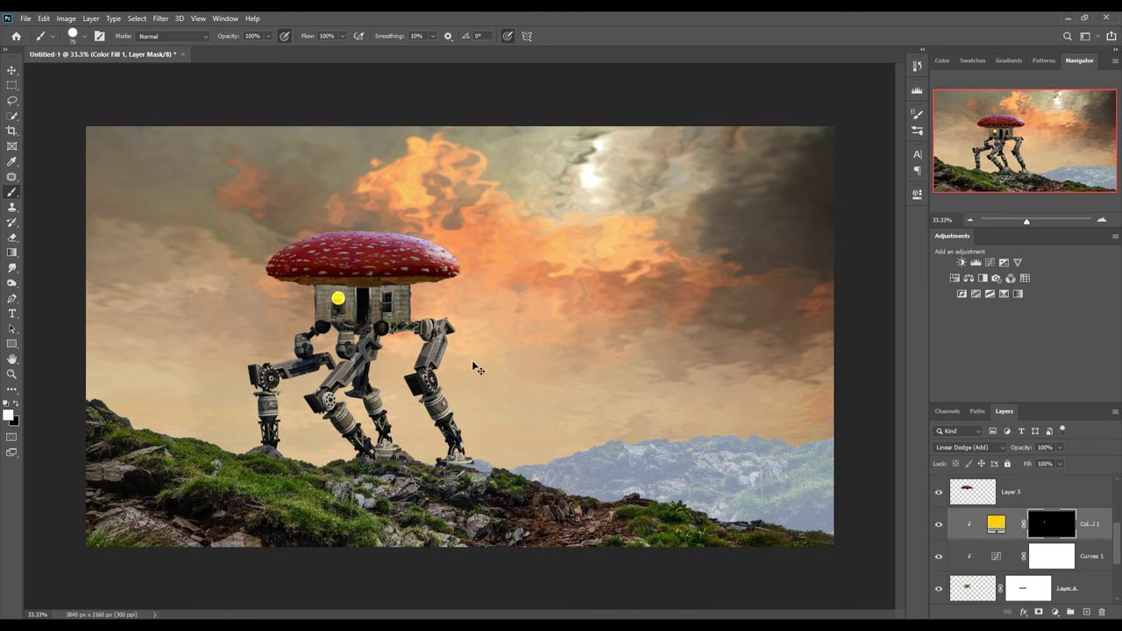
Zoom in on the house windows and paint yellow glow into the left window.
{"action": "scroll", "coordinate": [408, 329], "scroll_direction": "up", "scroll_amount": 3}
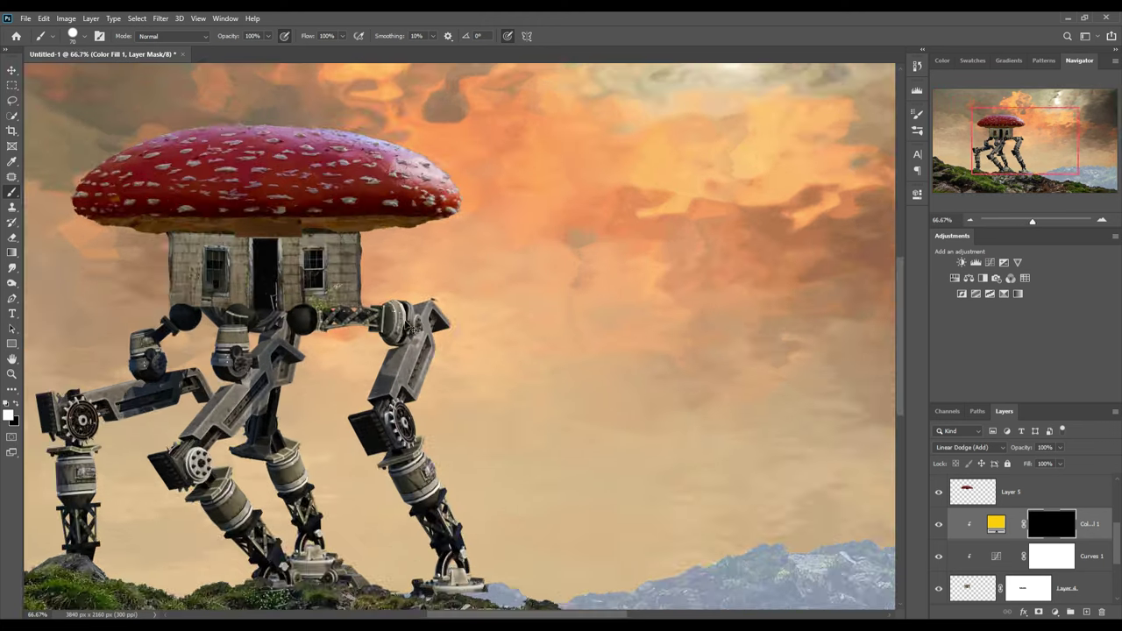
{"action": "scroll", "coordinate": [438, 360], "scroll_direction": "up", "scroll_amount": 2}
{"action": "left_click_drag", "start_coordinate": [446, 363], "coordinate": [669, 397]}
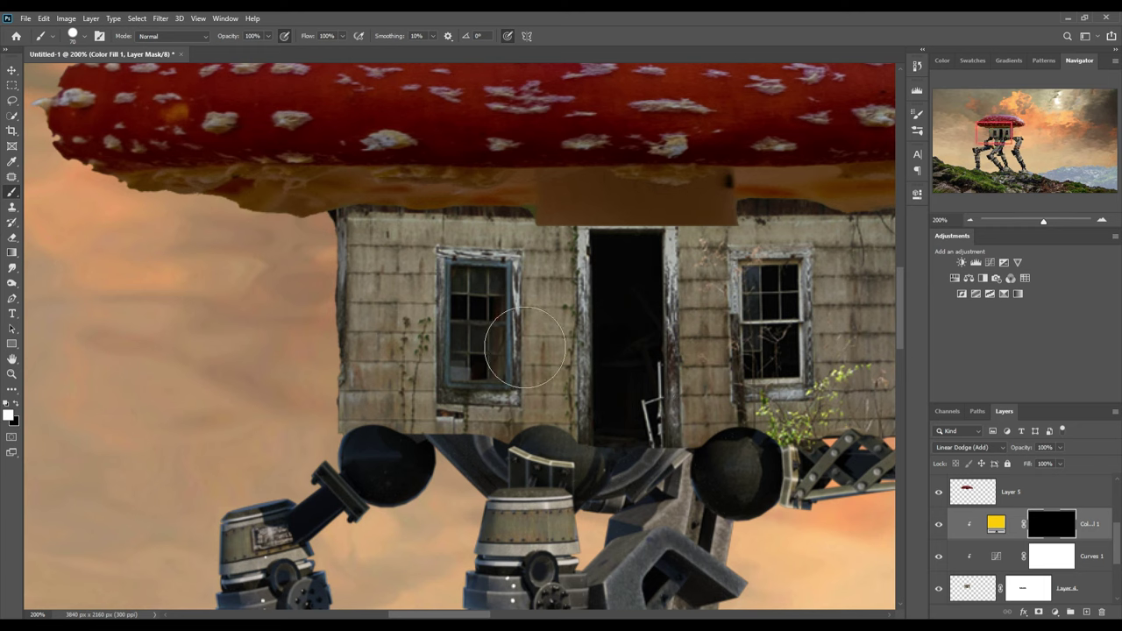
{"action": "mouse_move", "coordinate": [456, 268]}
{"action": "left_mouse_down"}
{"action": "mouse_move", "coordinate": [452, 386]}
{"action": "mouse_move", "coordinate": [511, 395]}
{"action": "mouse_move", "coordinate": [504, 268]}
{"action": "mouse_move", "coordinate": [473, 277]}
{"action": "mouse_move", "coordinate": [489, 379]}
{"action": "mouse_move", "coordinate": [465, 334]}
{"action": "left_mouse_up"}
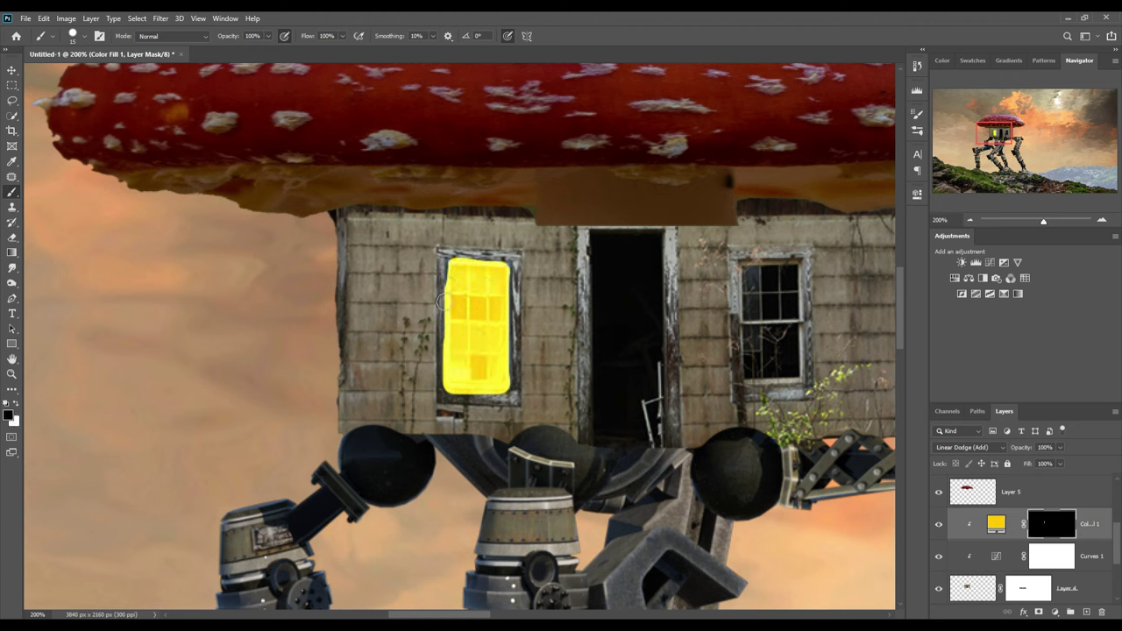
{"action": "left_click_drag", "start_coordinate": [514, 413], "coordinate": [444, 409]}
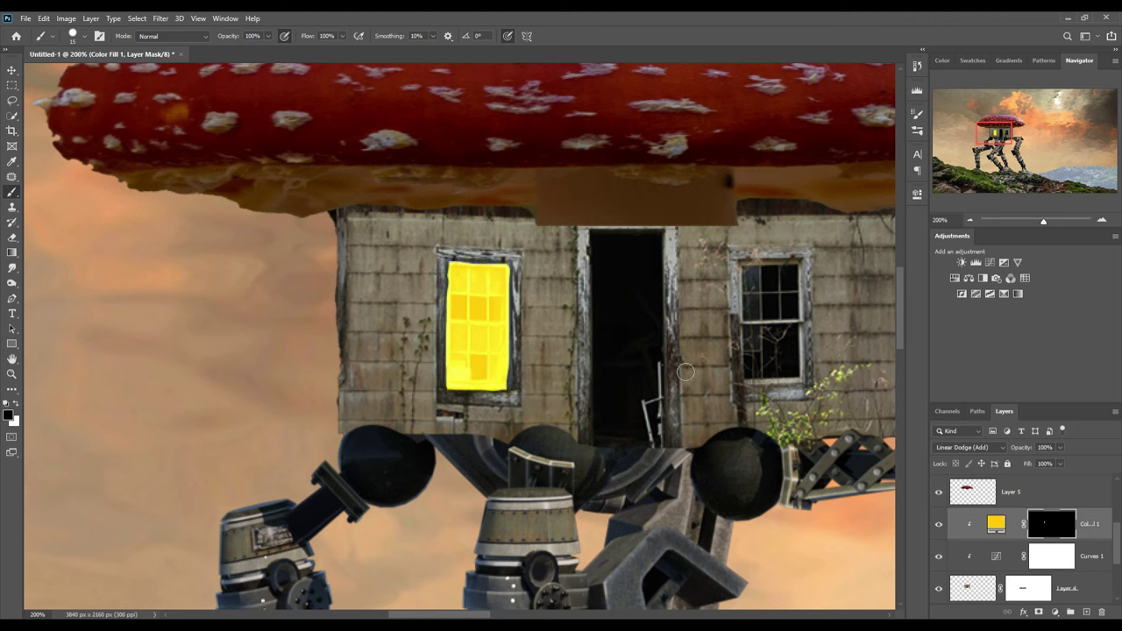
Mask Layer 5 and paint out the brown patch under the mushroom cap.
{"action": "left_click", "coordinate": [1008, 492]}
{"action": "left_click", "coordinate": [1038, 611]}
{"action": "left_click_drag", "start_coordinate": [539, 219], "coordinate": [761, 250]}
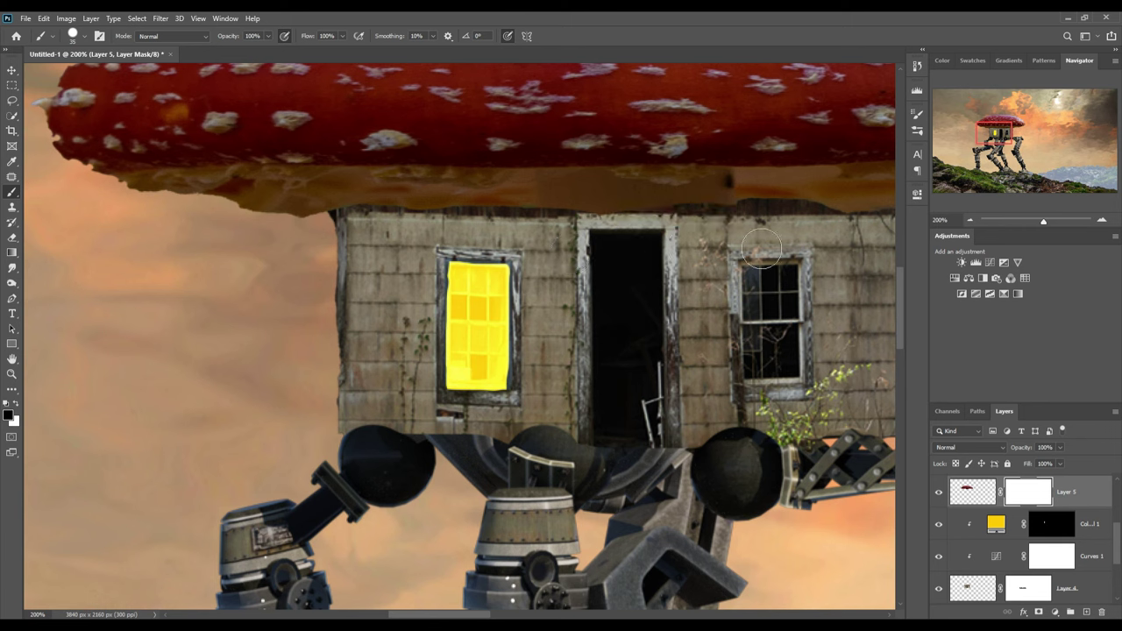
Paint the Color Fill 1 mask so the right window and doorway glow yellow, trimming the edges.
{"action": "key", "text": "alt+bracketleft"}
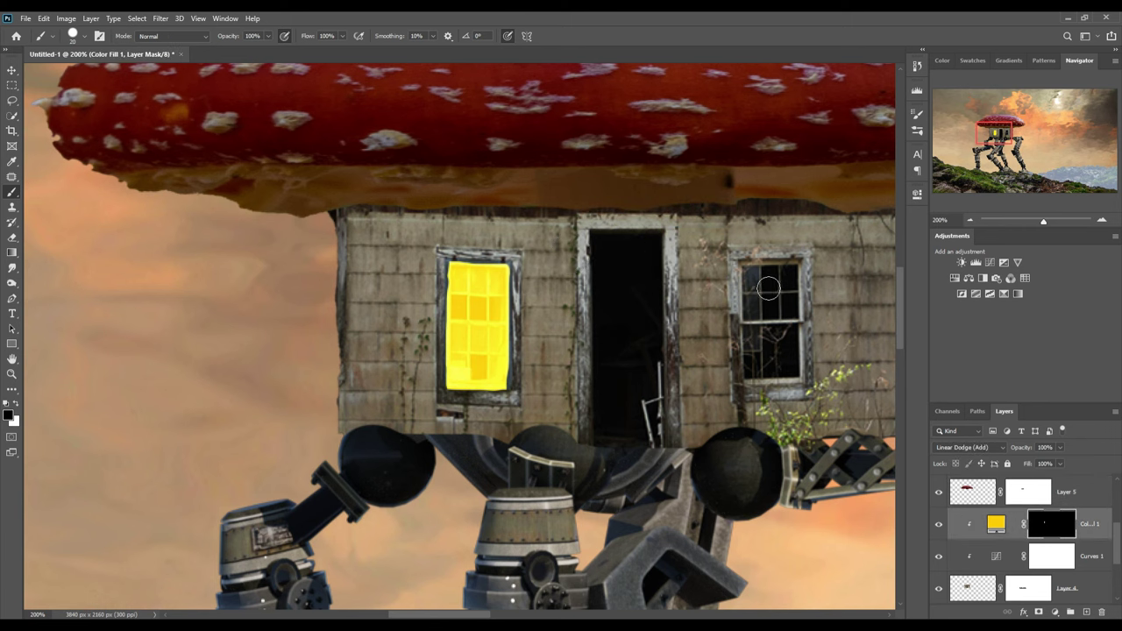
{"action": "key", "text": "x"}
{"action": "mouse_move", "coordinate": [746, 269]}
{"action": "left_mouse_down"}
{"action": "mouse_move", "coordinate": [764, 285]}
{"action": "mouse_move", "coordinate": [766, 268]}
{"action": "mouse_move", "coordinate": [820, 411]}
{"action": "mouse_move", "coordinate": [741, 380]}
{"action": "left_mouse_up"}
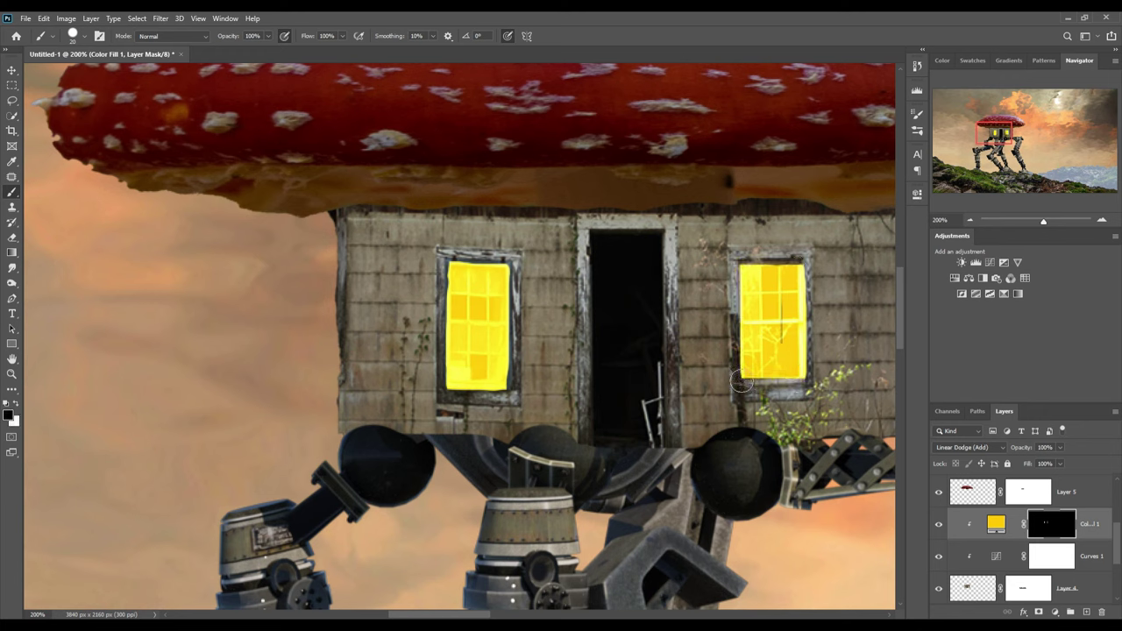
{"action": "left_click_drag", "start_coordinate": [819, 277], "coordinate": [826, 374]}
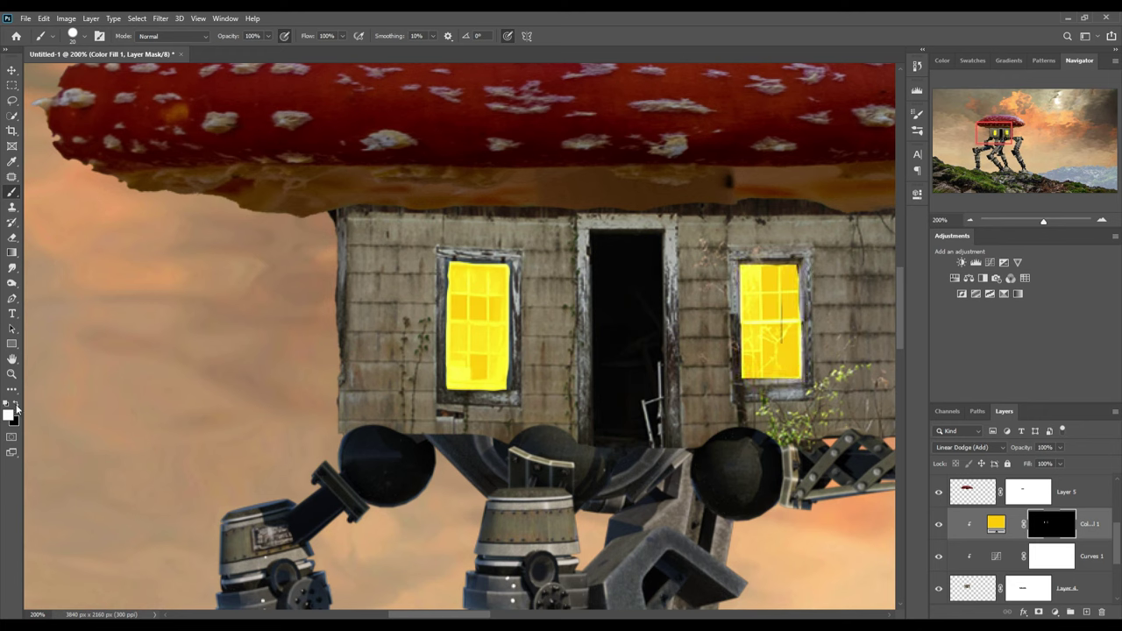
{"action": "mouse_move", "coordinate": [605, 232]}
{"action": "left_mouse_down"}
{"action": "mouse_move", "coordinate": [596, 230]}
{"action": "mouse_move", "coordinate": [596, 438]}
{"action": "mouse_move", "coordinate": [658, 350]}
{"action": "mouse_move", "coordinate": [614, 421]}
{"action": "mouse_move", "coordinate": [658, 441]}
{"action": "left_mouse_up"}
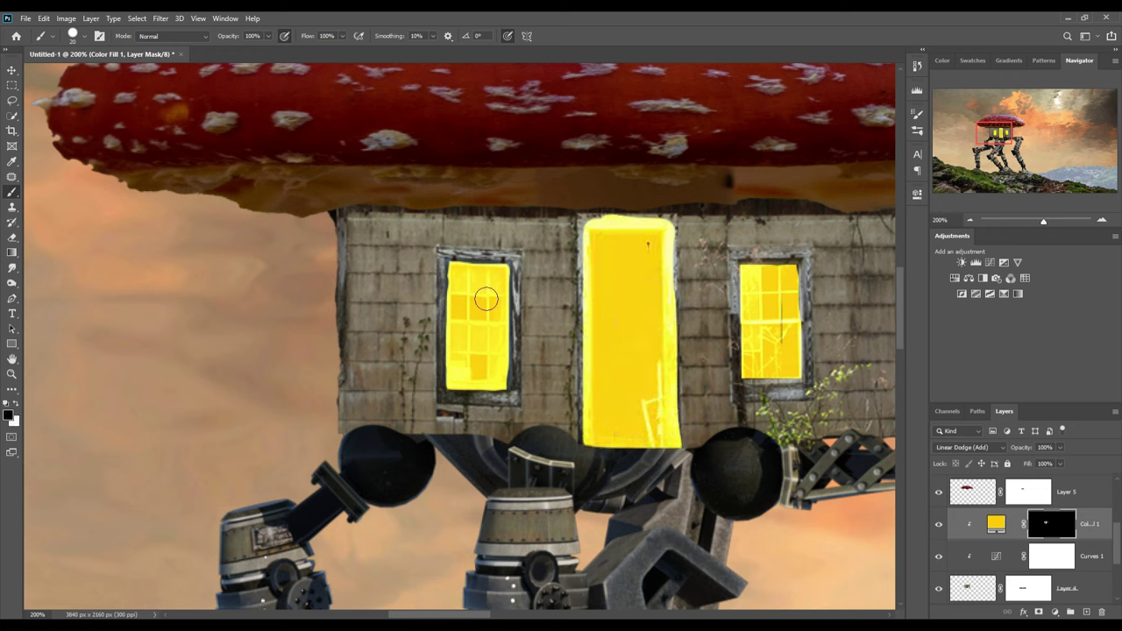
{"action": "left_click_drag", "start_coordinate": [585, 221], "coordinate": [673, 221]}
{"action": "left_click_drag", "start_coordinate": [673, 221], "coordinate": [587, 221]}
{"action": "mouse_move", "coordinate": [580, 264]}
{"action": "left_mouse_down"}
{"action": "mouse_move", "coordinate": [586, 230]}
{"action": "mouse_move", "coordinate": [587, 442]}
{"action": "left_mouse_up"}
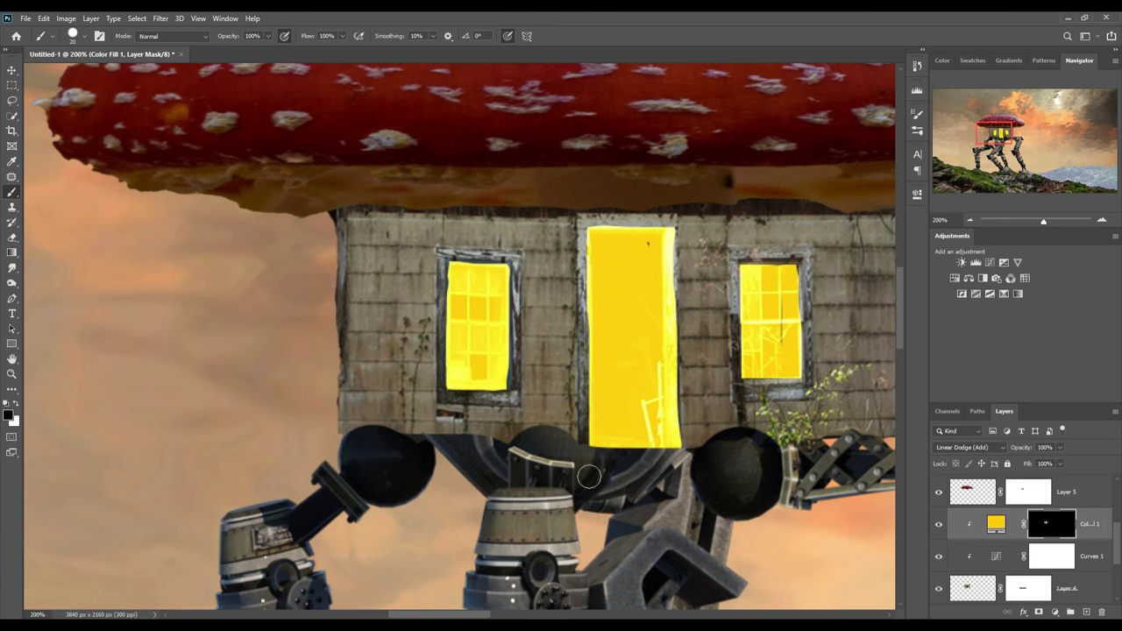
{"action": "left_click_drag", "start_coordinate": [675, 232], "coordinate": [688, 464]}
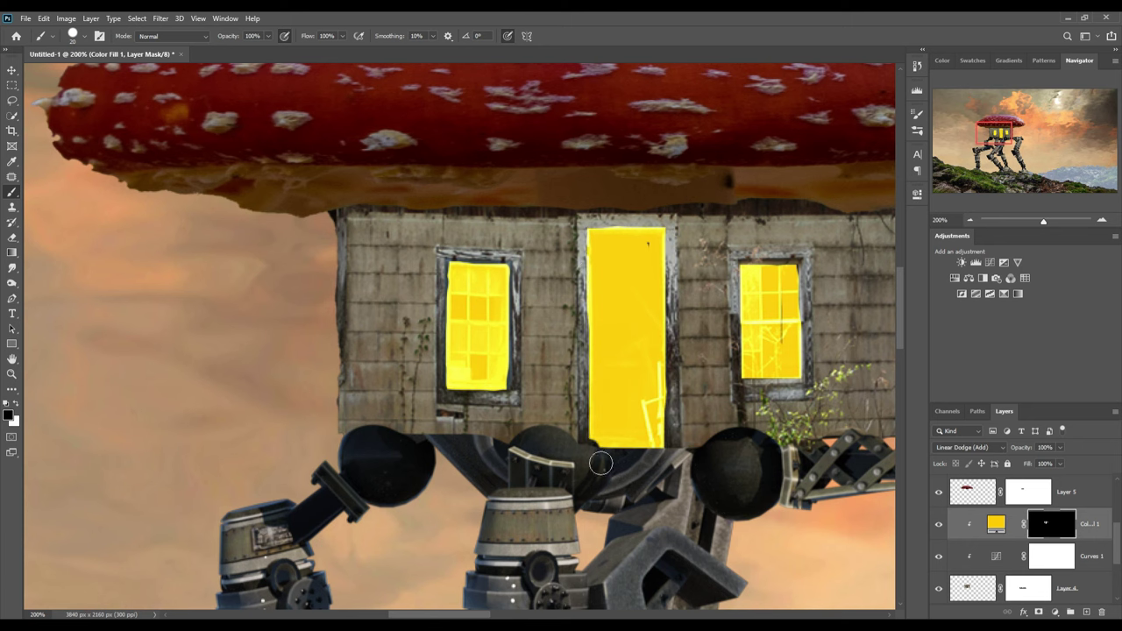
{"action": "key", "text": "v"}
{"action": "left_click", "coordinate": [534, 368]}
Add Layer 6 above the glow fill and set up a black brush at 16% opacity.
{"action": "key", "text": "ctrl+0"}
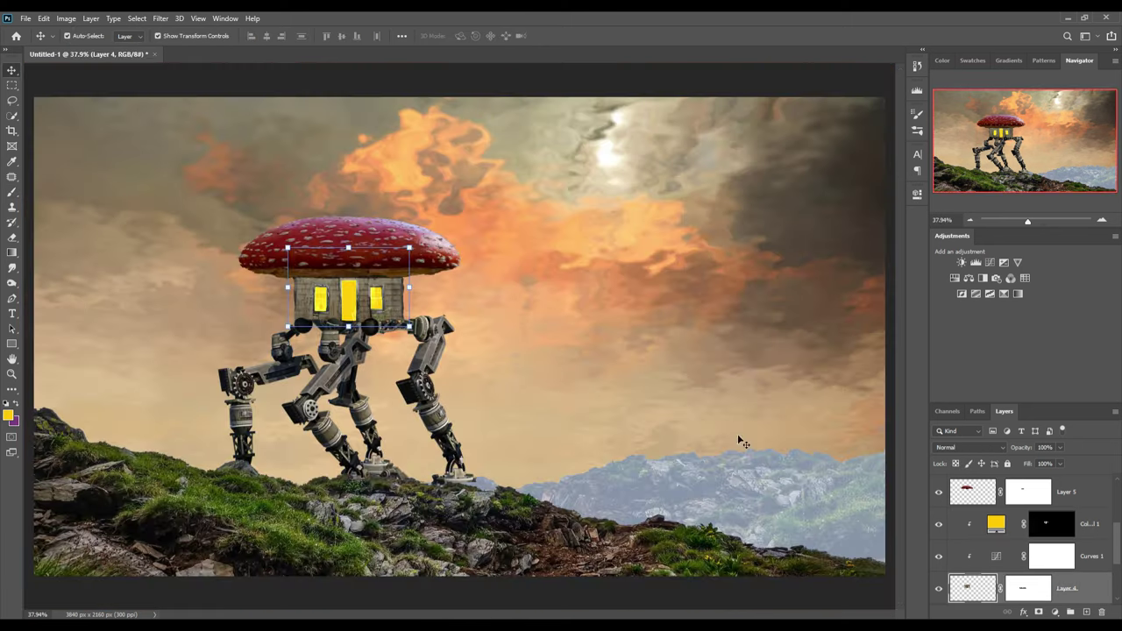
{"action": "left_click", "coordinate": [1003, 565]}
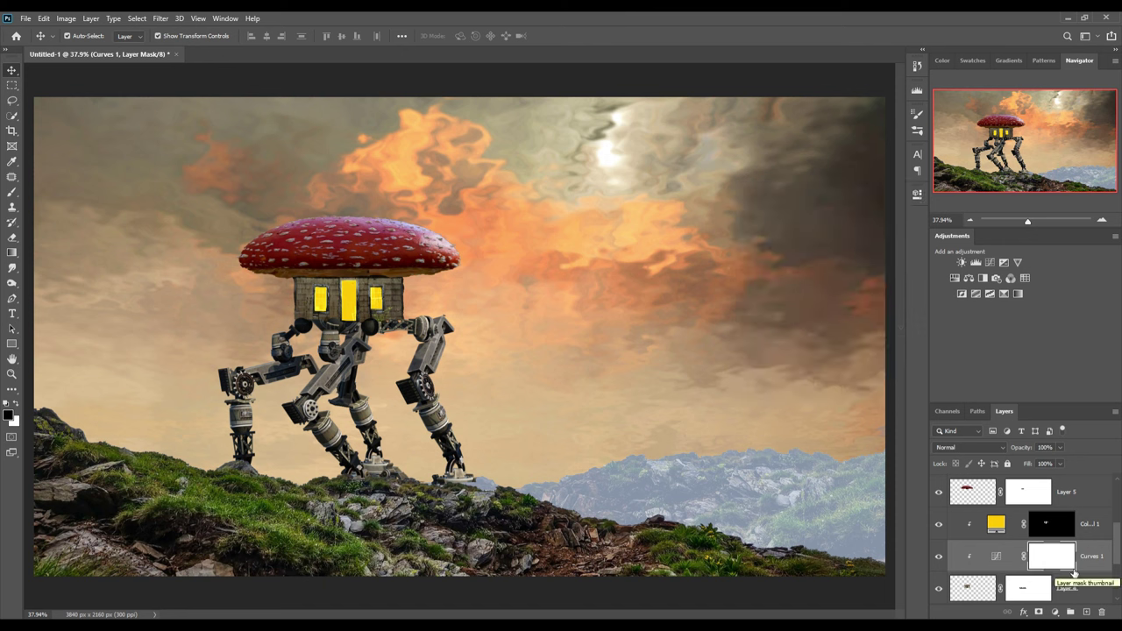
{"action": "left_click", "coordinate": [1052, 524]}
{"action": "left_click", "coordinate": [1085, 611]}
{"action": "key", "text": "b"}
{"action": "left_click", "coordinate": [73, 36]}
{"action": "left_click", "coordinate": [383, 263]}
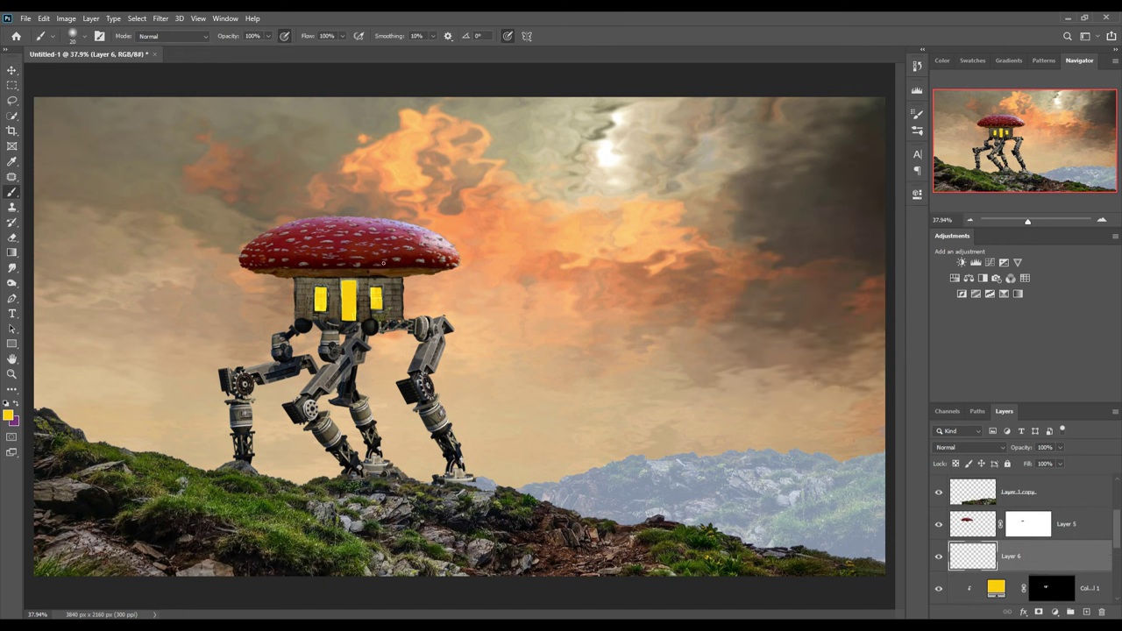
{"action": "left_click_drag", "start_coordinate": [268, 36], "coordinate": [221, 51]}
{"action": "left_click", "coordinate": [7, 415]}
{"action": "left_click", "coordinate": [295, 305]}
{"action": "key", "text": "Return"}
Clip Layer 6, faintly shade around the left window, and add clipped Layer 7.
{"action": "key", "text": "ctrl+alt+g"}
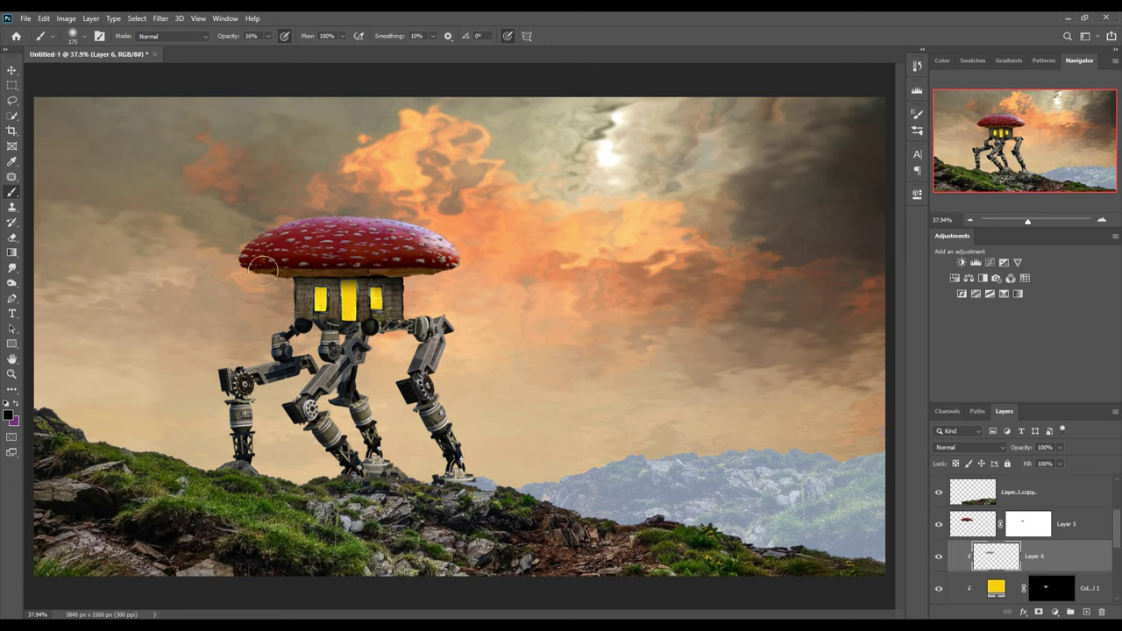
{"action": "left_click_drag", "start_coordinate": [281, 324], "coordinate": [309, 294]}
{"action": "key", "text": "ctrl+shift+alt+n"}
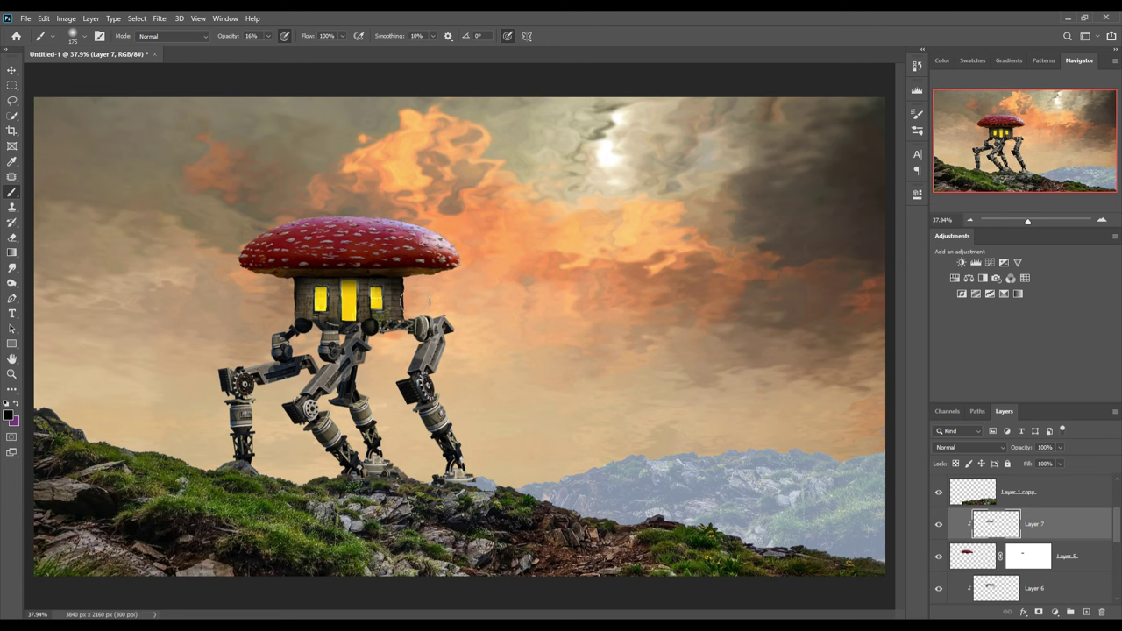
{"action": "left_click", "coordinate": [13, 74]}
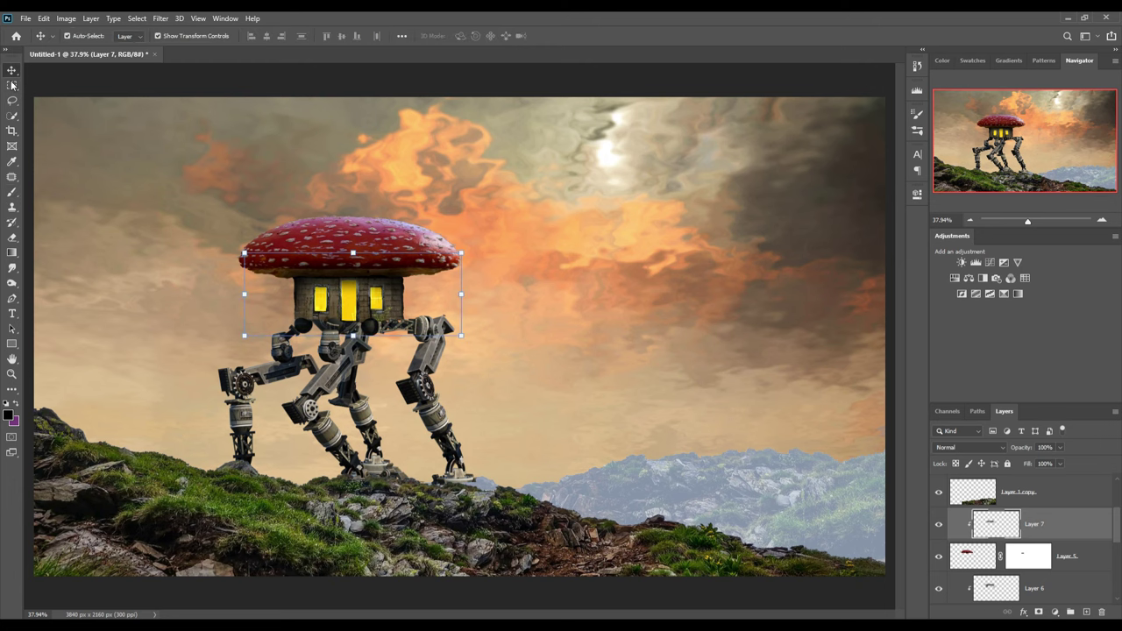
{"action": "scroll", "coordinate": [1076, 581], "scroll_direction": "up", "scroll_amount": 2}
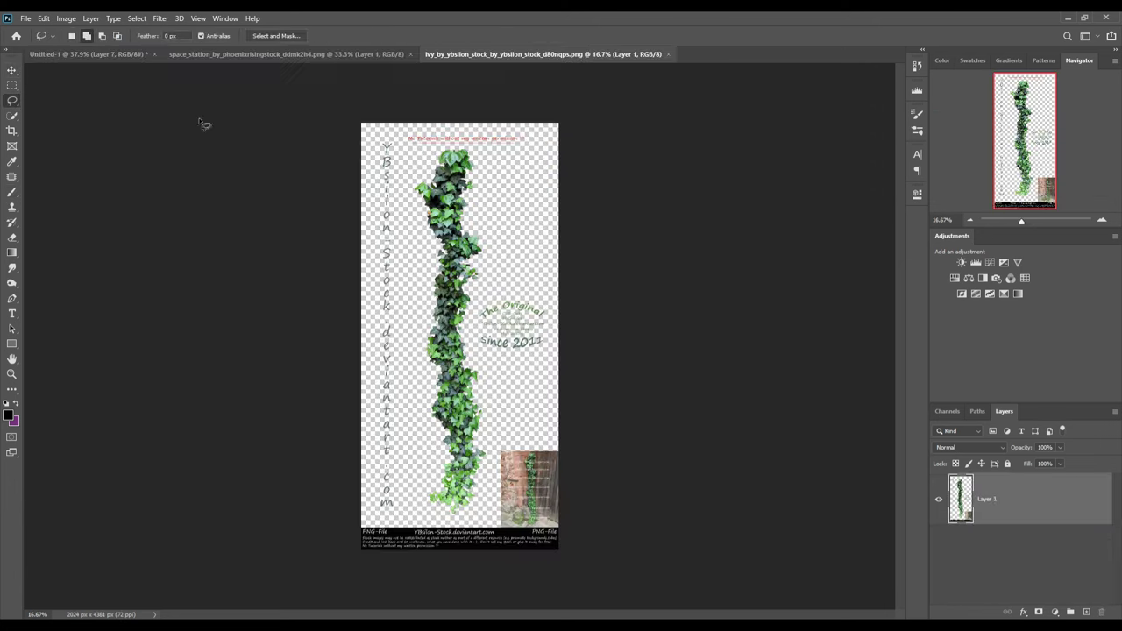
Place a thin strip of ivy on the robot under the mushroom cap.
{"action": "left_click_drag", "start_coordinate": [471, 146], "coordinate": [421, 399]}
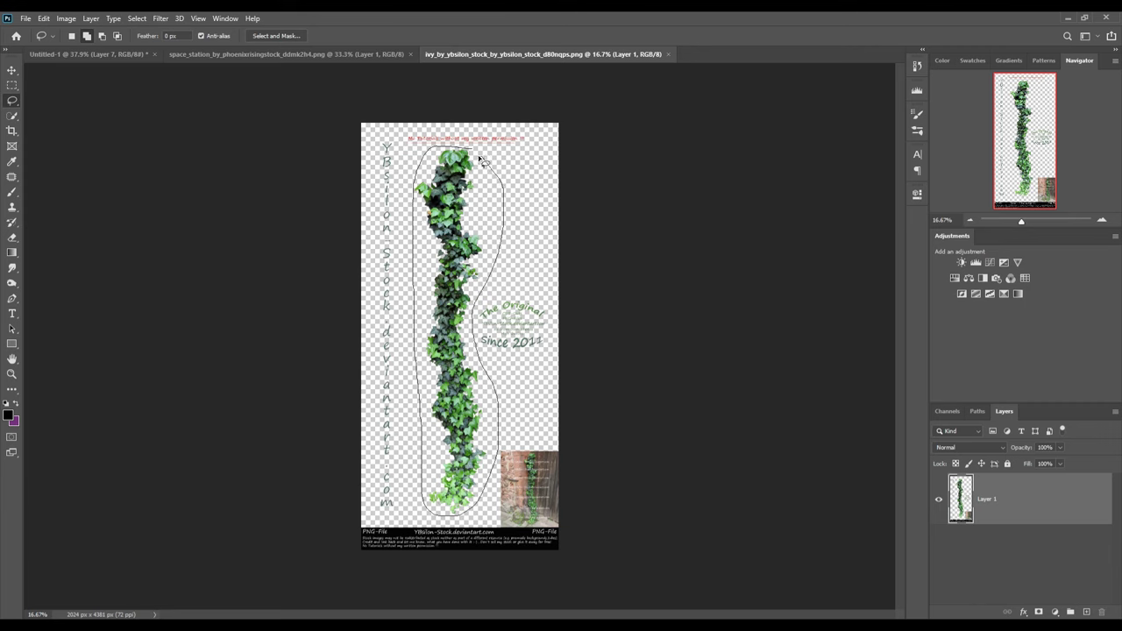
{"action": "left_click_drag", "start_coordinate": [481, 161], "coordinate": [474, 310]}
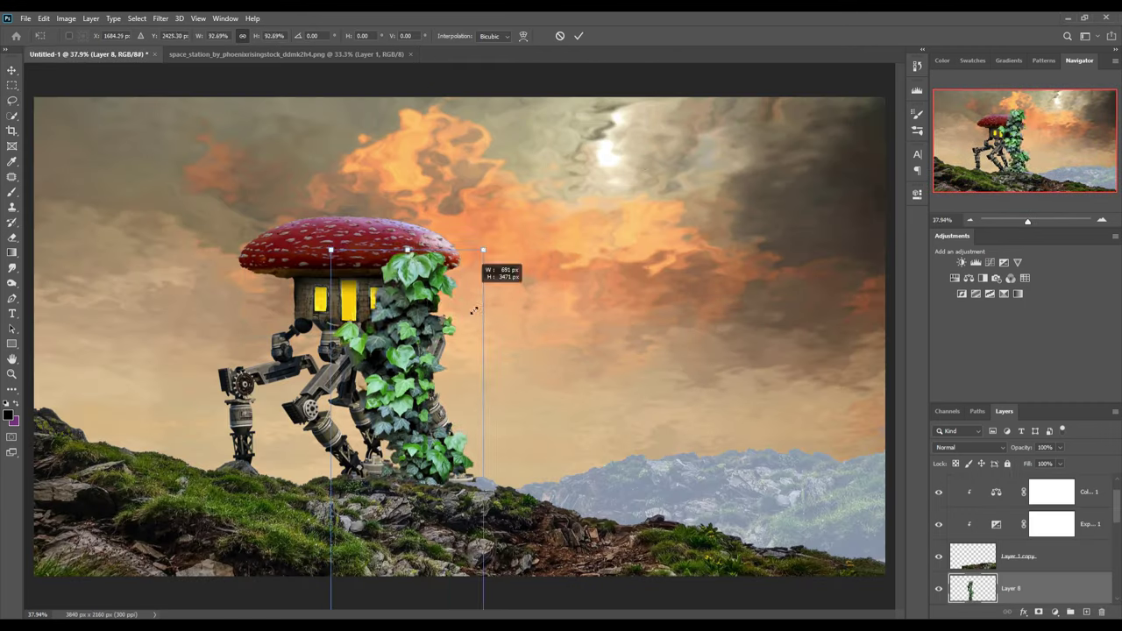
{"action": "left_click_drag", "start_coordinate": [473, 310], "coordinate": [602, 198]}
{"action": "mouse_move", "coordinate": [579, 363]}
{"action": "left_mouse_down"}
{"action": "mouse_move", "coordinate": [391, 351]}
{"action": "mouse_move", "coordinate": [403, 315]}
{"action": "mouse_move", "coordinate": [400, 327]}
{"action": "left_mouse_up"}
{"action": "key", "text": "Return"}
Darken the ivy with a pulled-down curve and add a clipped empty layer above it.
{"action": "right_click", "coordinate": [1017, 587]}
{"action": "key", "text": "Escape"}
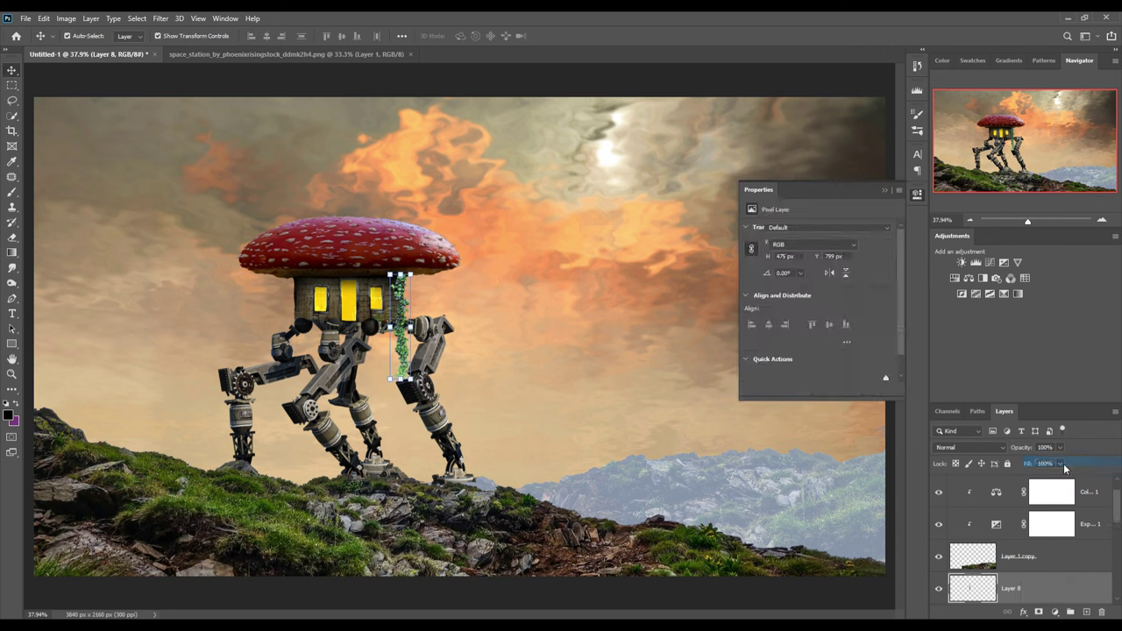
{"action": "left_click_drag", "start_coordinate": [829, 316], "coordinate": [846, 316]}
{"action": "left_click", "coordinate": [884, 189]}
{"action": "key", "text": "ctrl+shift+alt+n"}
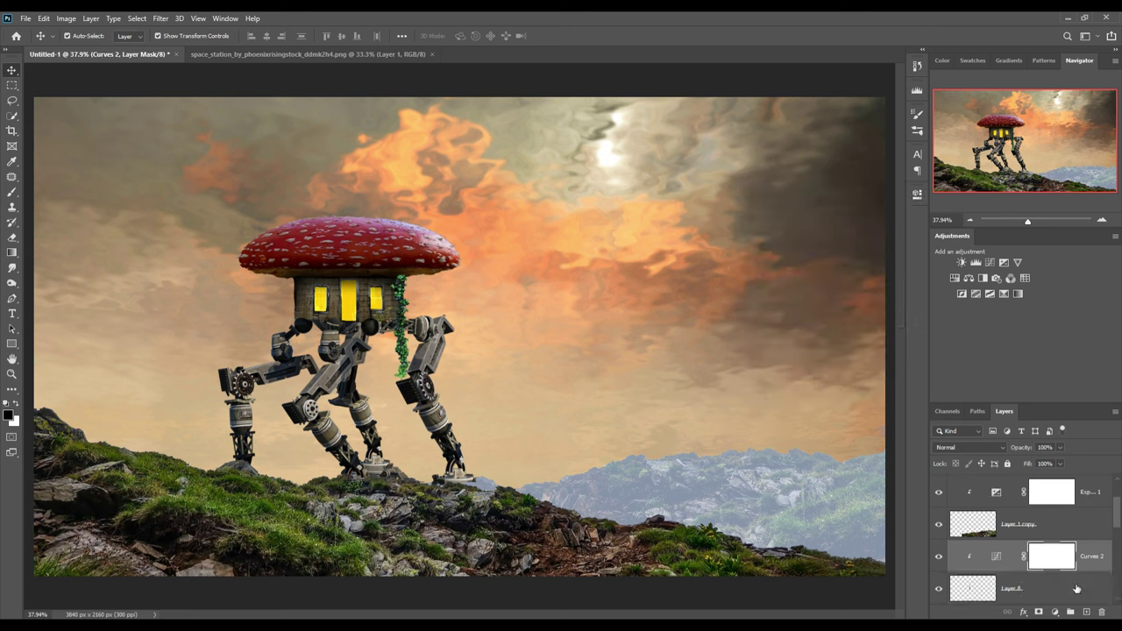
{"action": "key", "text": "b"}
{"action": "key", "text": "v"}
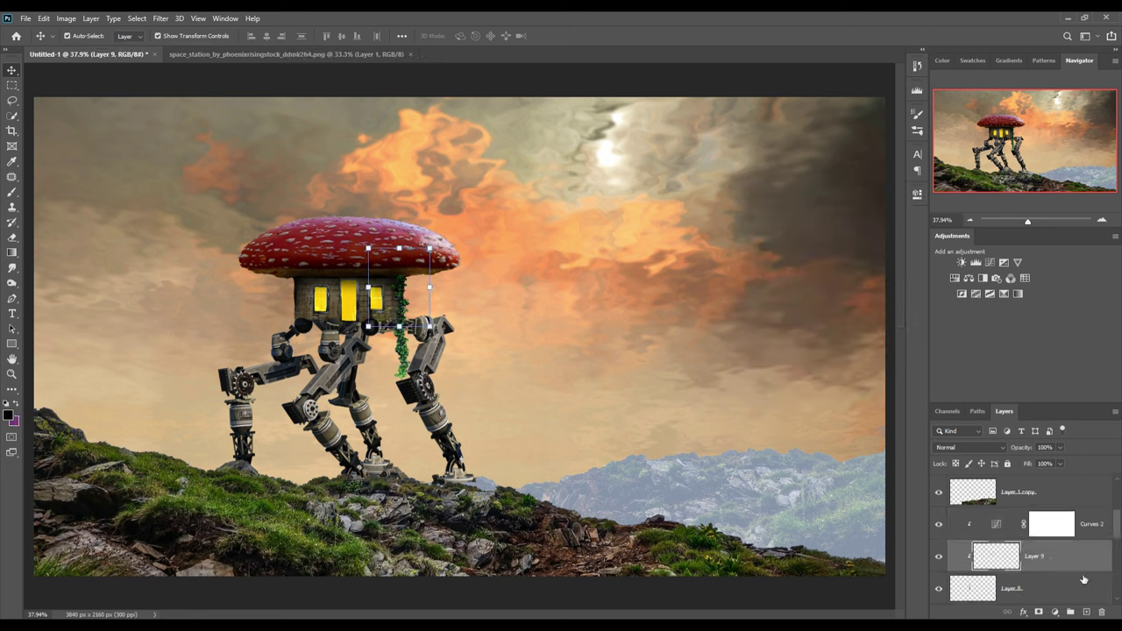
Paste the ivy again, scaled to about 14%, on the house's left side.
{"action": "left_click", "coordinate": [420, 589]}
{"action": "key", "text": "ctrl+a"}
{"action": "key", "text": "ctrl+c"}
{"action": "key", "text": "ctrl+w"}
{"action": "key", "text": "ctrl+v"}
{"action": "key", "text": "ctrl+t"}
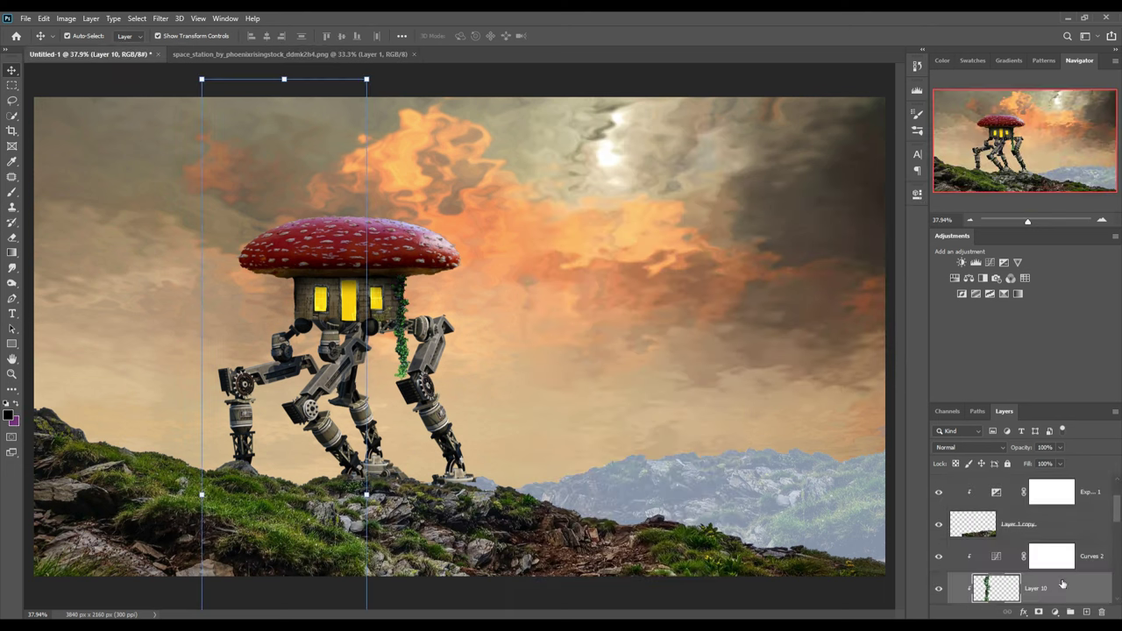
{"action": "left_click_drag", "start_coordinate": [340, 609], "coordinate": [213, 393]}
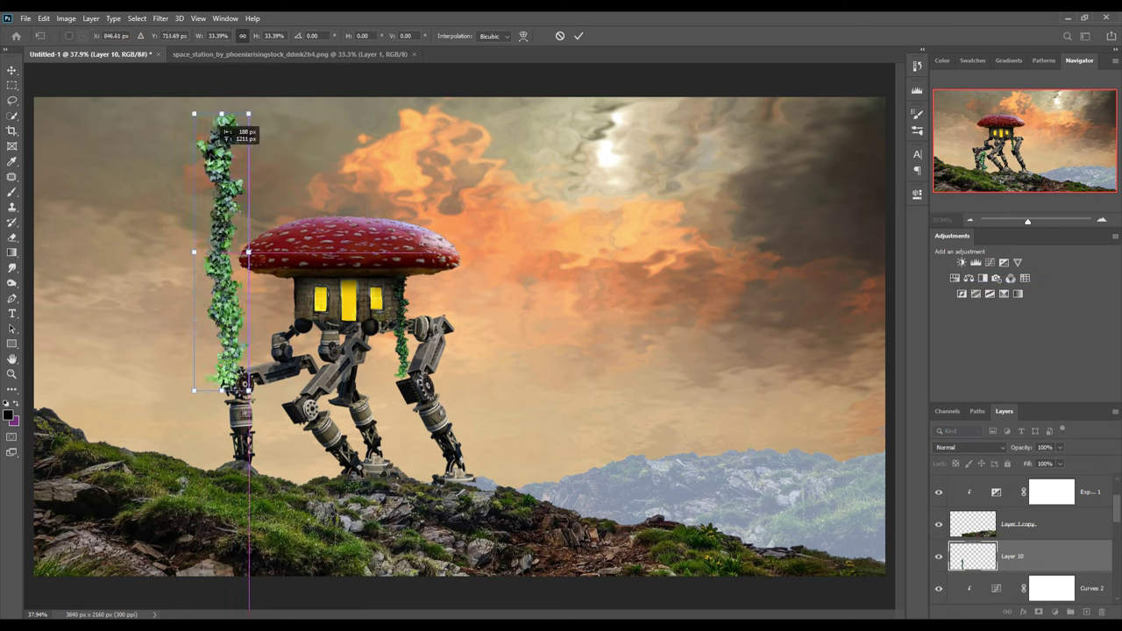
{"action": "left_click_drag", "start_coordinate": [211, 308], "coordinate": [296, 308]}
{"action": "left_click", "coordinate": [578, 36]}
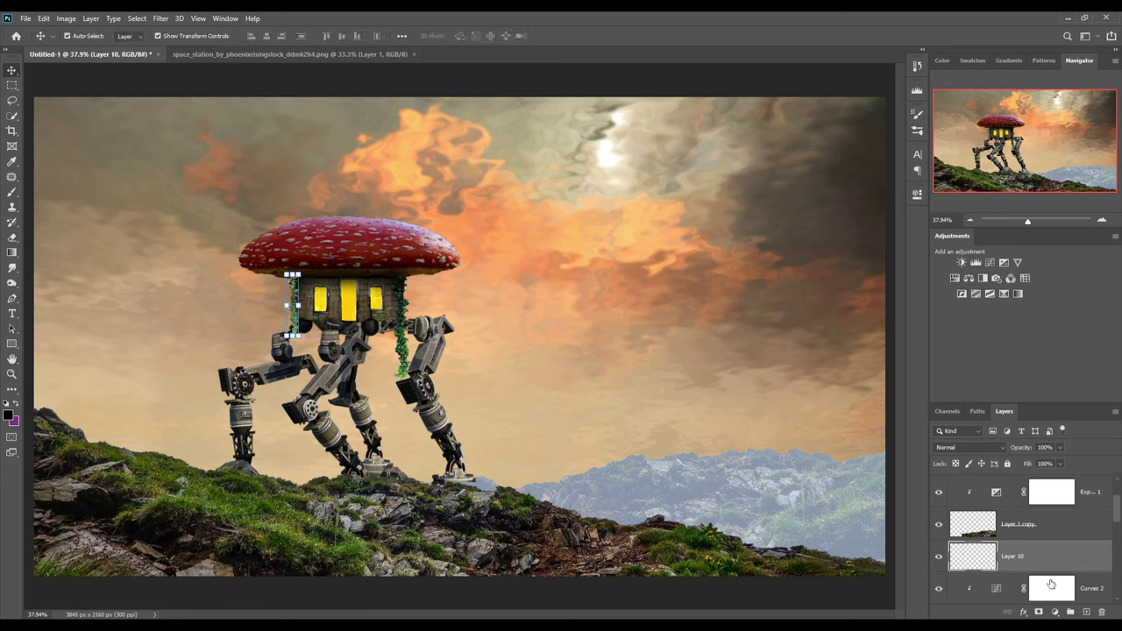
Darken this ivy with a clipped Curves adjustment and add a clipped empty layer.
{"action": "left_click", "coordinate": [975, 262]}
{"action": "left_click_drag", "start_coordinate": [827, 315], "coordinate": [847, 321]}
{"action": "left_click", "coordinate": [917, 194]}
{"action": "key", "text": "ctrl+alt+g"}
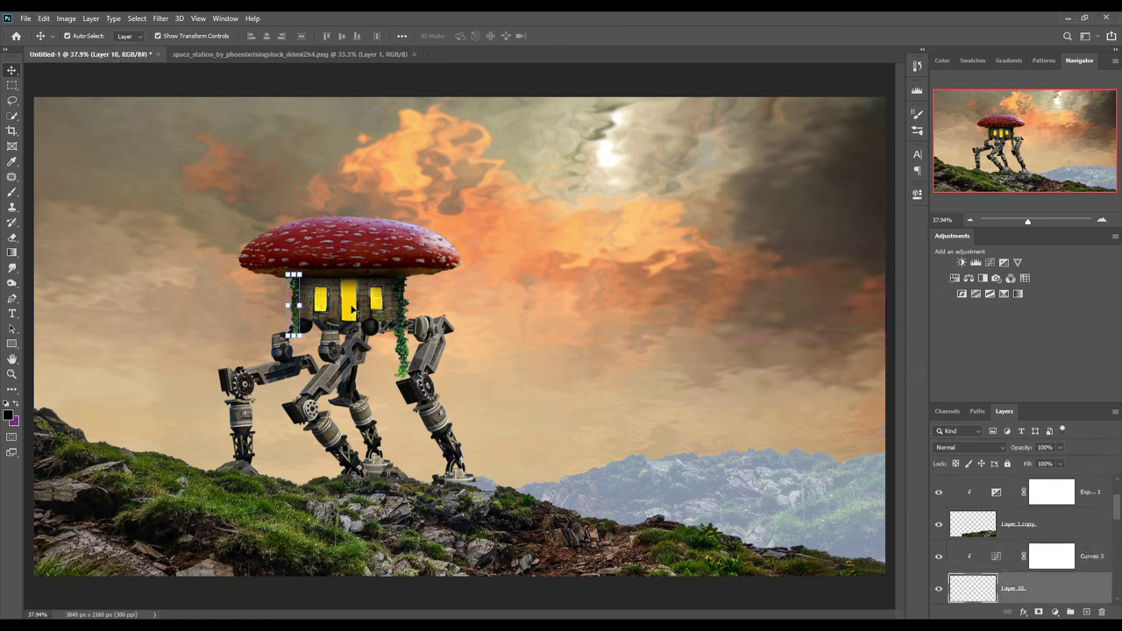
{"action": "left_click", "coordinate": [1088, 612]}
{"action": "key", "text": "b"}
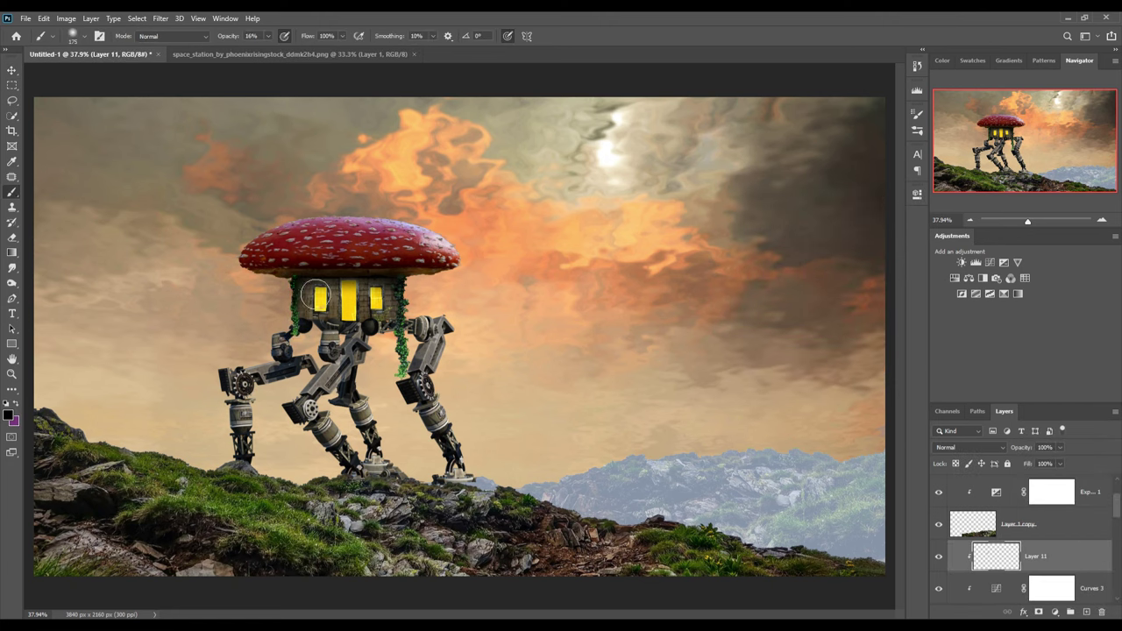
{"action": "key", "text": "v"}
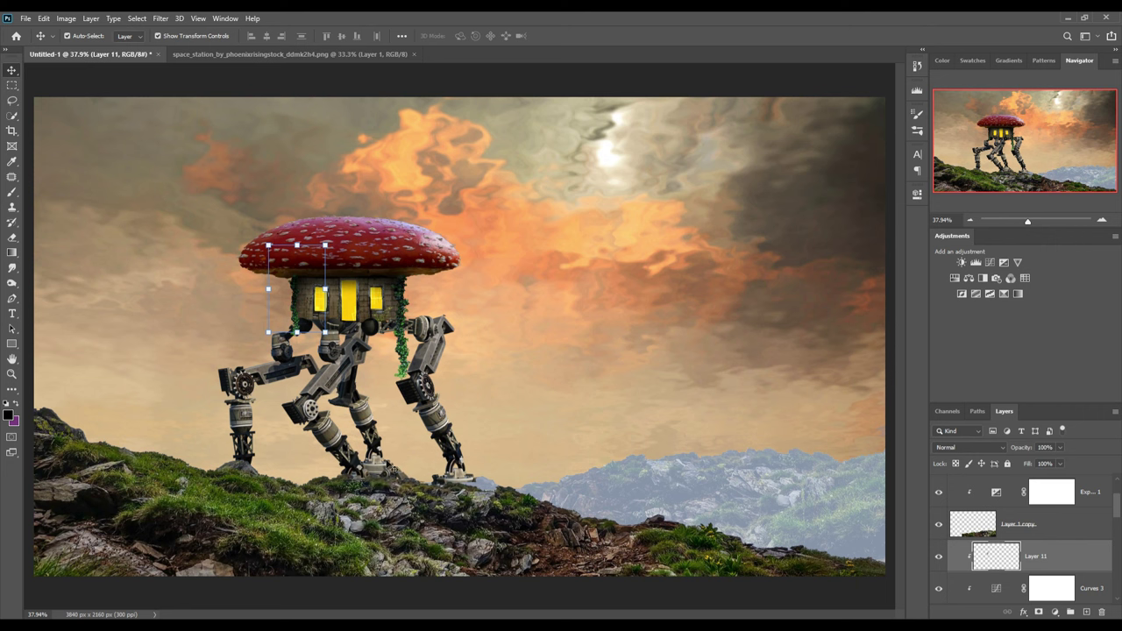
Paste another ivy piece, shrunk and tilted onto the walker's right leg.
{"action": "key", "text": "ctrl+shift+alt+n"}
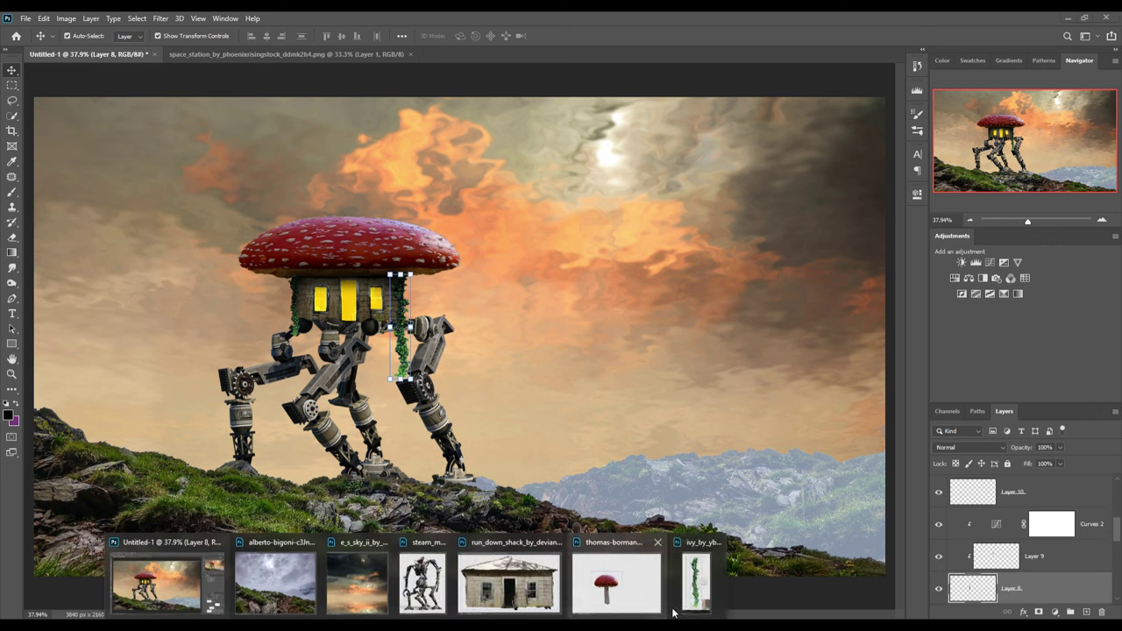
{"action": "key", "text": "ctrl+w"}
{"action": "key", "text": "ctrl+v"}
{"action": "key", "text": "ctrl+t"}
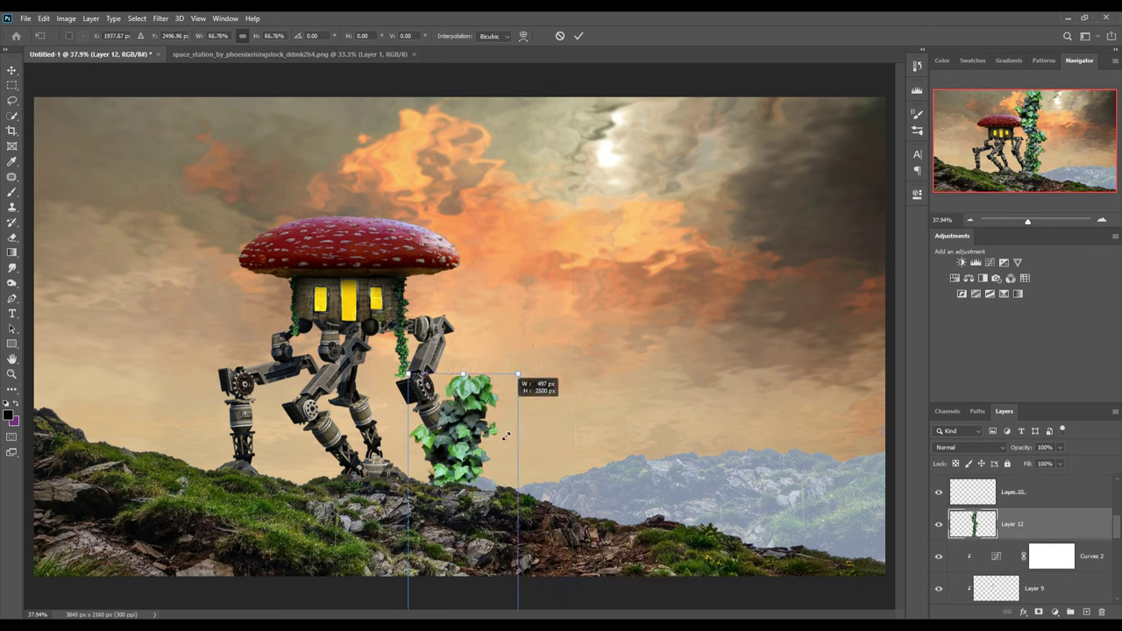
{"action": "mouse_move", "coordinate": [561, 260]}
{"action": "left_mouse_down"}
{"action": "mouse_move", "coordinate": [555, 298]}
{"action": "mouse_move", "coordinate": [486, 326]}
{"action": "left_mouse_up"}
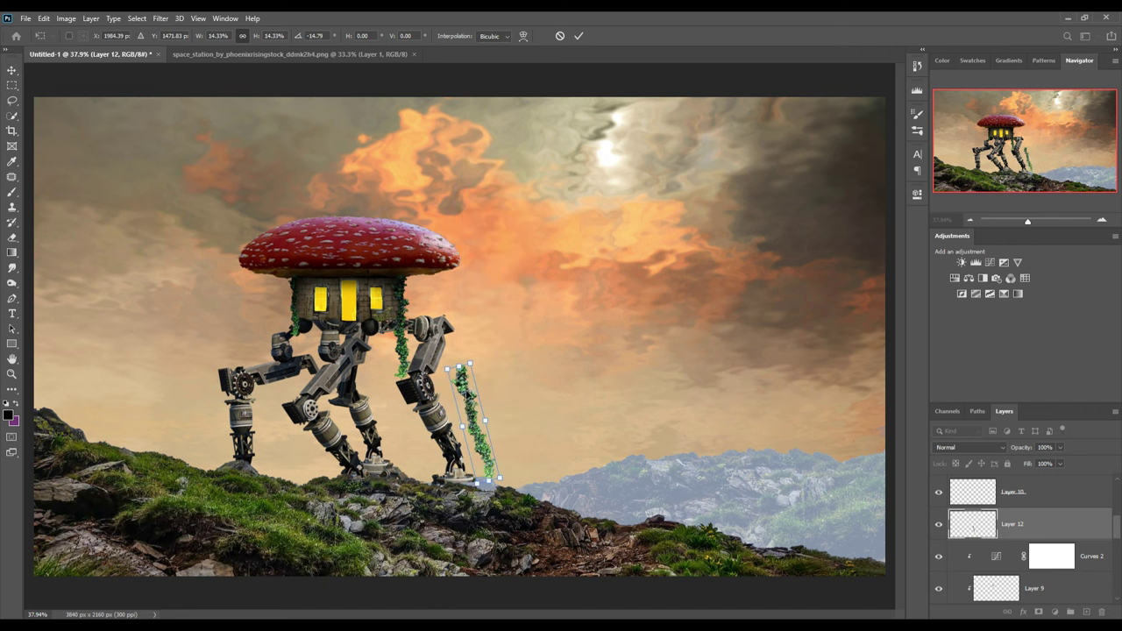
{"action": "left_click_drag", "start_coordinate": [473, 403], "coordinate": [452, 345]}
{"action": "key", "text": "Return"}
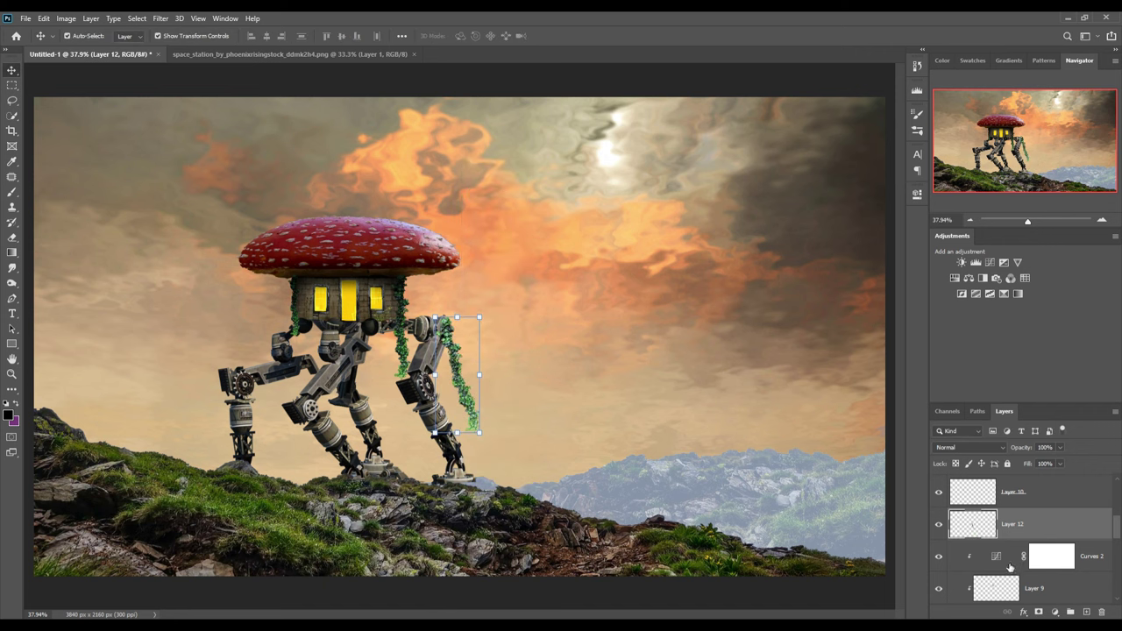
Duplicate the ivy layer and move the copy onto the walker's left leg.
{"action": "right_click", "coordinate": [1066, 531]}
{"action": "left_click", "coordinate": [996, 97]}
{"action": "key", "text": "Return"}
{"action": "mouse_move", "coordinate": [456, 376]}
{"action": "left_mouse_down"}
{"action": "mouse_move", "coordinate": [254, 412]}
{"action": "mouse_move", "coordinate": [329, 337]}
{"action": "left_mouse_up"}
{"action": "key", "text": "ctrl+t"}
Duplicate the ivy again and rotate it to lie horizontally under the house.
{"action": "right_click", "coordinate": [1071, 531]}
{"action": "left_click", "coordinate": [997, 97]}
{"action": "key", "text": "Return"}
{"action": "key", "text": "ctrl+t"}
{"action": "mouse_move", "coordinate": [373, 438]}
{"action": "left_mouse_down"}
{"action": "mouse_move", "coordinate": [436, 309]}
{"action": "mouse_move", "coordinate": [438, 342]}
{"action": "left_mouse_up"}
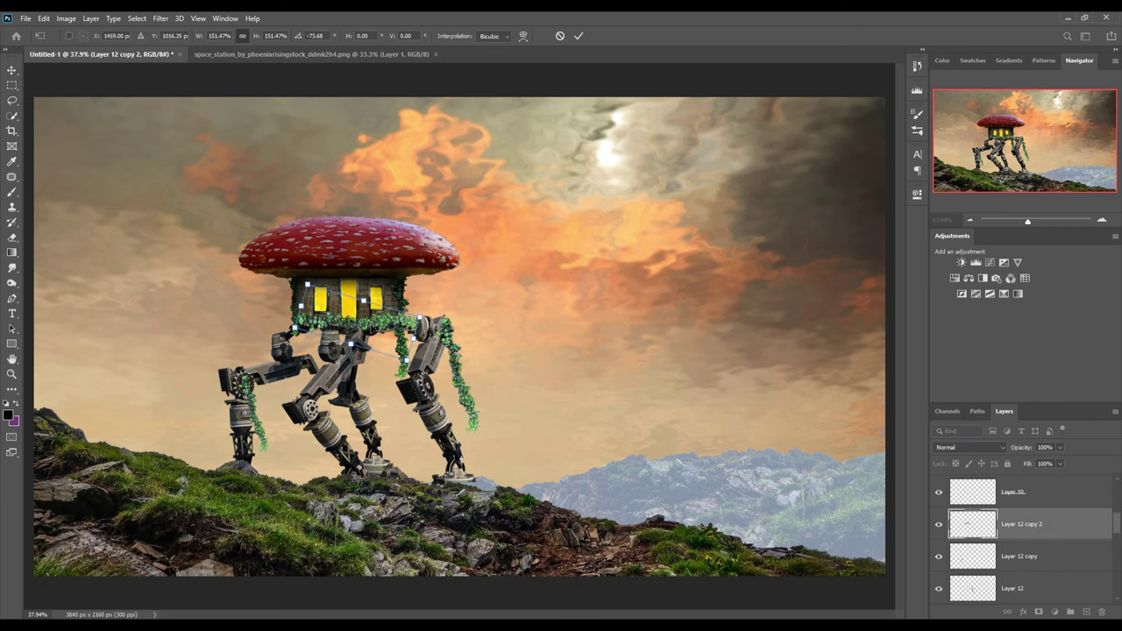
{"action": "key", "text": "Return"}
Darken the horizontal ivy strip with a Curves adjustment clipped to Layer 12 copy 2.
{"action": "left_click", "coordinate": [1054, 612]}
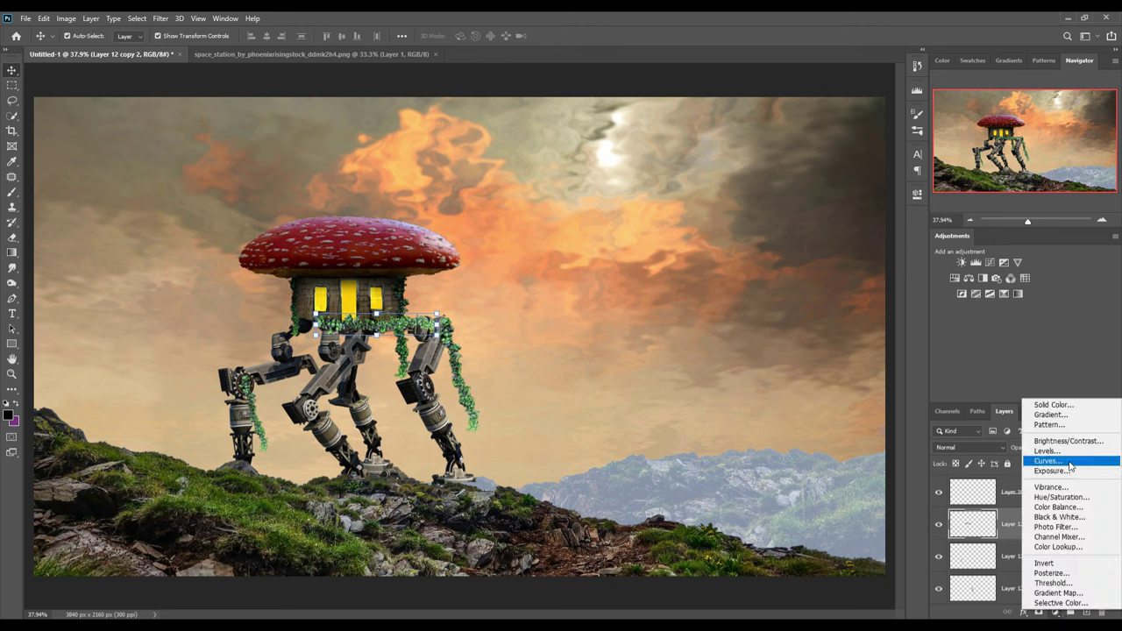
{"action": "left_click", "coordinate": [1064, 458]}
{"action": "left_click_drag", "start_coordinate": [828, 313], "coordinate": [842, 337]}
{"action": "left_click", "coordinate": [424, 350]}
Choose a soft round brush for masking out part of the ivy strip.
{"action": "key", "text": "b"}
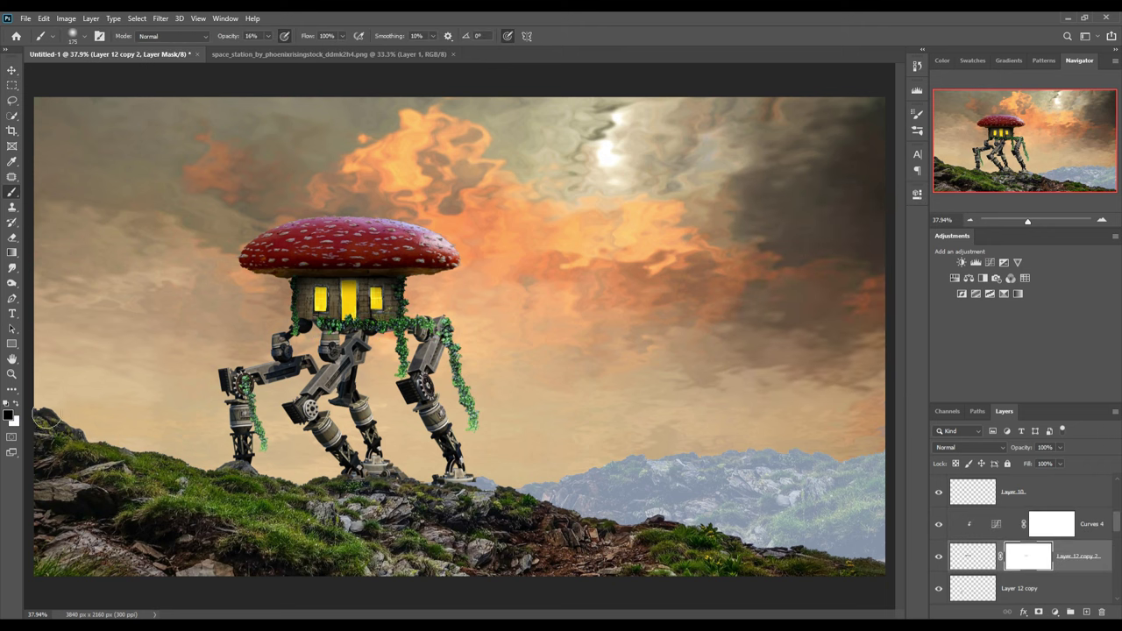
{"action": "left_click", "coordinate": [83, 36]}
{"action": "double_click", "coordinate": [28, 129]}
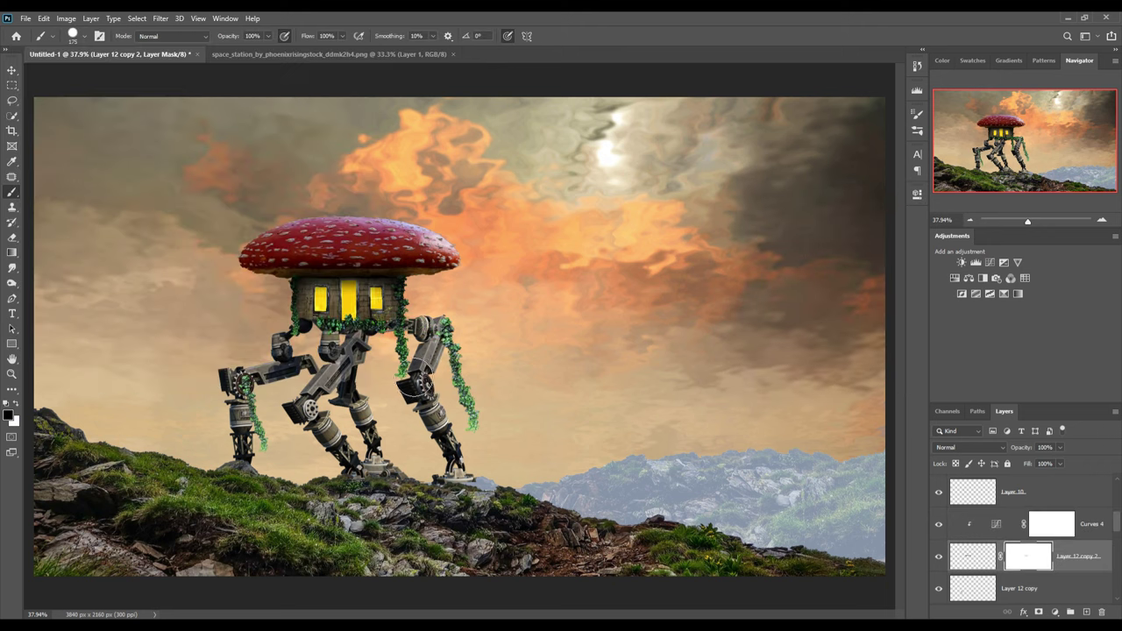
{"action": "key", "text": "v"}
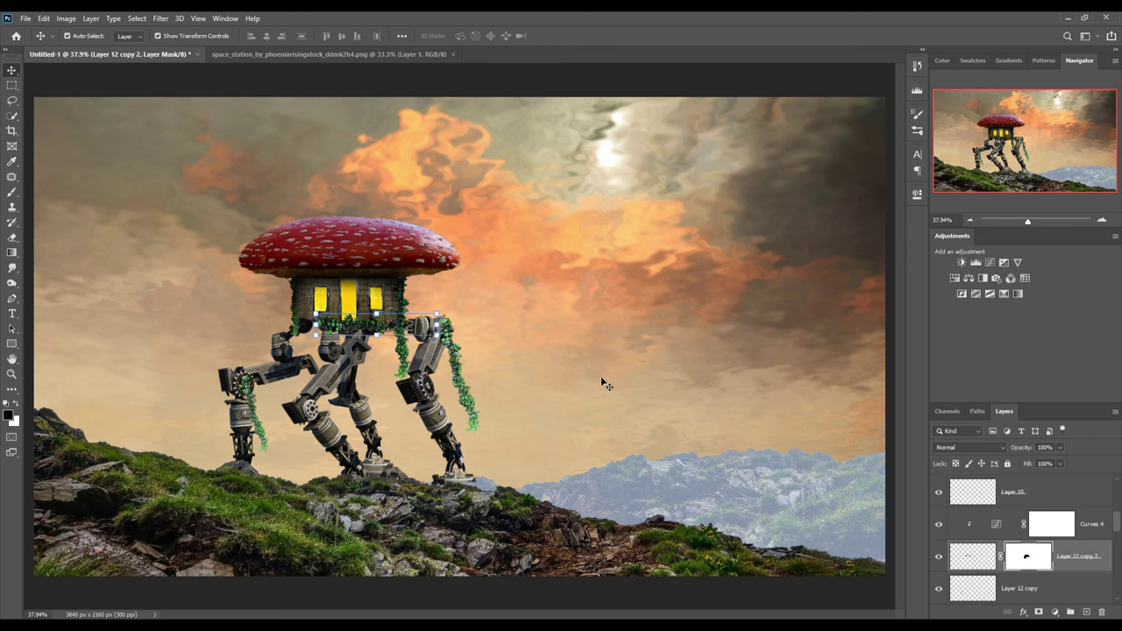
{"action": "scroll", "coordinate": [1075, 561], "scroll_direction": "up", "scroll_amount": 5}
Add a new empty layer above Layer 1 and set the brush to 12% opacity.
{"action": "left_click", "coordinate": [1067, 492]}
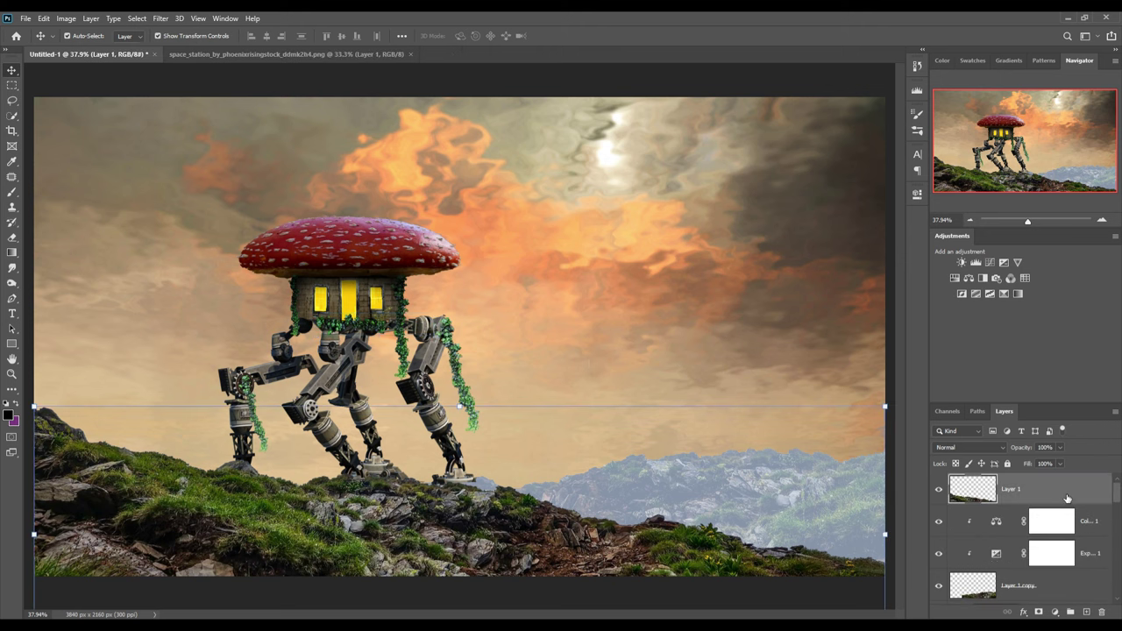
{"action": "key", "text": "ctrl+shift+alt+n"}
{"action": "key", "text": "b"}
{"action": "left_click_drag", "start_coordinate": [268, 36], "coordinate": [221, 55]}
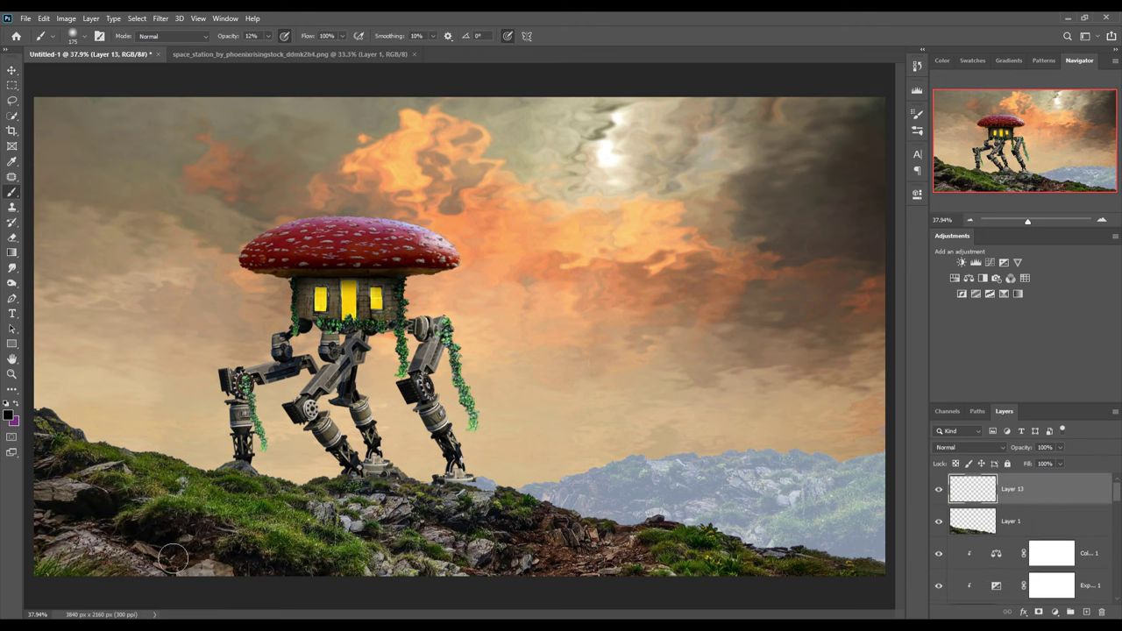
Paint soft black shadows under the robot's feet and rocks, then add a layer mask.
{"action": "left_click_drag", "start_coordinate": [254, 497], "coordinate": [201, 500]}
{"action": "left_click_drag", "start_coordinate": [298, 491], "coordinate": [369, 517]}
{"action": "left_click_drag", "start_coordinate": [342, 477], "coordinate": [263, 526]}
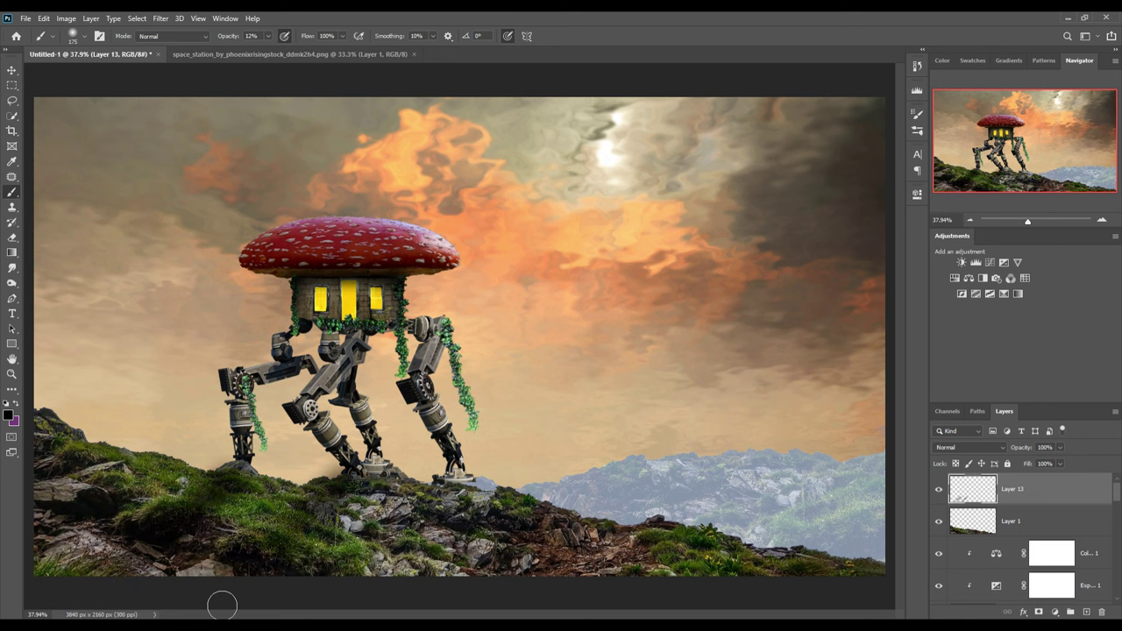
{"action": "left_click_drag", "start_coordinate": [390, 523], "coordinate": [350, 508]}
{"action": "left_click_drag", "start_coordinate": [455, 491], "coordinate": [403, 561]}
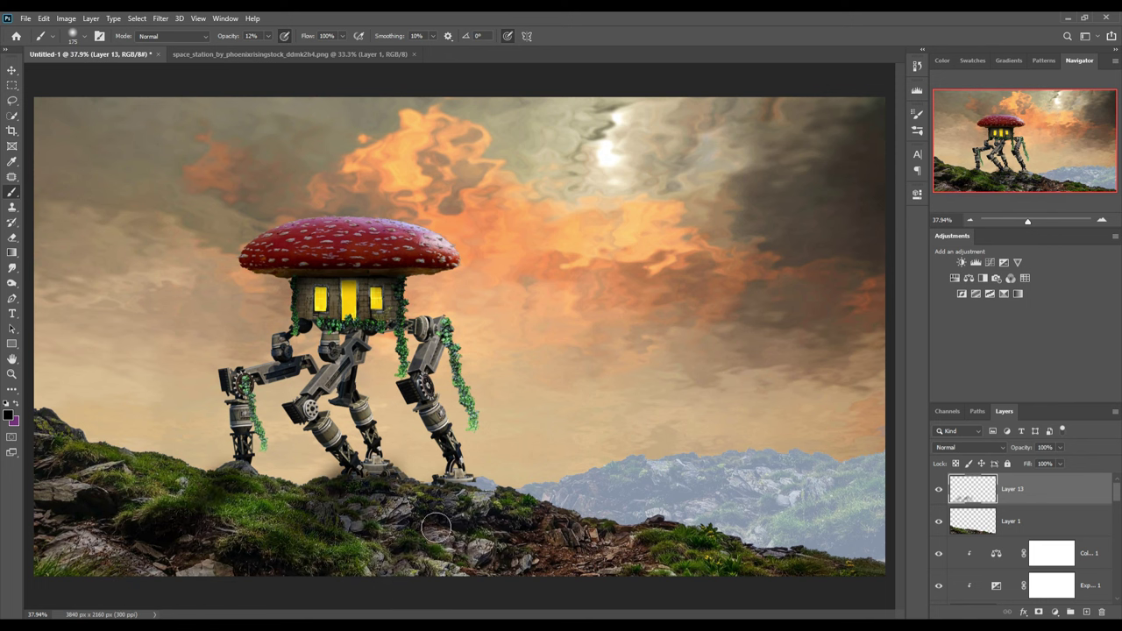
{"action": "left_click", "coordinate": [1039, 612]}
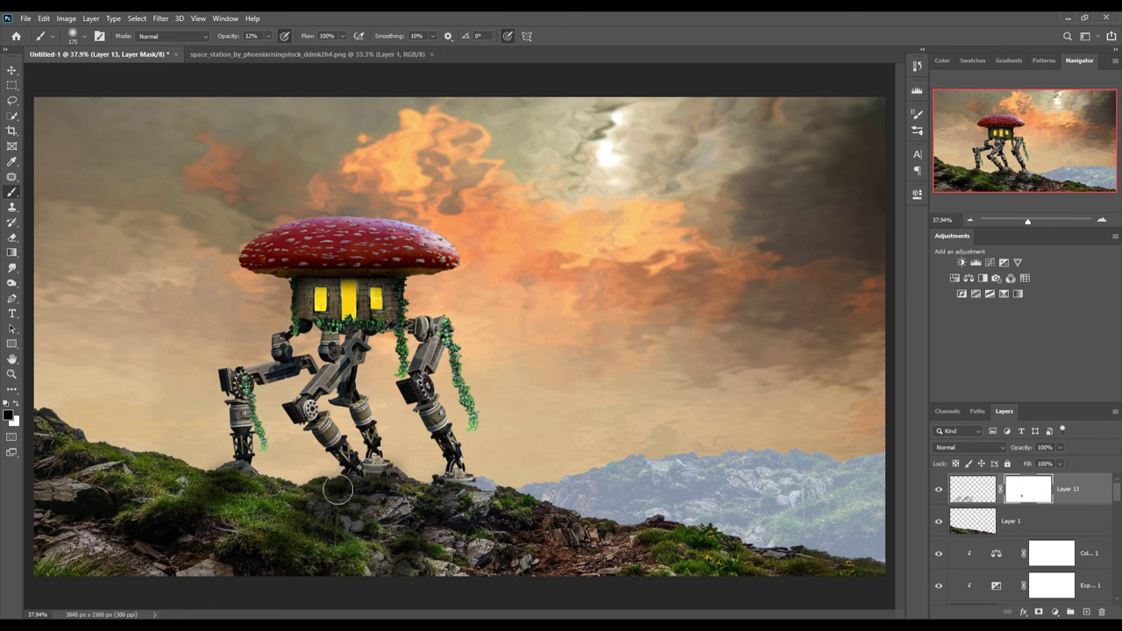
Switch to the Move tool and select the walking robot layer.
{"action": "key", "text": "v"}
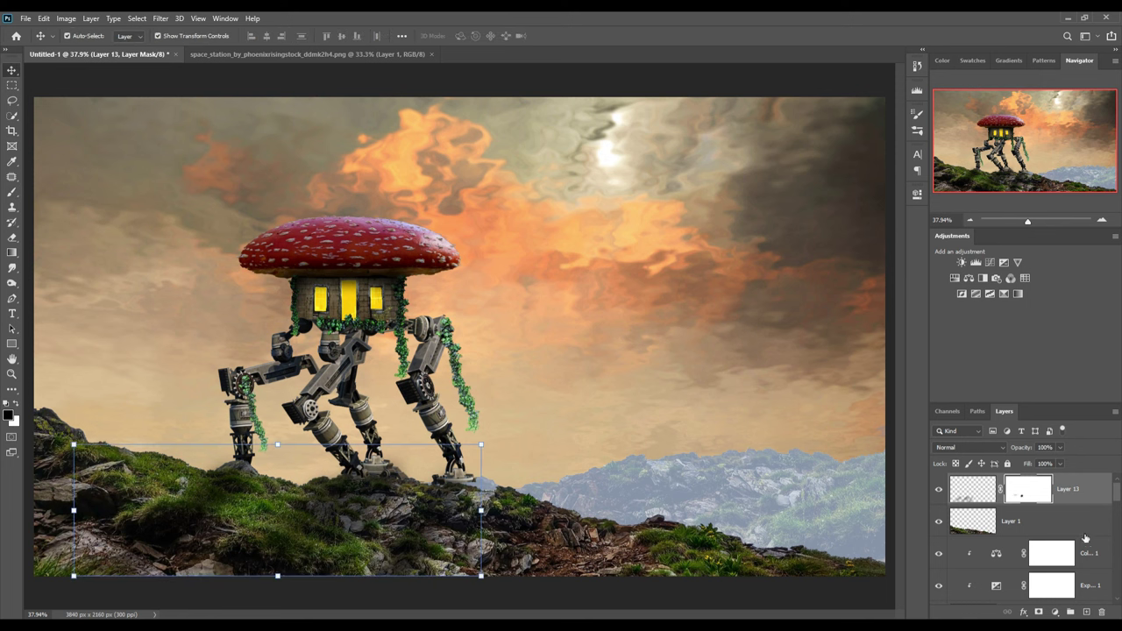
{"action": "scroll", "coordinate": [1085, 538], "scroll_direction": "down", "scroll_amount": 2}
{"action": "scroll", "coordinate": [1090, 567], "scroll_direction": "down", "scroll_amount": 5}
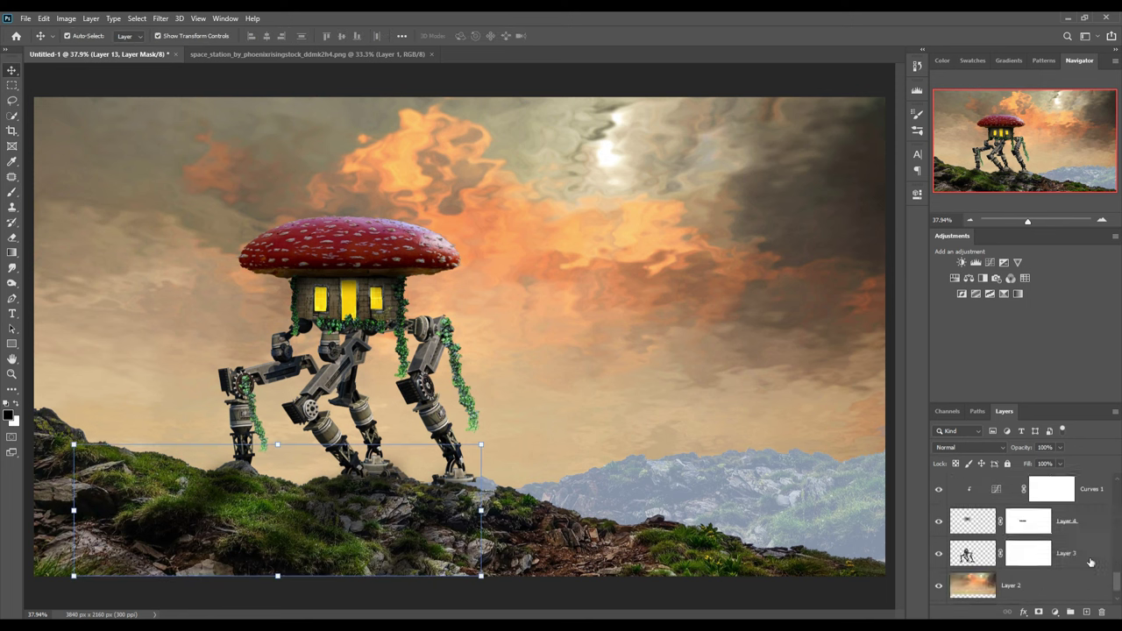
{"action": "left_click", "coordinate": [1085, 554]}
{"action": "scroll", "coordinate": [1087, 553], "scroll_direction": "up", "scroll_amount": 3}
{"action": "left_click", "coordinate": [1021, 574]}
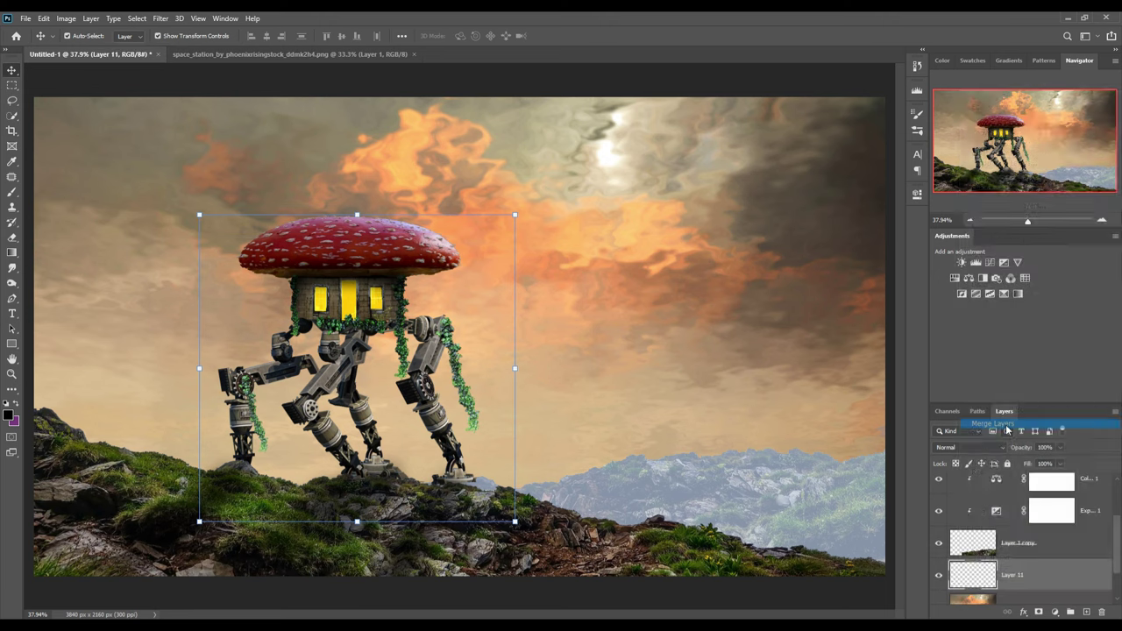
Duplicate the robot layer and shrink the copy onto the distant right-hand mountain ridge.
{"action": "right_click", "coordinate": [1021, 574]}
{"action": "left_click", "coordinate": [1008, 151]}
{"action": "key", "text": "ctrl+t"}
{"action": "left_click_drag", "start_coordinate": [518, 370], "coordinate": [736, 333]}
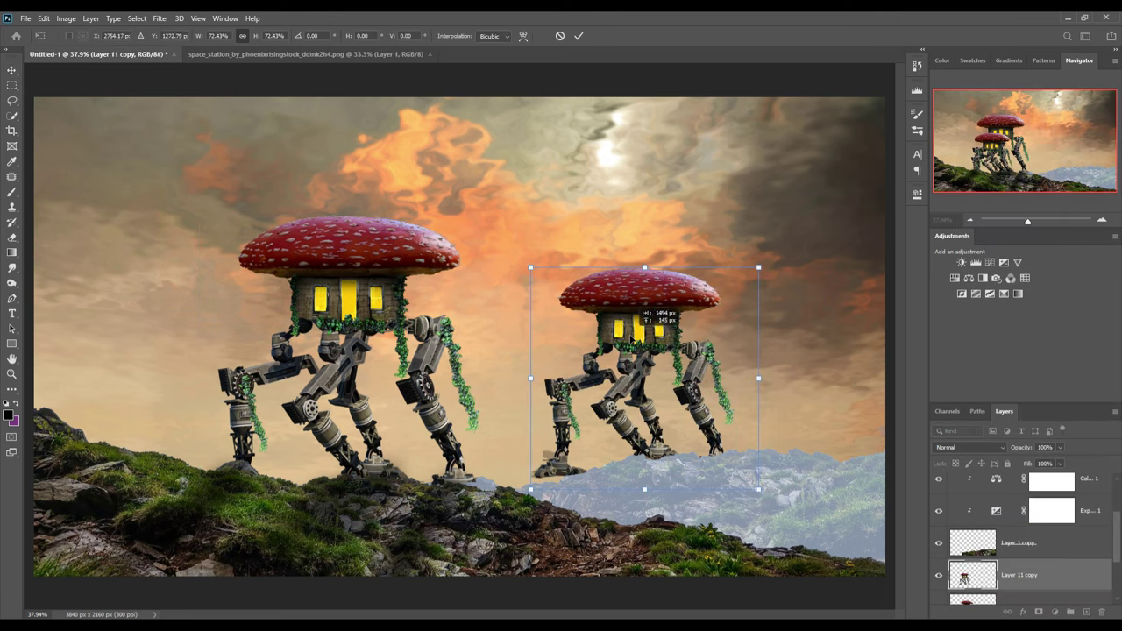
{"action": "left_click_drag", "start_coordinate": [756, 270], "coordinate": [710, 317]}
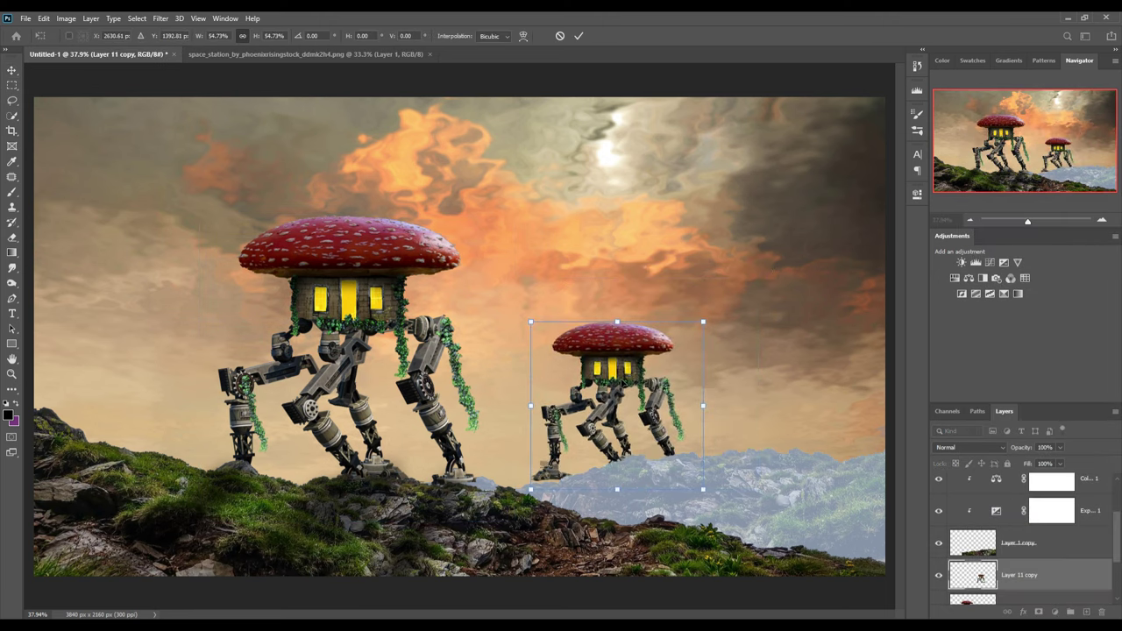
{"action": "left_click_drag", "start_coordinate": [618, 403], "coordinate": [621, 442]}
{"action": "left_click", "coordinate": [578, 36]}
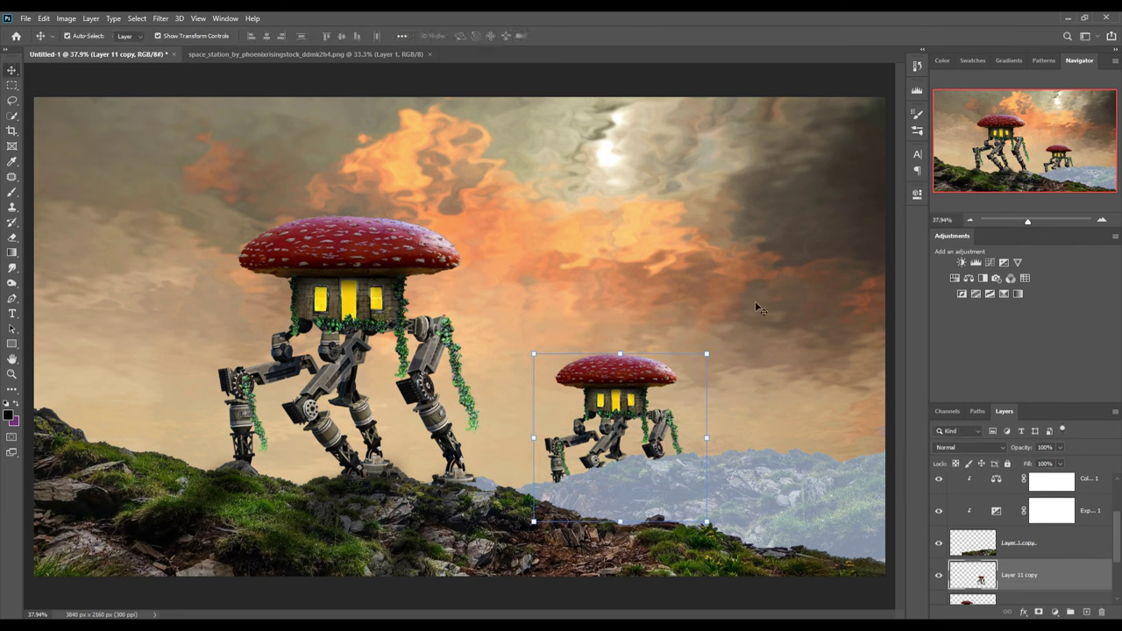
{"action": "left_click_drag", "start_coordinate": [707, 355], "coordinate": [663, 399]}
{"action": "mouse_move", "coordinate": [606, 451]}
{"action": "left_mouse_down"}
{"action": "mouse_move", "coordinate": [699, 407]}
{"action": "mouse_move", "coordinate": [699, 419]}
{"action": "left_mouse_up"}
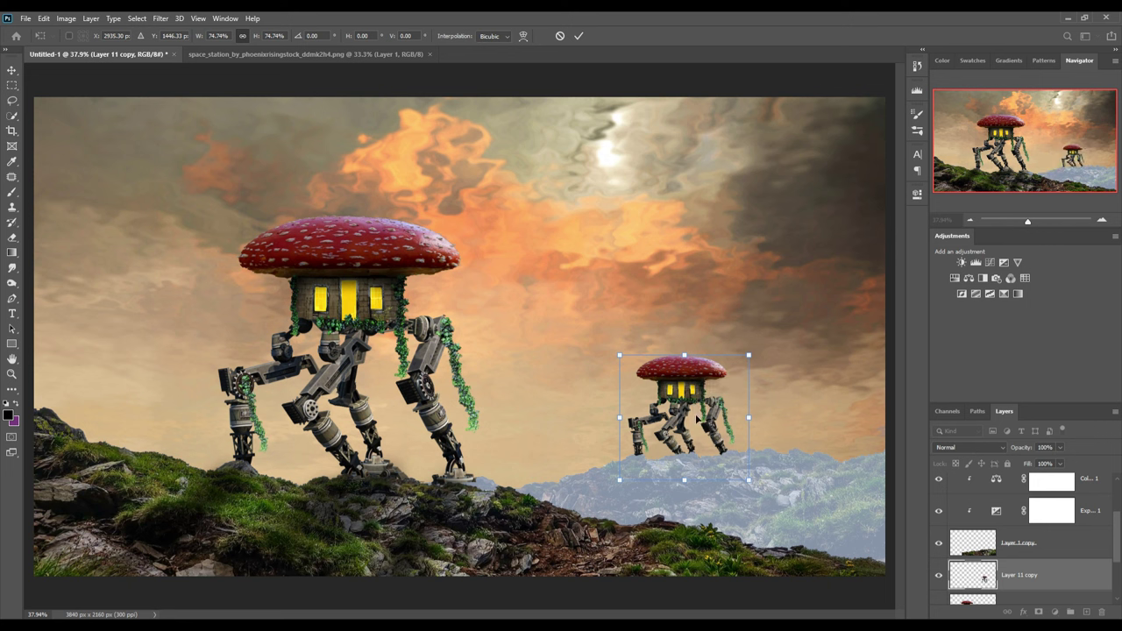
{"action": "left_click", "coordinate": [578, 37]}
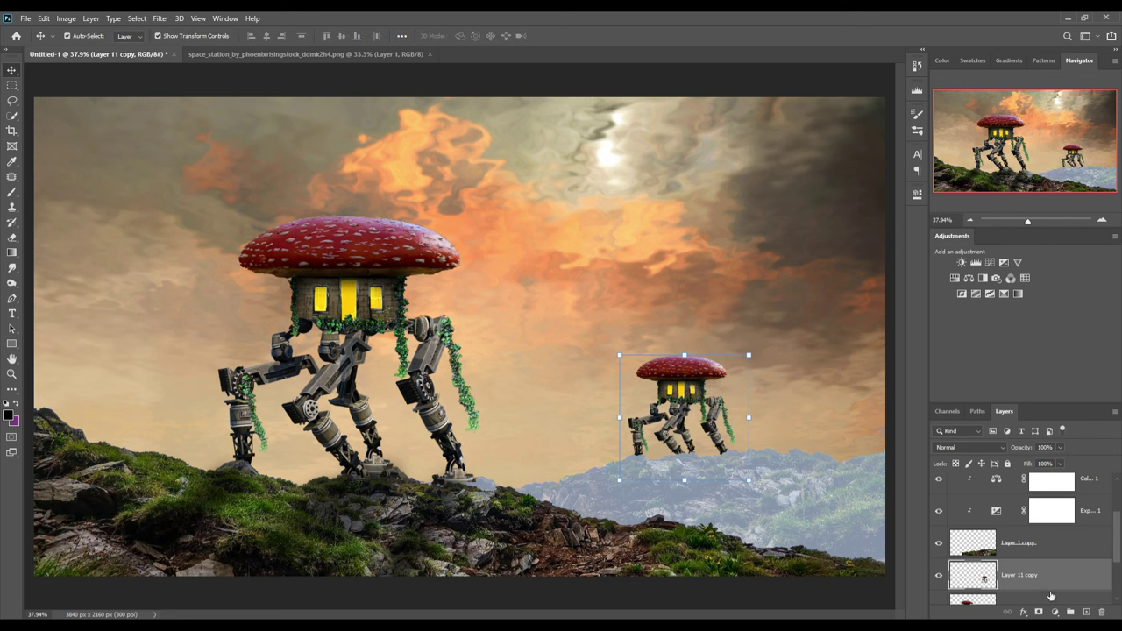
Haze the small robot with a clipped Exposure adjustment: gamma 1.76, offset +0.0417.
{"action": "left_click", "coordinate": [1057, 612]}
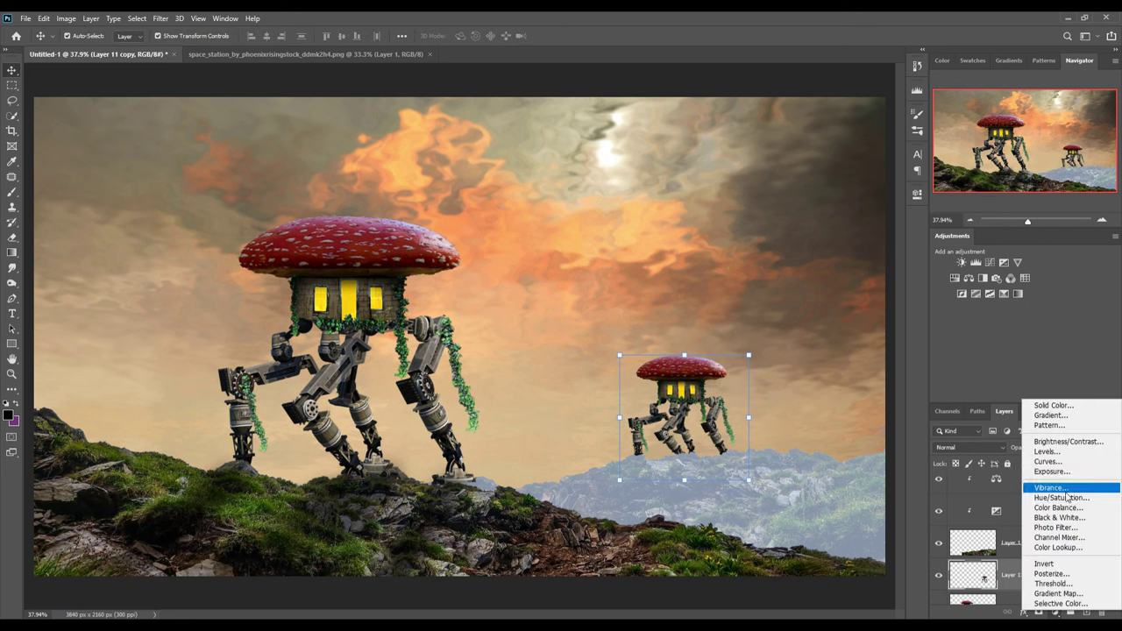
{"action": "left_click", "coordinate": [1049, 471]}
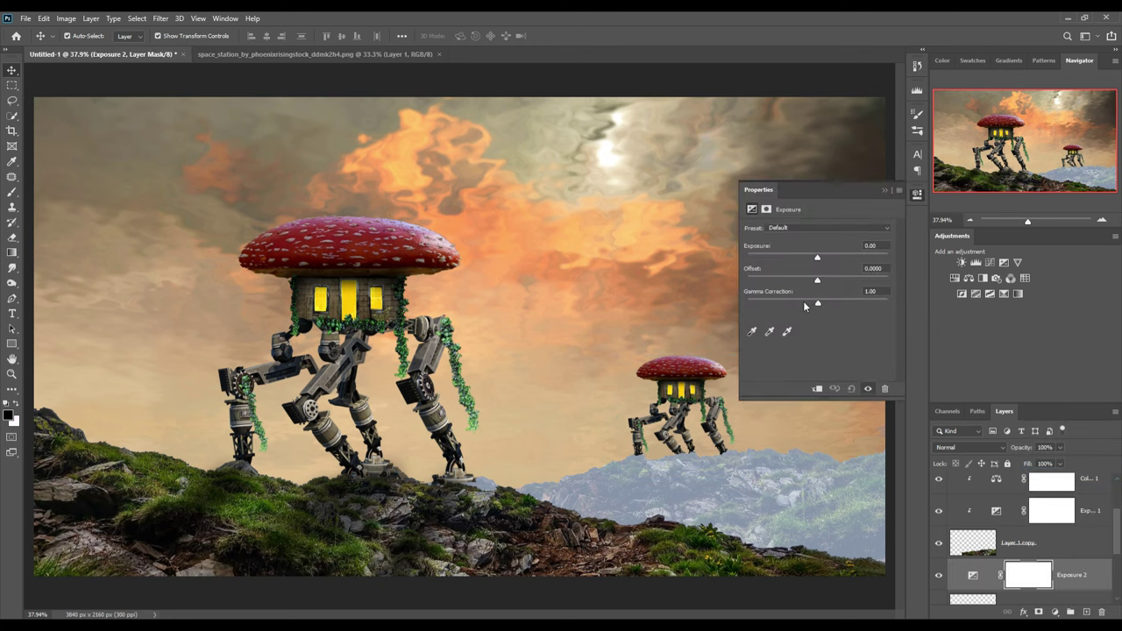
{"action": "mouse_move", "coordinate": [817, 303]}
{"action": "left_mouse_down"}
{"action": "mouse_move", "coordinate": [833, 306]}
{"action": "mouse_move", "coordinate": [787, 307]}
{"action": "mouse_move", "coordinate": [820, 284]}
{"action": "left_mouse_up"}
{"action": "left_click", "coordinate": [819, 389]}
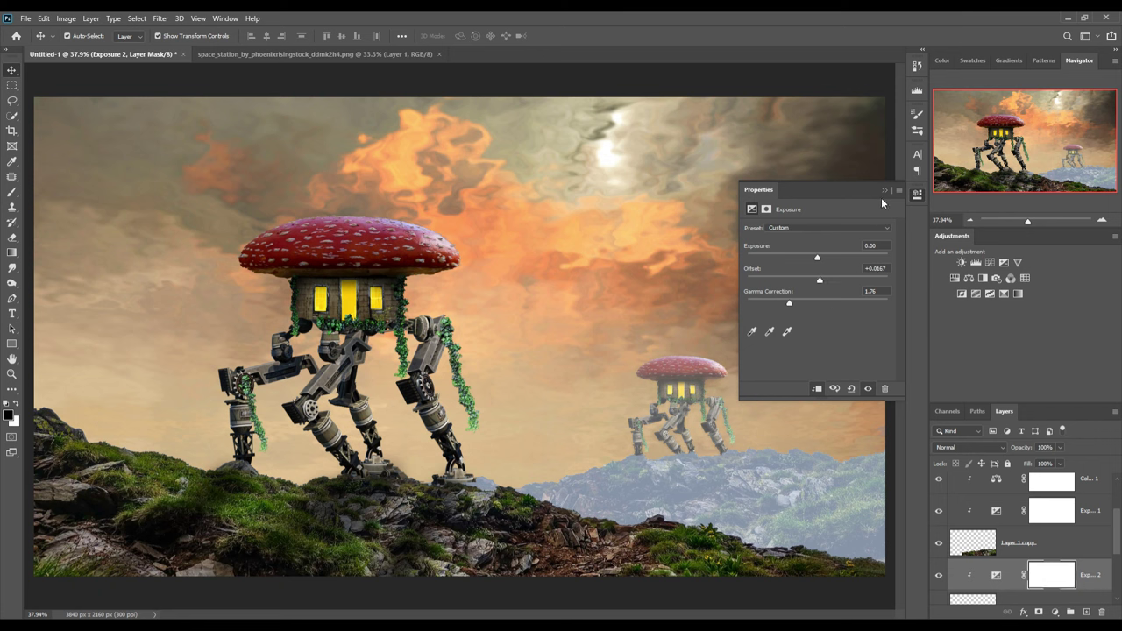
{"action": "left_click", "coordinate": [885, 191]}
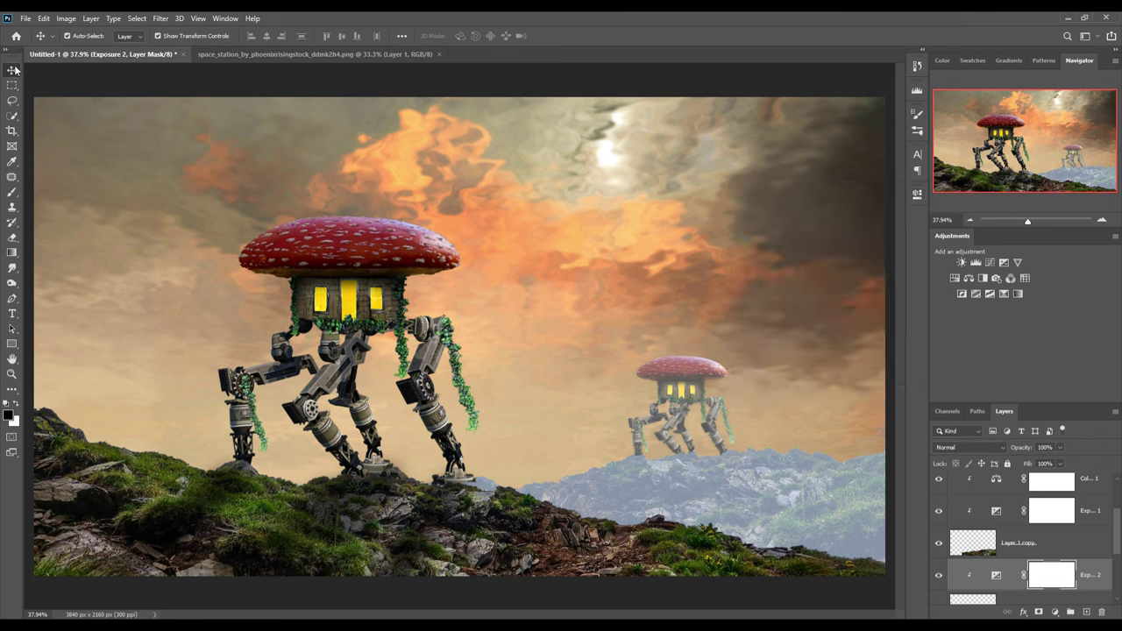
{"action": "left_click", "coordinate": [377, 275]}
Duplicate the big robot layer and scale the copy to about 77% on the distant hill.
{"action": "right_click", "coordinate": [1060, 589]}
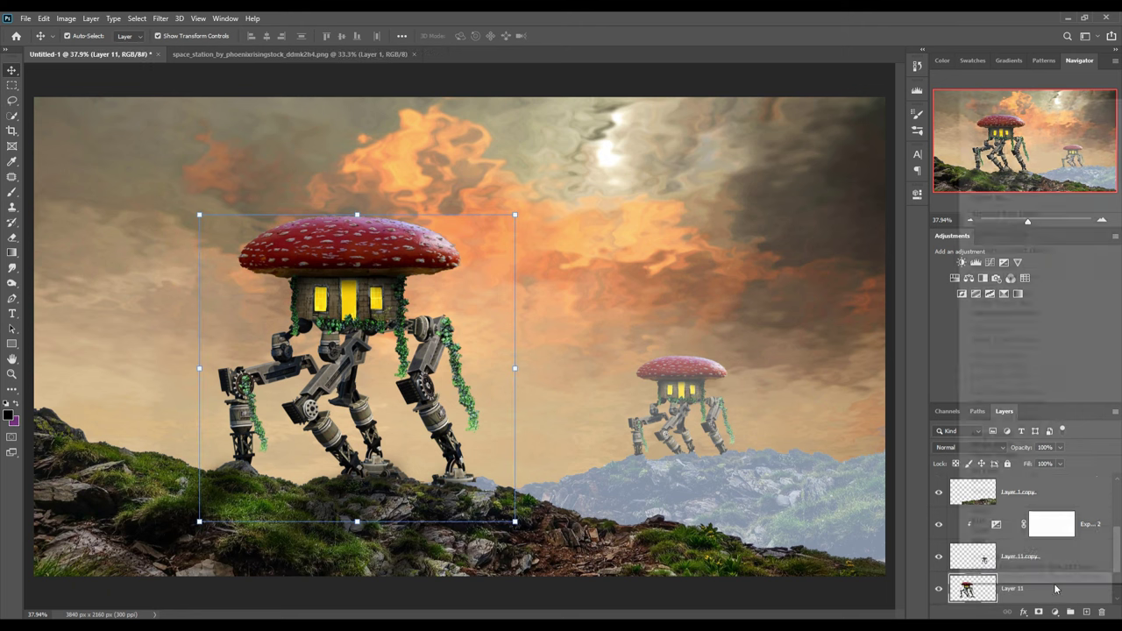
{"action": "left_click", "coordinate": [998, 152]}
{"action": "left_click", "coordinate": [657, 184]}
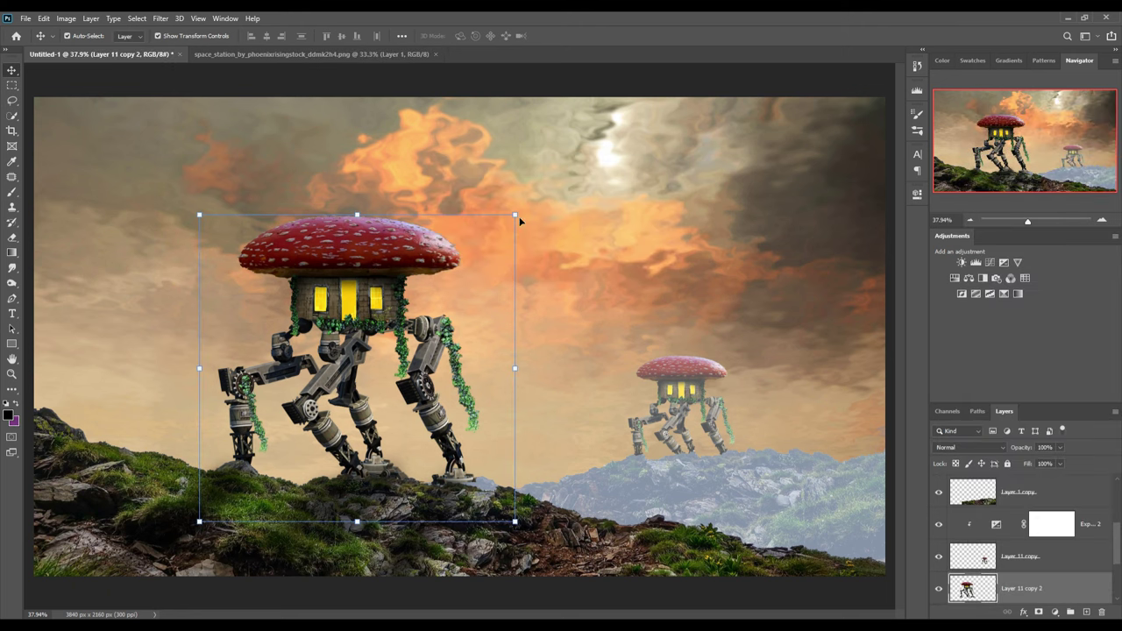
{"action": "key", "text": "ctrl+t"}
{"action": "left_click_drag", "start_coordinate": [515, 215], "coordinate": [444, 287]}
{"action": "left_click_drag", "start_coordinate": [322, 404], "coordinate": [679, 436]}
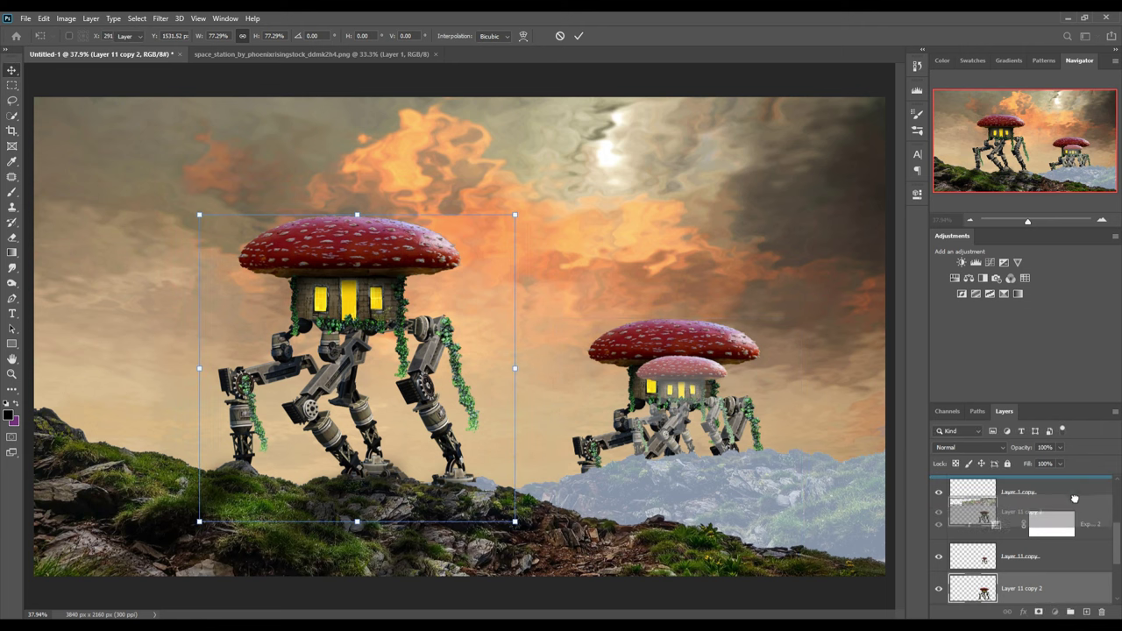
{"action": "key", "text": "ctrl+bracketright"}
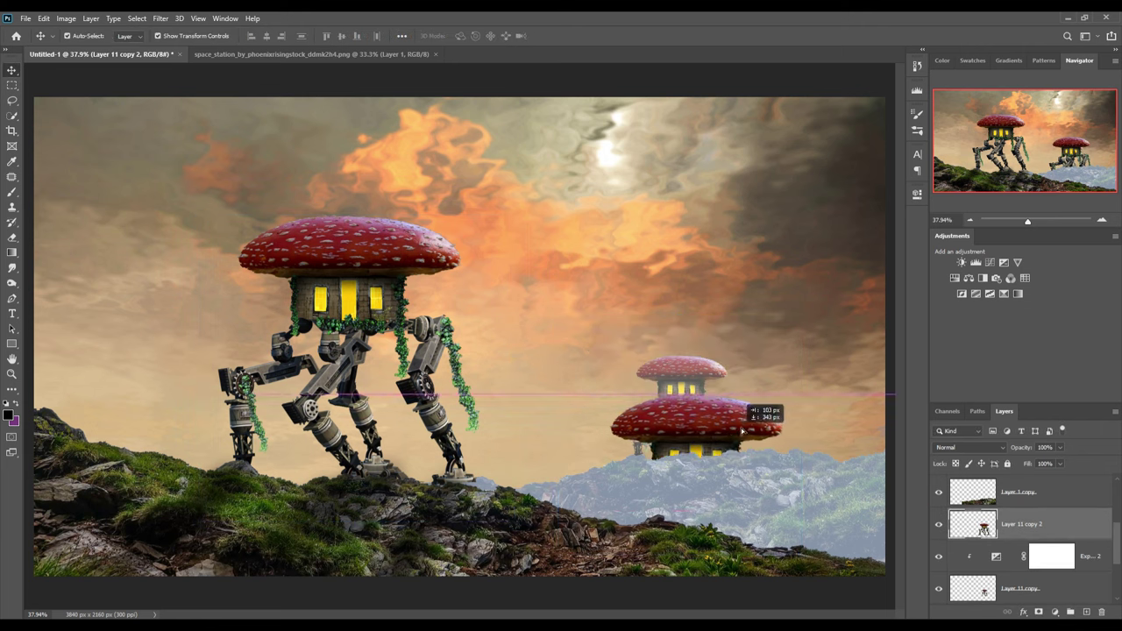
Restack the new copy under the hill, shrink it to about 66%, and nudge it slightly left.
{"action": "left_click_drag", "start_coordinate": [715, 364], "coordinate": [748, 393]}
{"action": "scroll", "coordinate": [1027, 521], "scroll_direction": "up", "scroll_amount": 1}
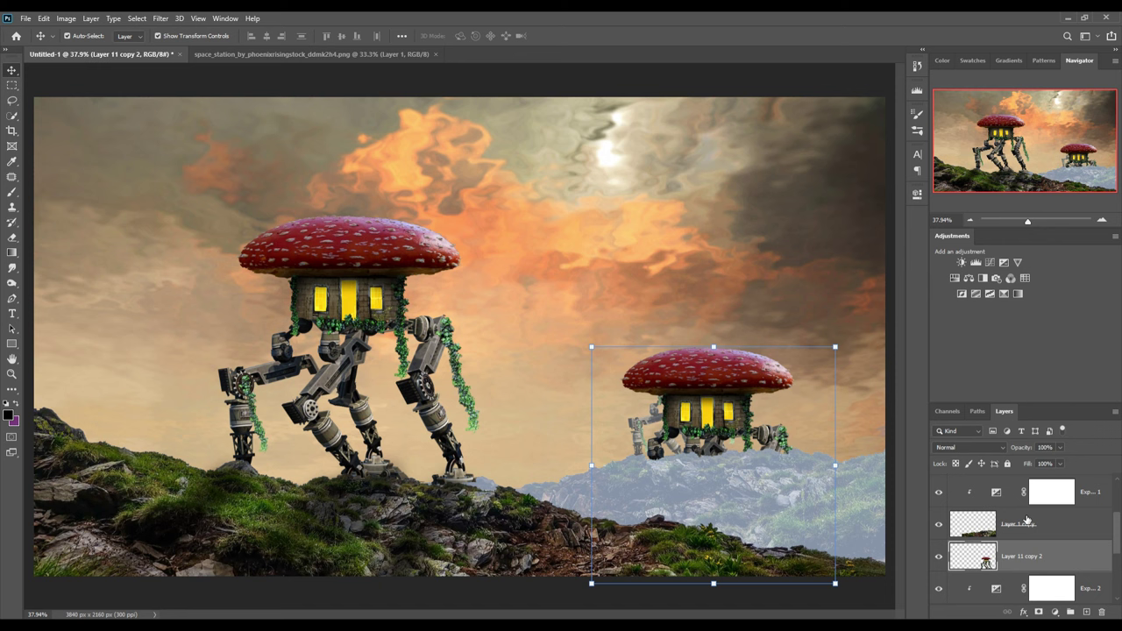
{"action": "mouse_move", "coordinate": [1076, 554]}
{"action": "left_mouse_down"}
{"action": "mouse_move", "coordinate": [1076, 471]}
{"action": "mouse_move", "coordinate": [1072, 531]}
{"action": "left_mouse_up"}
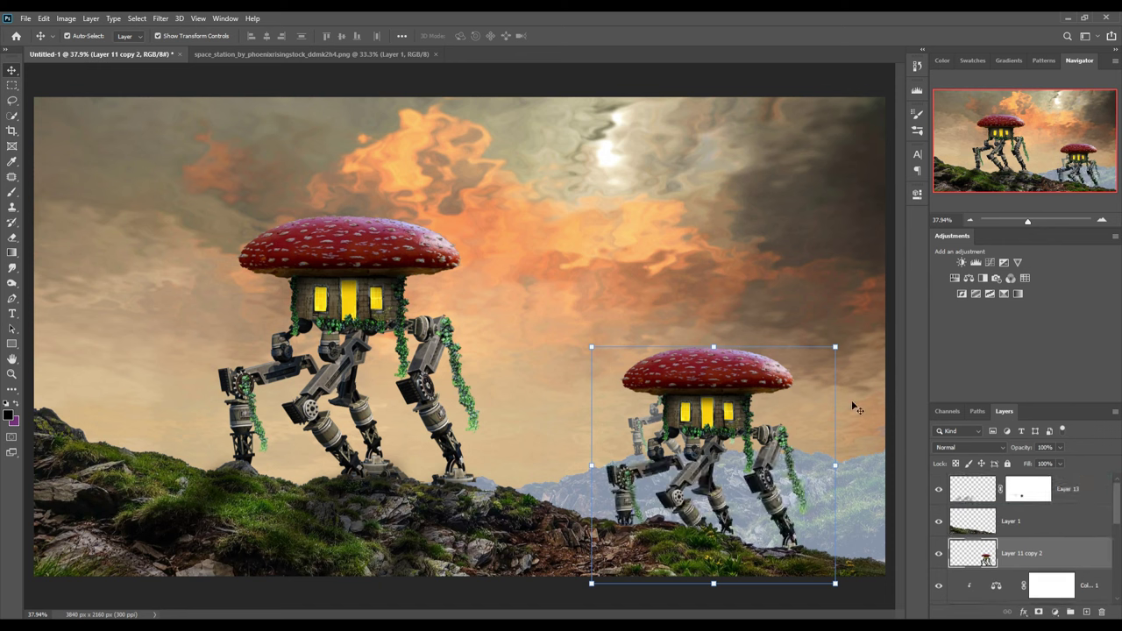
{"action": "left_click_drag", "start_coordinate": [839, 353], "coordinate": [761, 418]}
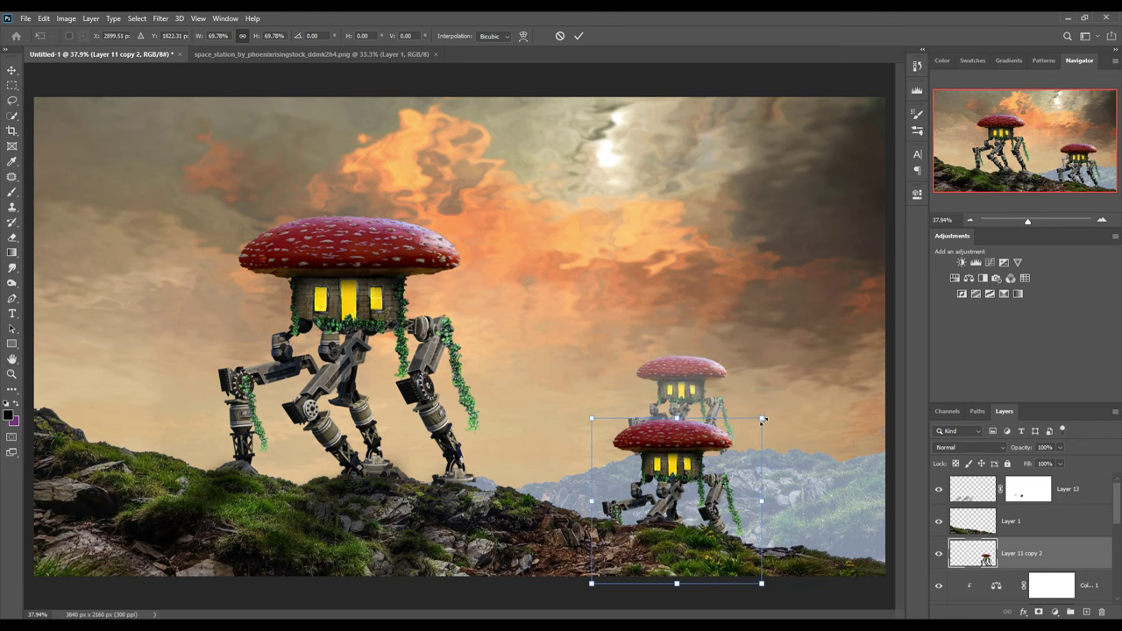
{"action": "left_click_drag", "start_coordinate": [729, 481], "coordinate": [829, 473]}
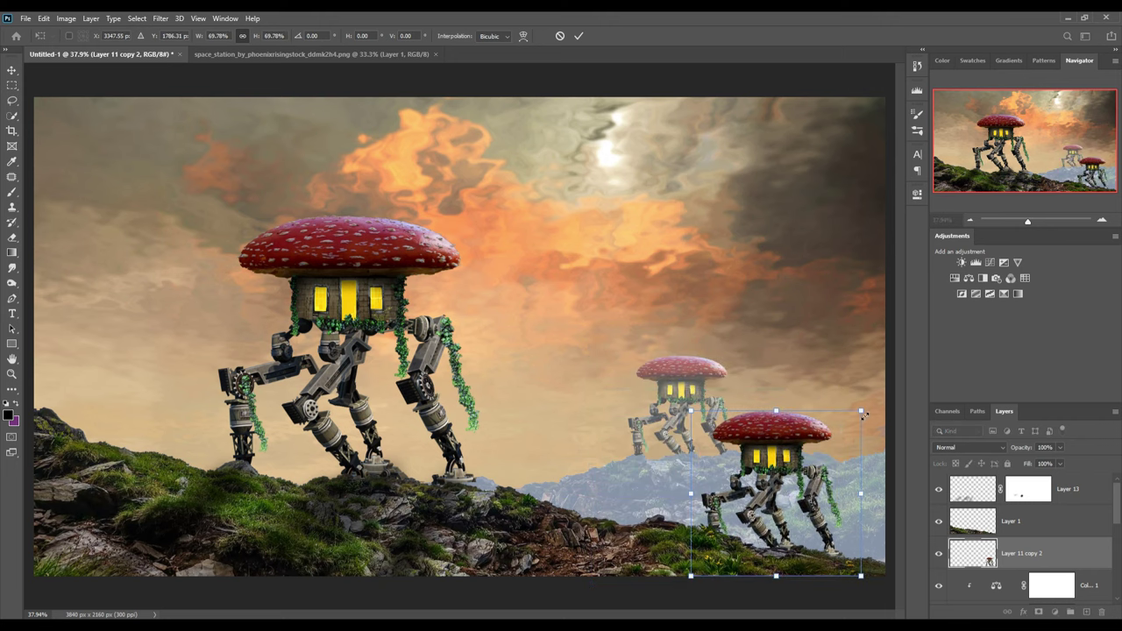
{"action": "left_click_drag", "start_coordinate": [862, 414], "coordinate": [853, 424]}
{"action": "left_click_drag", "start_coordinate": [811, 485], "coordinate": [789, 474]}
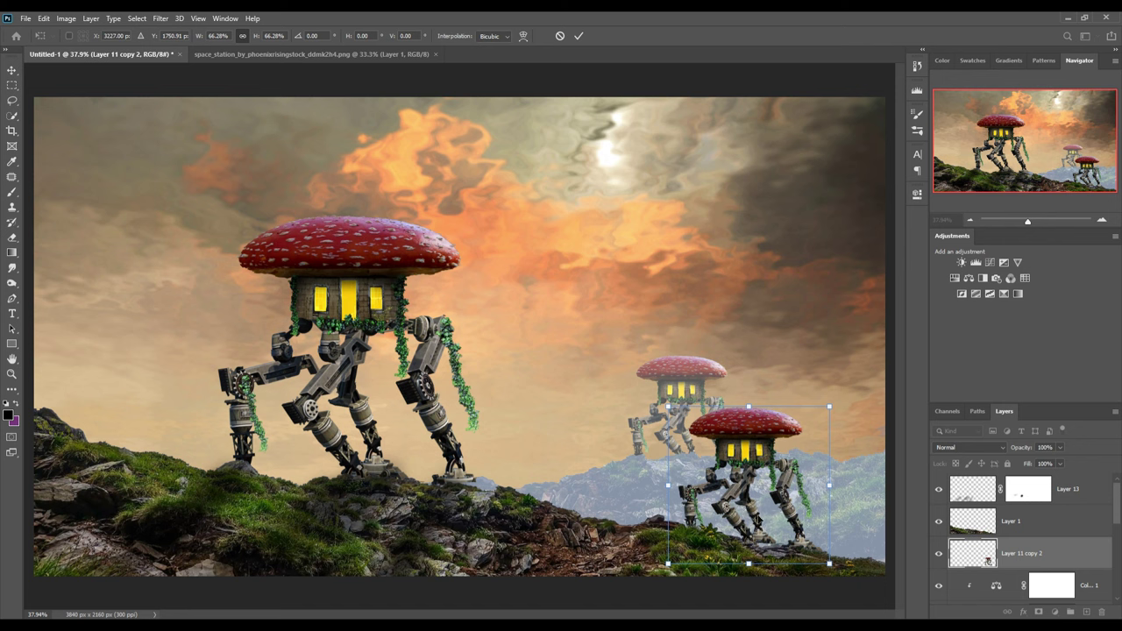
{"action": "left_click_drag", "start_coordinate": [804, 480], "coordinate": [793, 481]}
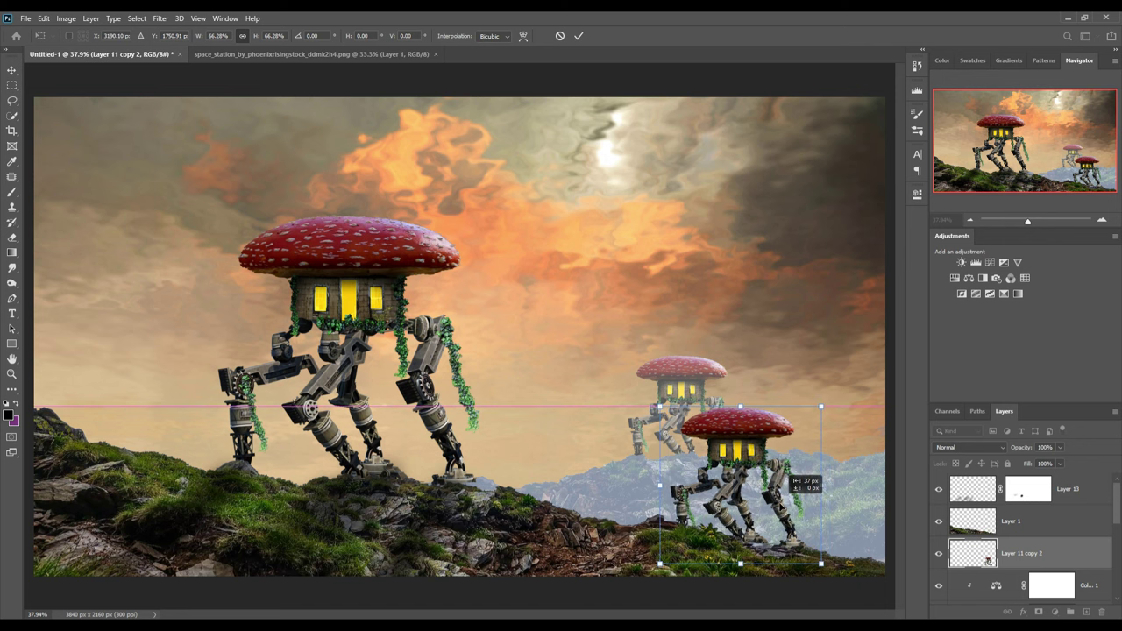
{"action": "left_click", "coordinate": [577, 37]}
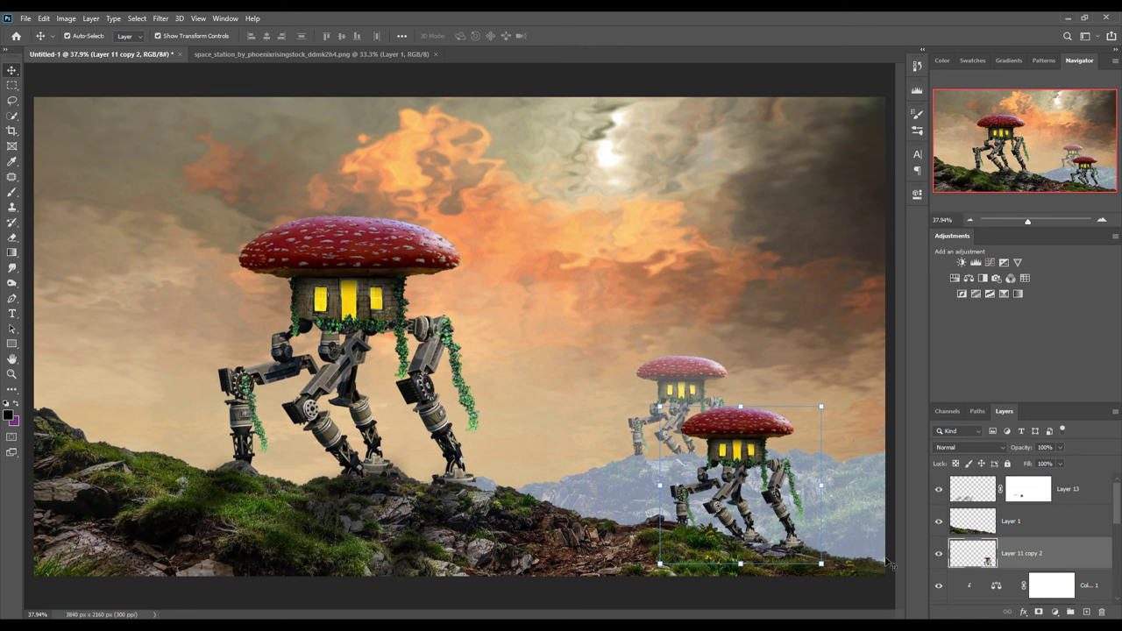
{"action": "left_click", "coordinate": [377, 253]}
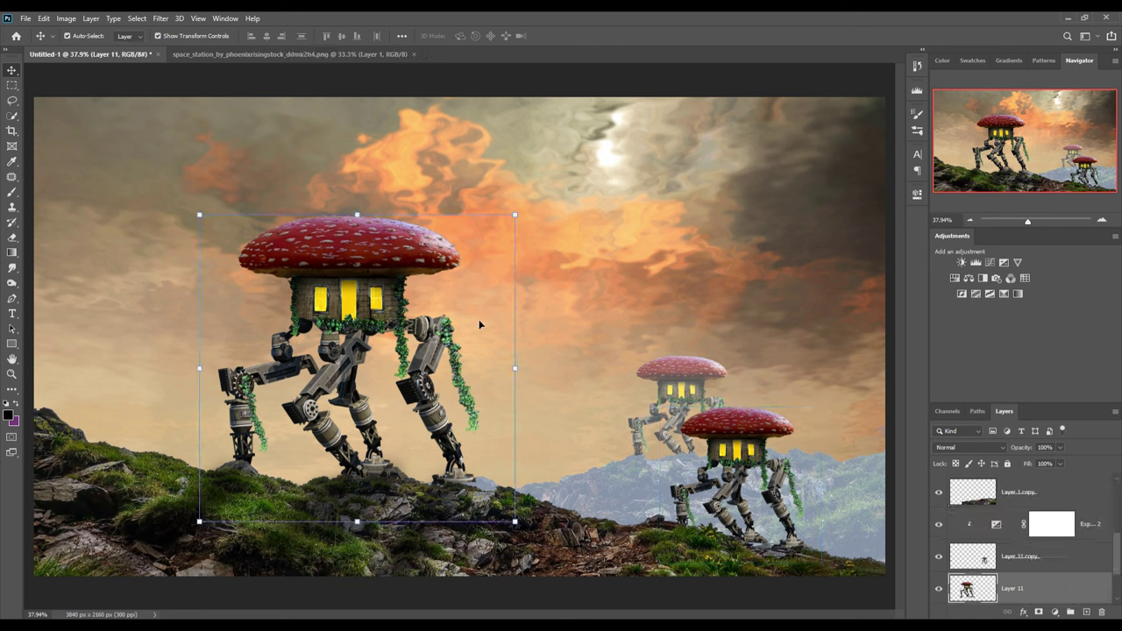
Add a Linear Dodge (Add) layer and an orange Solid Color fill layer.
{"action": "left_click", "coordinate": [1085, 611]}
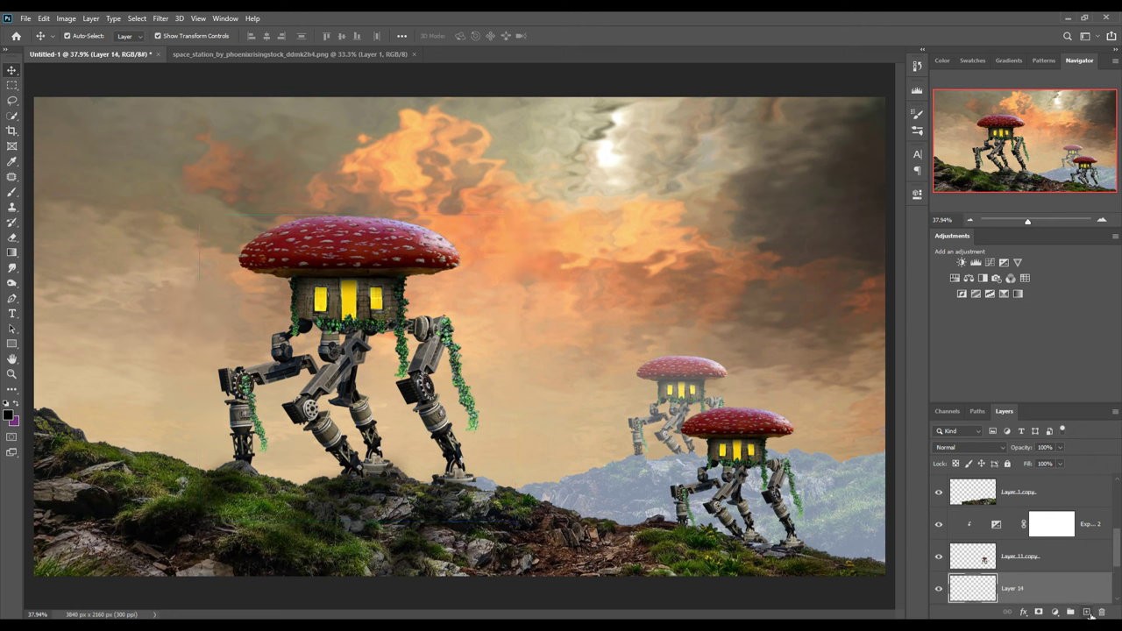
{"action": "left_click", "coordinate": [999, 448]}
{"action": "left_click", "coordinate": [959, 443]}
{"action": "left_click", "coordinate": [1055, 612]}
{"action": "left_click", "coordinate": [1047, 406]}
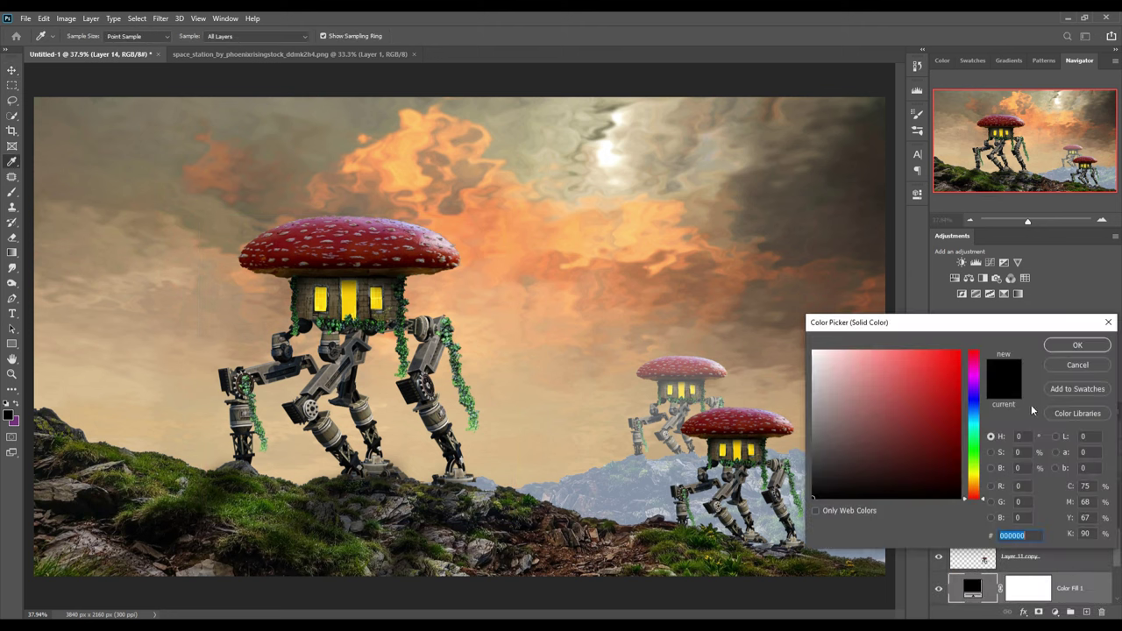
{"action": "left_click", "coordinate": [959, 354]}
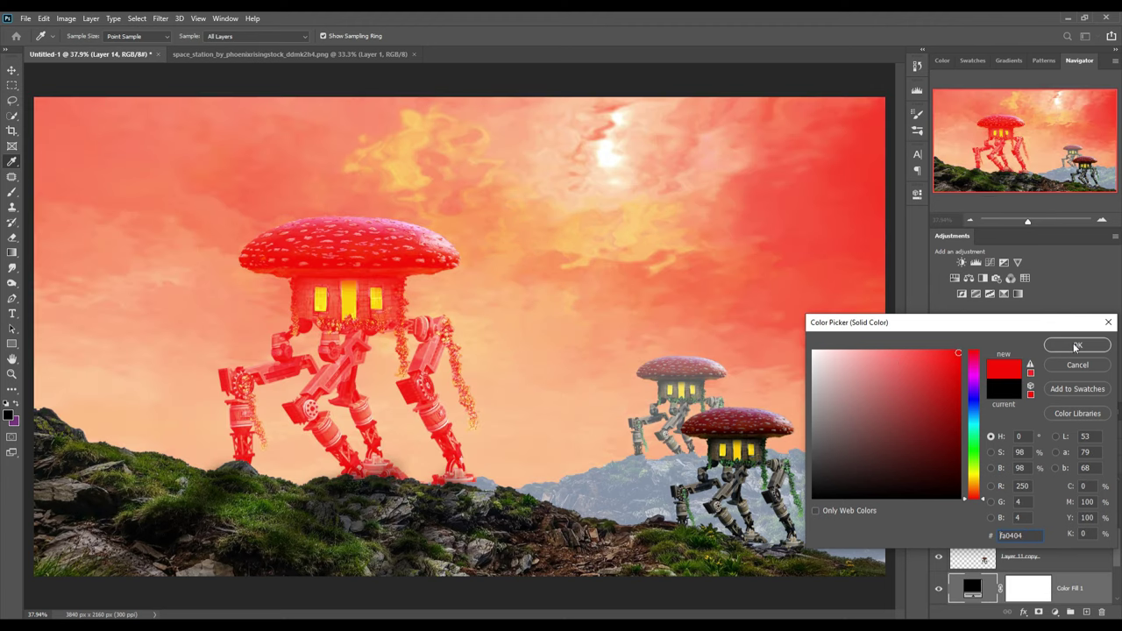
{"action": "left_click", "coordinate": [978, 484]}
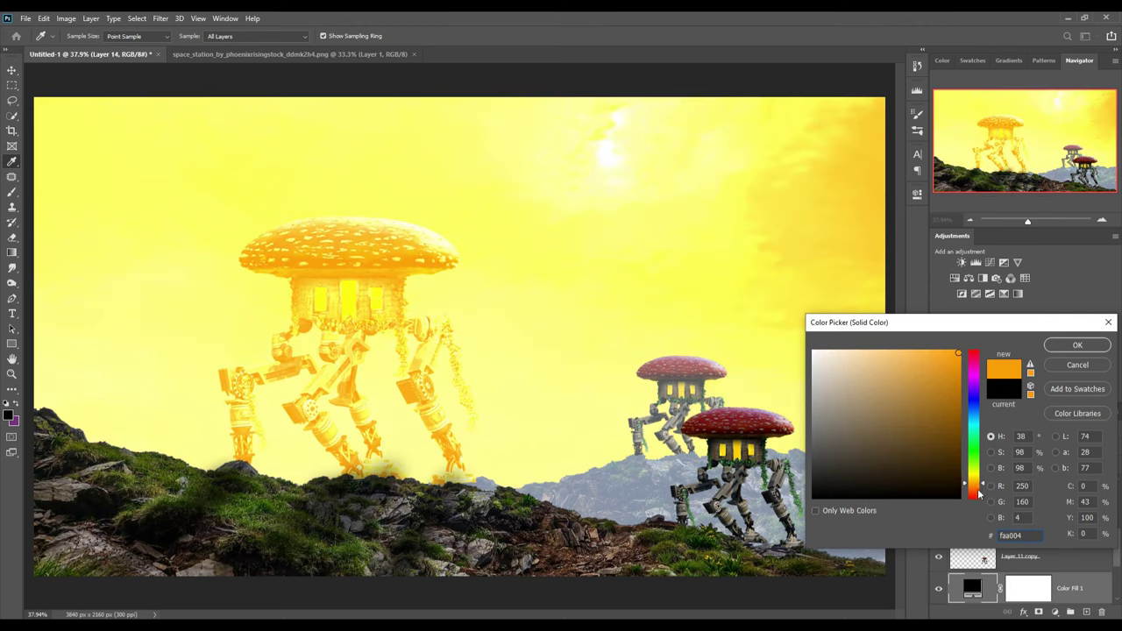
{"action": "left_click_drag", "start_coordinate": [983, 488], "coordinate": [986, 494]}
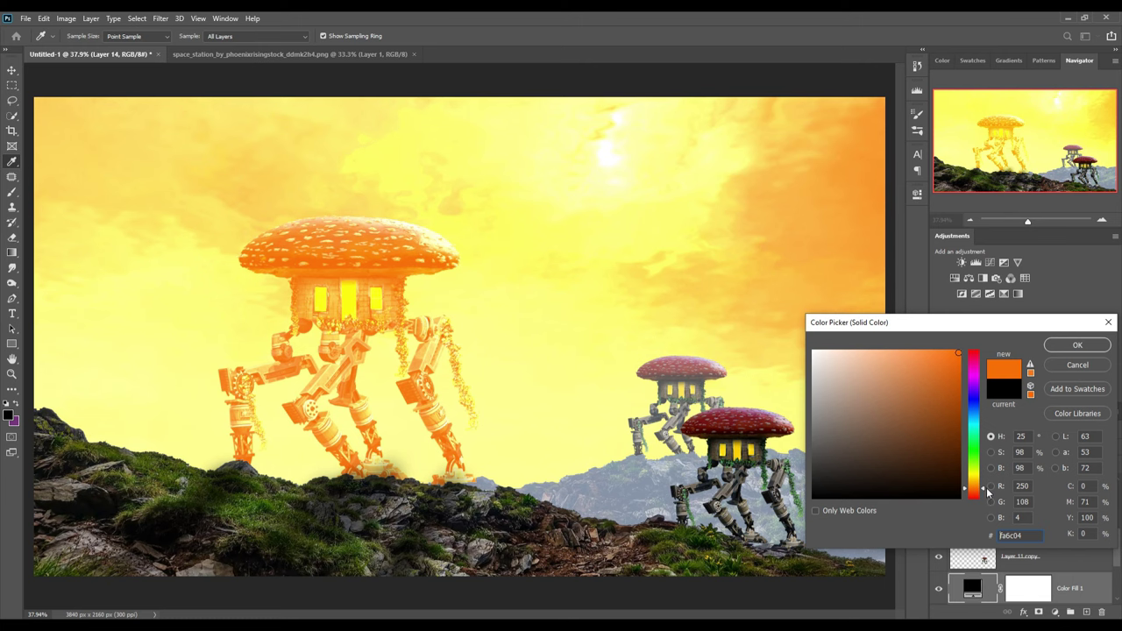
{"action": "left_click", "coordinate": [1057, 346]}
Invert the fill's mask and set up a white brush at 100% opacity.
{"action": "left_click", "coordinate": [1035, 596]}
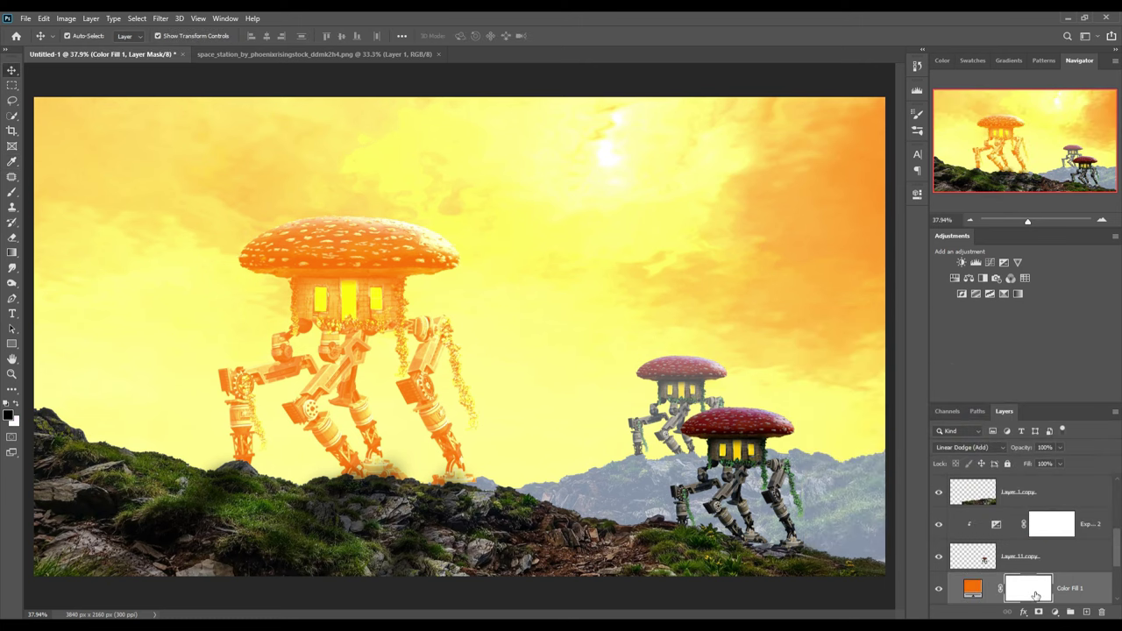
{"action": "key", "text": "ctrl+i"}
{"action": "scroll", "coordinate": [1052, 587], "scroll_direction": "down", "scroll_amount": 1}
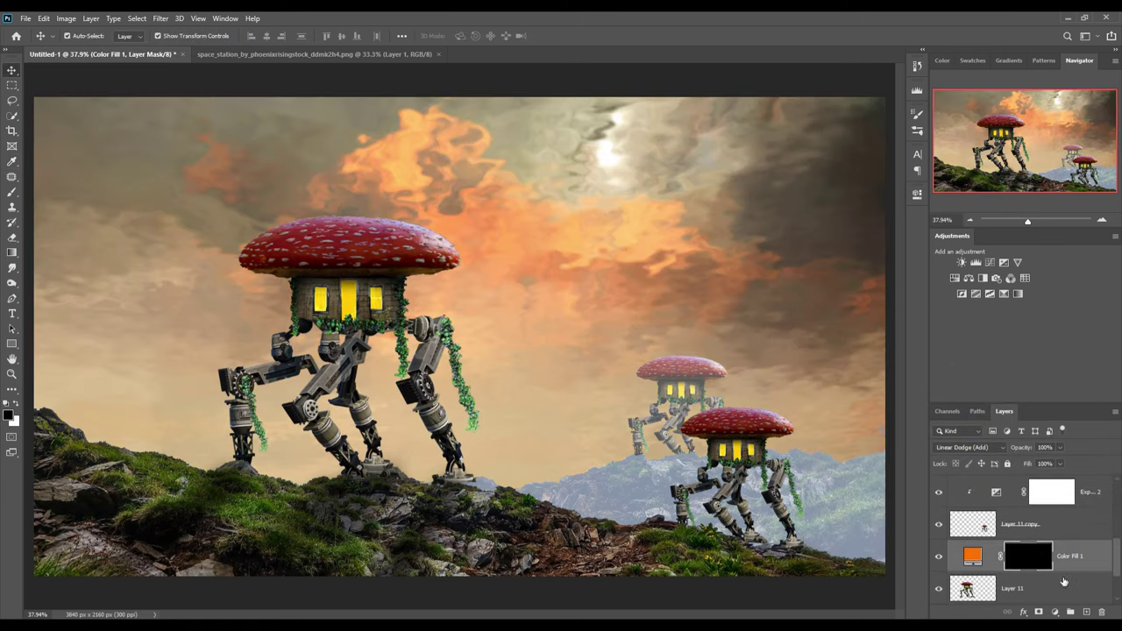
{"action": "key", "text": "b"}
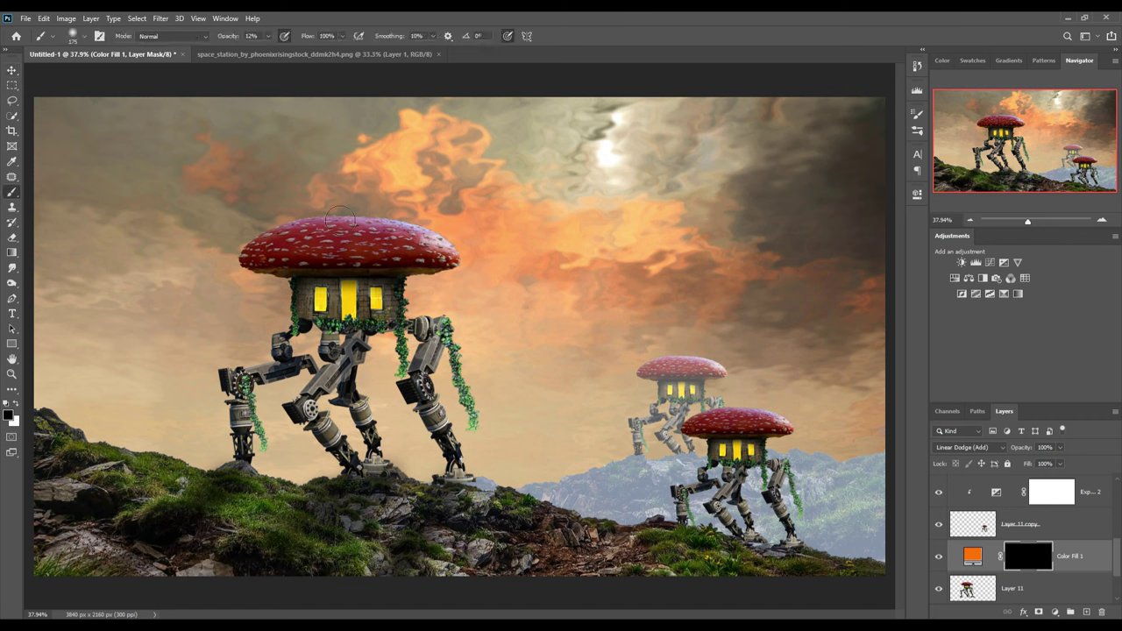
{"action": "left_click", "coordinate": [17, 403]}
{"action": "left_click_drag", "start_coordinate": [271, 39], "coordinate": [302, 55]}
{"action": "left_click_drag", "start_coordinate": [289, 204], "coordinate": [500, 221]}
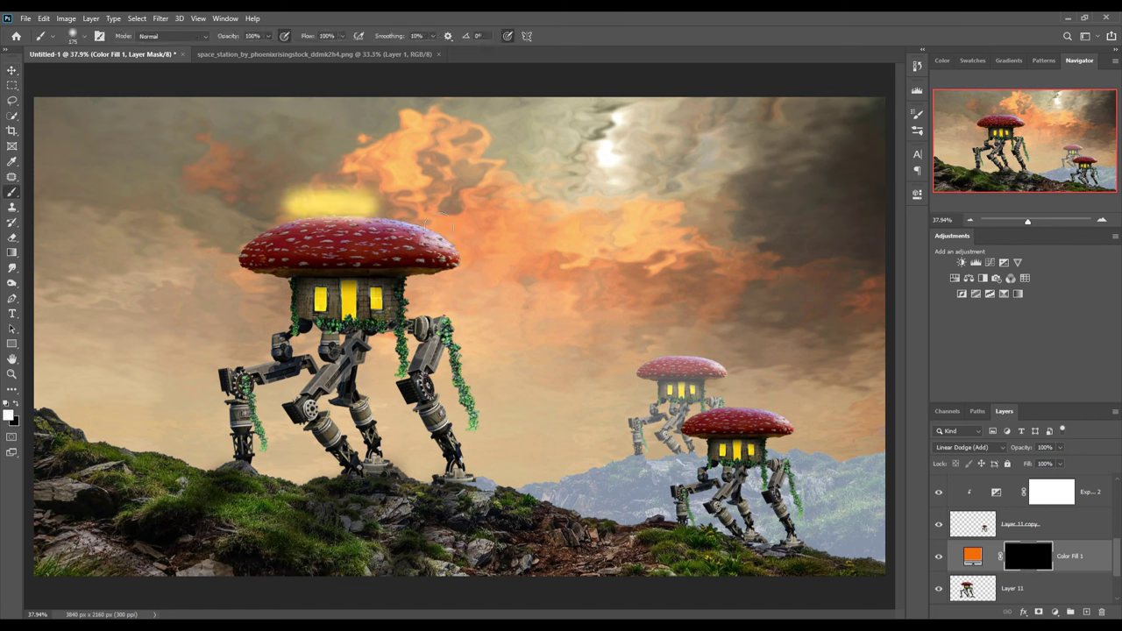
{"action": "key", "text": "ctrl+z"}
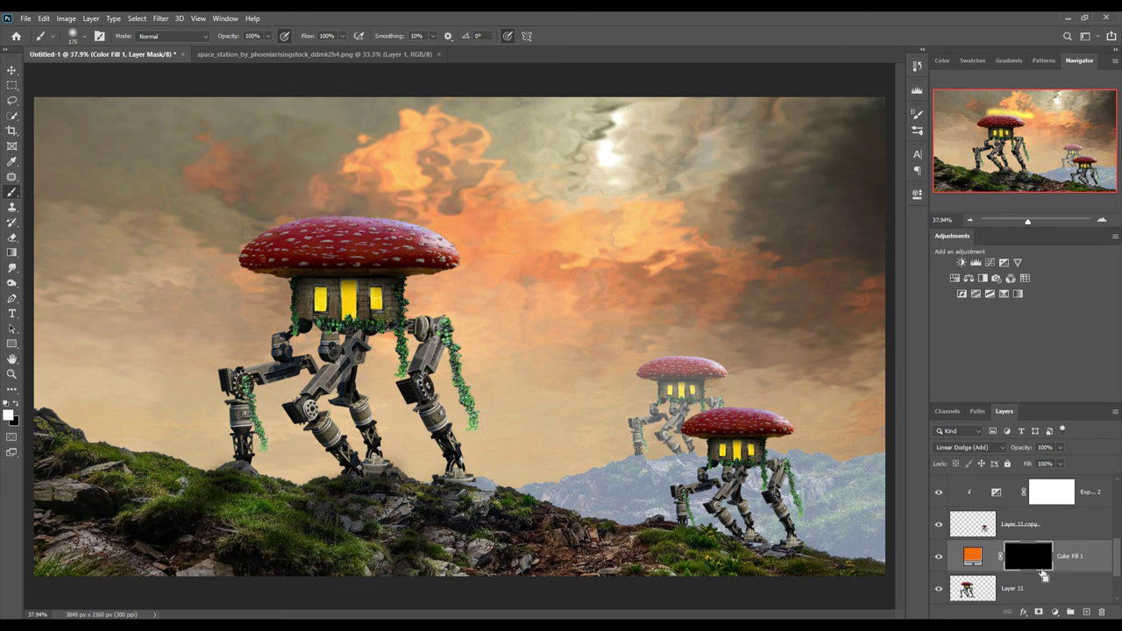
Clip the orange fill to the robot and paint glow along the cap top, right edge and leg.
{"action": "right_click", "coordinate": [1090, 565]}
{"action": "left_click", "coordinate": [1013, 353]}
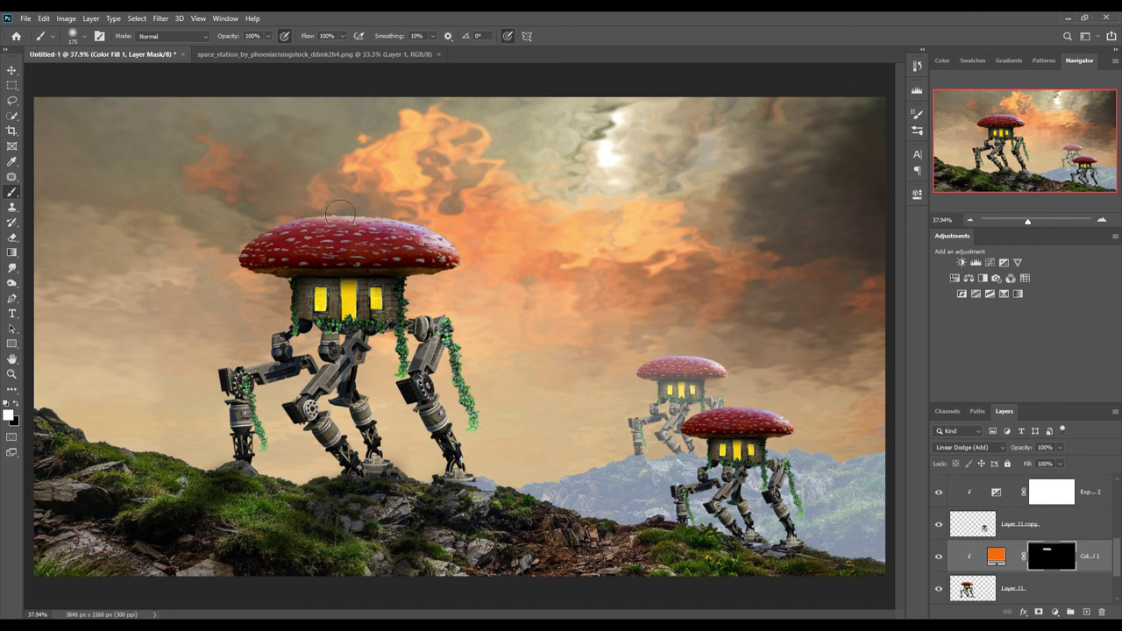
{"action": "left_click_drag", "start_coordinate": [338, 214], "coordinate": [507, 261]}
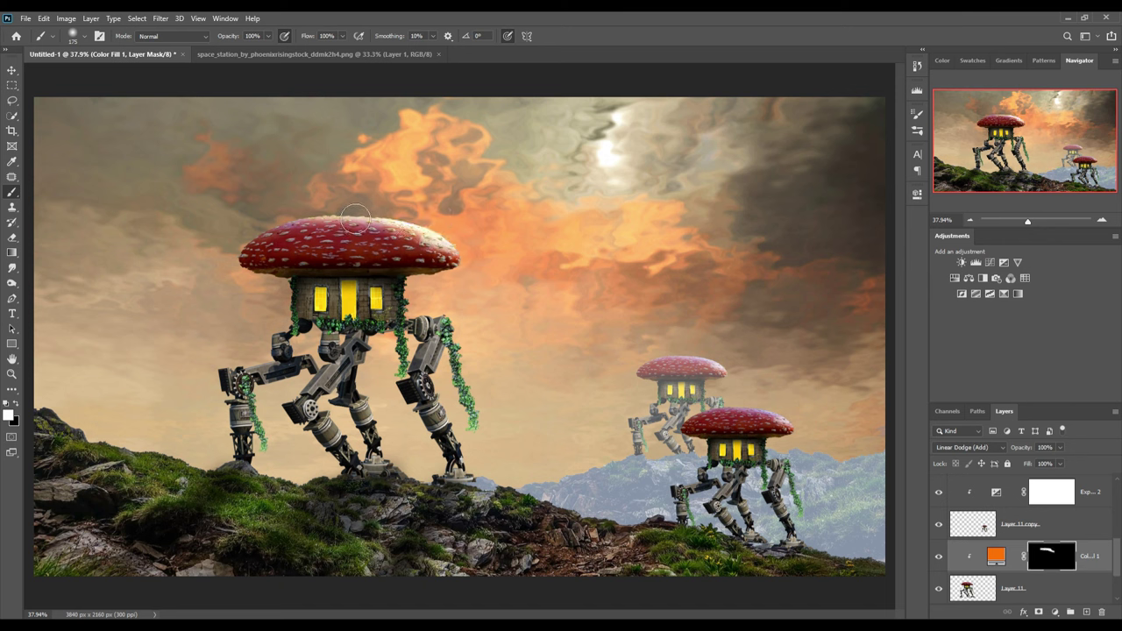
{"action": "left_click_drag", "start_coordinate": [449, 263], "coordinate": [483, 288]}
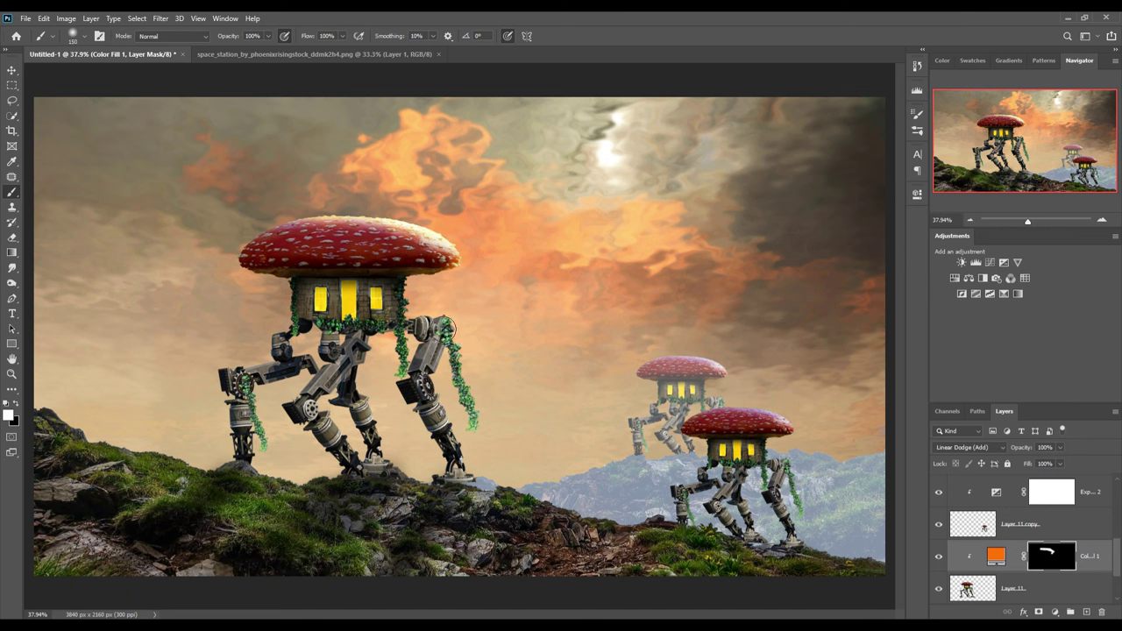
{"action": "key", "text": "bracketleft"}
{"action": "key", "text": "bracketleft"}
{"action": "key", "text": "bracketleft"}
{"action": "key", "text": "bracketleft"}
{"action": "key", "text": "bracketleft"}
{"action": "left_click_drag", "start_coordinate": [435, 317], "coordinate": [482, 410]}
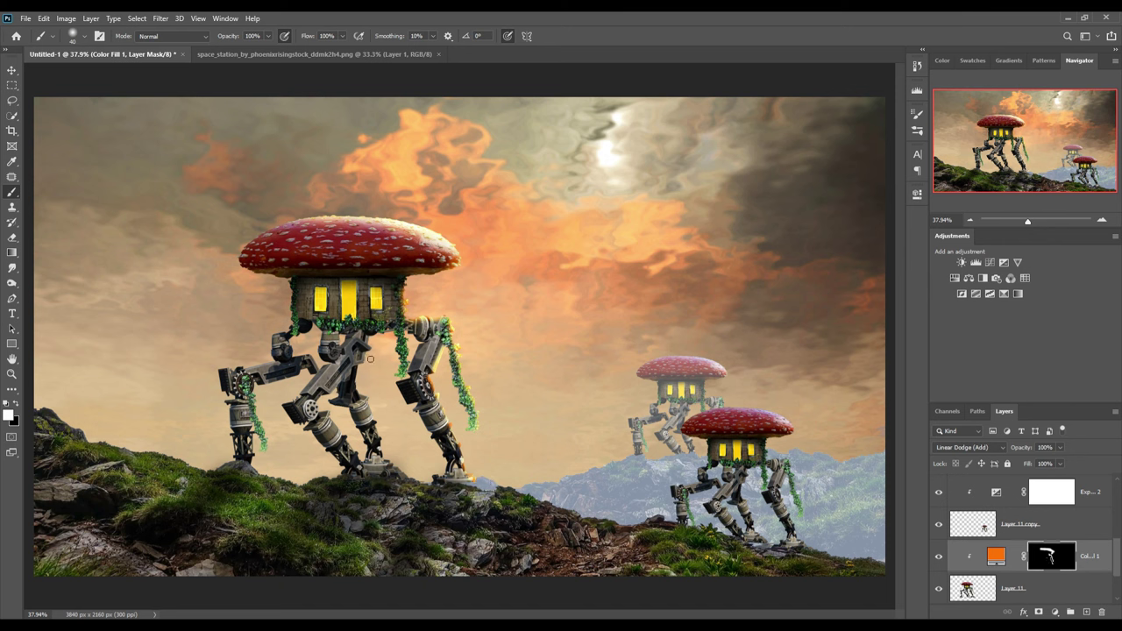
Paint orange glow on the leg, front foot and cap rim, undoing the stray vine stroke.
{"action": "left_click_drag", "start_coordinate": [361, 363], "coordinate": [354, 389]}
{"action": "left_click_drag", "start_coordinate": [391, 468], "coordinate": [403, 476]}
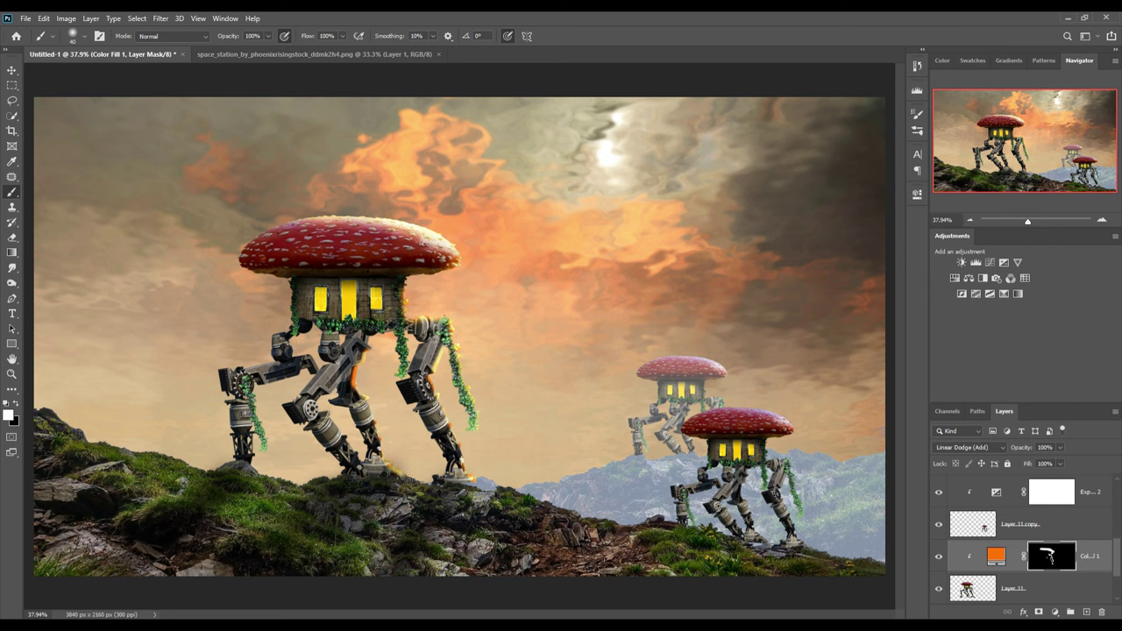
{"action": "mouse_move", "coordinate": [305, 379]}
{"action": "left_mouse_down"}
{"action": "mouse_move", "coordinate": [267, 388]}
{"action": "mouse_move", "coordinate": [262, 458]}
{"action": "left_mouse_up"}
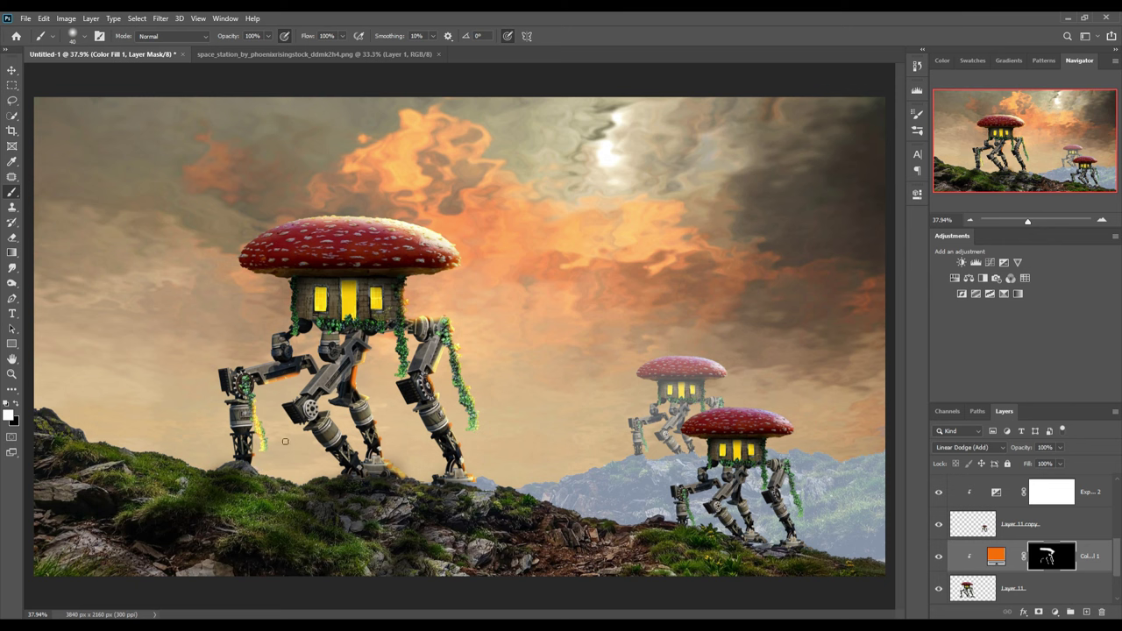
{"action": "key", "text": "ctrl+z"}
{"action": "left_click_drag", "start_coordinate": [460, 253], "coordinate": [454, 276]}
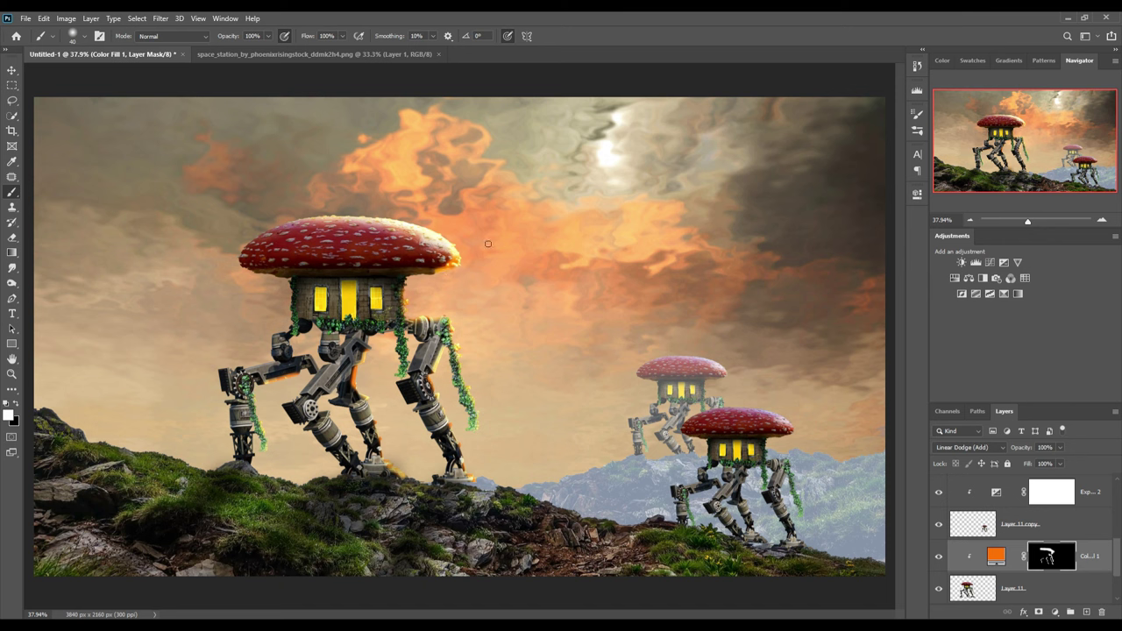
{"action": "left_click_drag", "start_coordinate": [360, 218], "coordinate": [282, 222]}
Add a new Linear Dodge (Add) layer above Layer 1.
{"action": "key", "text": "v"}
{"action": "key", "text": "ctrl+v"}
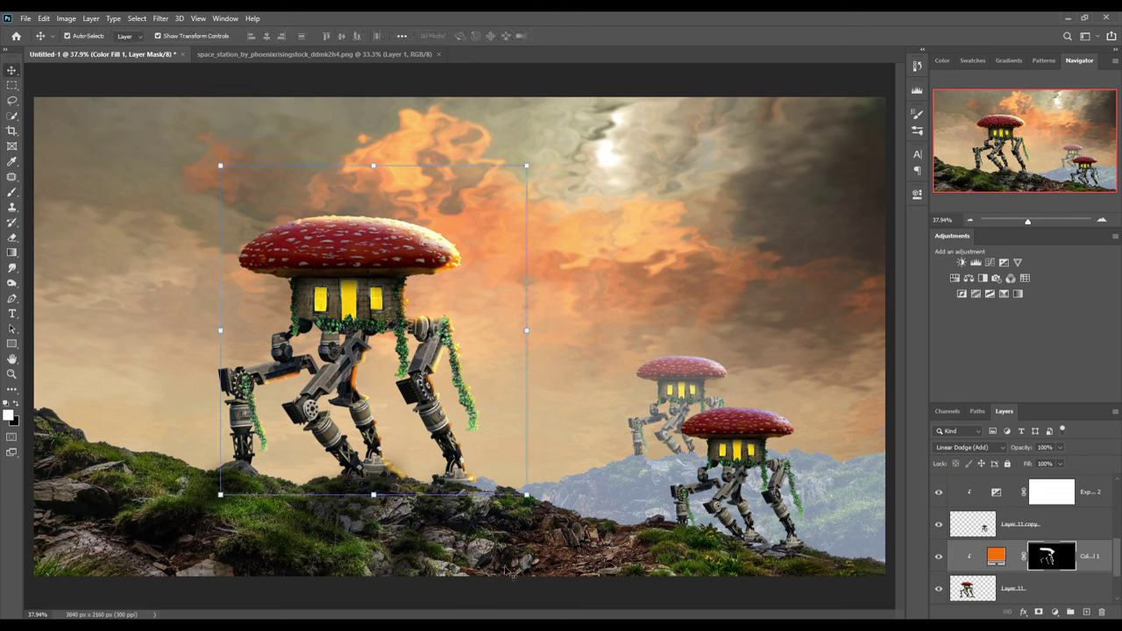
{"action": "left_click_drag", "start_coordinate": [1115, 507], "coordinate": [1114, 580]}
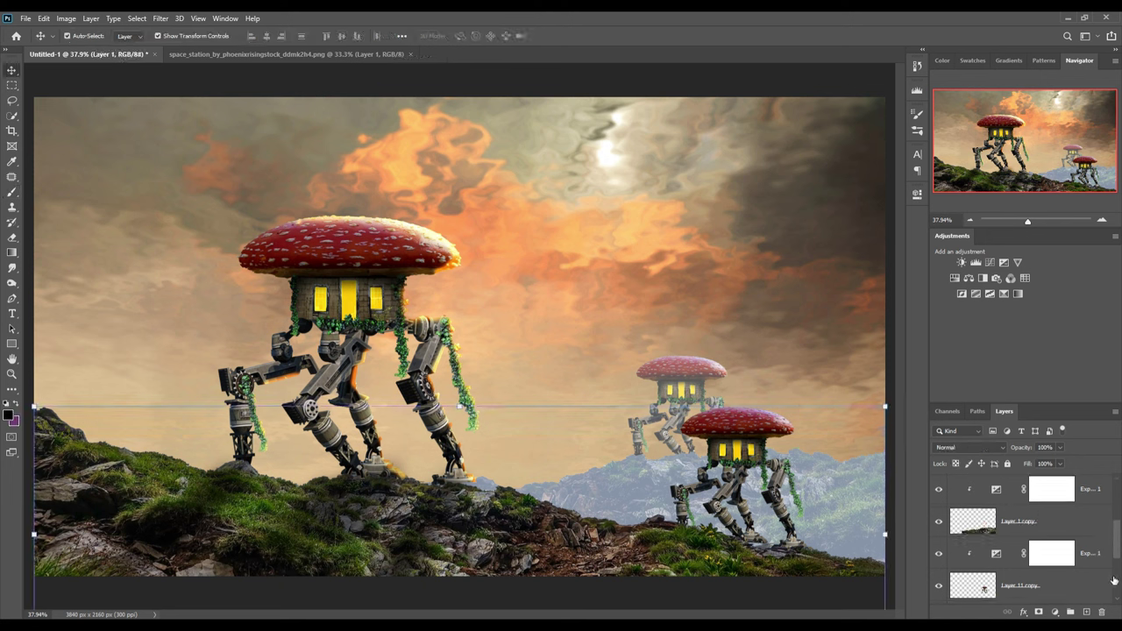
{"action": "scroll", "coordinate": [1113, 565], "scroll_direction": "up", "scroll_amount": 3}
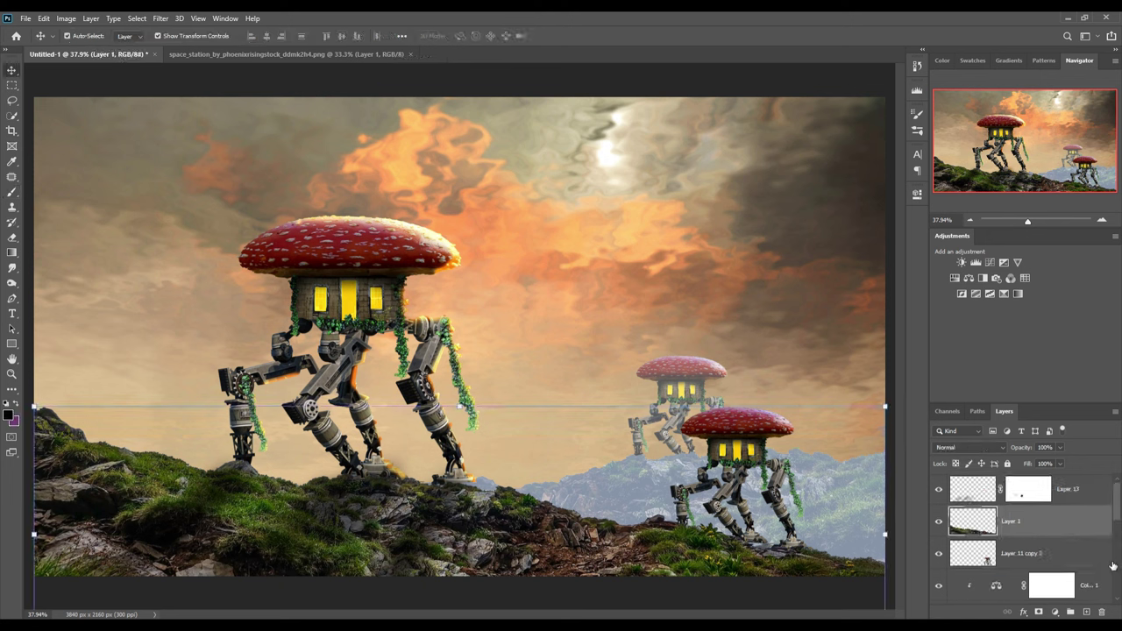
{"action": "left_click", "coordinate": [1087, 612]}
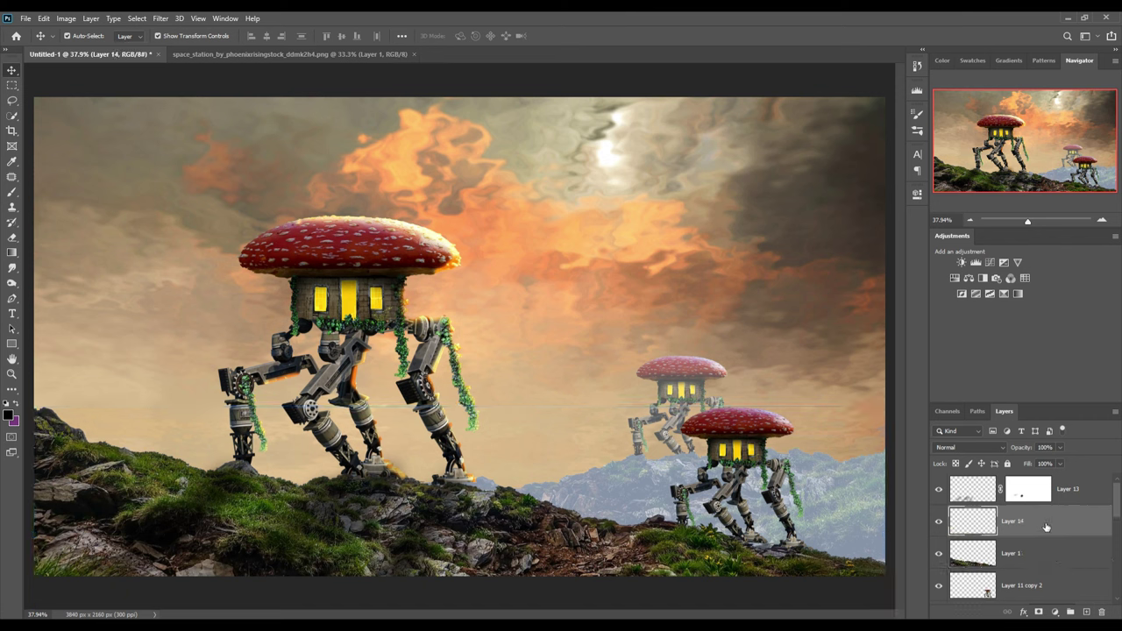
{"action": "left_click", "coordinate": [968, 447]}
{"action": "left_click", "coordinate": [959, 443]}
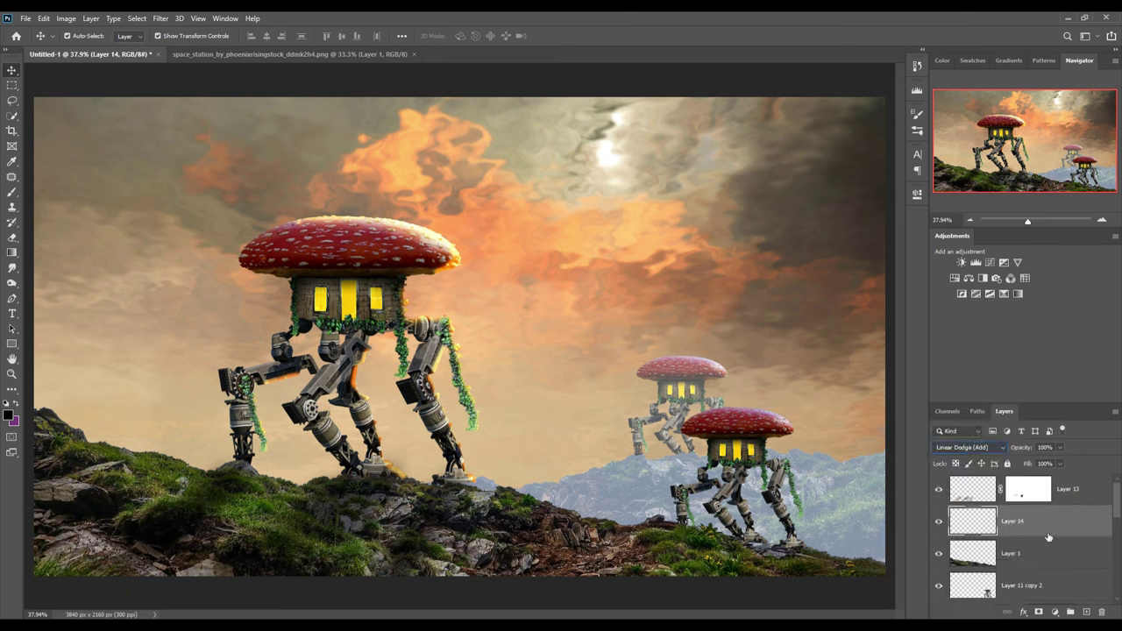
Add a Solid Color fill layer previewing orange across the scene.
{"action": "left_click", "coordinate": [1060, 612]}
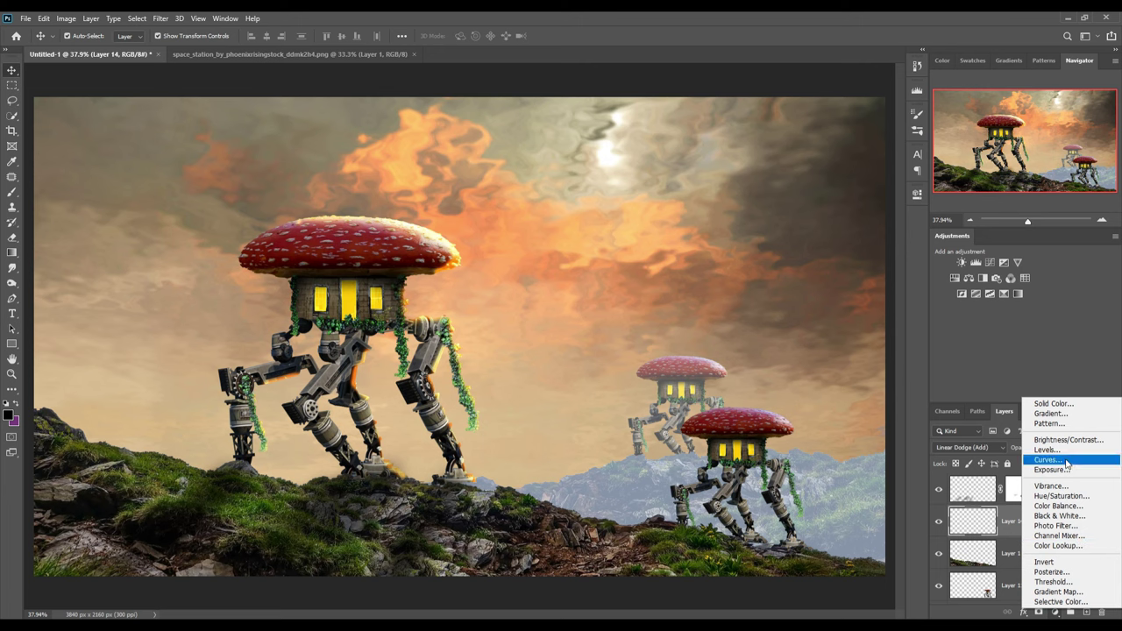
{"action": "left_click", "coordinate": [1053, 404]}
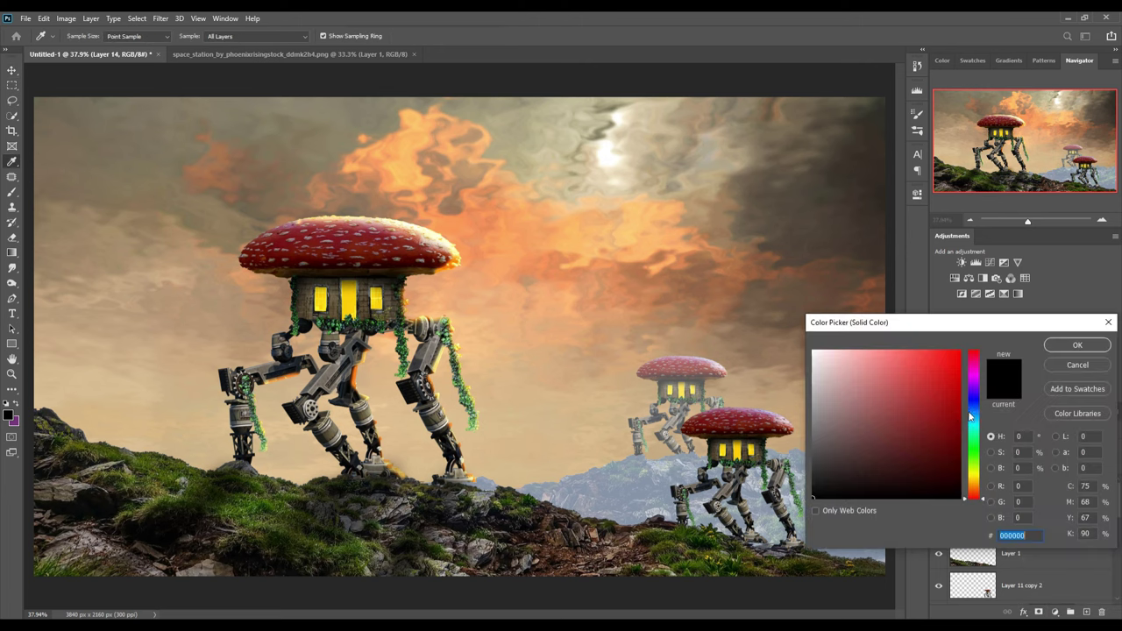
{"action": "left_click", "coordinate": [959, 352]}
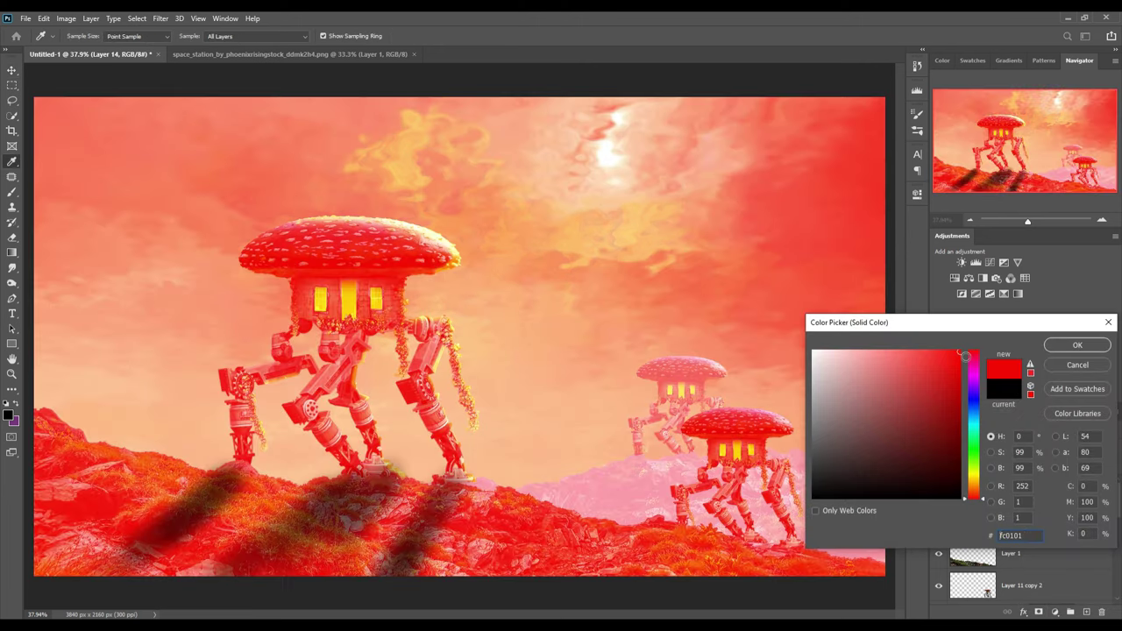
{"action": "left_click_drag", "start_coordinate": [983, 499], "coordinate": [987, 491]}
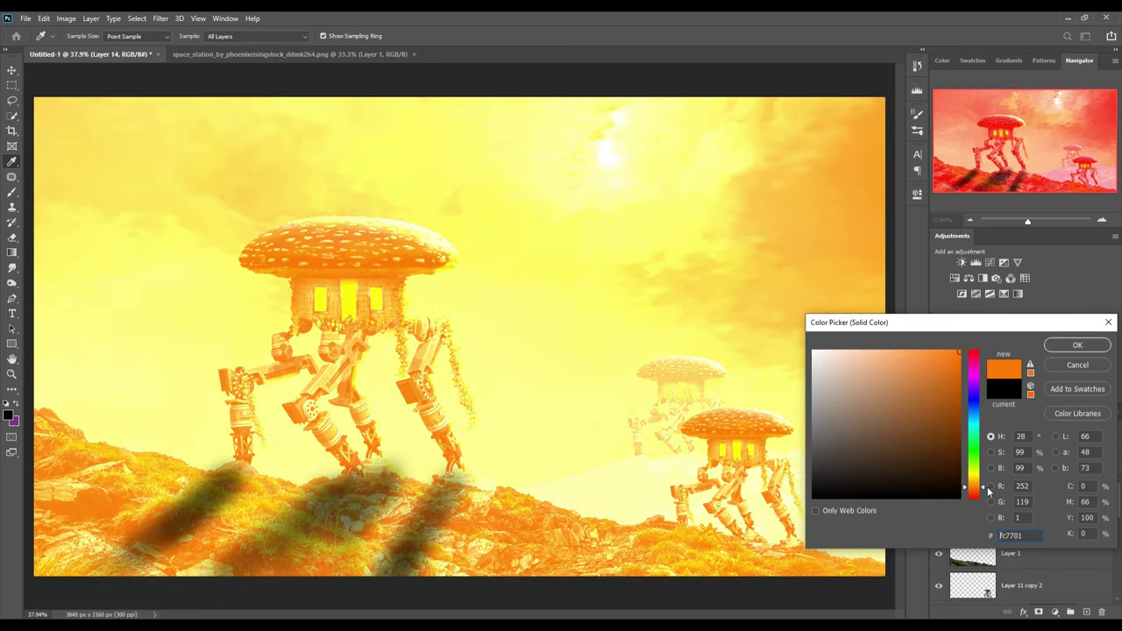
Apply orange #fc7701, invert the fill's mask, and clip it to the hill layer.
{"action": "left_click", "coordinate": [1077, 345]}
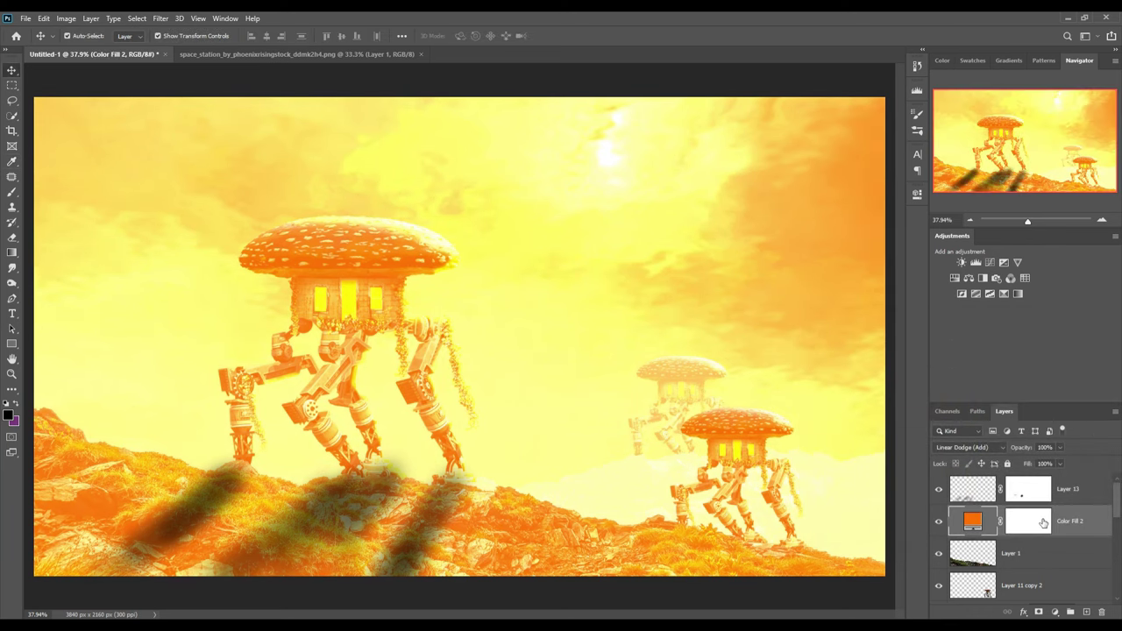
{"action": "left_click", "coordinate": [1027, 520]}
{"action": "key", "text": "ctrl+i"}
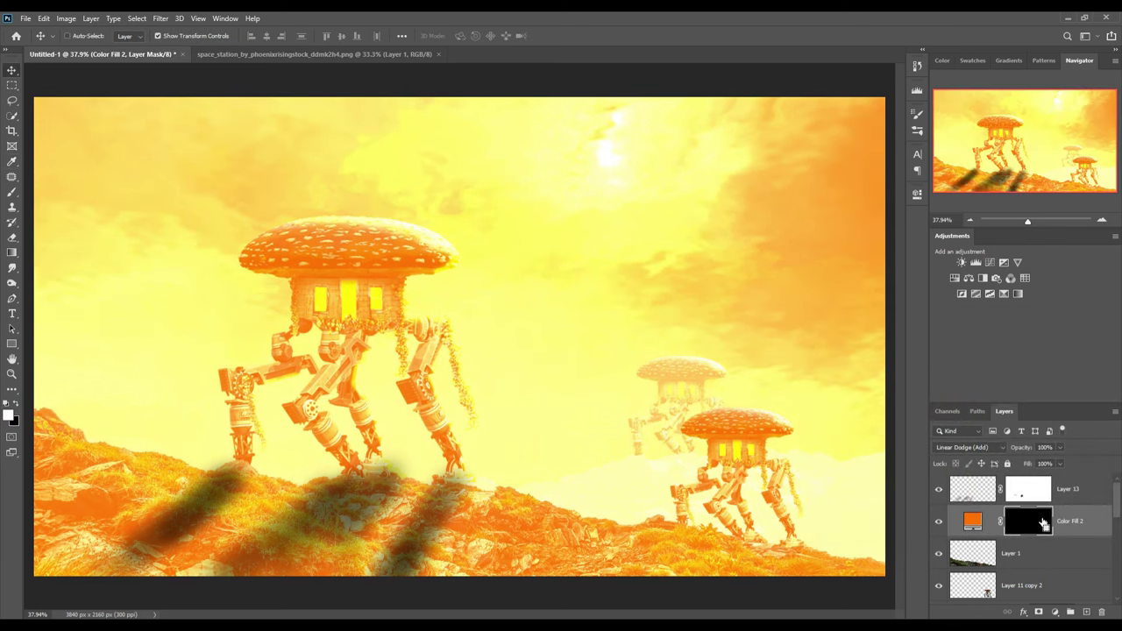
{"action": "right_click", "coordinate": [1043, 523]}
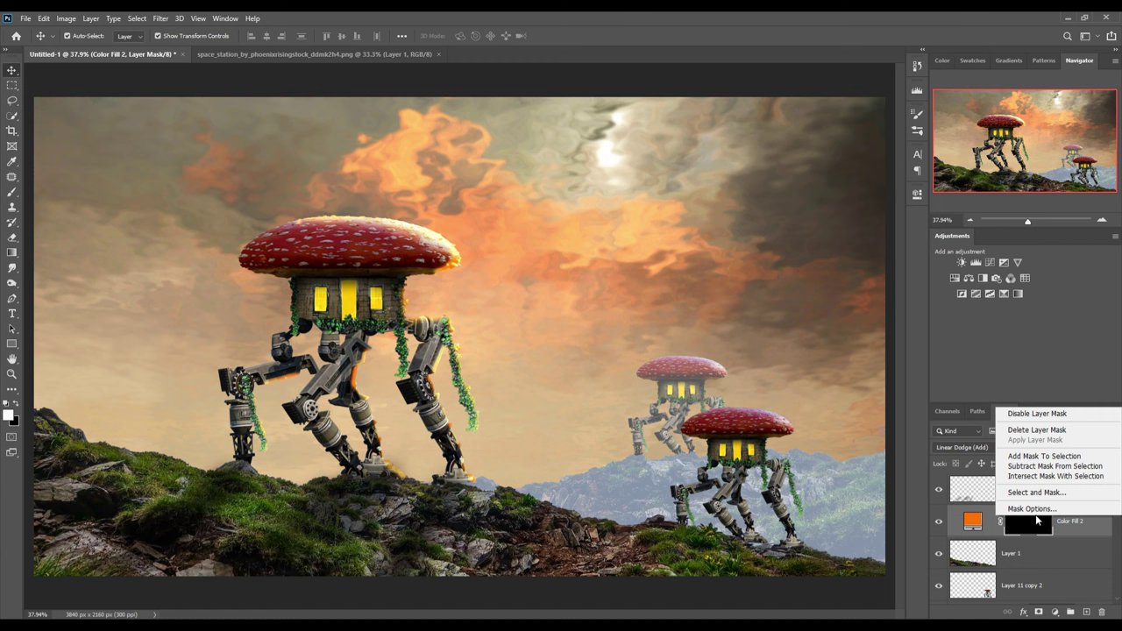
{"action": "right_click", "coordinate": [975, 521]}
{"action": "right_click", "coordinate": [1078, 524]}
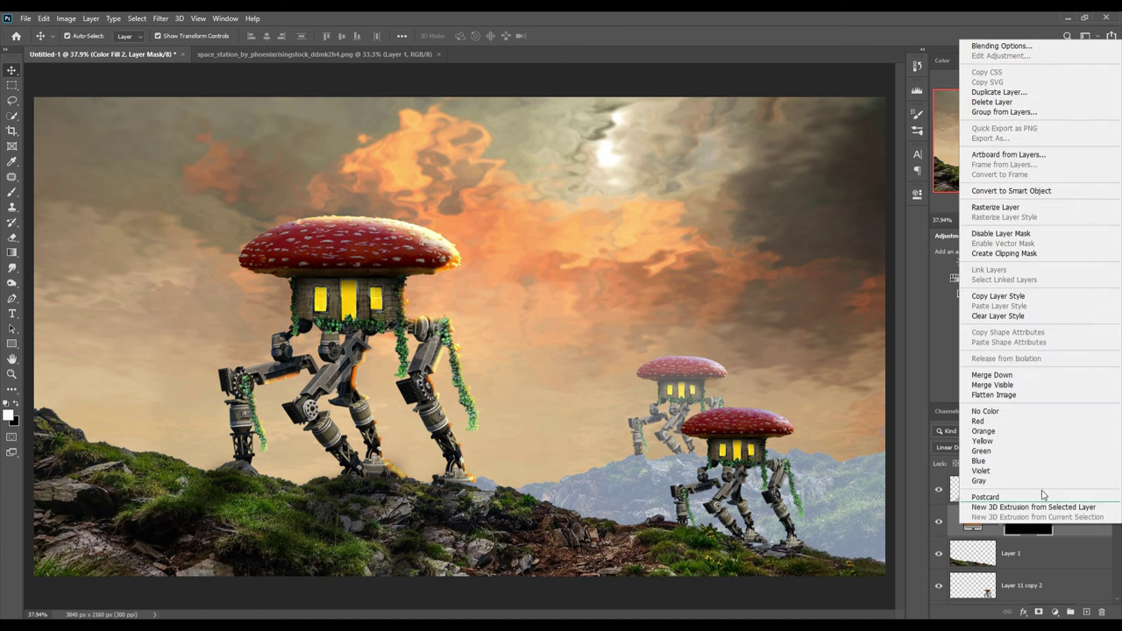
{"action": "left_click", "coordinate": [1017, 252]}
Paint orange glow along the hill crest with a roughly 300 px brush.
{"action": "left_click", "coordinate": [12, 195]}
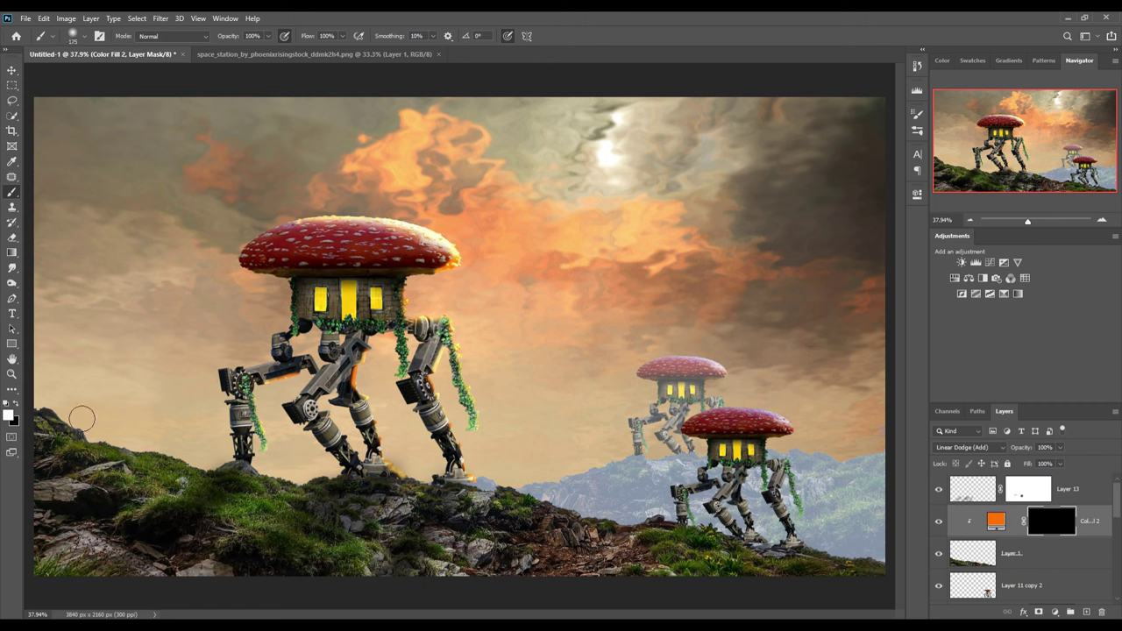
{"action": "key", "text": "bracketright"}
{"action": "key", "text": "bracketright"}
{"action": "key", "text": "bracketright"}
{"action": "mouse_move", "coordinate": [82, 406]}
{"action": "left_mouse_down"}
{"action": "mouse_move", "coordinate": [281, 466]}
{"action": "mouse_move", "coordinate": [456, 477]}
{"action": "mouse_move", "coordinate": [501, 466]}
{"action": "mouse_move", "coordinate": [701, 539]}
{"action": "mouse_move", "coordinate": [865, 536]}
{"action": "mouse_move", "coordinate": [815, 554]}
{"action": "mouse_move", "coordinate": [884, 561]}
{"action": "left_mouse_up"}
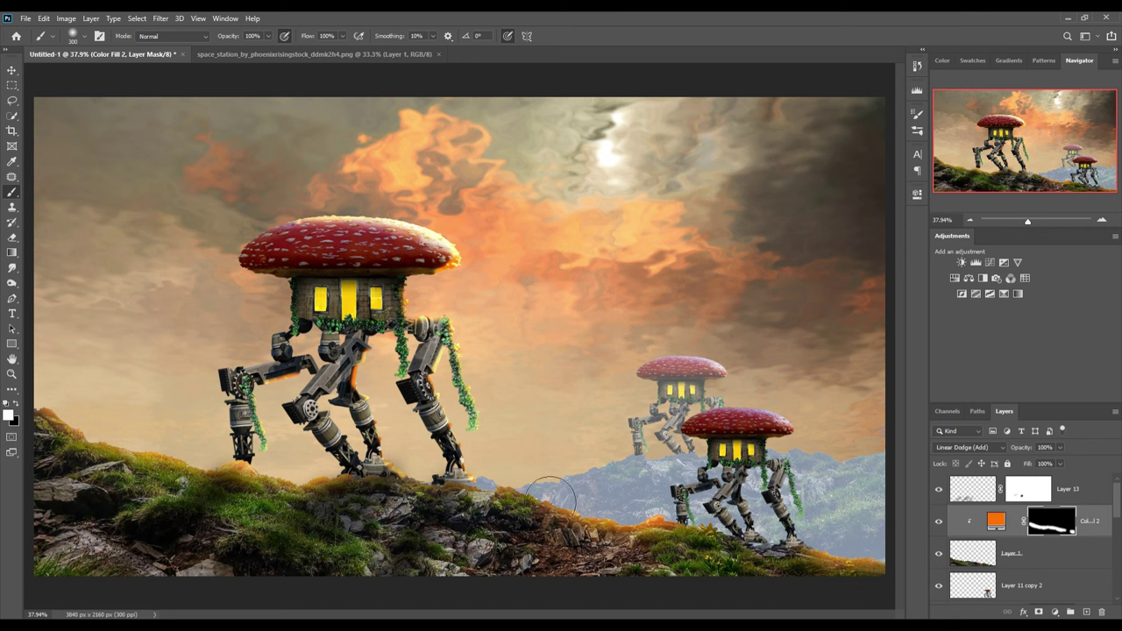
{"action": "mouse_move", "coordinate": [533, 471]}
{"action": "left_mouse_down"}
{"action": "mouse_move", "coordinate": [513, 483]}
{"action": "mouse_move", "coordinate": [613, 522]}
{"action": "left_mouse_up"}
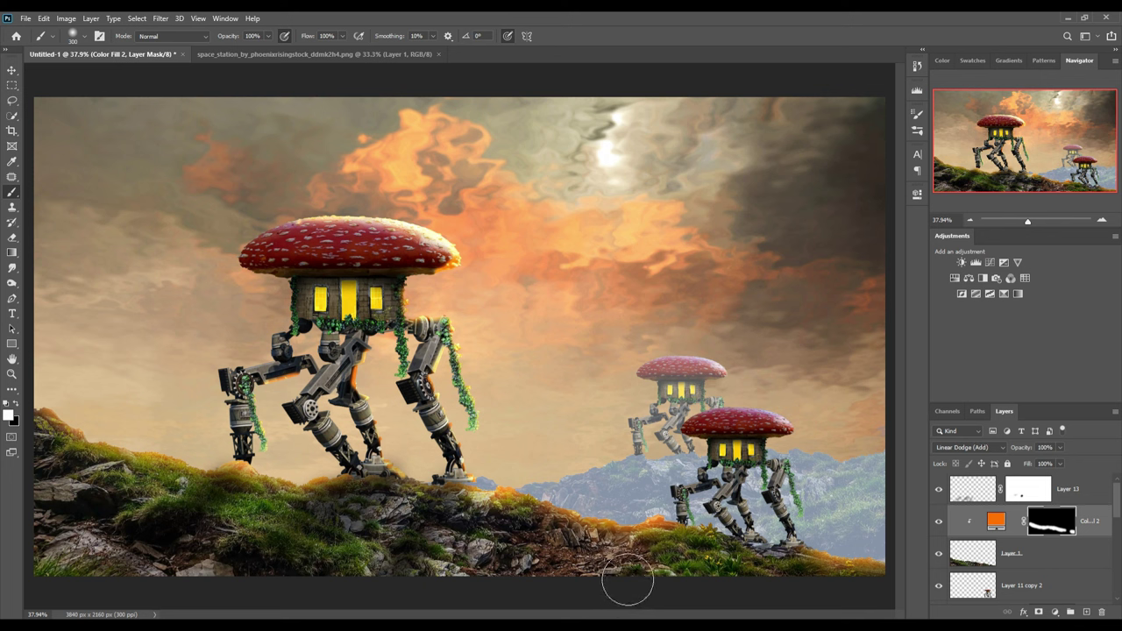
Set the mountains' Color Balance 1 midtones to Red +54 and Yellow −58.
{"action": "left_click", "coordinate": [12, 70]}
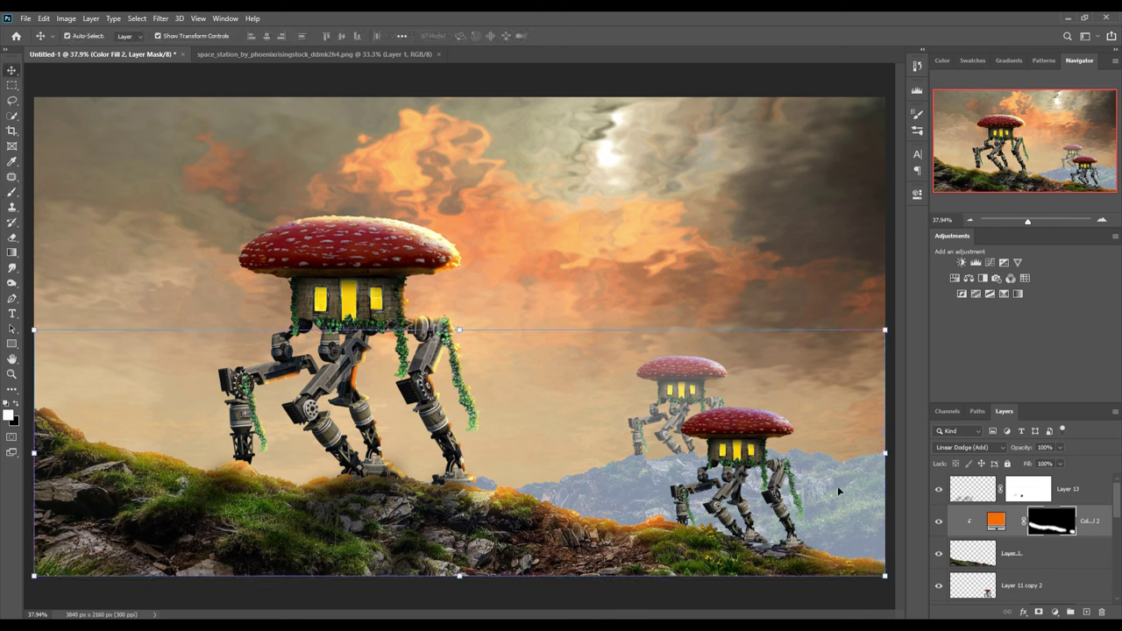
{"action": "scroll", "coordinate": [1025, 535], "scroll_direction": "down", "scroll_amount": 3}
{"action": "left_click", "coordinate": [1056, 523]}
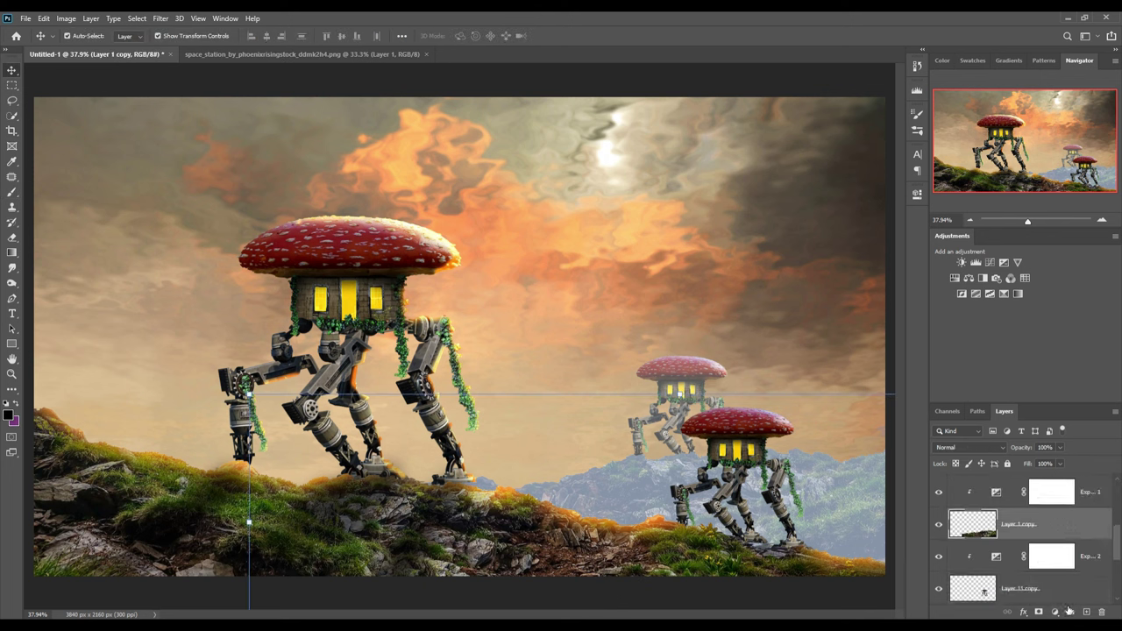
{"action": "scroll", "coordinate": [997, 492], "scroll_direction": "up", "scroll_amount": 1}
{"action": "double_click", "coordinate": [996, 493]}
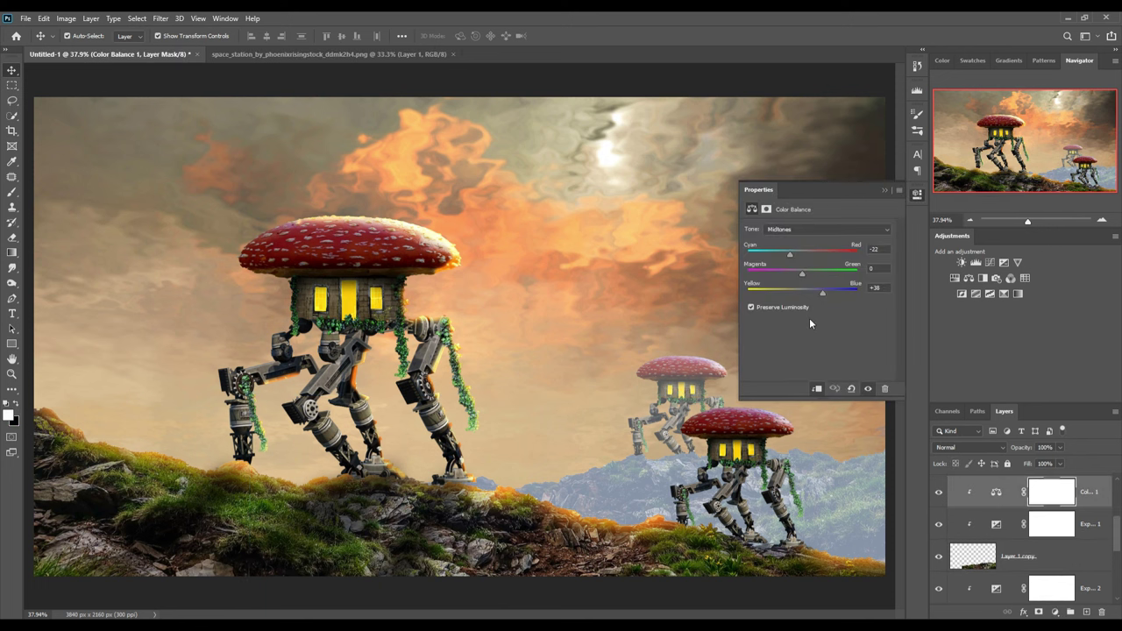
{"action": "left_click_drag", "start_coordinate": [822, 293], "coordinate": [777, 292]}
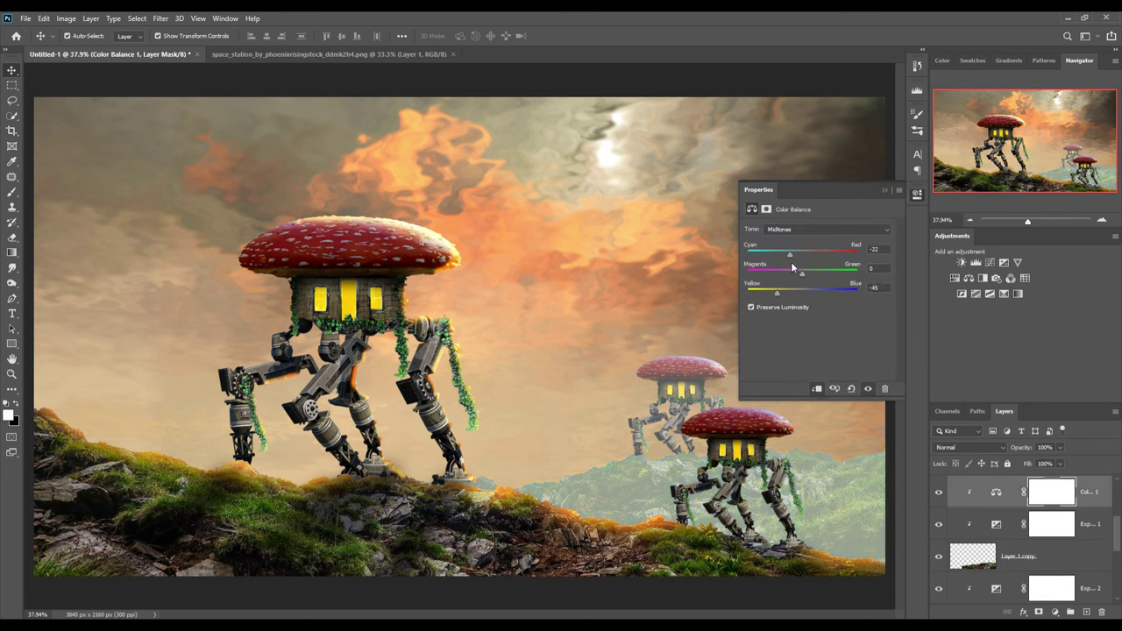
{"action": "left_click_drag", "start_coordinate": [791, 253], "coordinate": [830, 254]}
{"action": "left_click_drag", "start_coordinate": [778, 293], "coordinate": [769, 293]}
{"action": "left_click", "coordinate": [884, 189]}
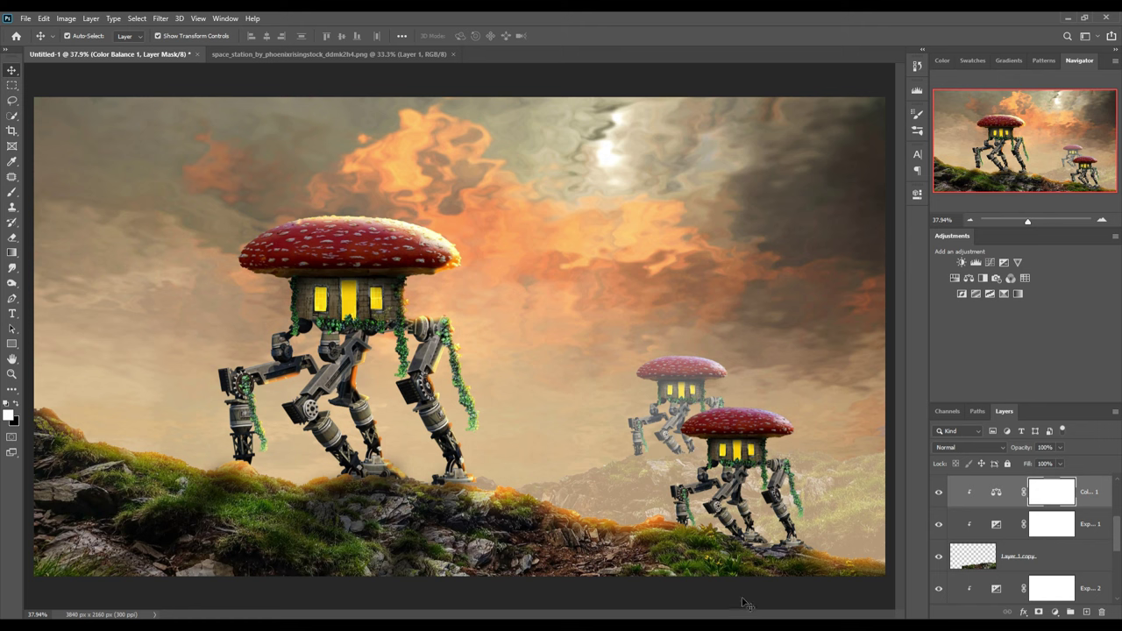
{"action": "left_click", "coordinate": [720, 510]}
Add a new layer, set the brush to 80 px at 23% opacity, and move Layer 14 above Layer 11 copy 2.
{"action": "left_click", "coordinate": [1082, 521]}
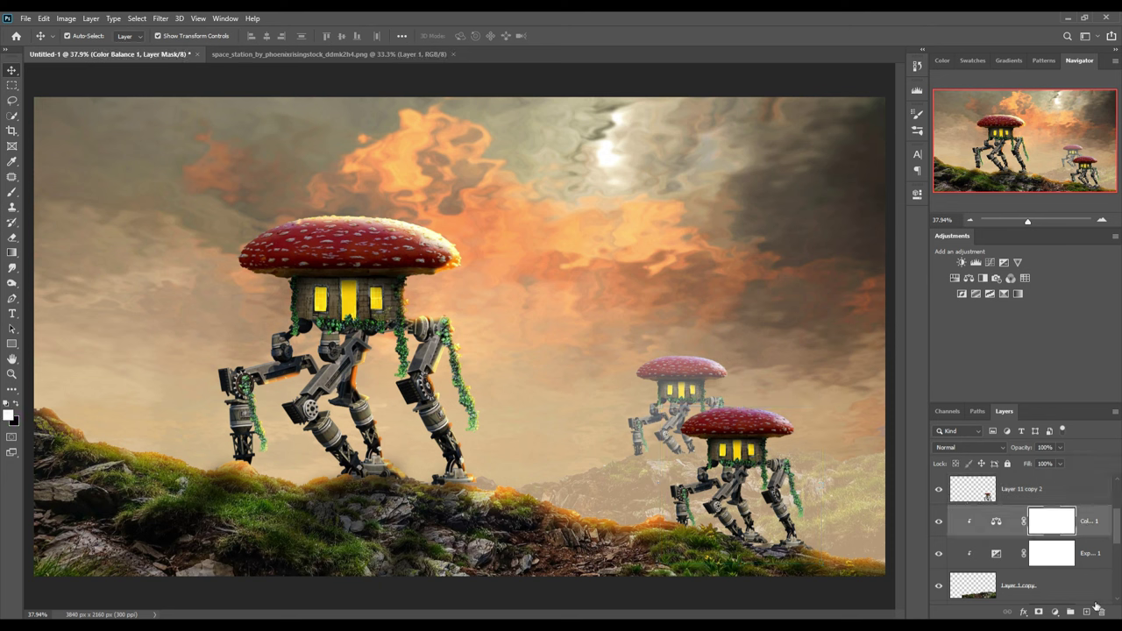
{"action": "left_click", "coordinate": [1087, 611]}
{"action": "key", "text": "b"}
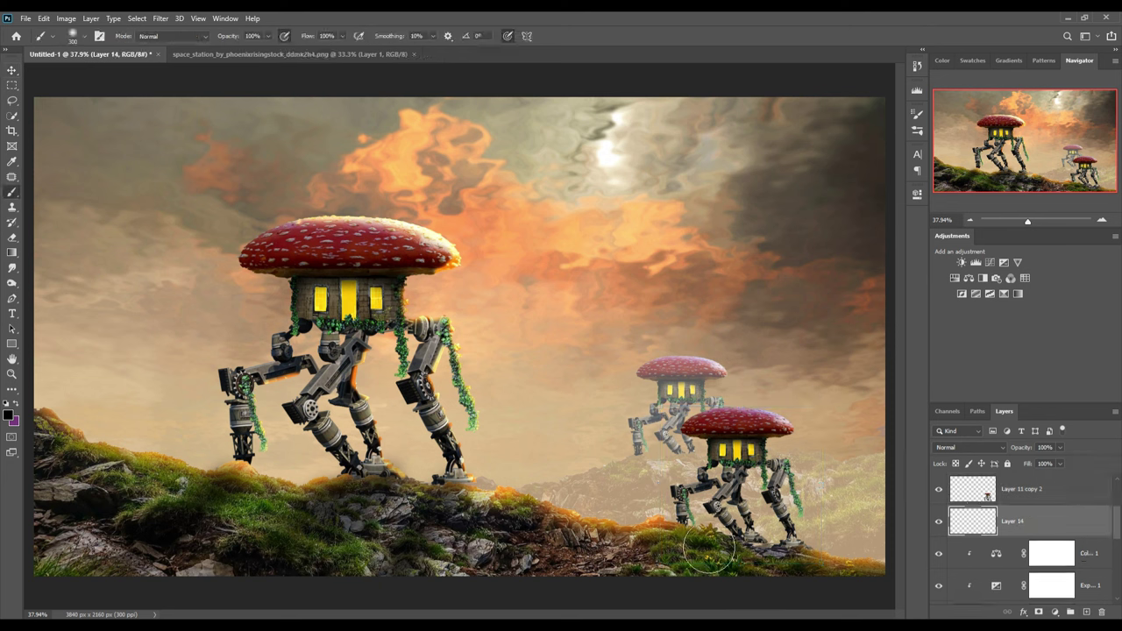
{"action": "key", "text": "bracketleft"}
{"action": "key", "text": "bracketleft"}
{"action": "key", "text": "bracketleft"}
{"action": "key", "text": "bracketleft"}
{"action": "left_click", "coordinate": [268, 36]}
{"action": "left_click_drag", "start_coordinate": [254, 52], "coordinate": [227, 53]}
{"action": "key", "text": "bracketleft"}
{"action": "mouse_move", "coordinate": [1040, 520]}
{"action": "left_mouse_down"}
{"action": "mouse_move", "coordinate": [1050, 492]}
{"action": "mouse_move", "coordinate": [1041, 513]}
{"action": "left_mouse_up"}
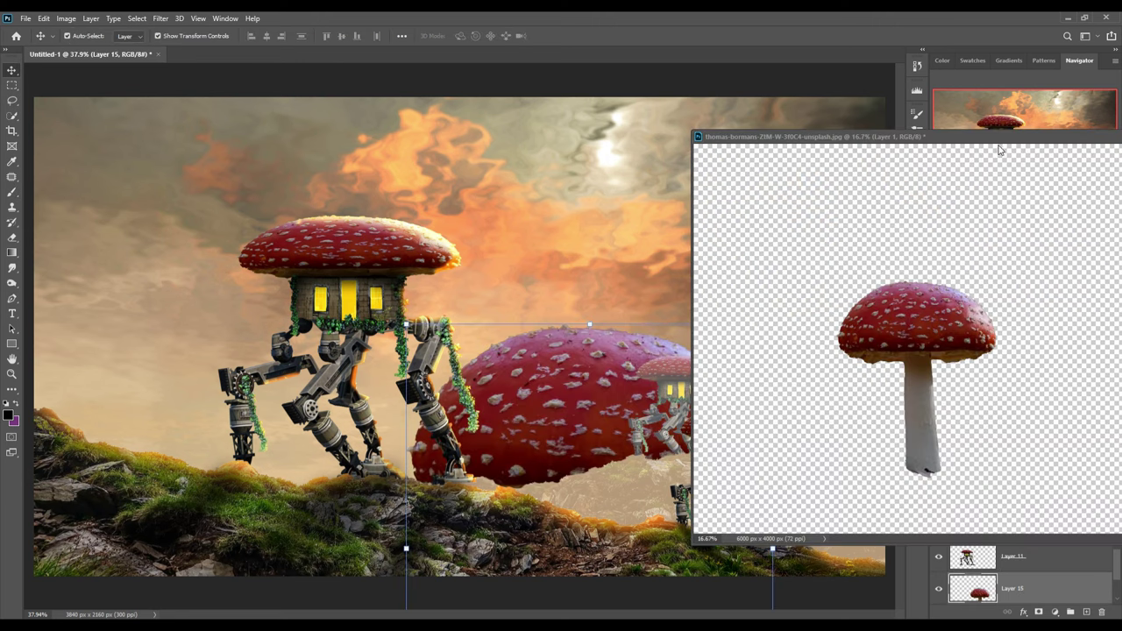
Drag the cut-out fly agaric mushroom into the composite and shrink it to about half size.
{"action": "left_click", "coordinate": [1002, 147]}
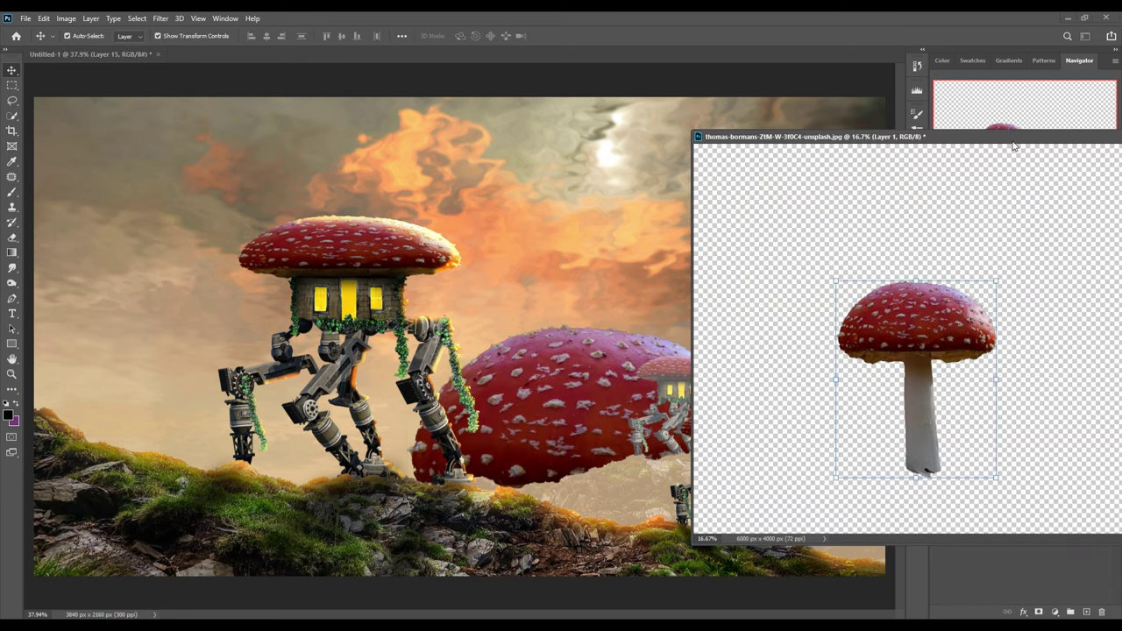
{"action": "left_click_drag", "start_coordinate": [1012, 138], "coordinate": [763, 125]}
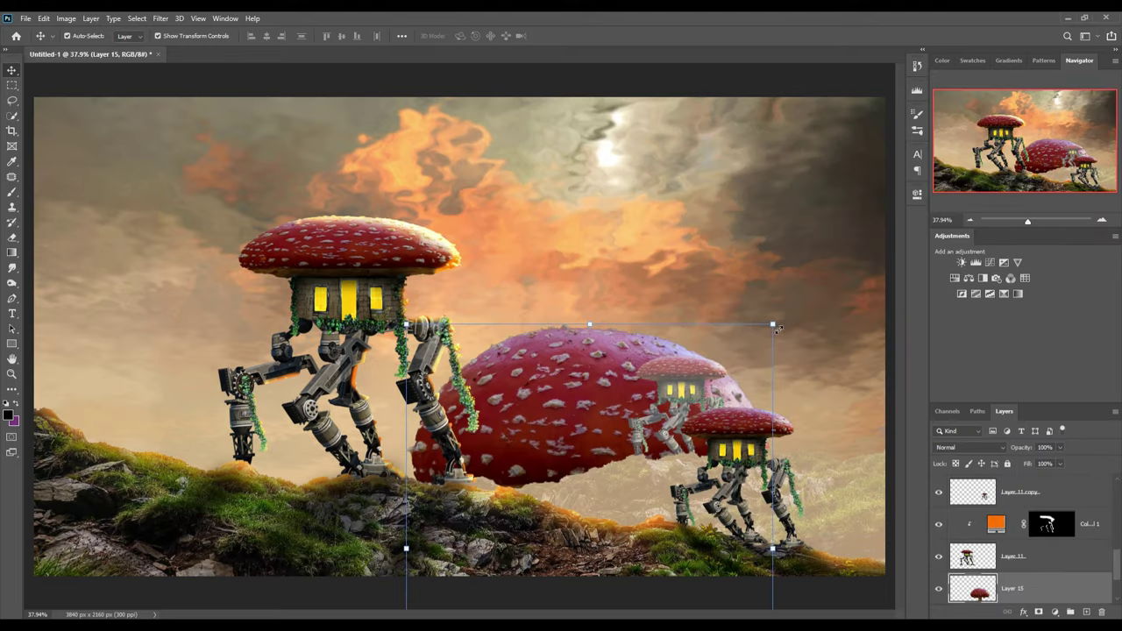
{"action": "mouse_move", "coordinate": [772, 325]}
{"action": "left_mouse_down"}
{"action": "mouse_move", "coordinate": [683, 143]}
{"action": "mouse_move", "coordinate": [577, 270]}
{"action": "mouse_move", "coordinate": [561, 401]}
{"action": "mouse_move", "coordinate": [564, 391]}
{"action": "left_mouse_up"}
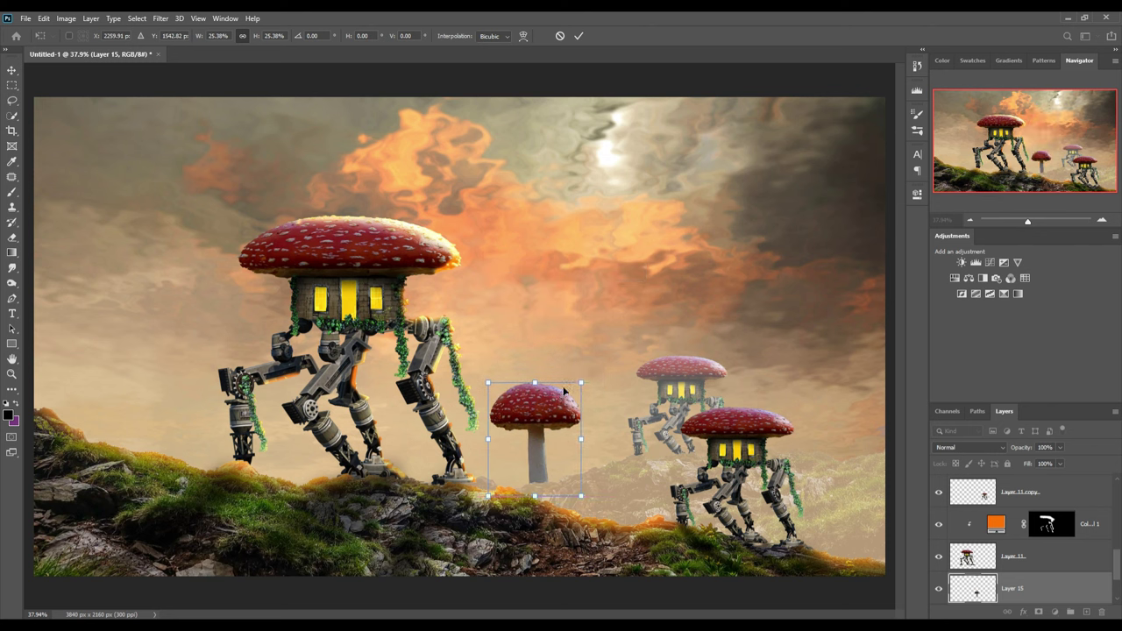
{"action": "left_click", "coordinate": [579, 36]}
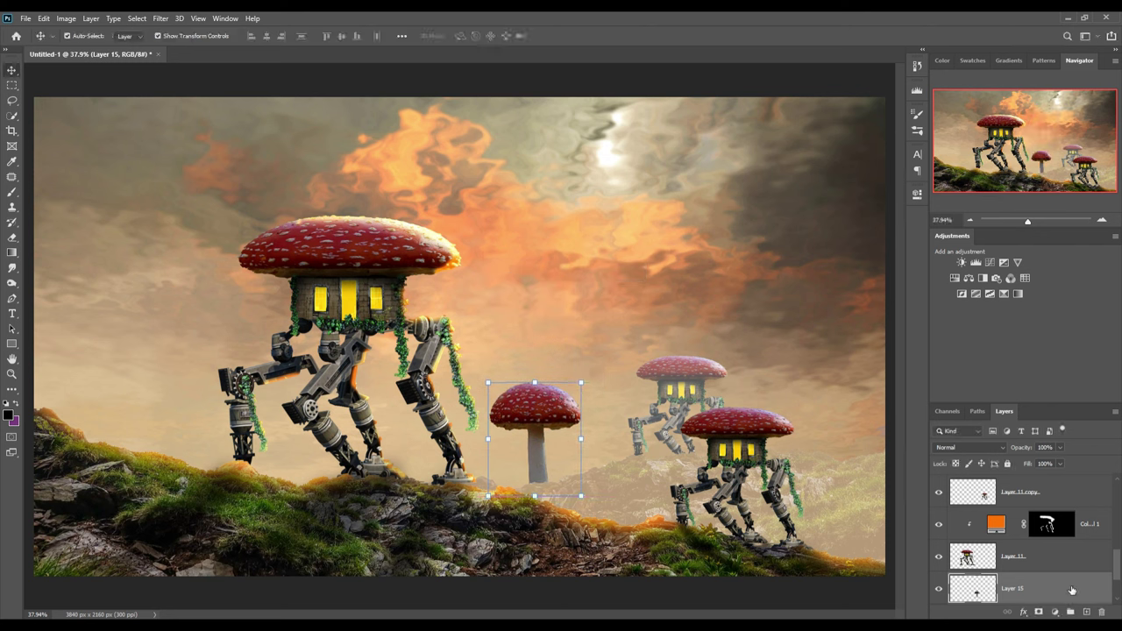
Move the mushroom onto the hill between the walkers and scale it to about 134%.
{"action": "mouse_move", "coordinate": [1069, 589]}
{"action": "left_mouse_down"}
{"action": "mouse_move", "coordinate": [1068, 461]}
{"action": "mouse_move", "coordinate": [1064, 506]}
{"action": "left_mouse_up"}
{"action": "left_click_drag", "start_coordinate": [547, 412], "coordinate": [596, 448]}
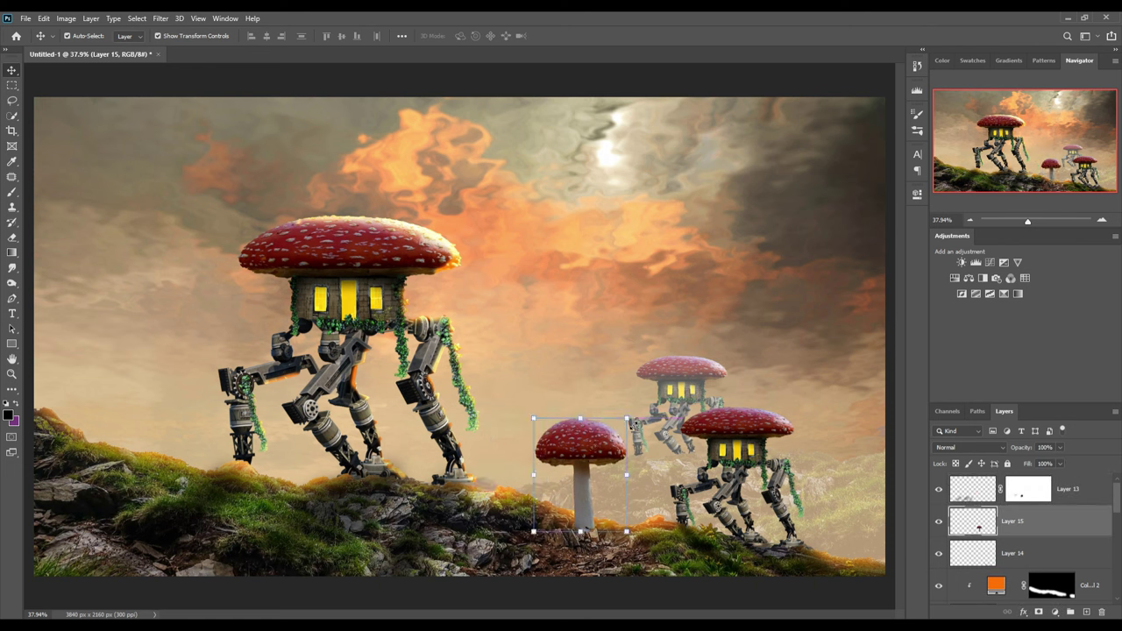
{"action": "left_click_drag", "start_coordinate": [626, 419], "coordinate": [619, 368]}
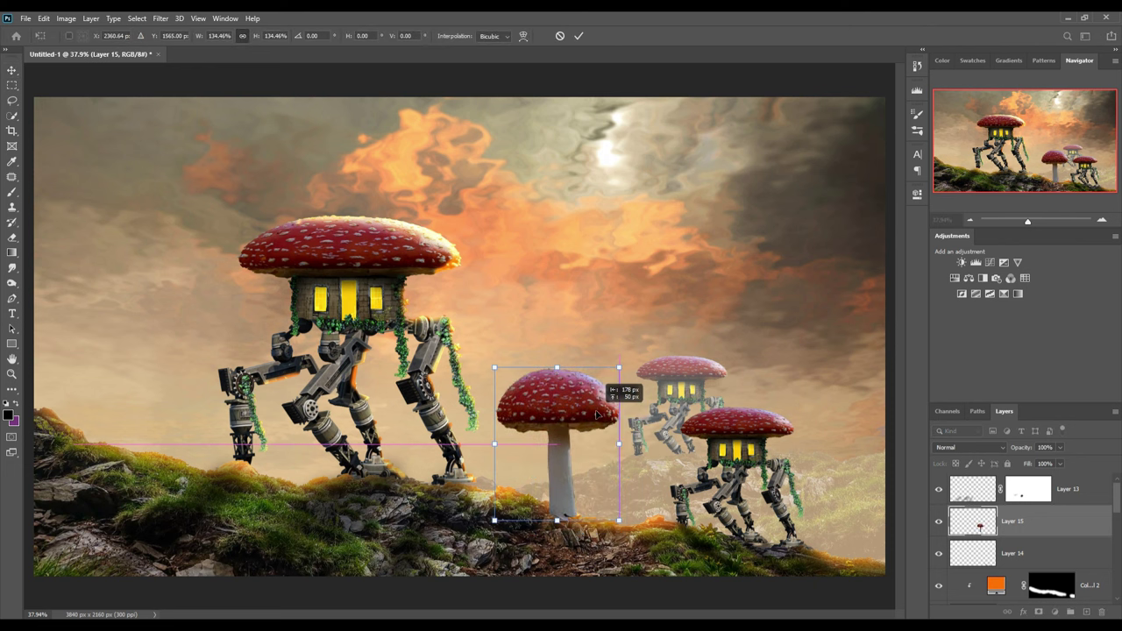
{"action": "left_click_drag", "start_coordinate": [596, 423], "coordinate": [592, 427]}
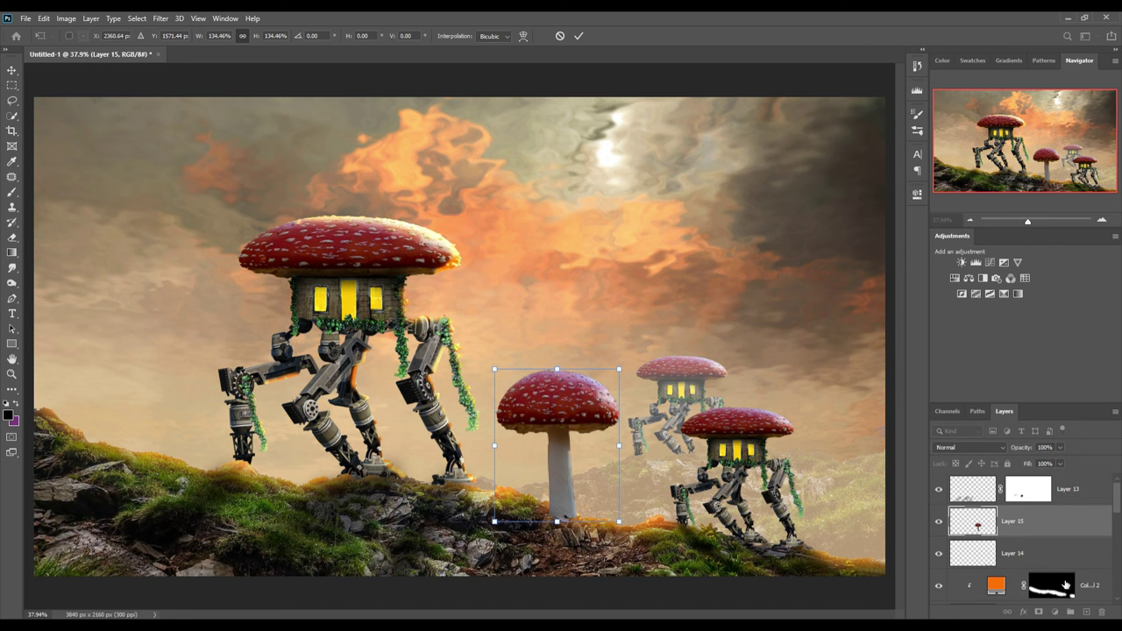
{"action": "key", "text": "Return"}
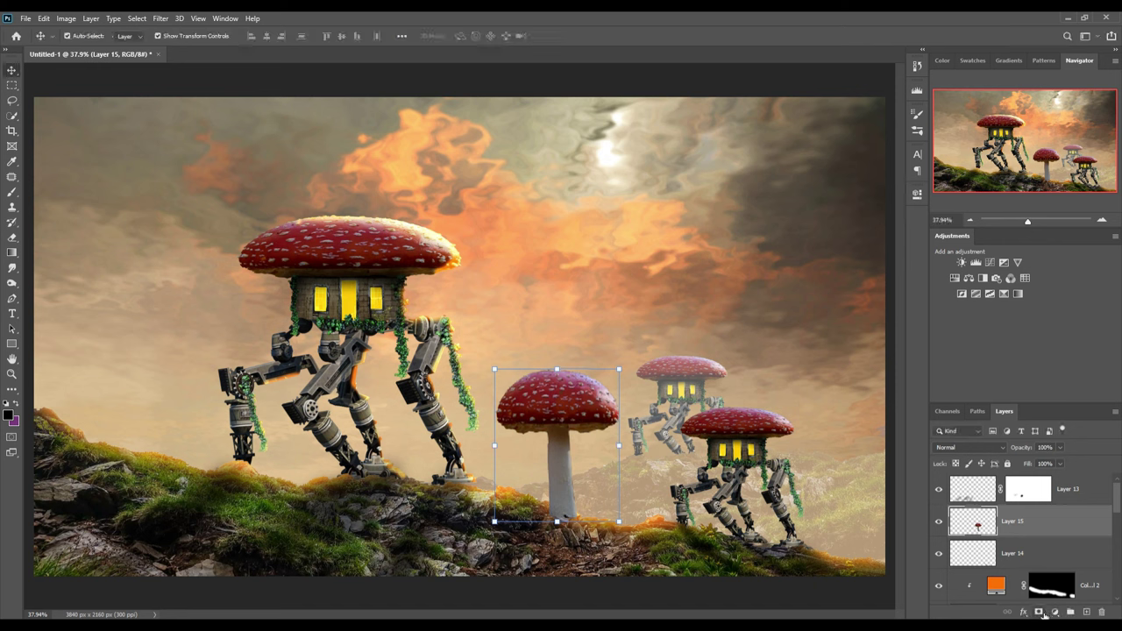
Add a layer mask to the Layer 15 mushroom and move it below the Layer 1 hill.
{"action": "left_click", "coordinate": [1040, 612]}
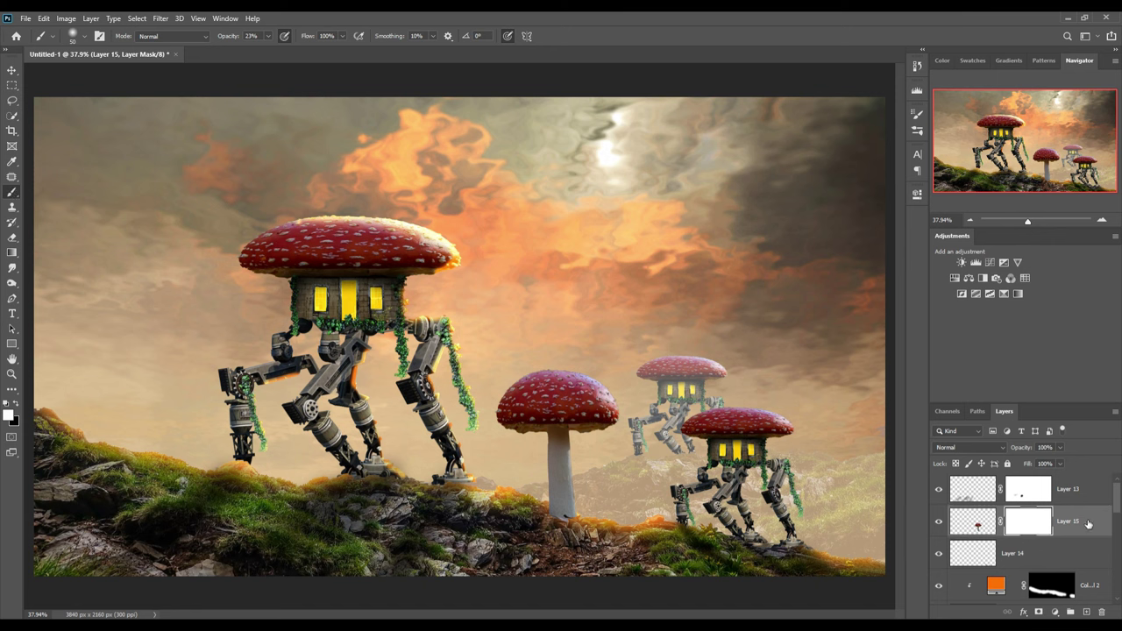
{"action": "left_click_drag", "start_coordinate": [1088, 523], "coordinate": [1092, 566]}
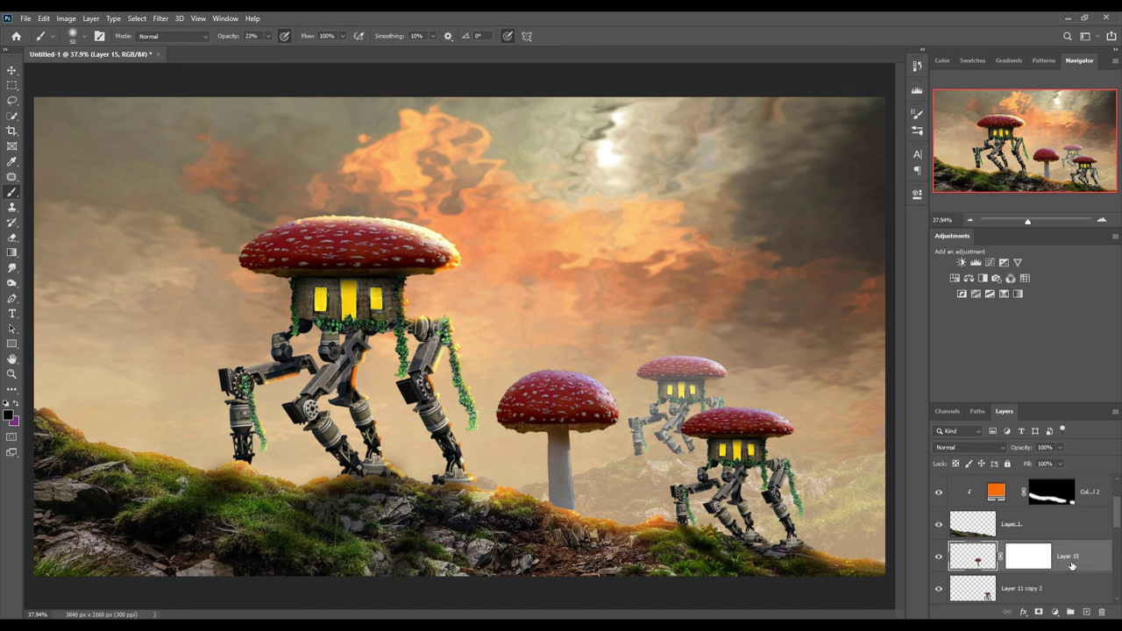
{"action": "left_click", "coordinate": [1060, 587]}
Add a new empty layer above the Color Fill 2 orange glow layer.
{"action": "left_click", "coordinate": [1062, 535]}
{"action": "scroll", "coordinate": [1082, 522], "scroll_direction": "up", "scroll_amount": 1}
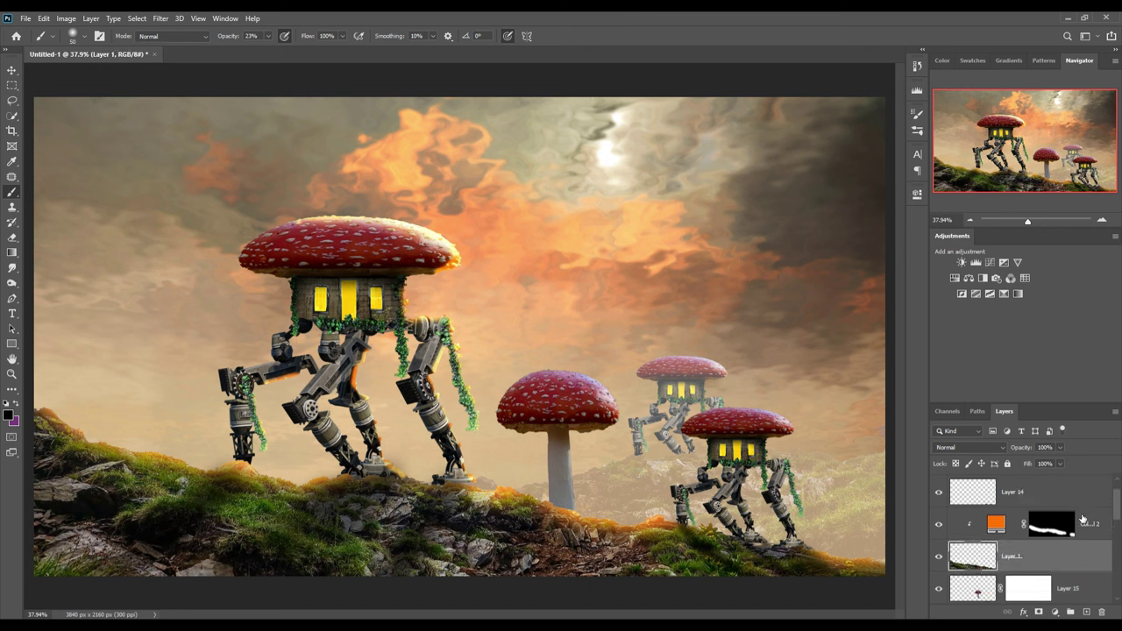
{"action": "left_click", "coordinate": [1095, 524]}
{"action": "left_click", "coordinate": [1086, 612]}
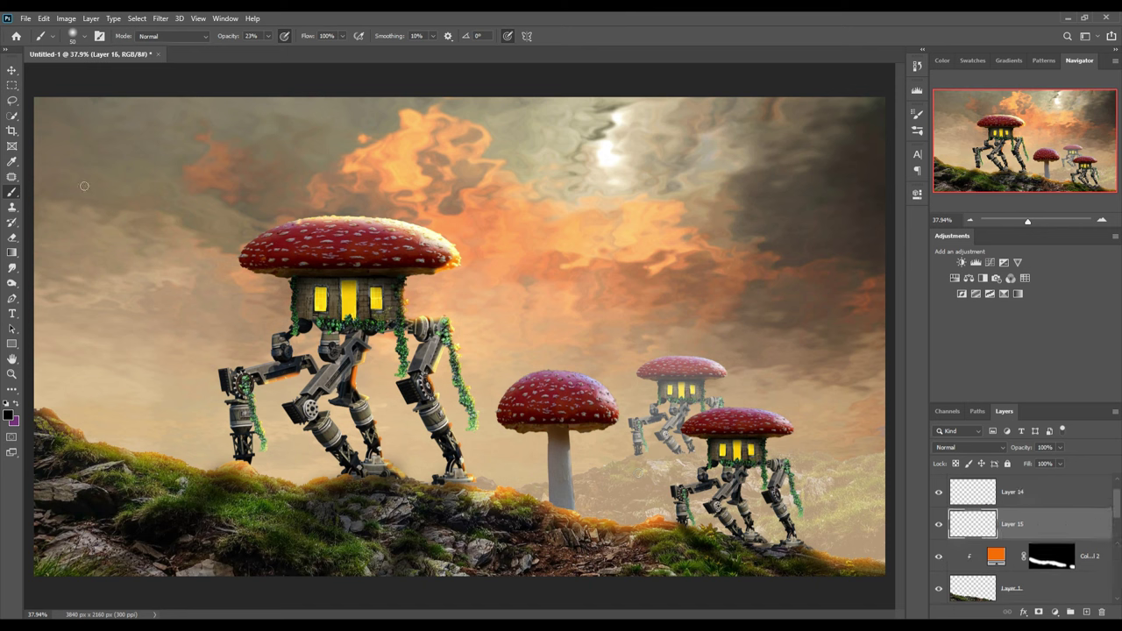
Set the brush opacity to 16%.
{"action": "left_click", "coordinate": [268, 37]}
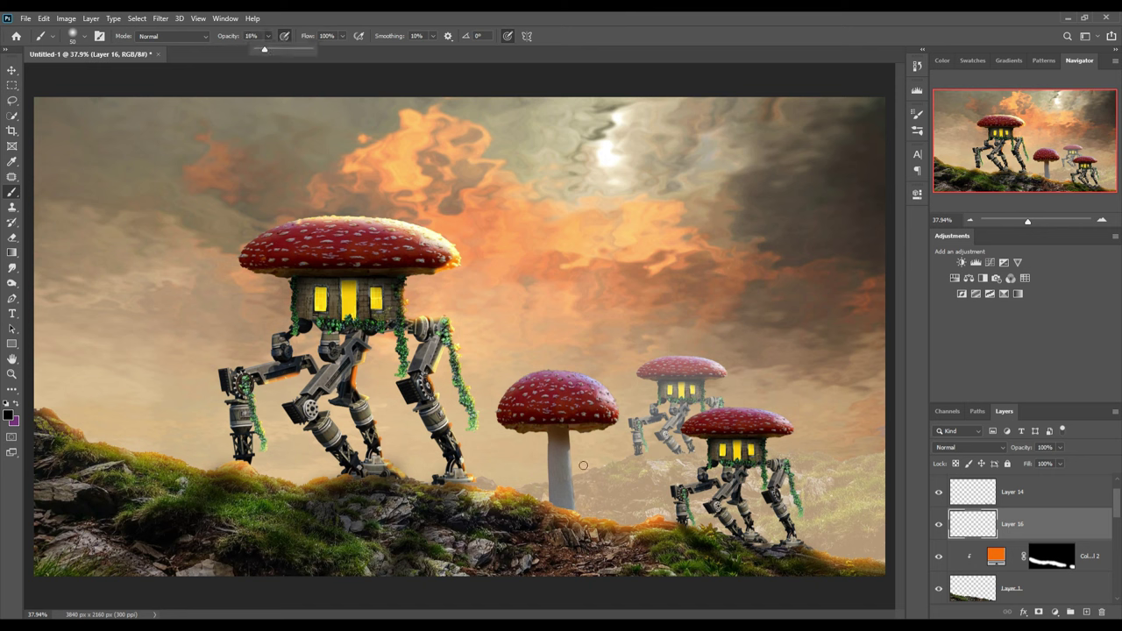
{"action": "key", "text": "1"}
{"action": "key", "text": "6"}
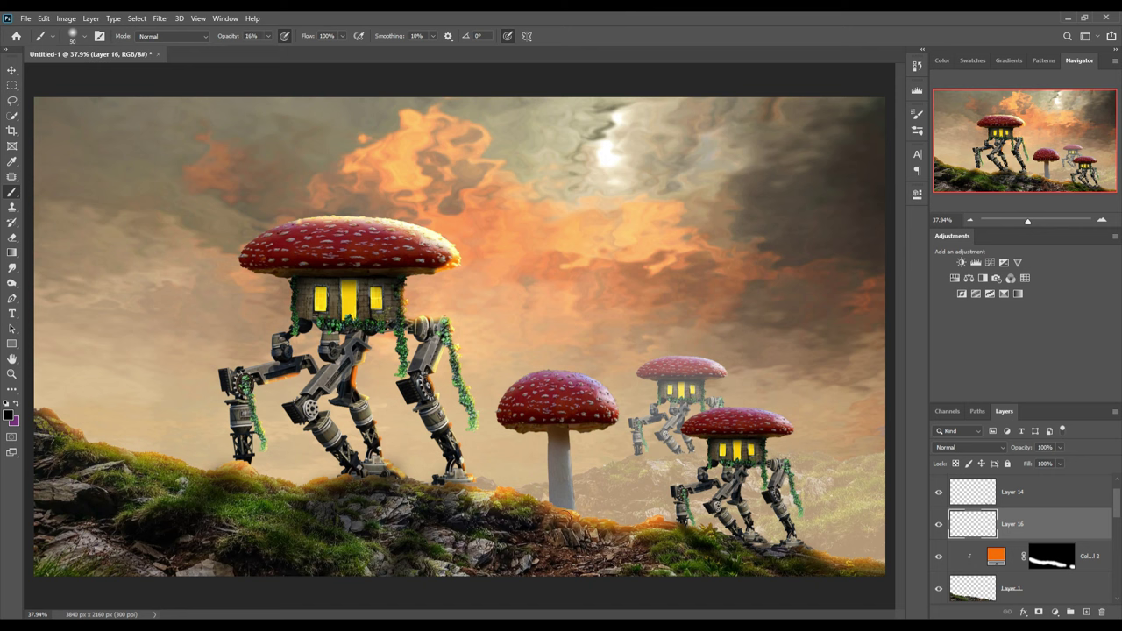
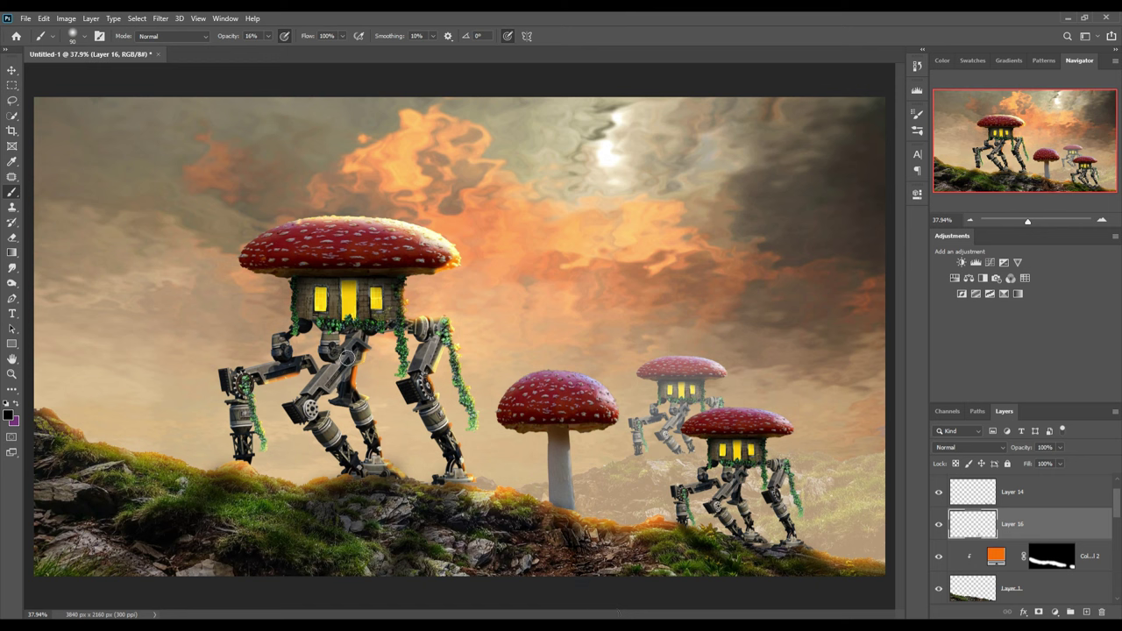
Add a Curves adjustment clipped to Layer 15, pulling the midpoint down to darken that mushroom.
{"action": "left_click", "coordinate": [12, 70]}
{"action": "left_click", "coordinate": [578, 408]}
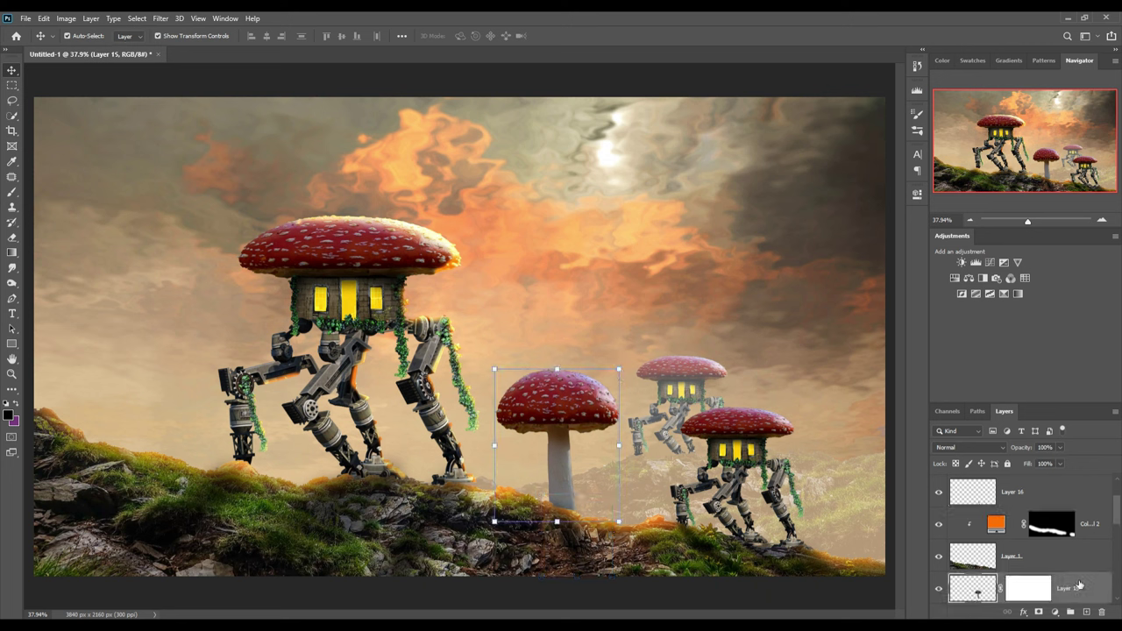
{"action": "left_click", "coordinate": [1059, 613]}
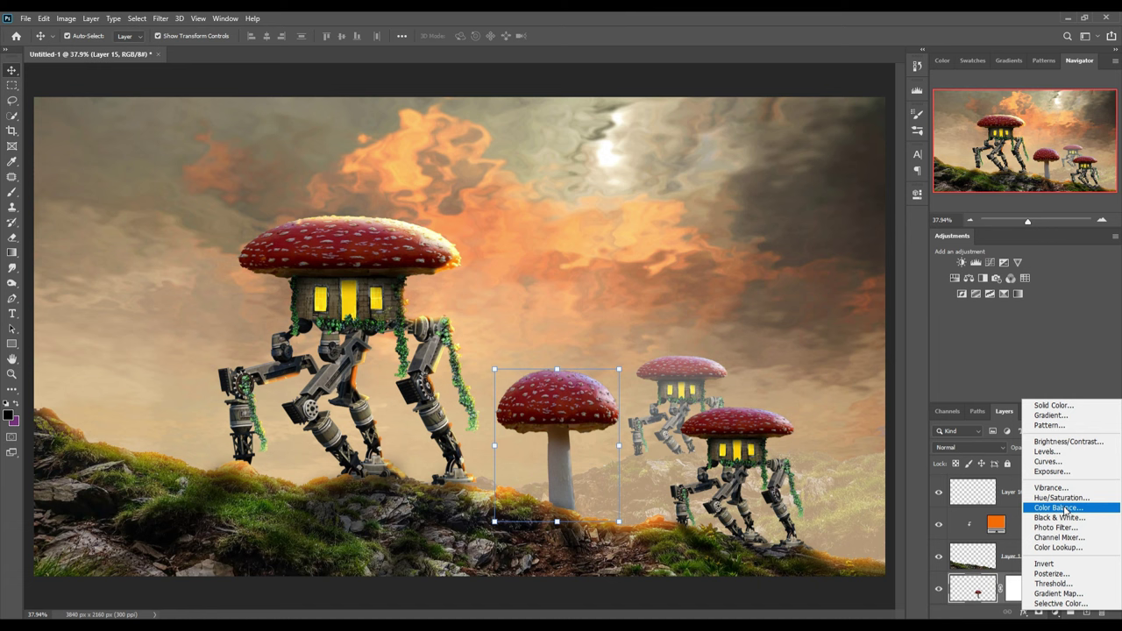
{"action": "left_click", "coordinate": [1050, 461]}
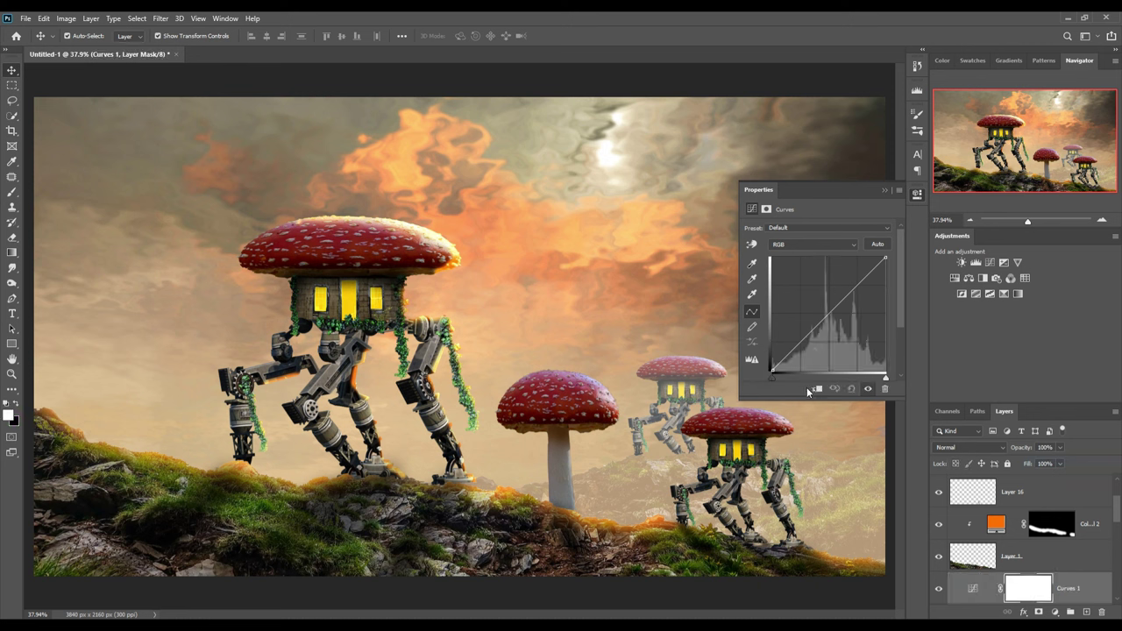
{"action": "left_click", "coordinate": [820, 389]}
{"action": "left_click_drag", "start_coordinate": [835, 307], "coordinate": [838, 318]}
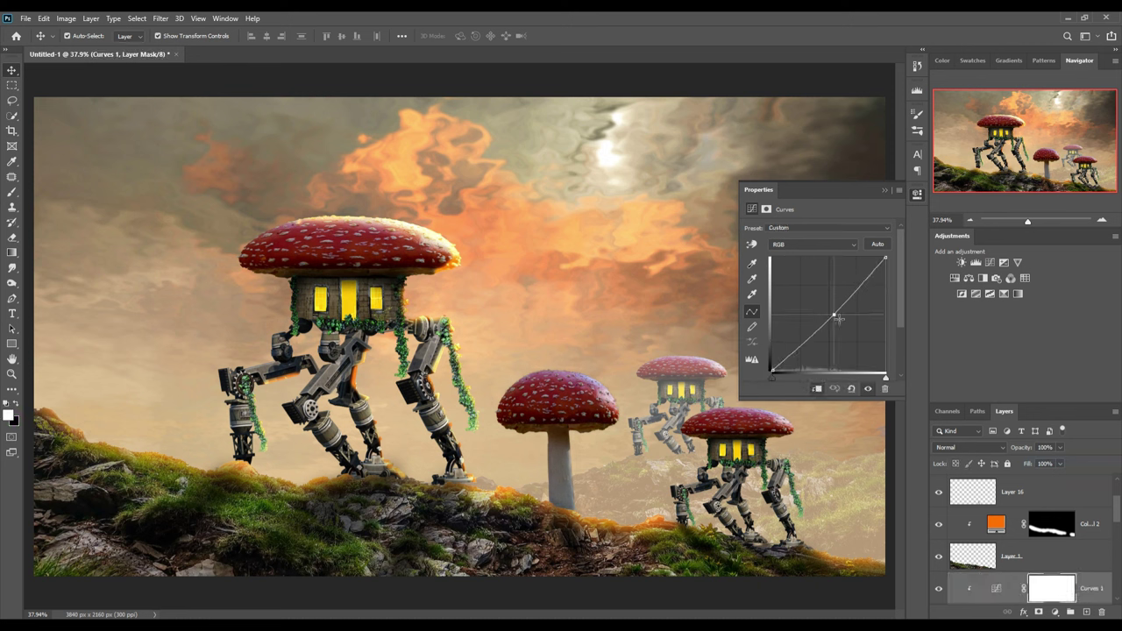
{"action": "left_click", "coordinate": [885, 189]}
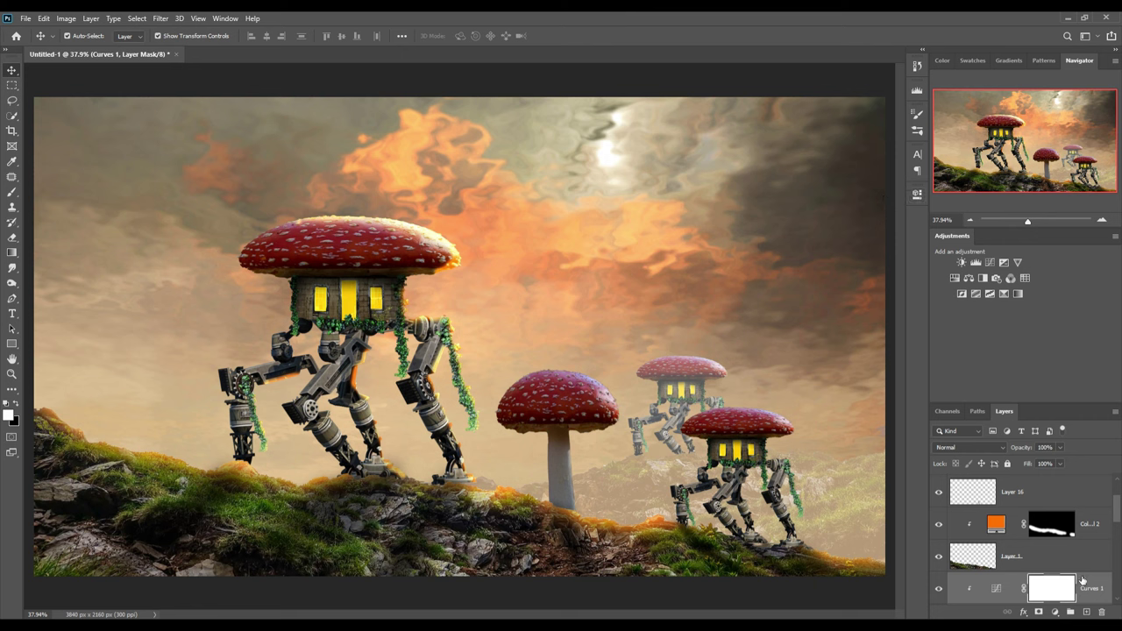
{"action": "scroll", "coordinate": [1093, 583], "scroll_direction": "down", "scroll_amount": 1}
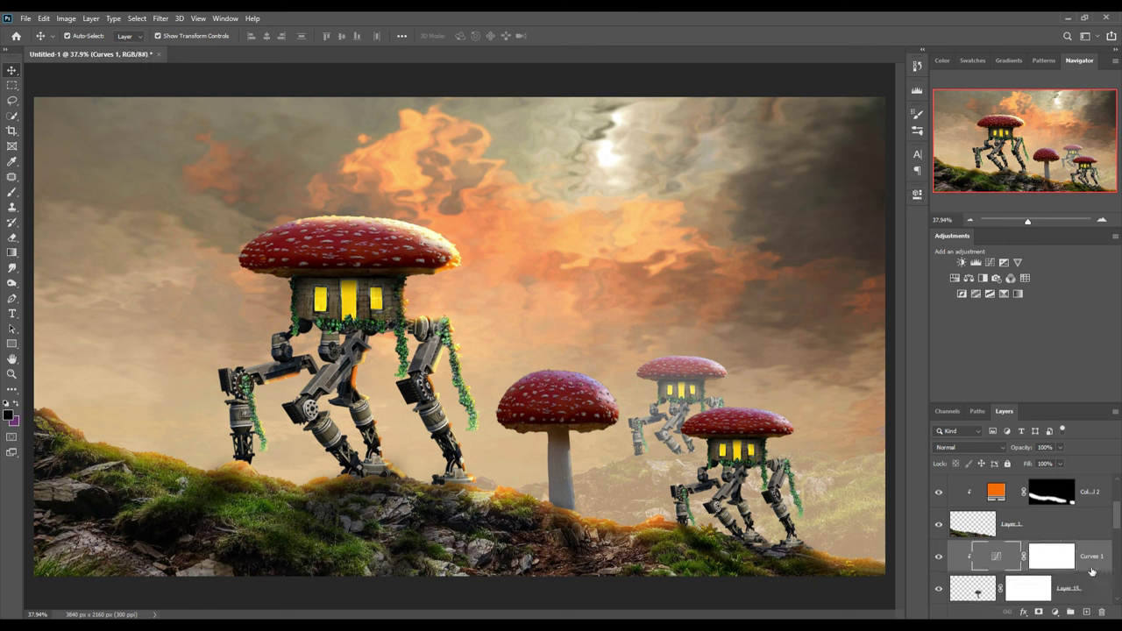
Add a new layer clipped to the mushroom and set it to Linear Dodge (Add) blending.
{"action": "left_click", "coordinate": [1091, 612]}
{"action": "right_click", "coordinate": [1051, 558]}
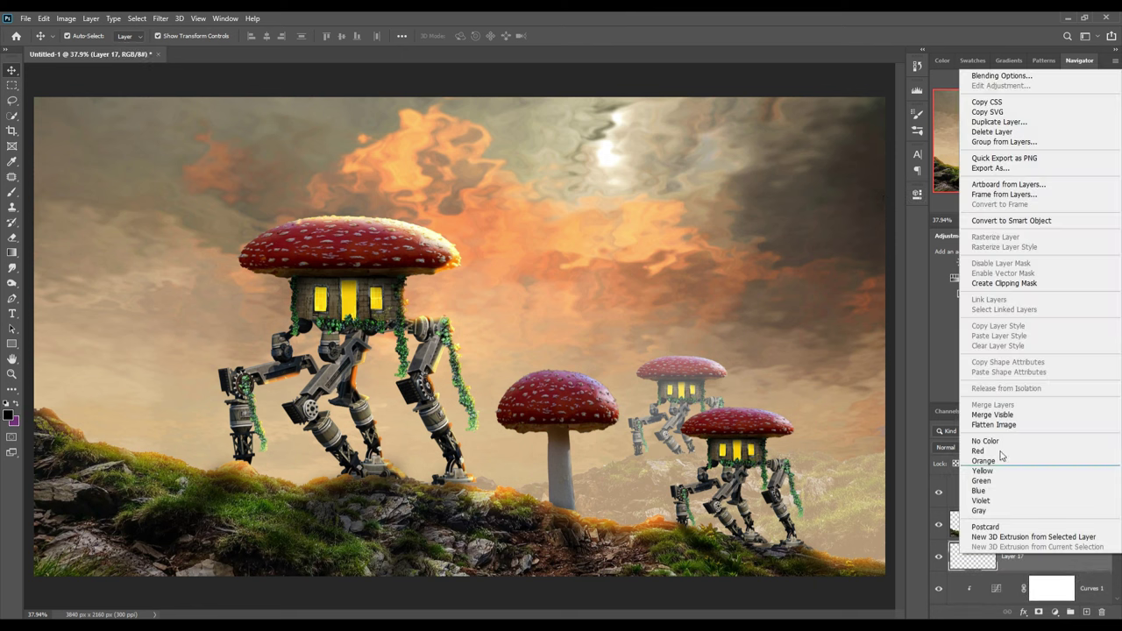
{"action": "left_click", "coordinate": [1004, 286]}
{"action": "left_click", "coordinate": [997, 449]}
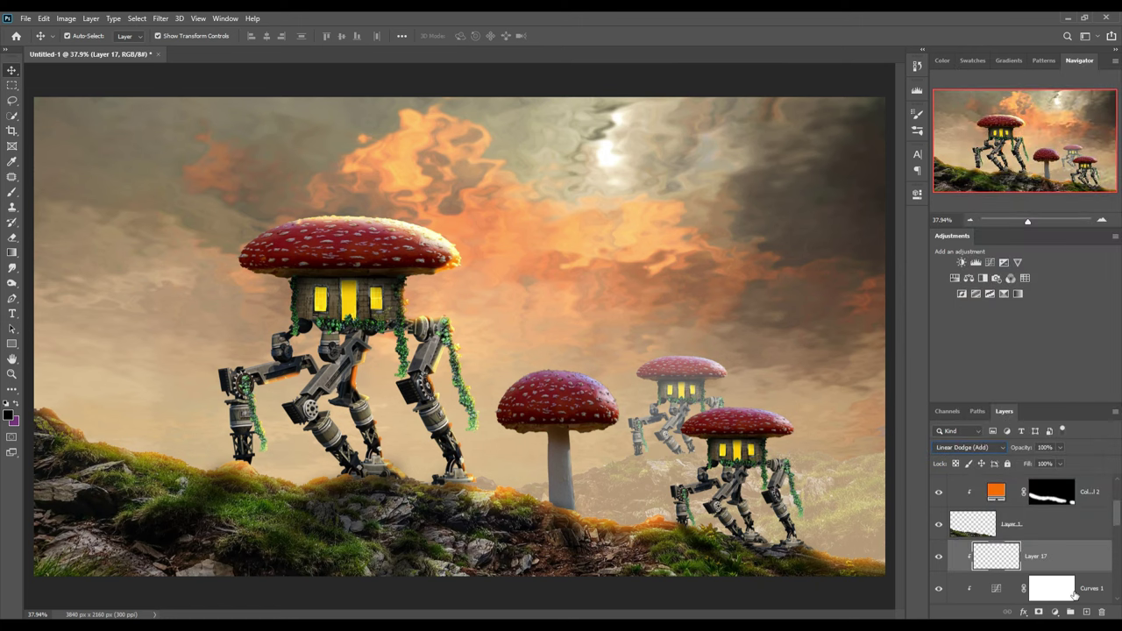
Add an orange Solid Color fill layer and invert its mask to hide it.
{"action": "left_click", "coordinate": [1055, 612]}
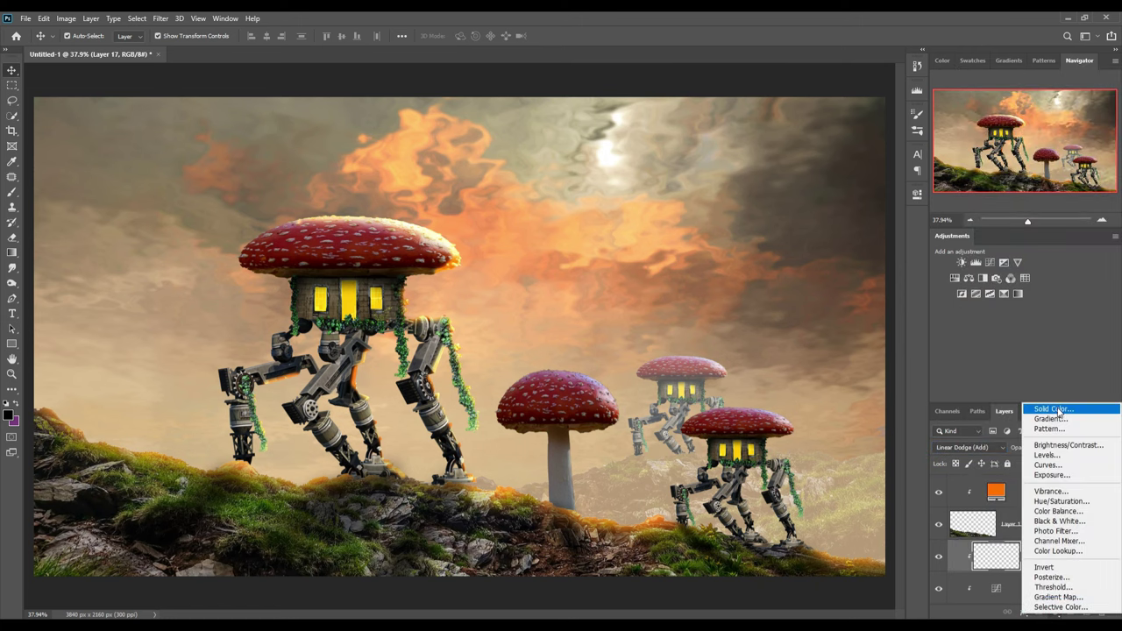
{"action": "left_click", "coordinate": [1059, 410]}
{"action": "left_click", "coordinate": [959, 352]}
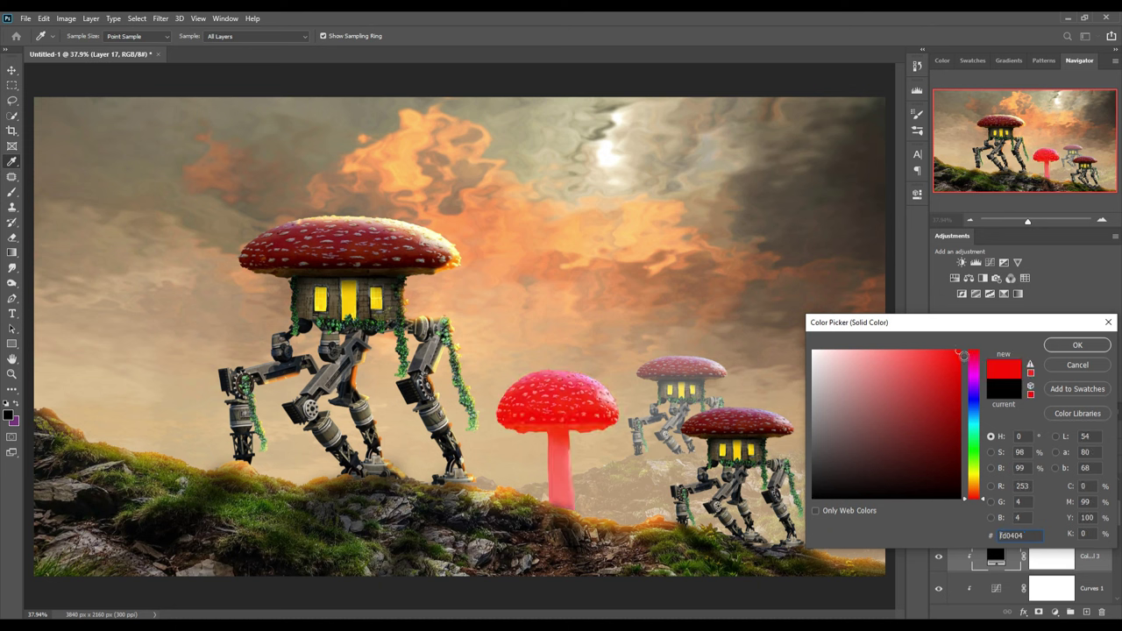
{"action": "left_click_drag", "start_coordinate": [974, 492], "coordinate": [979, 486]}
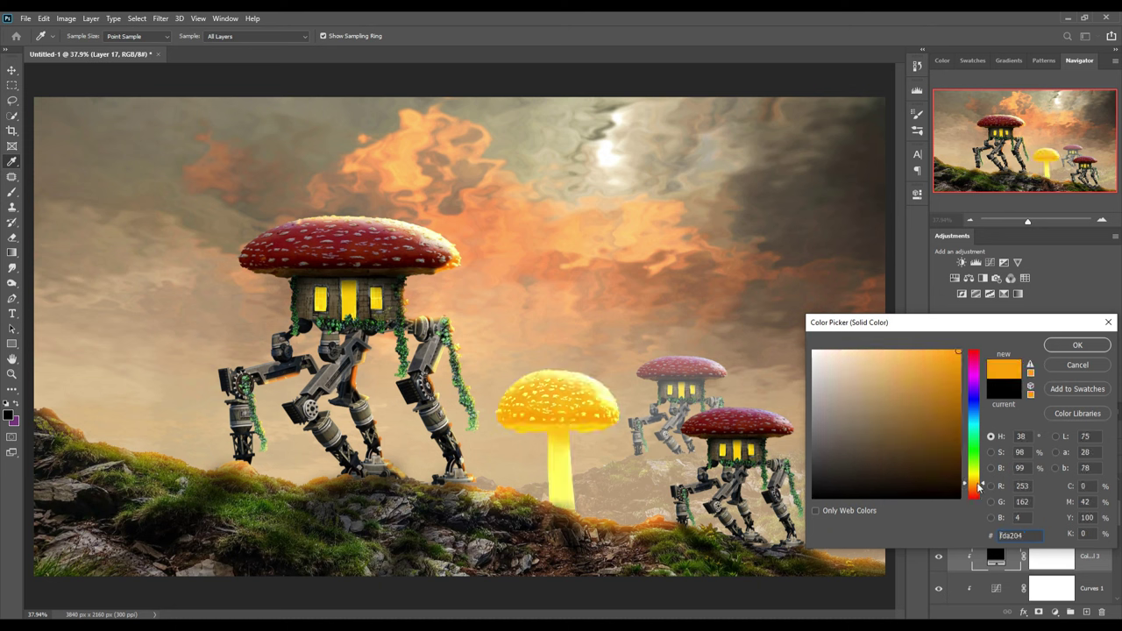
{"action": "left_click", "coordinate": [1069, 349]}
{"action": "left_click", "coordinate": [1062, 557]}
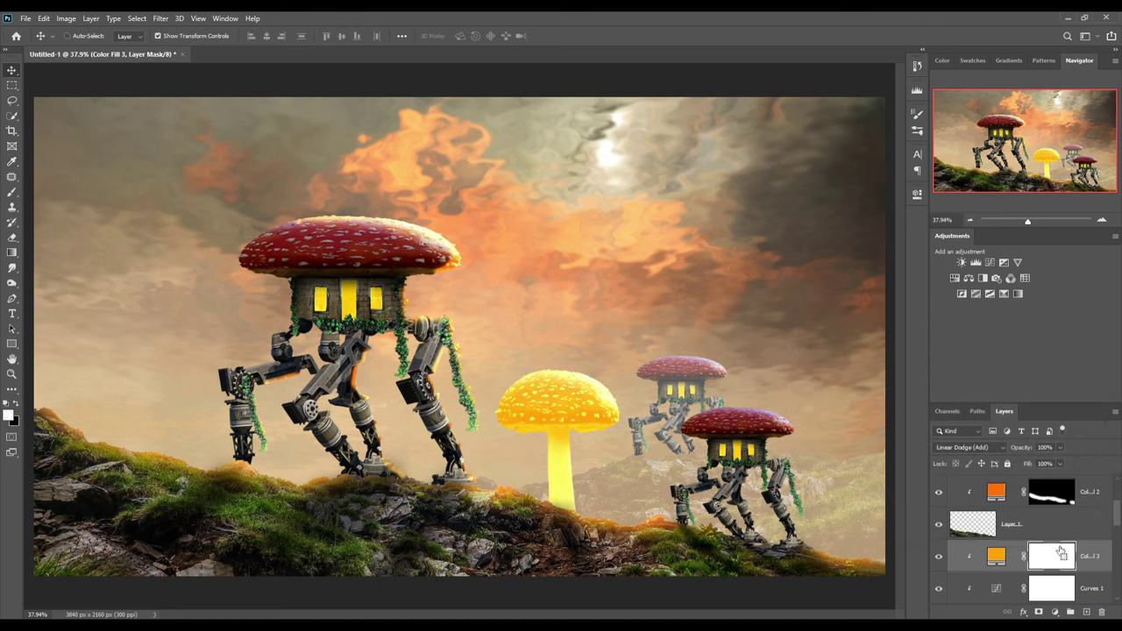
{"action": "key", "text": "ctrl+i"}
Brush the orange glow onto the cap's top, left edge and stem edge through the mask.
{"action": "key", "text": "b"}
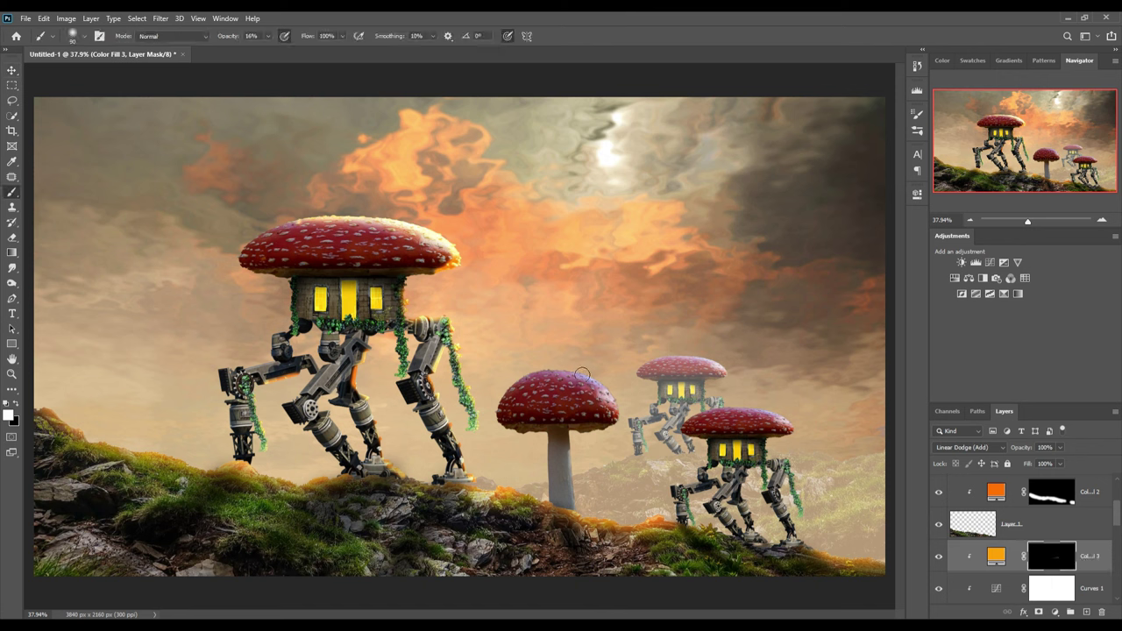
{"action": "left_click_drag", "start_coordinate": [531, 372], "coordinate": [496, 420]}
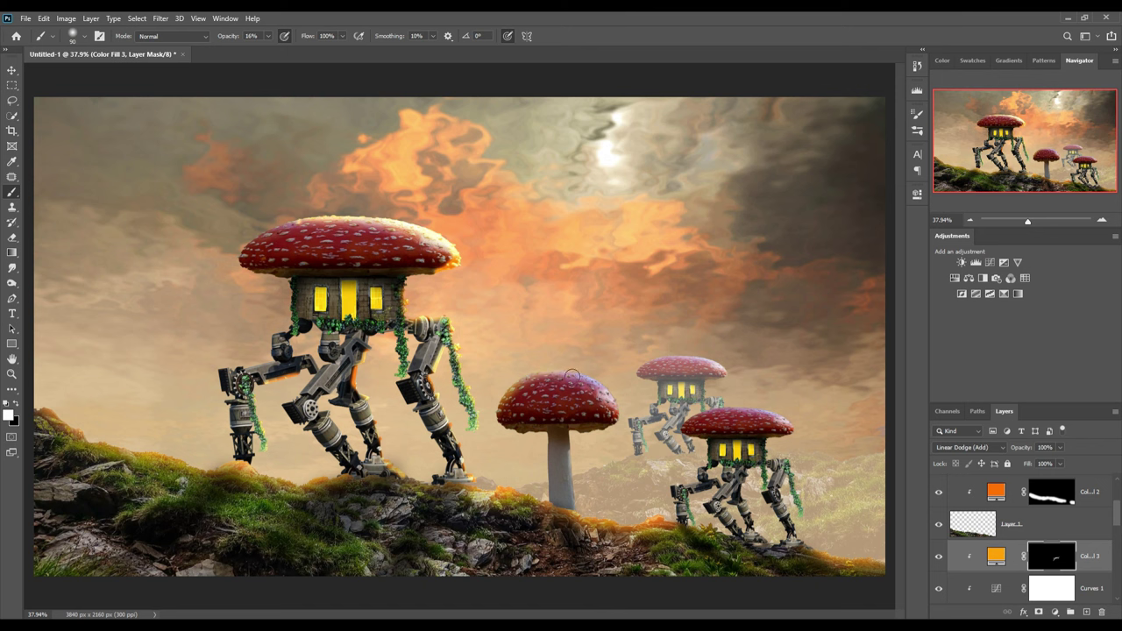
{"action": "left_click_drag", "start_coordinate": [582, 376], "coordinate": [507, 448]}
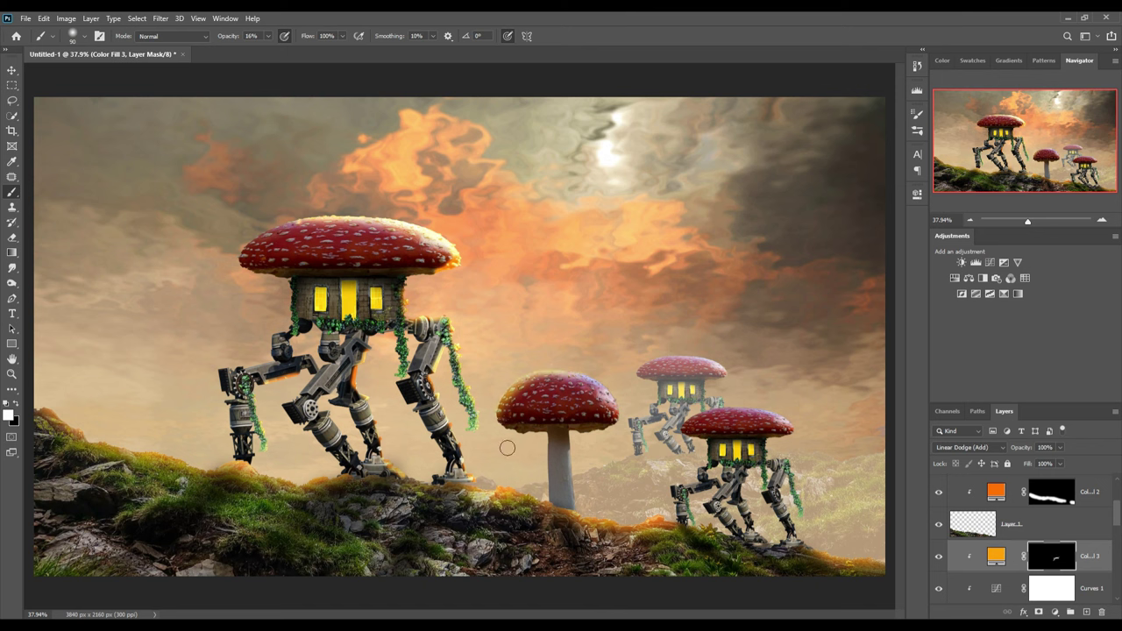
{"action": "left_click_drag", "start_coordinate": [554, 467], "coordinate": [548, 448]}
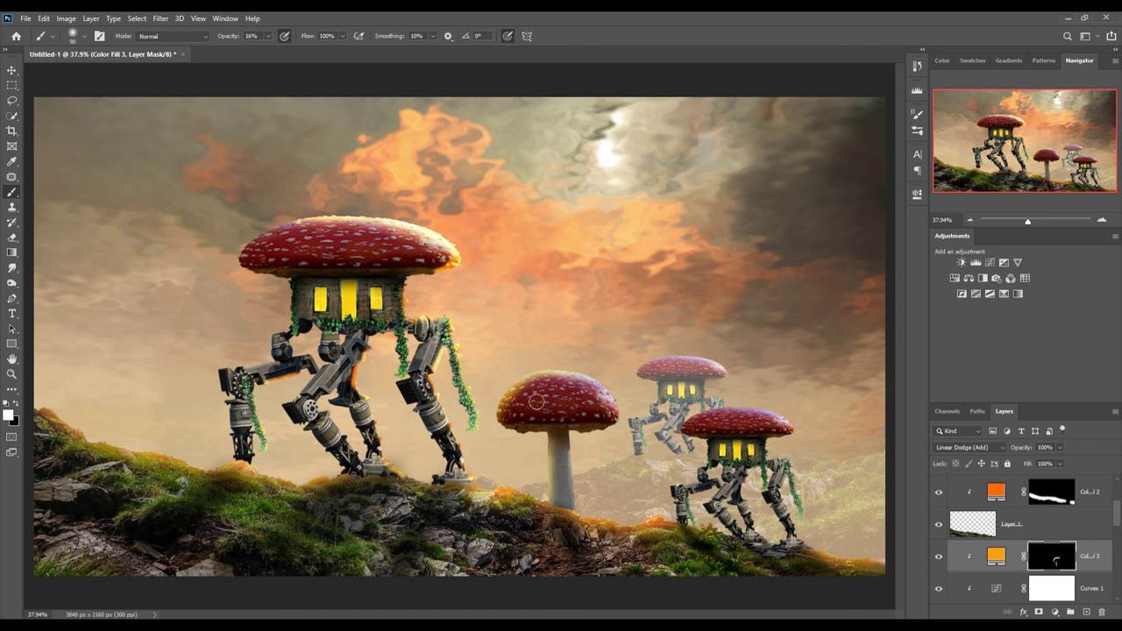
{"action": "key", "text": "bracketright"}
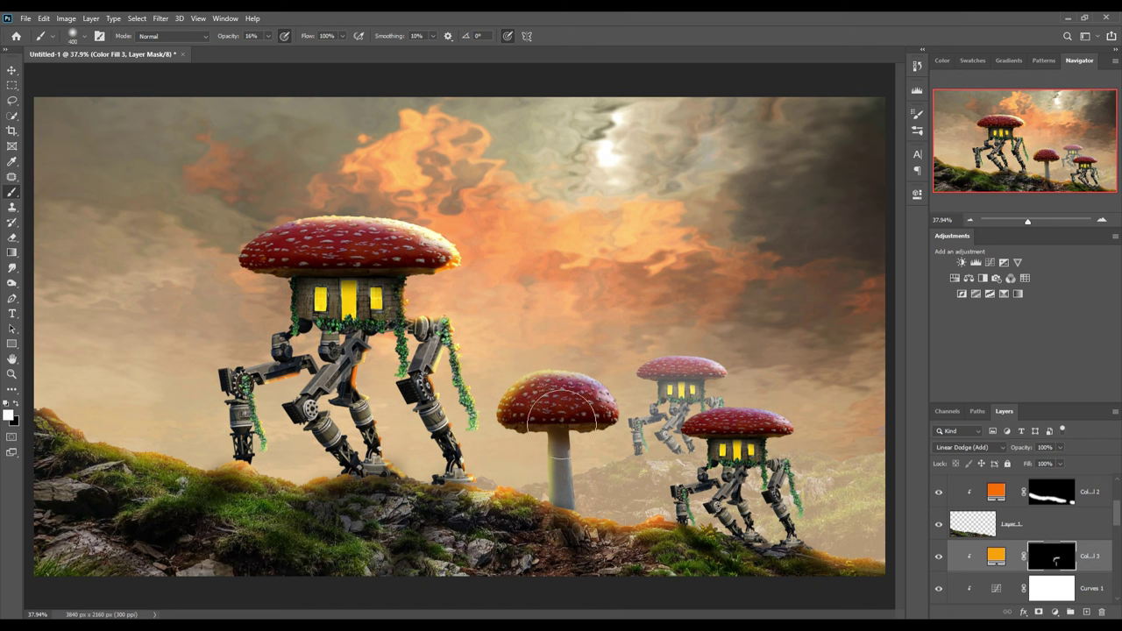
{"action": "mouse_move", "coordinate": [517, 394]}
{"action": "left_mouse_down"}
{"action": "mouse_move", "coordinate": [587, 386]}
{"action": "mouse_move", "coordinate": [614, 368]}
{"action": "left_mouse_up"}
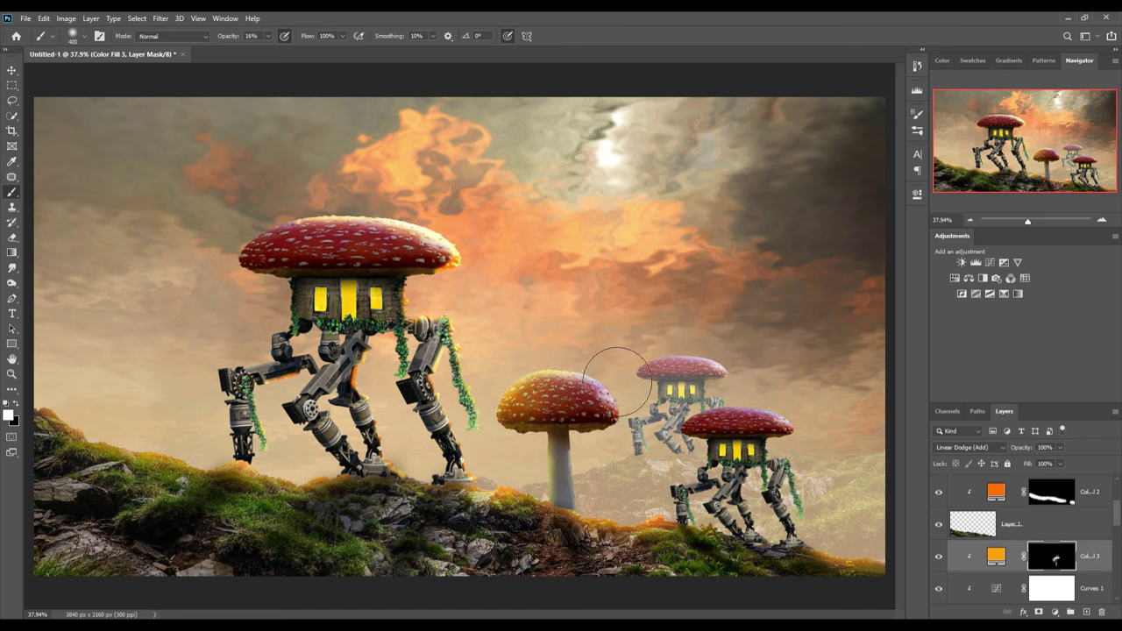
Drag the cut-out mushroom photo into the composition as Layer 17 at the top of the stack.
{"action": "key", "text": "v"}
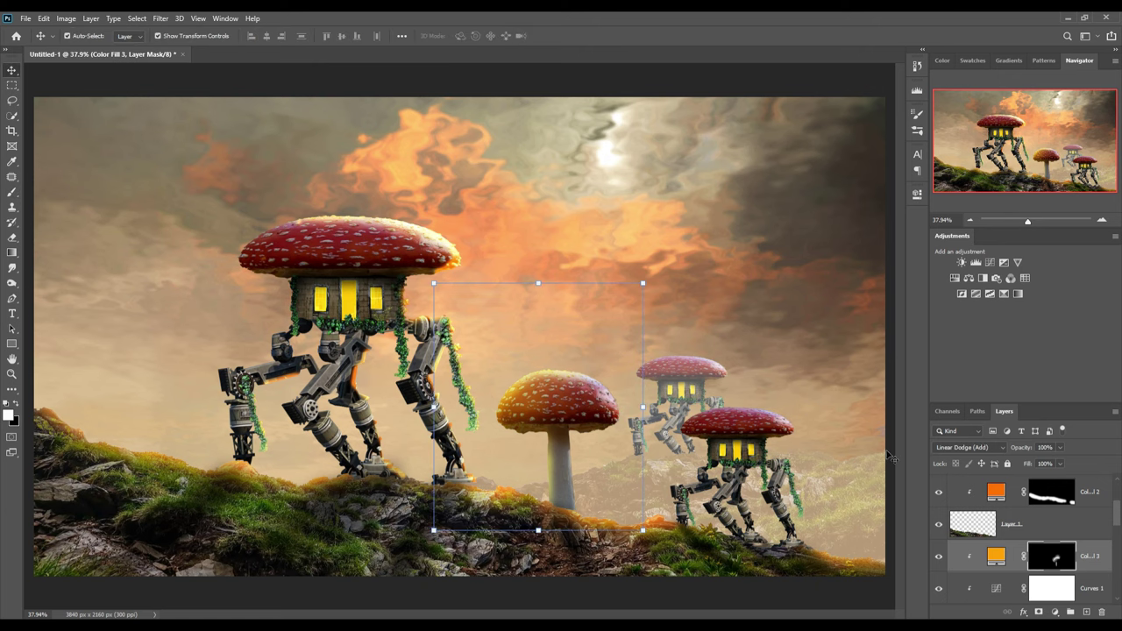
{"action": "left_click", "coordinate": [738, 591]}
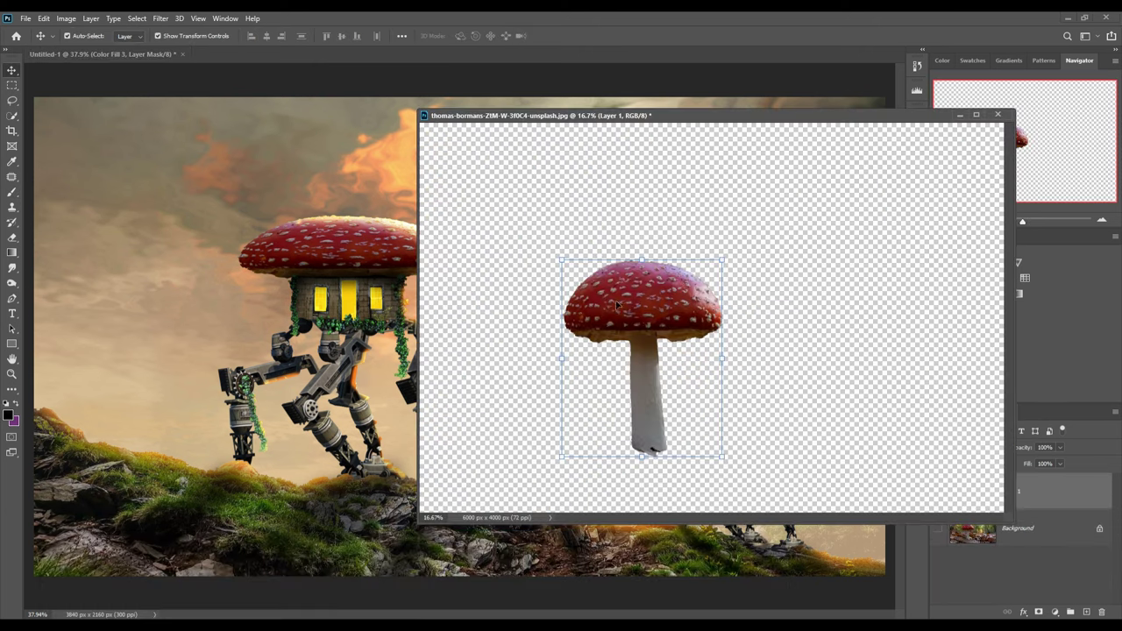
{"action": "mouse_move", "coordinate": [671, 306]}
{"action": "left_mouse_down"}
{"action": "mouse_move", "coordinate": [670, 316]}
{"action": "mouse_move", "coordinate": [145, 462]}
{"action": "left_mouse_up"}
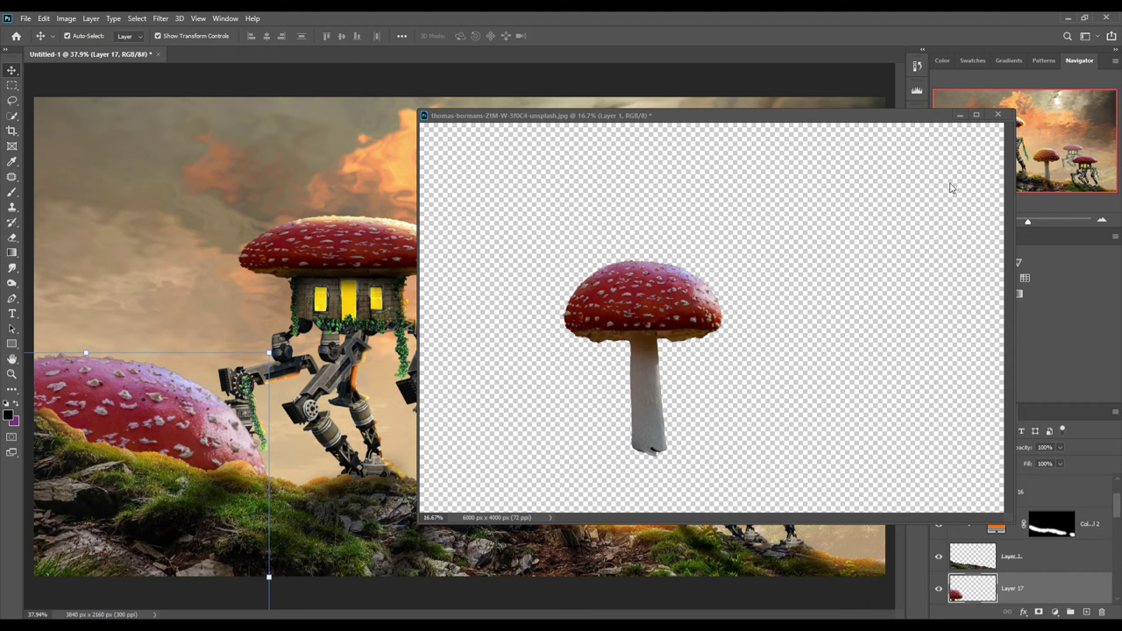
{"action": "left_click", "coordinate": [959, 115]}
{"action": "mouse_move", "coordinate": [1069, 585]}
{"action": "left_mouse_down"}
{"action": "mouse_move", "coordinate": [1090, 456]}
{"action": "mouse_move", "coordinate": [1081, 487]}
{"action": "left_mouse_up"}
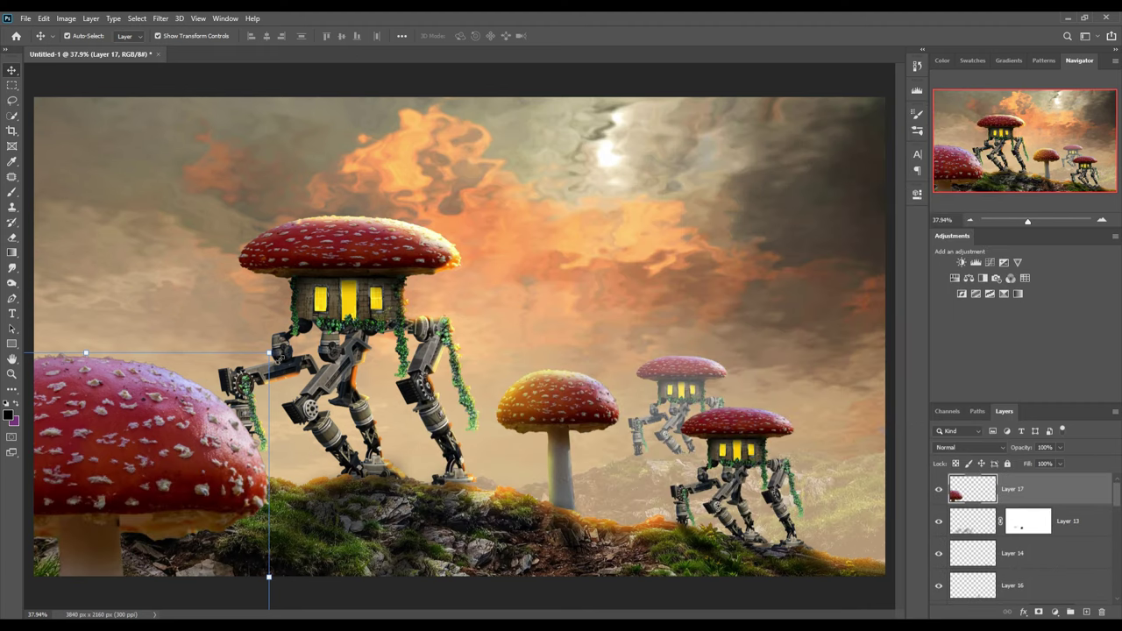
Scale the new mushroom to about 38% and settle it on the hill's lower left.
{"action": "left_click_drag", "start_coordinate": [269, 353], "coordinate": [189, 447]}
{"action": "left_click_drag", "start_coordinate": [123, 455], "coordinate": [176, 328]}
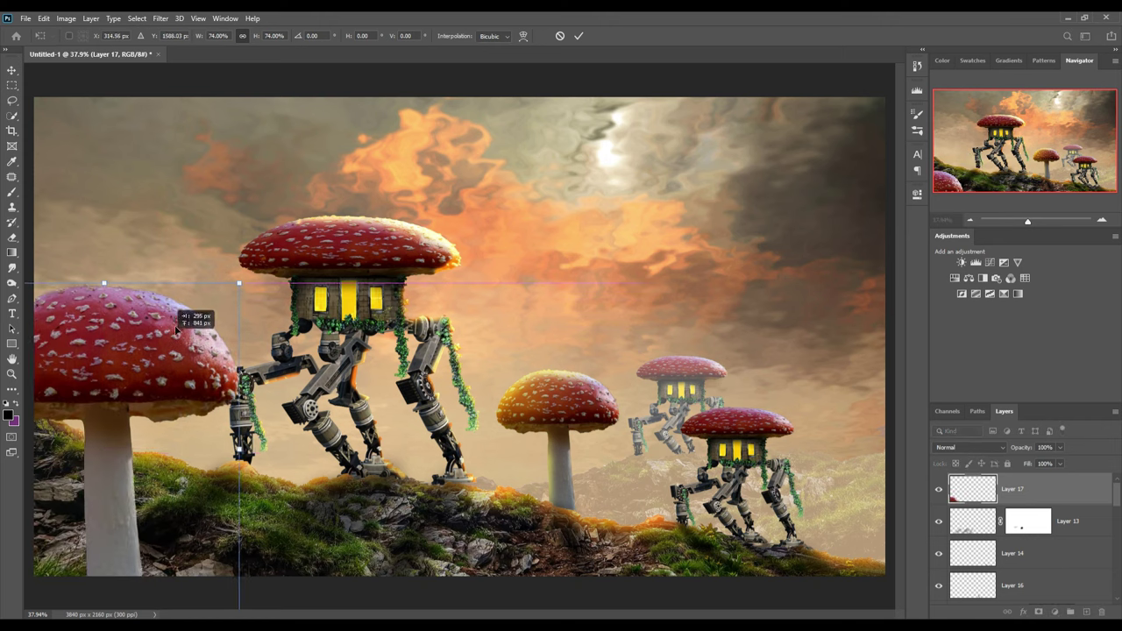
{"action": "left_click_drag", "start_coordinate": [239, 283], "coordinate": [158, 386]}
{"action": "left_click_drag", "start_coordinate": [97, 490], "coordinate": [163, 437]}
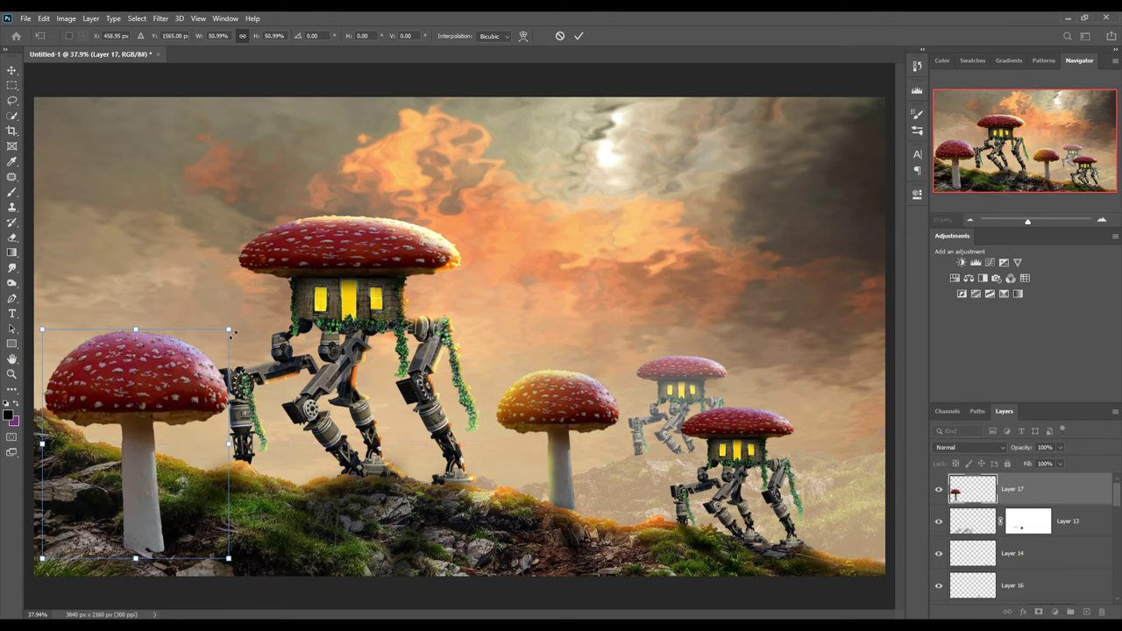
{"action": "left_click_drag", "start_coordinate": [232, 333], "coordinate": [188, 389]}
{"action": "left_click_drag", "start_coordinate": [132, 471], "coordinate": [149, 478]}
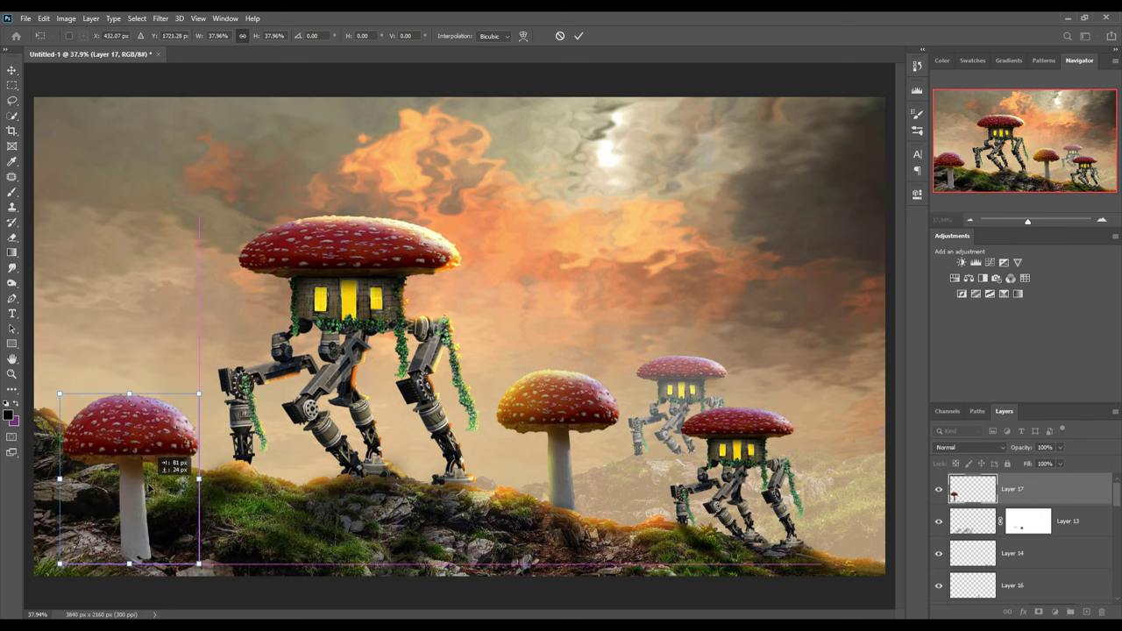
{"action": "left_click_drag", "start_coordinate": [139, 523], "coordinate": [123, 496]}
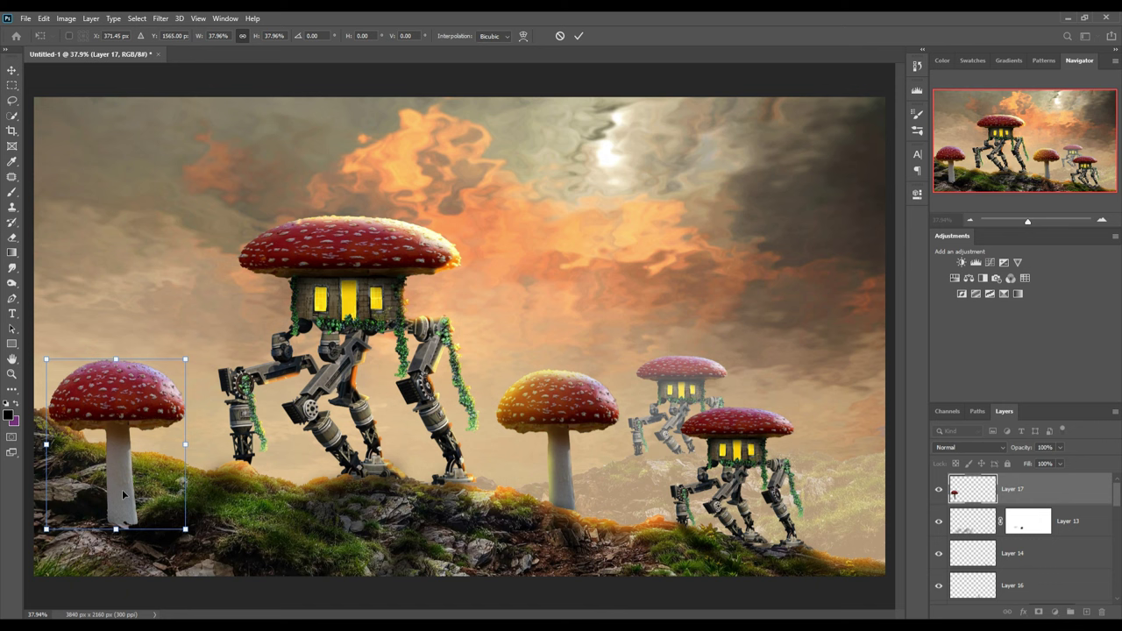
{"action": "left_click", "coordinate": [586, 35]}
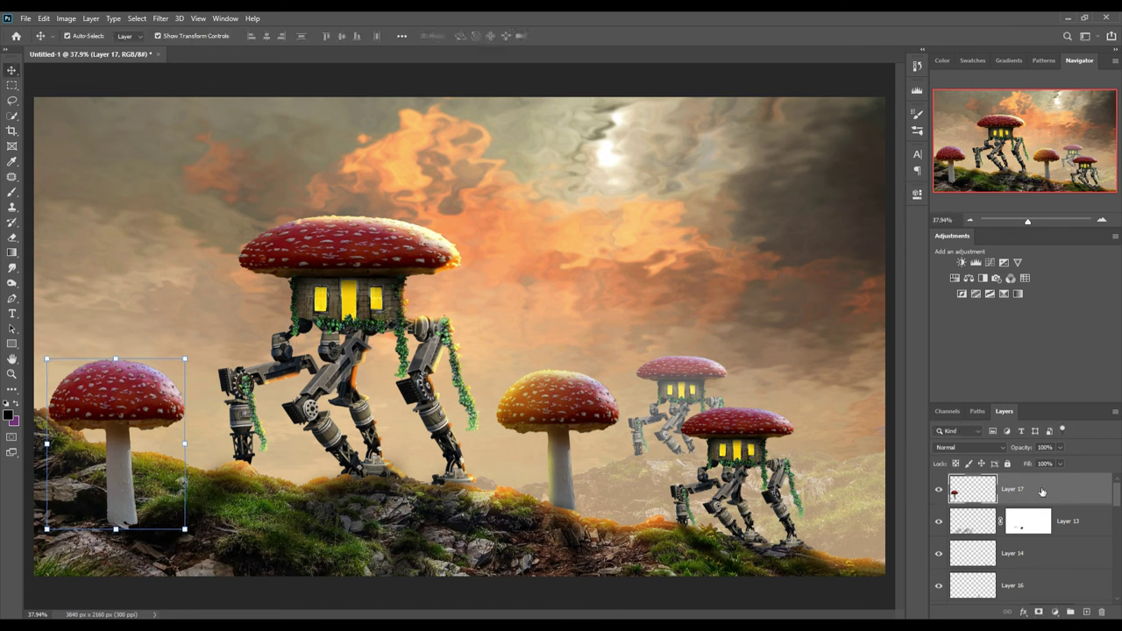
Mask Layer 17 and paint black at 100% opacity with a hard round brush over the stem base.
{"action": "left_click", "coordinate": [1038, 612]}
{"action": "left_click", "coordinate": [12, 192]}
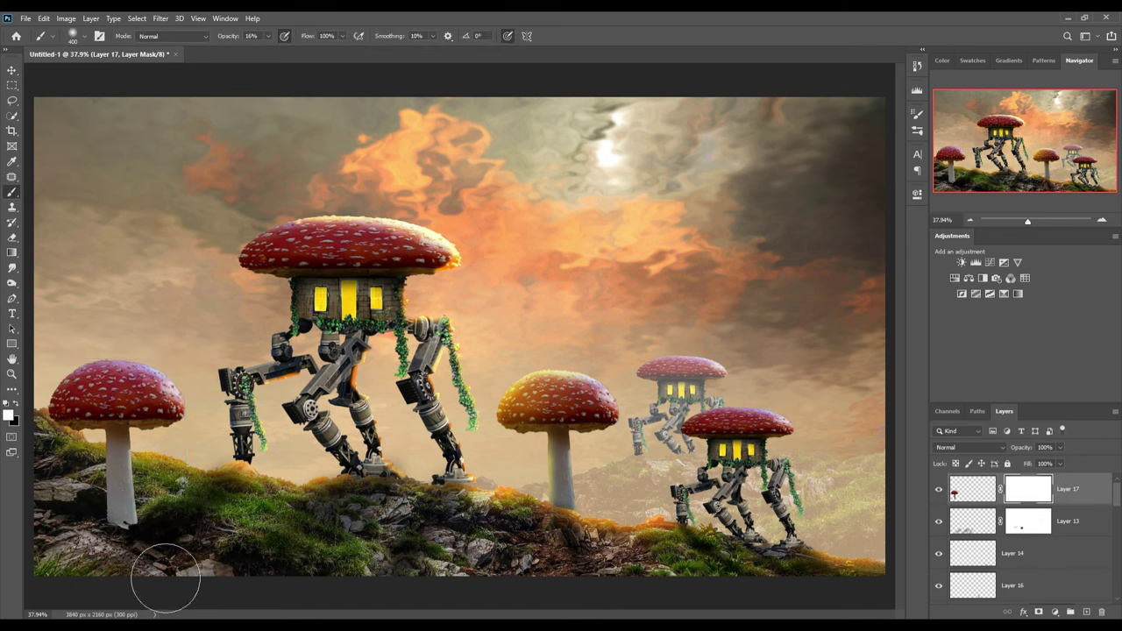
{"action": "left_click_drag", "start_coordinate": [270, 37], "coordinate": [336, 59]}
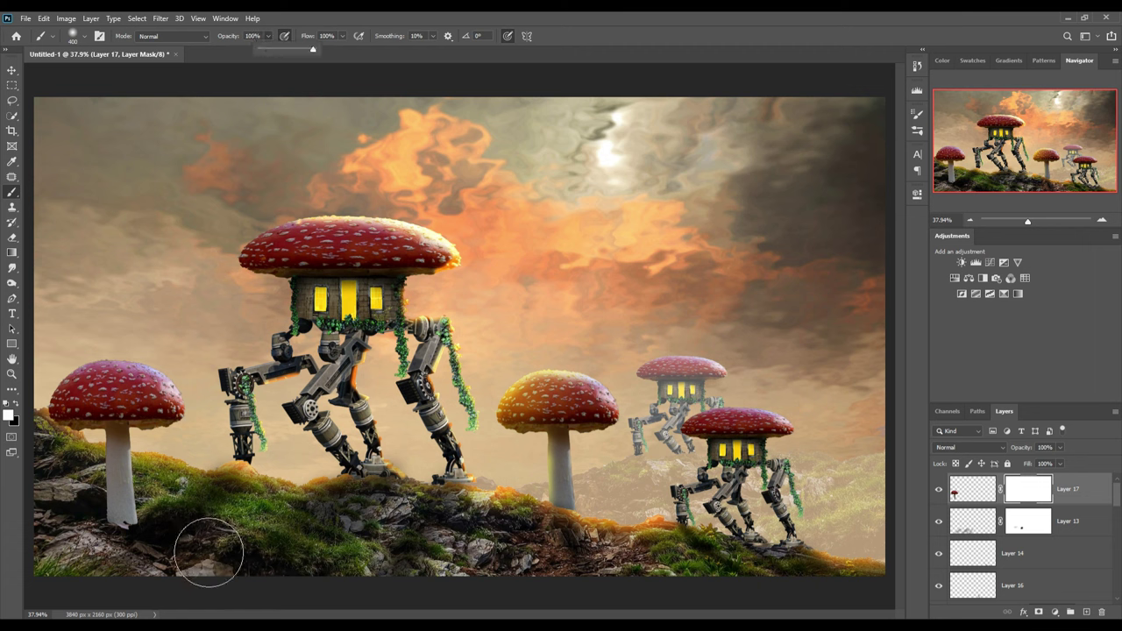
{"action": "left_click", "coordinate": [14, 410]}
{"action": "key", "text": "bracketleft"}
{"action": "key", "text": "bracketleft"}
{"action": "key", "text": "bracketleft"}
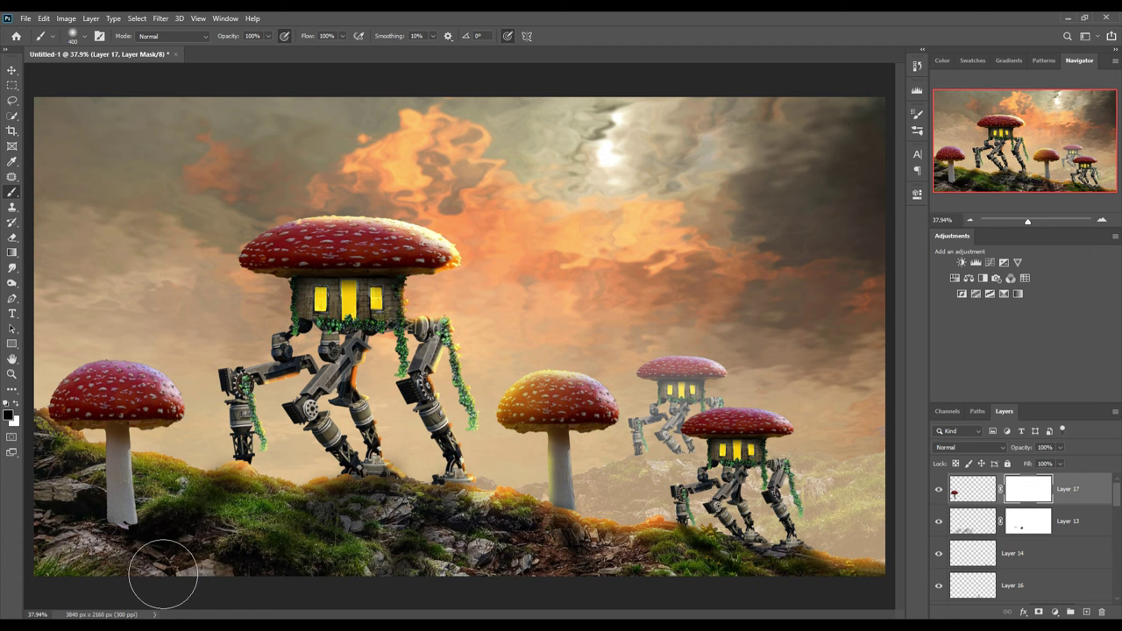
{"action": "left_click_drag", "start_coordinate": [118, 535], "coordinate": [112, 533]}
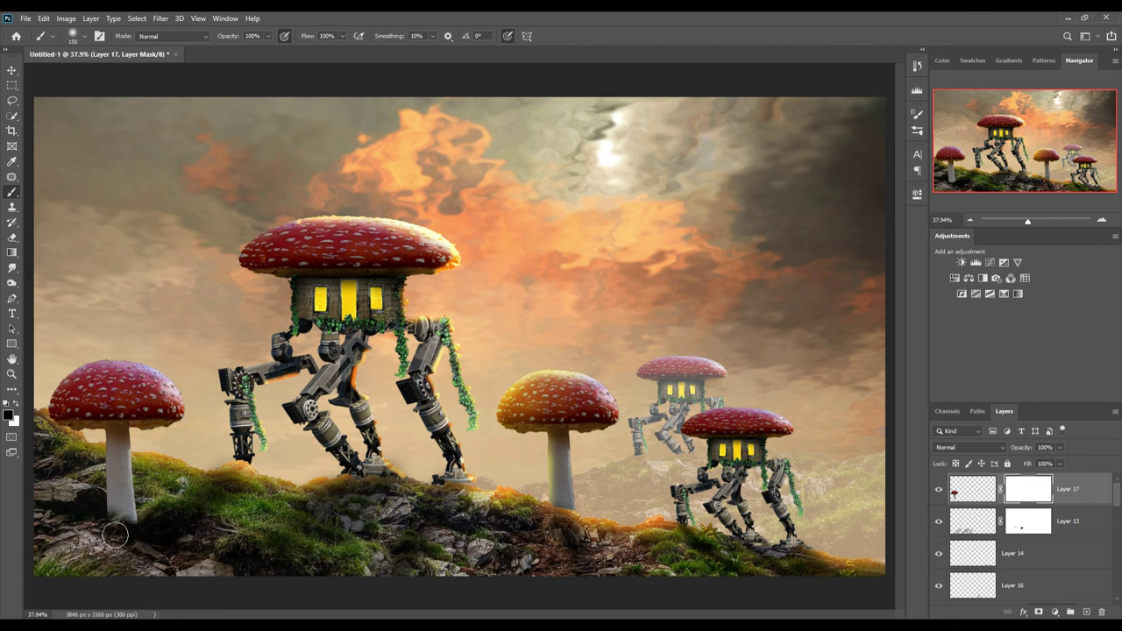
{"action": "key", "text": "bracketleft"}
{"action": "left_click", "coordinate": [88, 36]}
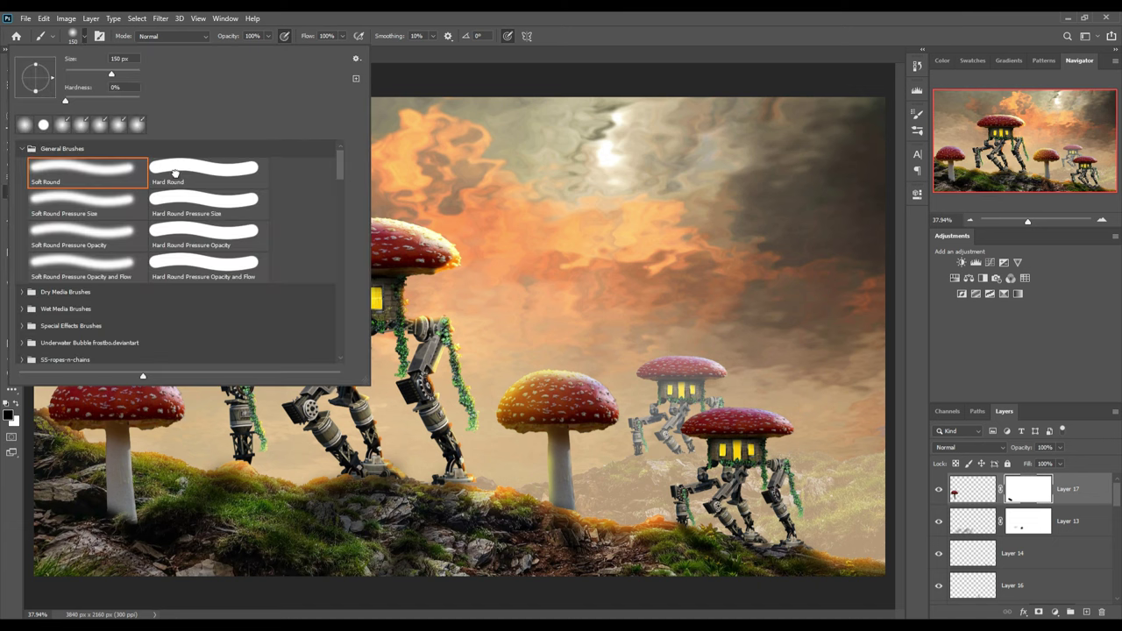
{"action": "double_click", "coordinate": [177, 166]}
{"action": "key", "text": "bracketleft"}
{"action": "key", "text": "bracketleft"}
{"action": "key", "text": "bracketleft"}
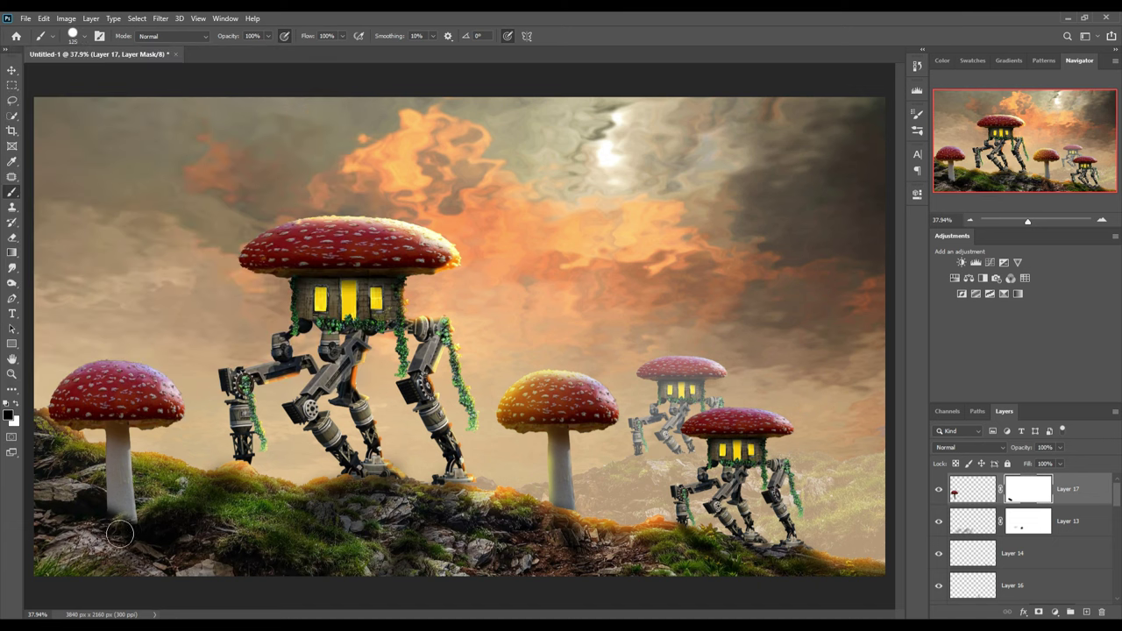
{"action": "left_click_drag", "start_coordinate": [112, 525], "coordinate": [150, 527]}
Create Layer 18 clipped to the left mushroom and paint a soft 200 px shadow at its stem base.
{"action": "left_click", "coordinate": [1086, 612]}
{"action": "right_click", "coordinate": [1079, 494]}
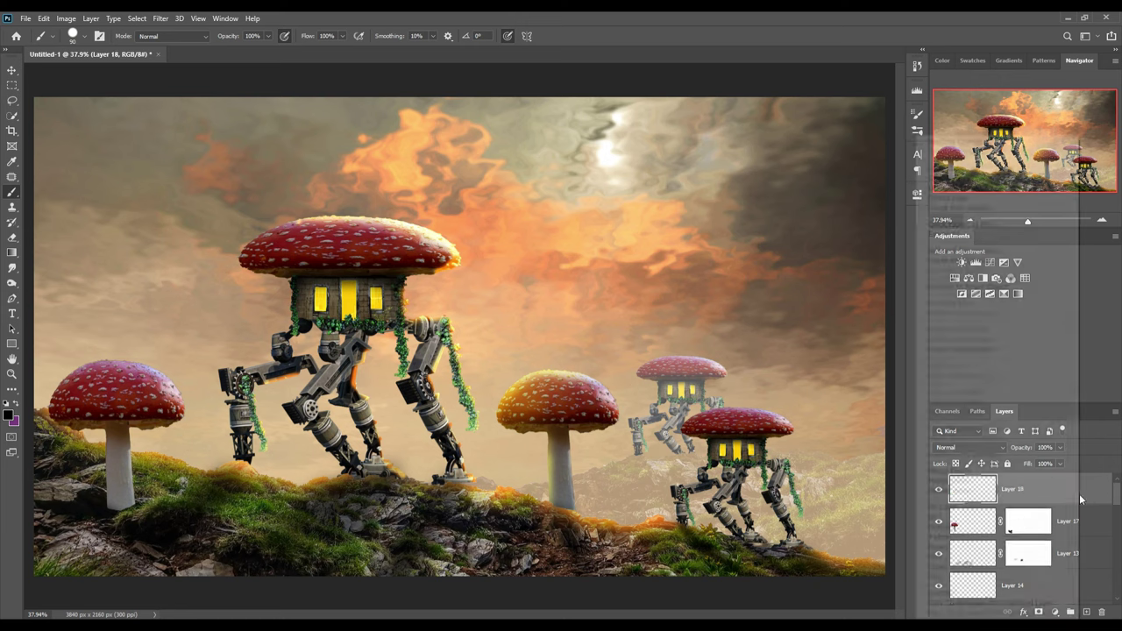
{"action": "left_click", "coordinate": [971, 348]}
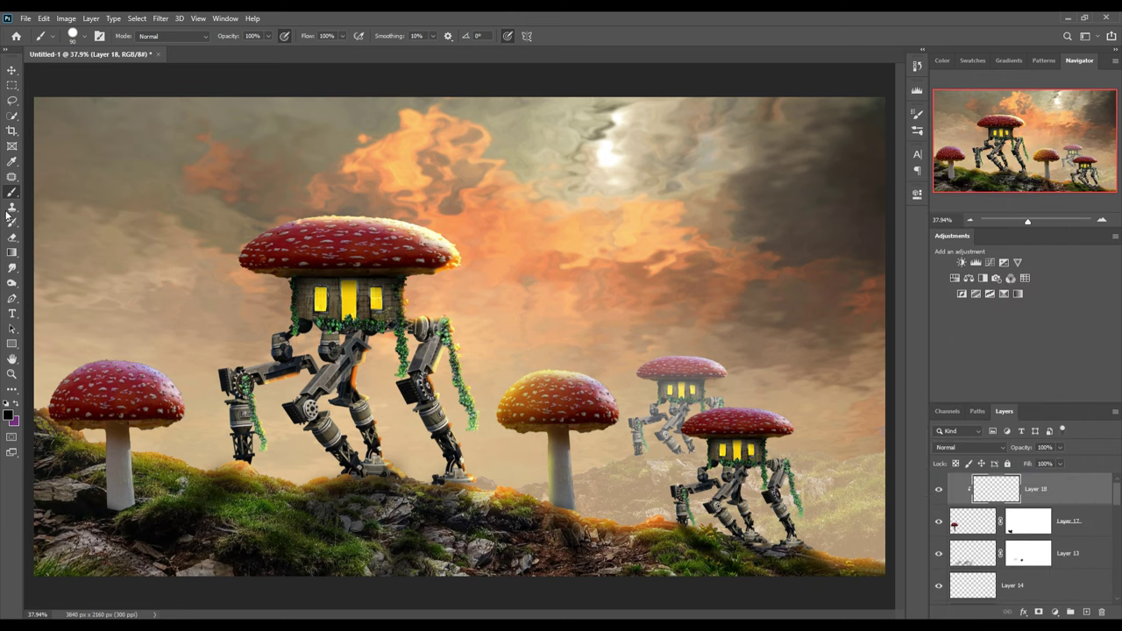
{"action": "left_click", "coordinate": [84, 37]}
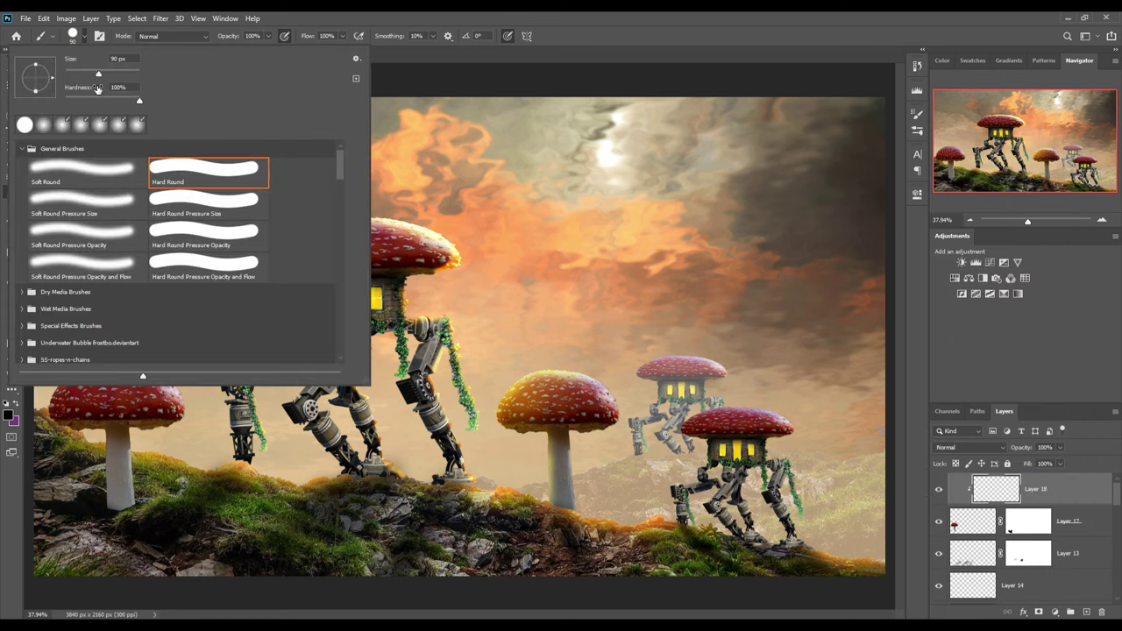
{"action": "left_click", "coordinate": [111, 175]}
{"action": "key", "text": "Return"}
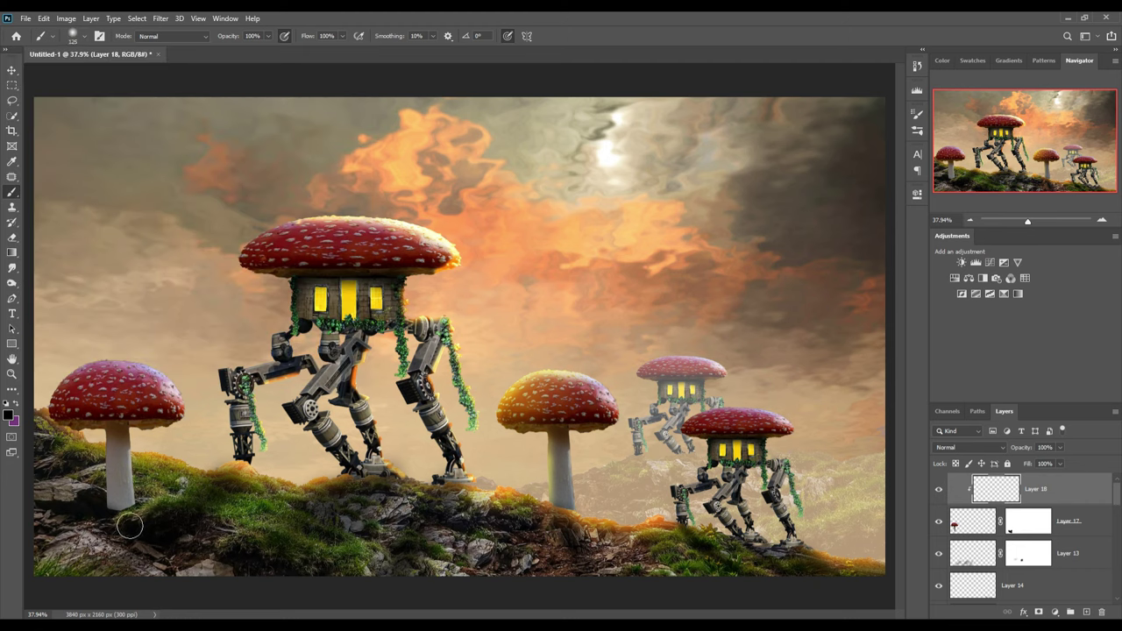
{"action": "key", "text": "bracketright"}
{"action": "key", "text": "bracketright"}
{"action": "key", "text": "bracketright"}
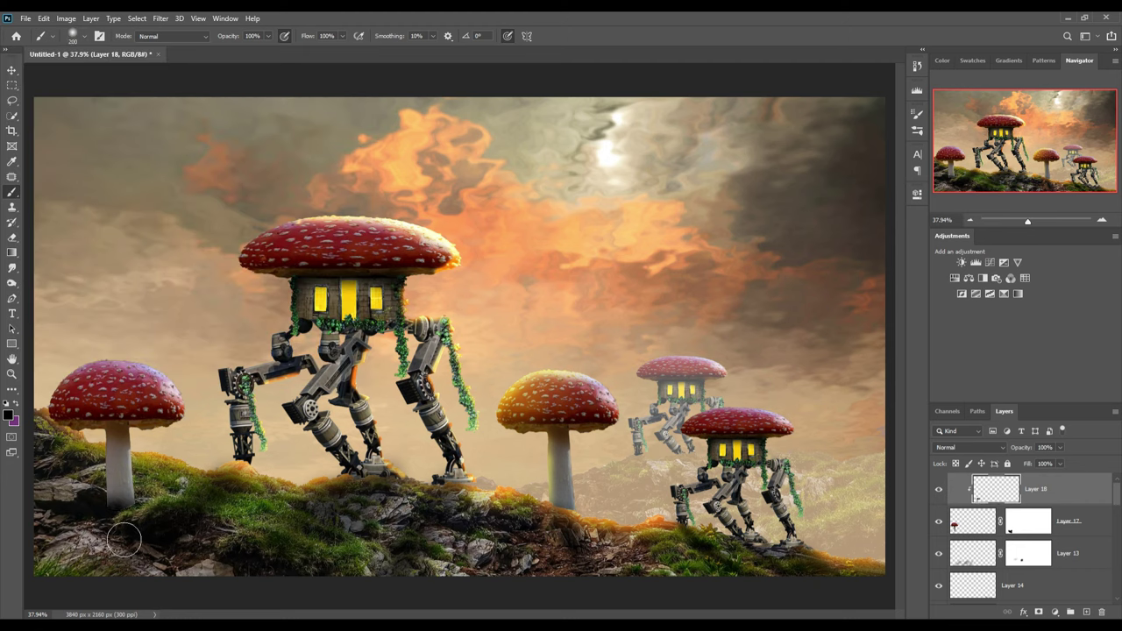
{"action": "left_click_drag", "start_coordinate": [155, 535], "coordinate": [162, 561]}
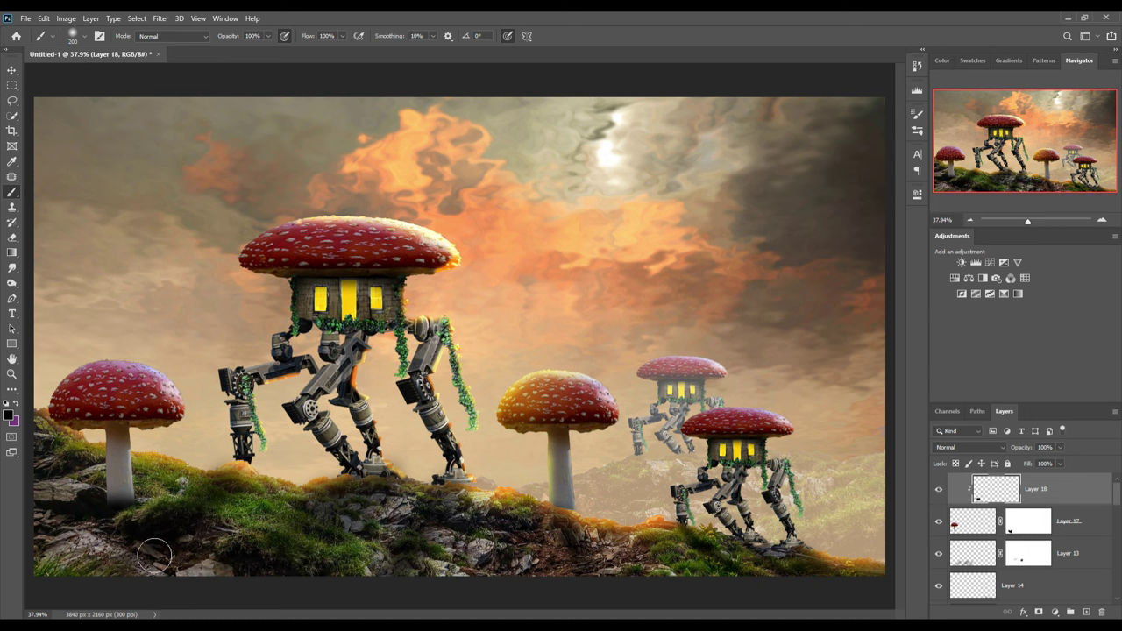
Scale Layer 17's mushroom down to about 72.5% and nudge it slightly up and right.
{"action": "left_click", "coordinate": [12, 70]}
{"action": "left_click", "coordinate": [129, 407]}
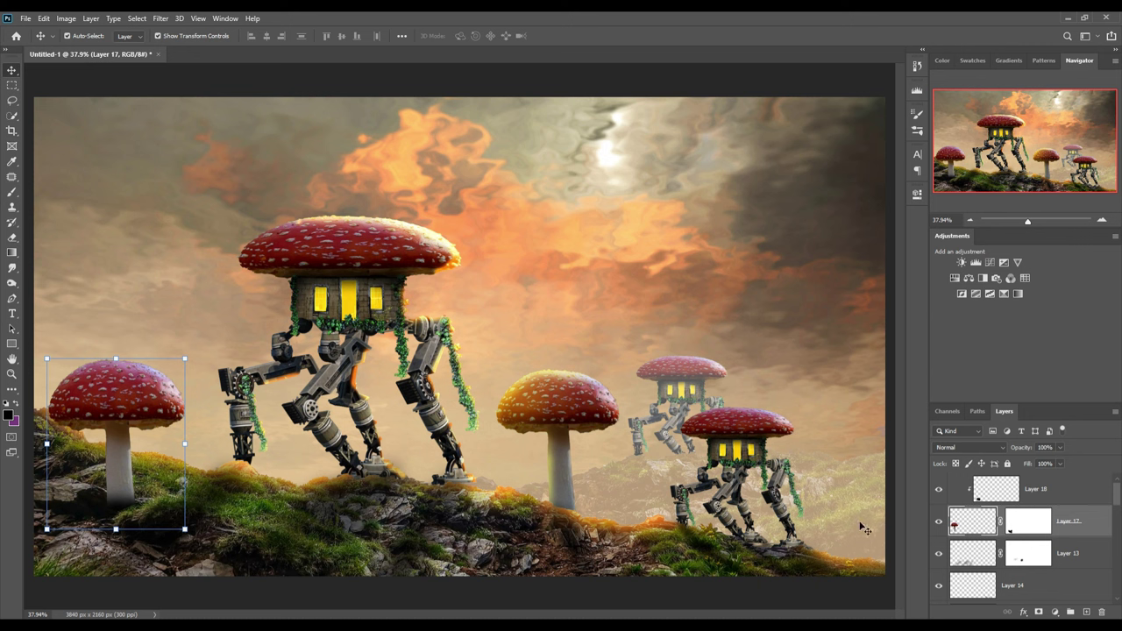
{"action": "left_click_drag", "start_coordinate": [187, 358], "coordinate": [155, 429]}
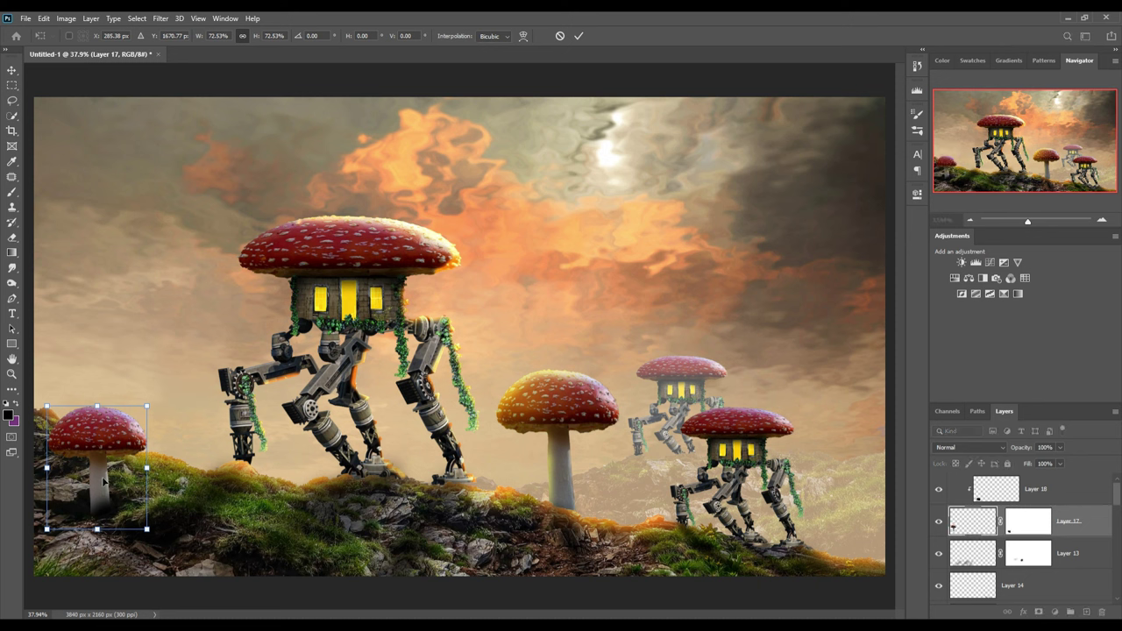
{"action": "left_click_drag", "start_coordinate": [104, 482], "coordinate": [107, 481]}
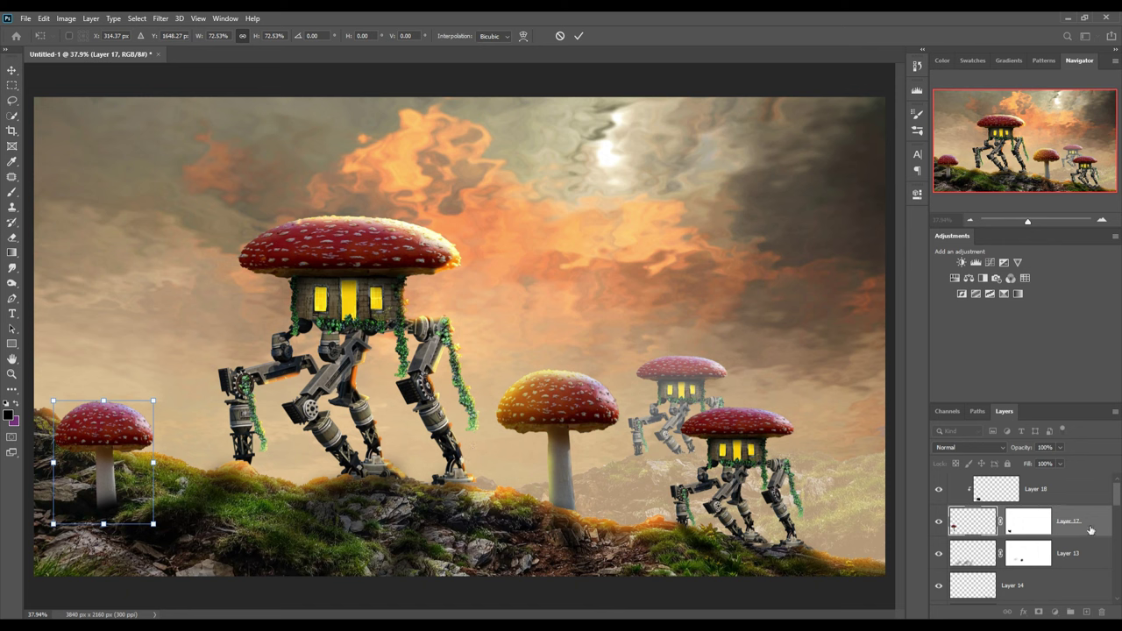
{"action": "left_click", "coordinate": [578, 36]}
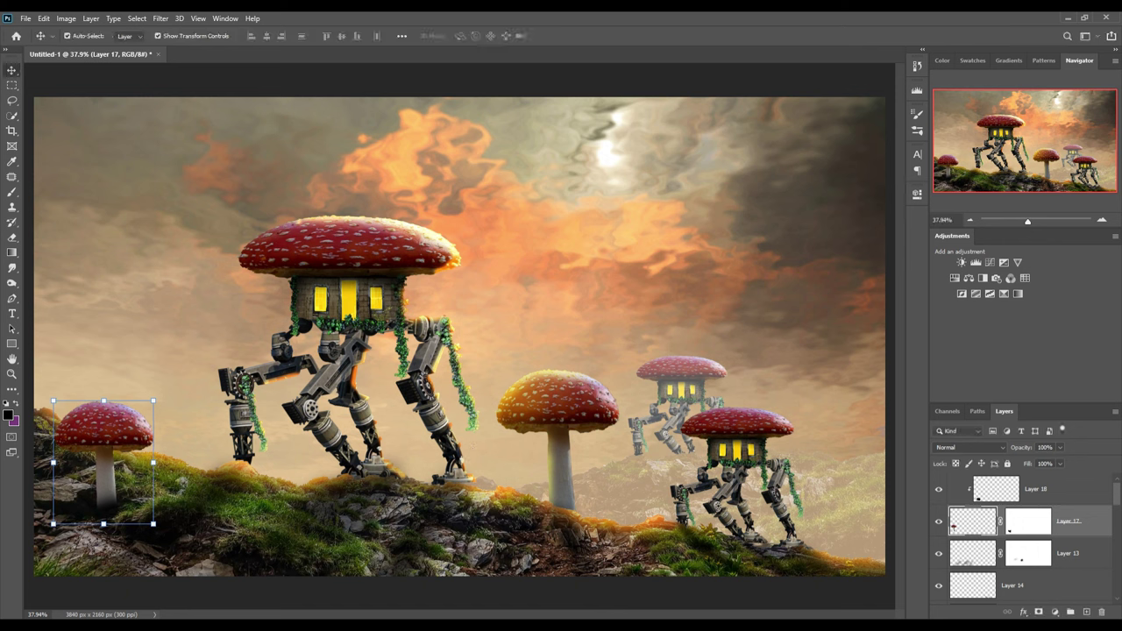
{"action": "left_click", "coordinate": [1056, 613]}
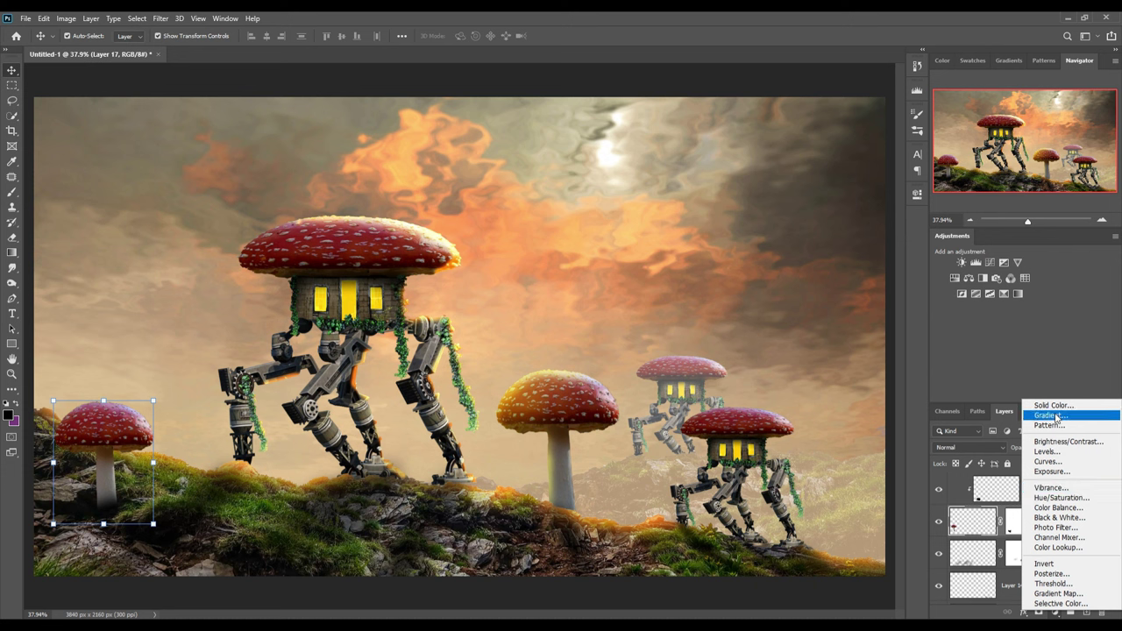
Add a Curves 2 adjustment with the curve pulled down to darken the left mushroom.
{"action": "left_click", "coordinate": [1056, 464]}
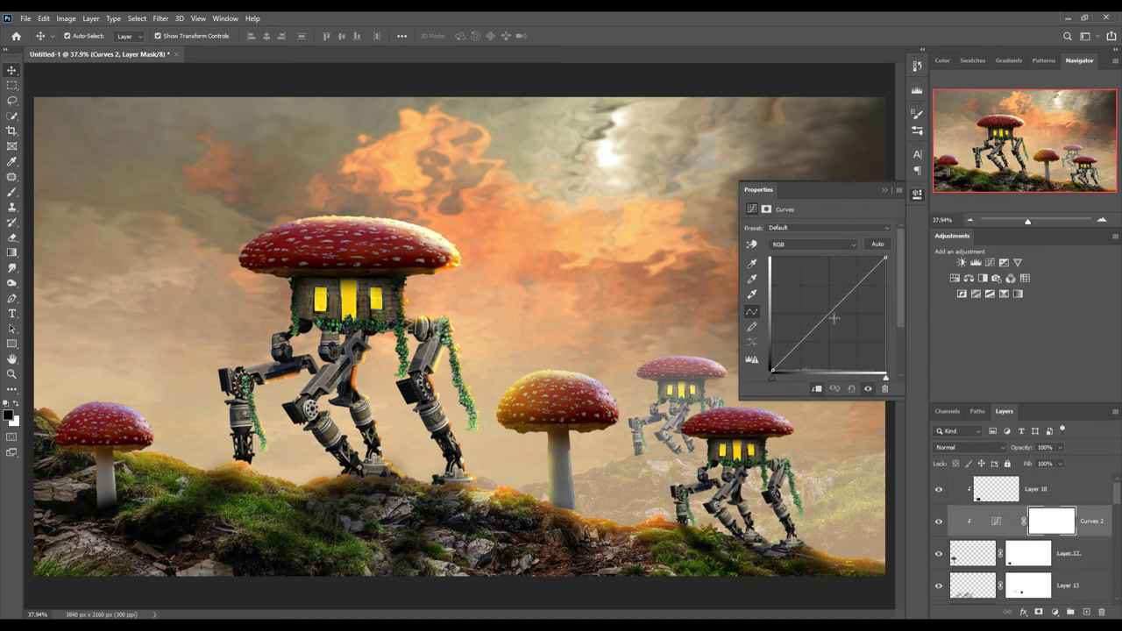
{"action": "left_click_drag", "start_coordinate": [834, 318], "coordinate": [847, 325]}
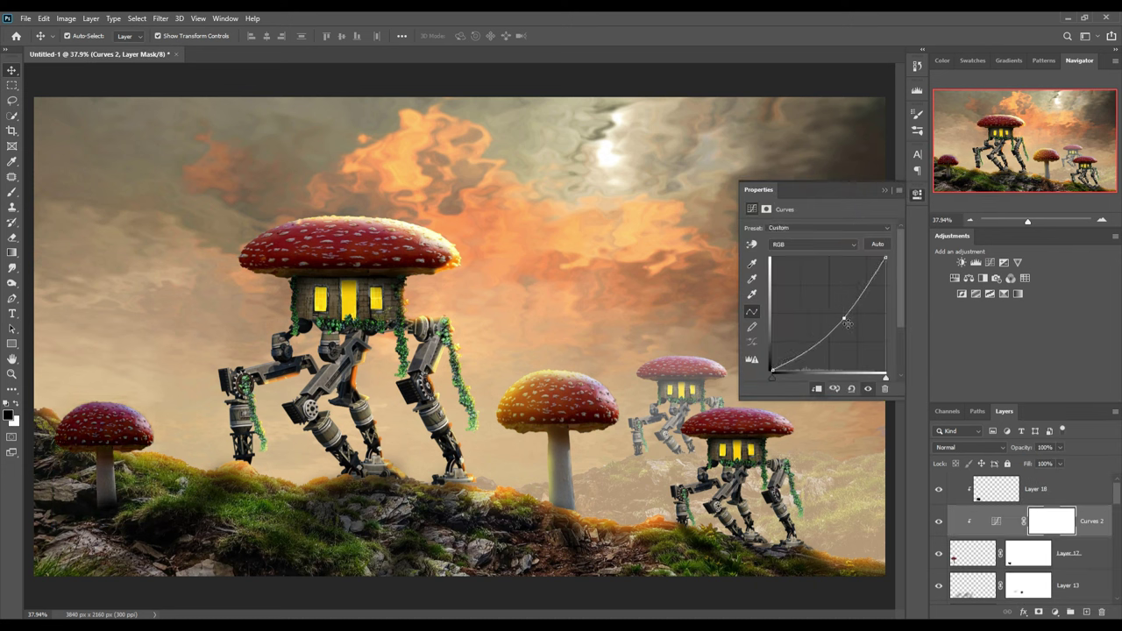
{"action": "left_click", "coordinate": [886, 192]}
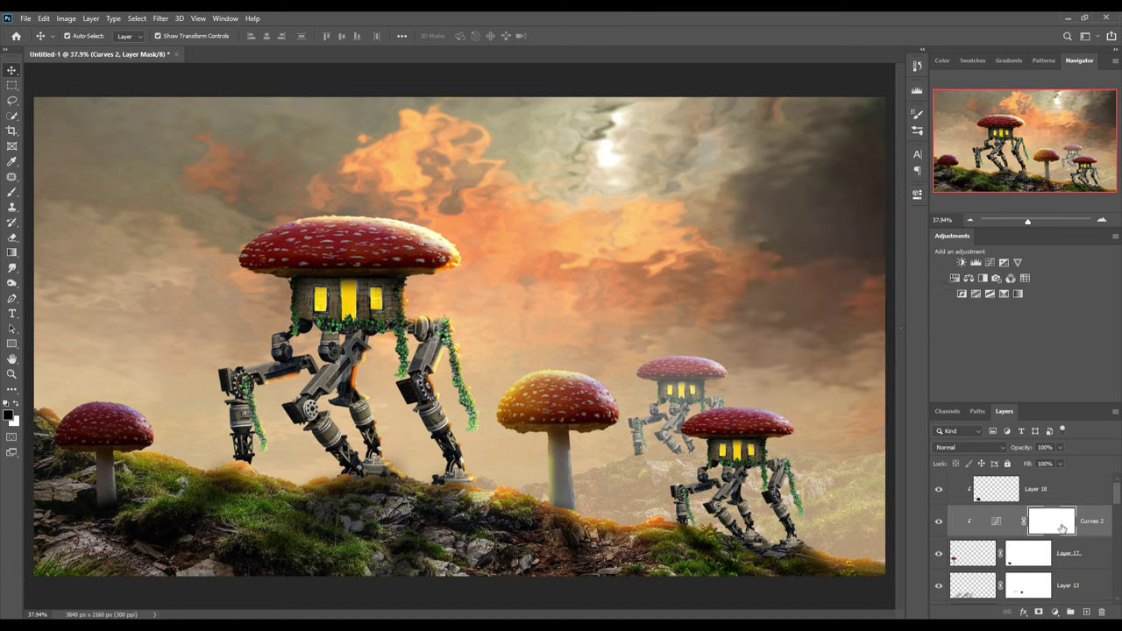
Paint black on the Curves 2 mask to remove the darkening from part of the left area.
{"action": "key", "text": "b"}
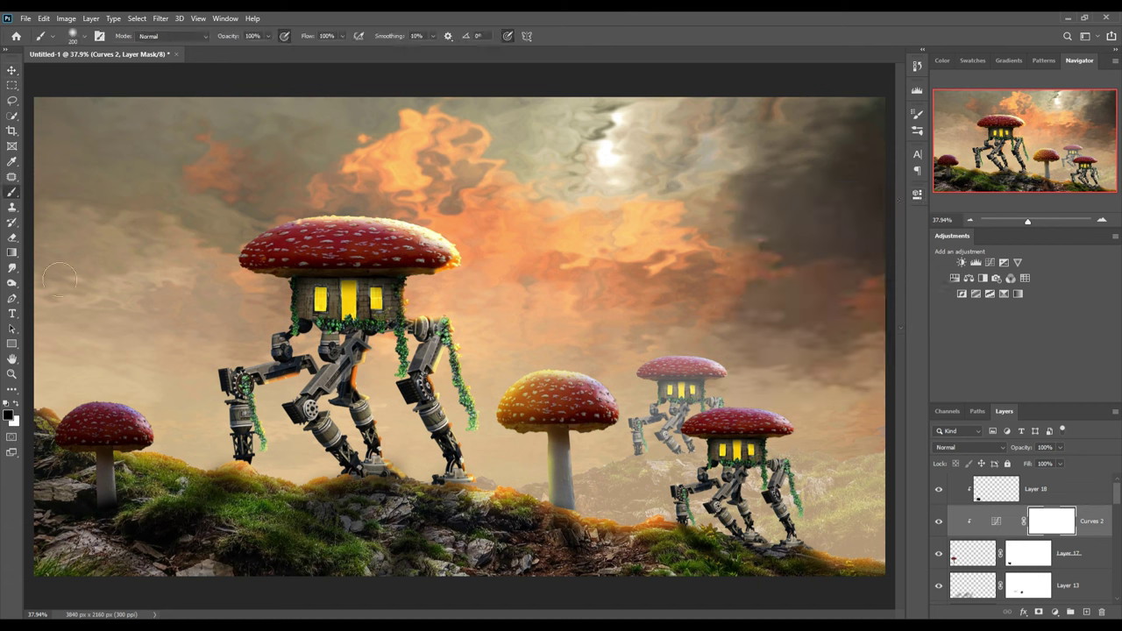
{"action": "left_click", "coordinate": [17, 404]}
{"action": "left_click", "coordinate": [16, 404]}
{"action": "left_click_drag", "start_coordinate": [51, 423], "coordinate": [210, 453]}
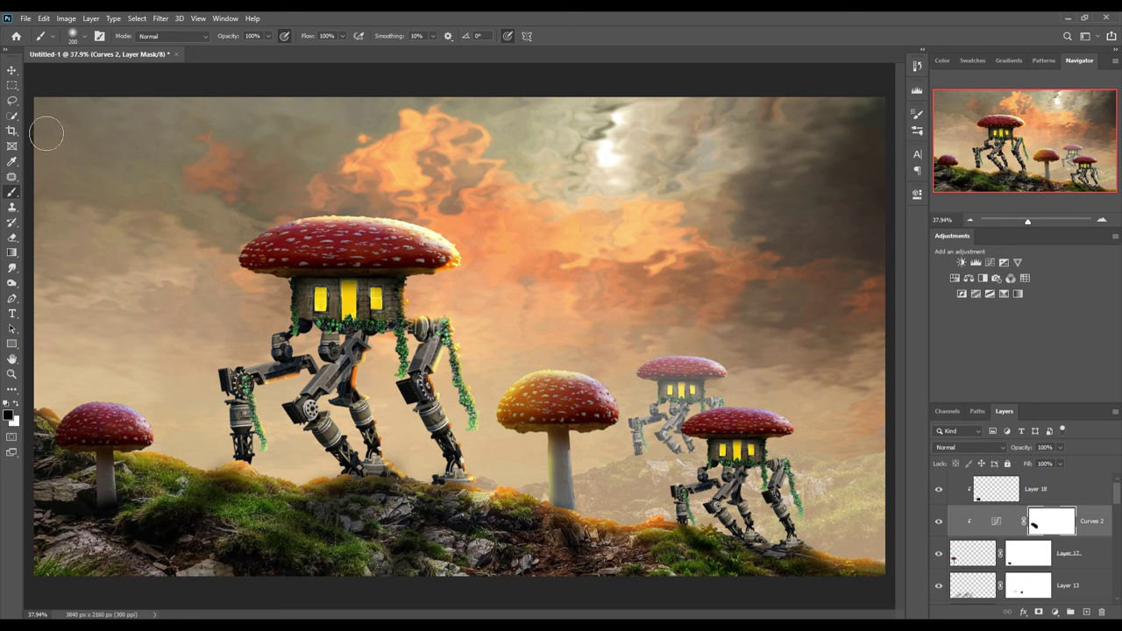
{"action": "left_click", "coordinate": [12, 70]}
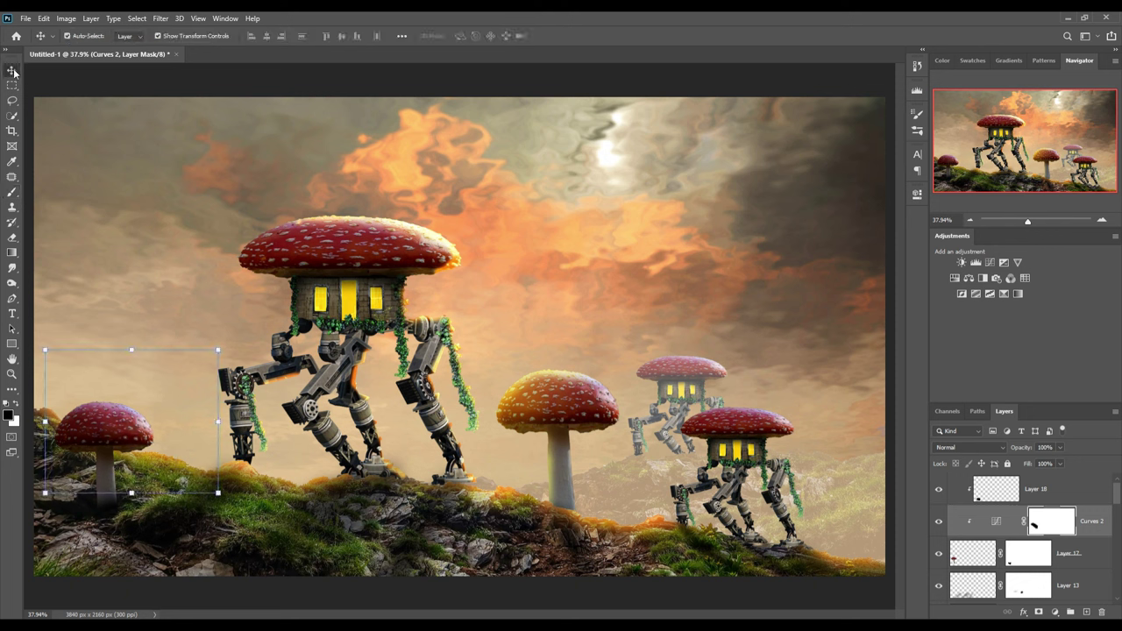
{"action": "left_click", "coordinate": [12, 191]}
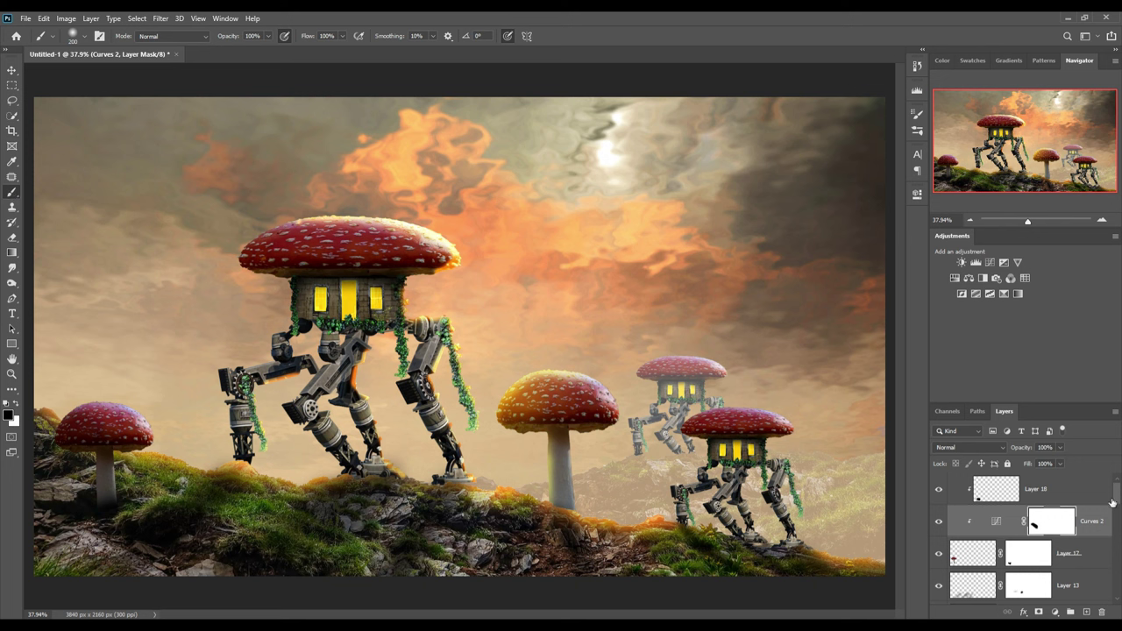
Add a new layer above Layer 2 and sample an orange sky tone as the paint colour.
{"action": "scroll", "coordinate": [1108, 503], "scroll_direction": "down", "scroll_amount": 2}
{"action": "scroll", "coordinate": [1108, 503], "scroll_direction": "down", "scroll_amount": 2}
{"action": "scroll", "coordinate": [1108, 503], "scroll_direction": "down", "scroll_amount": 2}
{"action": "scroll", "coordinate": [1107, 504], "scroll_direction": "down", "scroll_amount": 3}
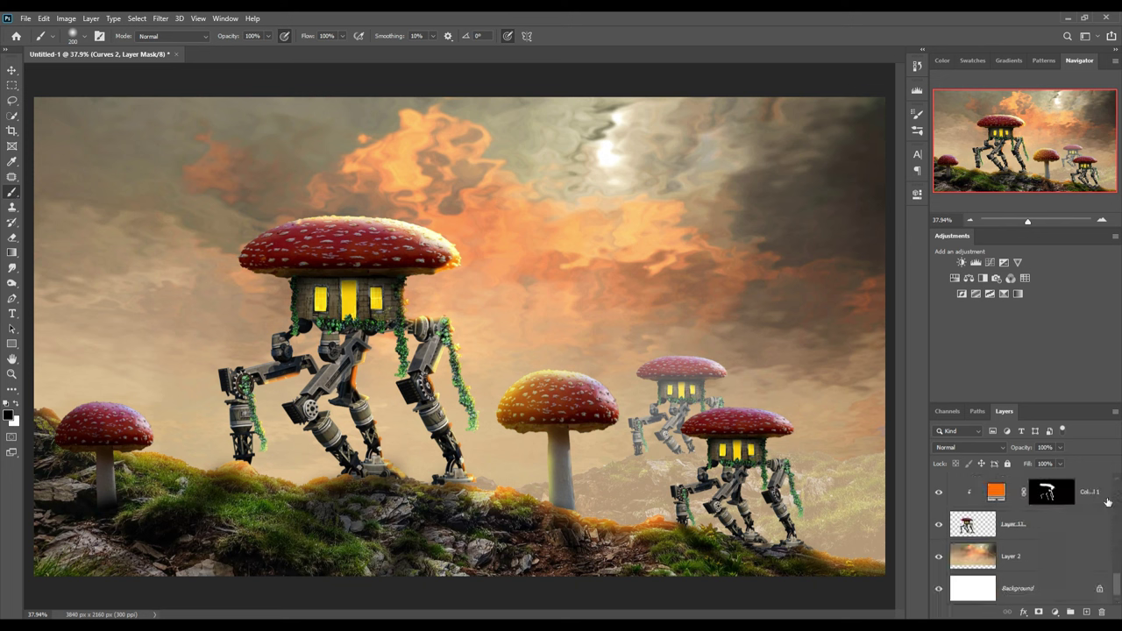
{"action": "left_click", "coordinate": [1071, 559]}
{"action": "left_click", "coordinate": [1087, 612]}
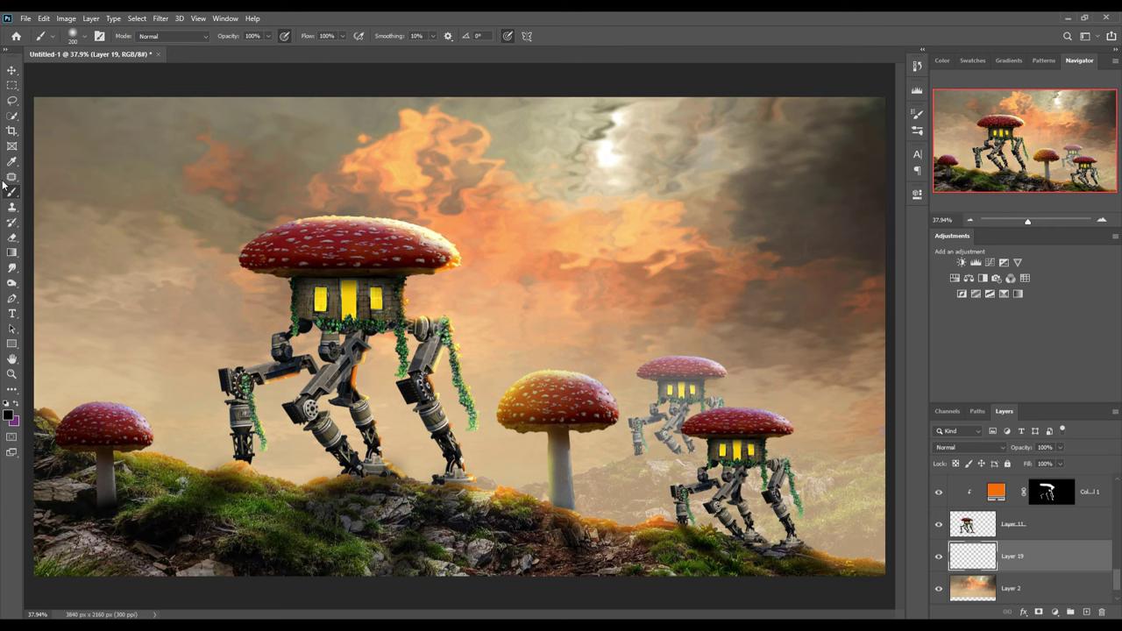
{"action": "left_click", "coordinate": [9, 417]}
{"action": "left_click", "coordinate": [500, 213]}
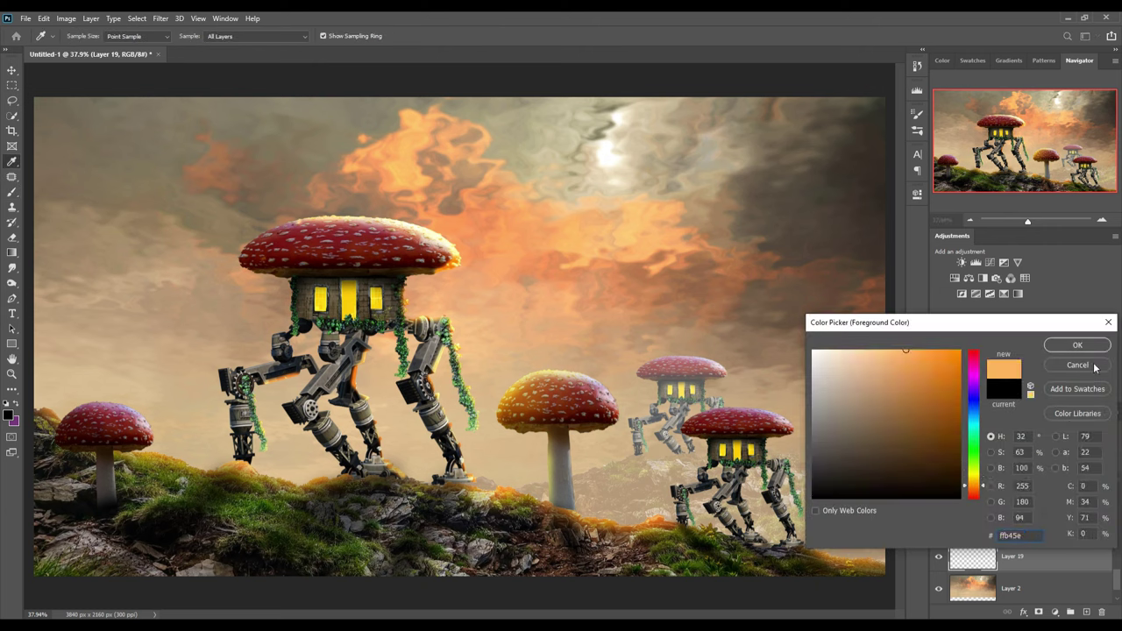
{"action": "left_click", "coordinate": [1077, 345]}
Wash soft orange light over the sky with a 1700 px brush at 21% opacity.
{"action": "key", "text": "b"}
{"action": "key", "text": "bracketright"}
{"action": "key", "text": "bracketright"}
{"action": "key", "text": "bracketright"}
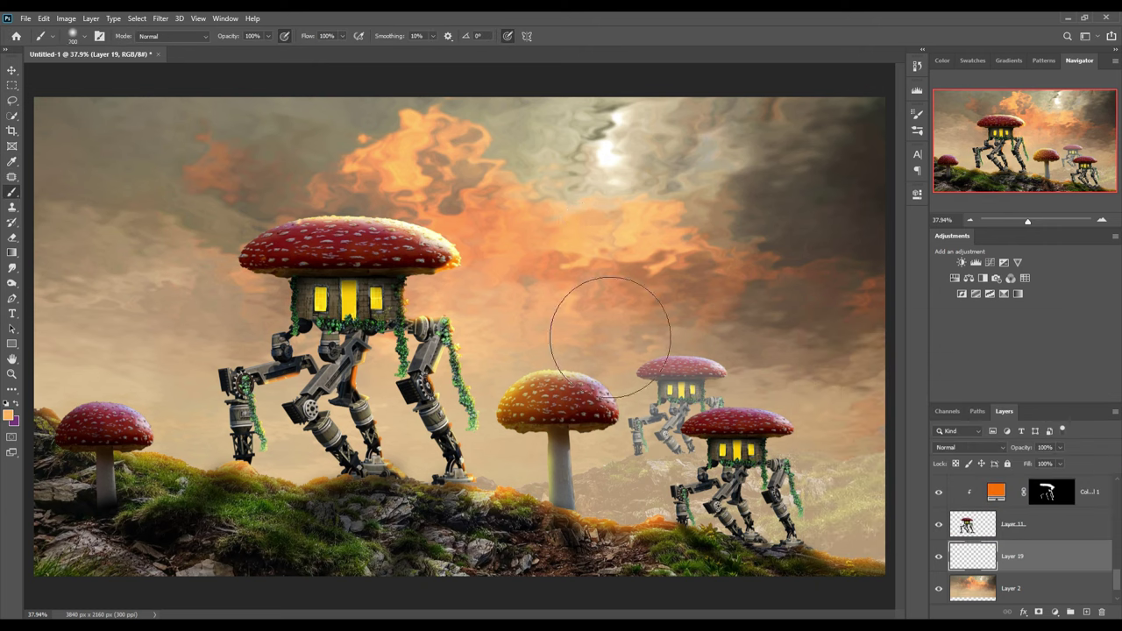
{"action": "key", "text": "bracketright"}
{"action": "key", "text": "bracketright"}
{"action": "key", "text": "bracketright"}
{"action": "key", "text": "bracketright"}
{"action": "key", "text": "bracketright"}
{"action": "key", "text": "bracketright"}
{"action": "left_click", "coordinate": [268, 37]}
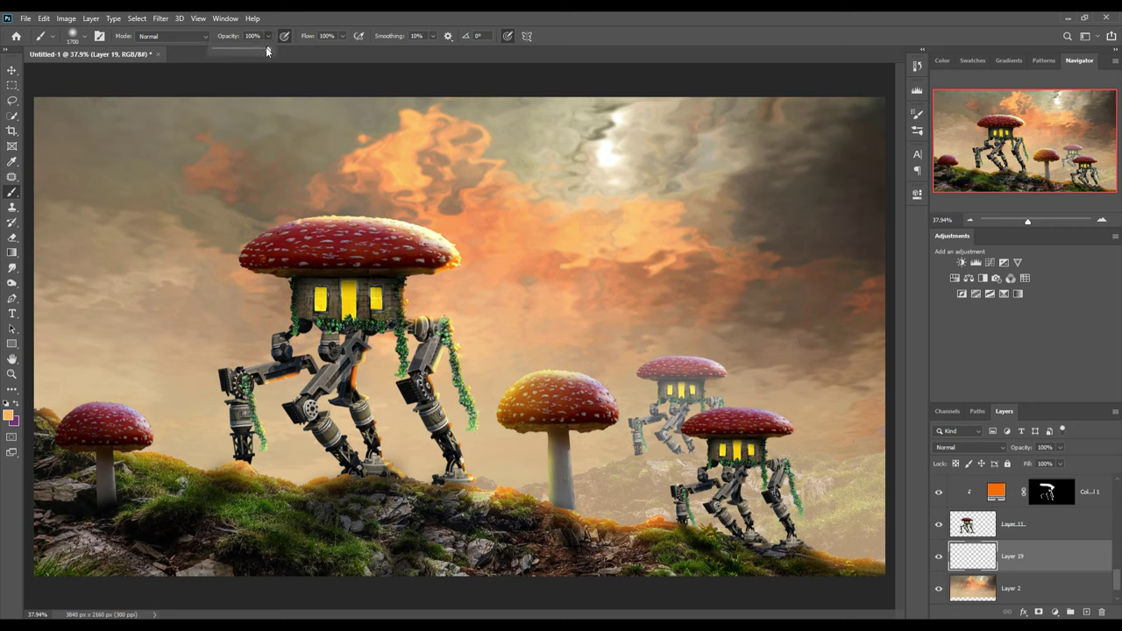
{"action": "left_click_drag", "start_coordinate": [226, 56], "coordinate": [224, 56]}
{"action": "left_click_drag", "start_coordinate": [513, 149], "coordinate": [578, 211]}
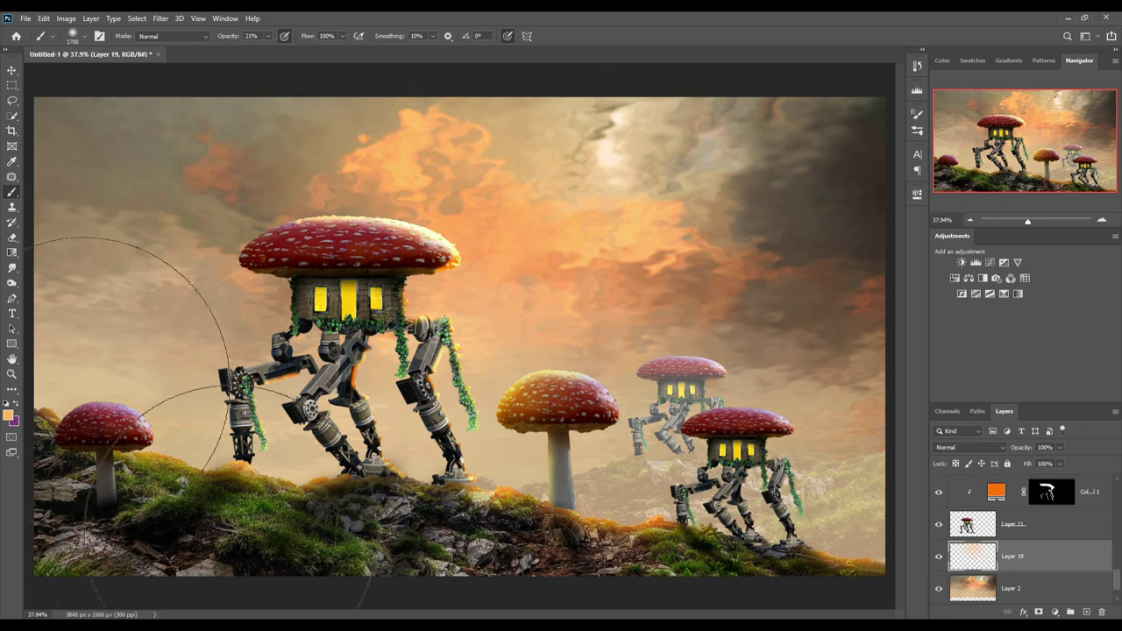
Shift the paint colour from orange toward yellow.
{"action": "left_click", "coordinate": [9, 413]}
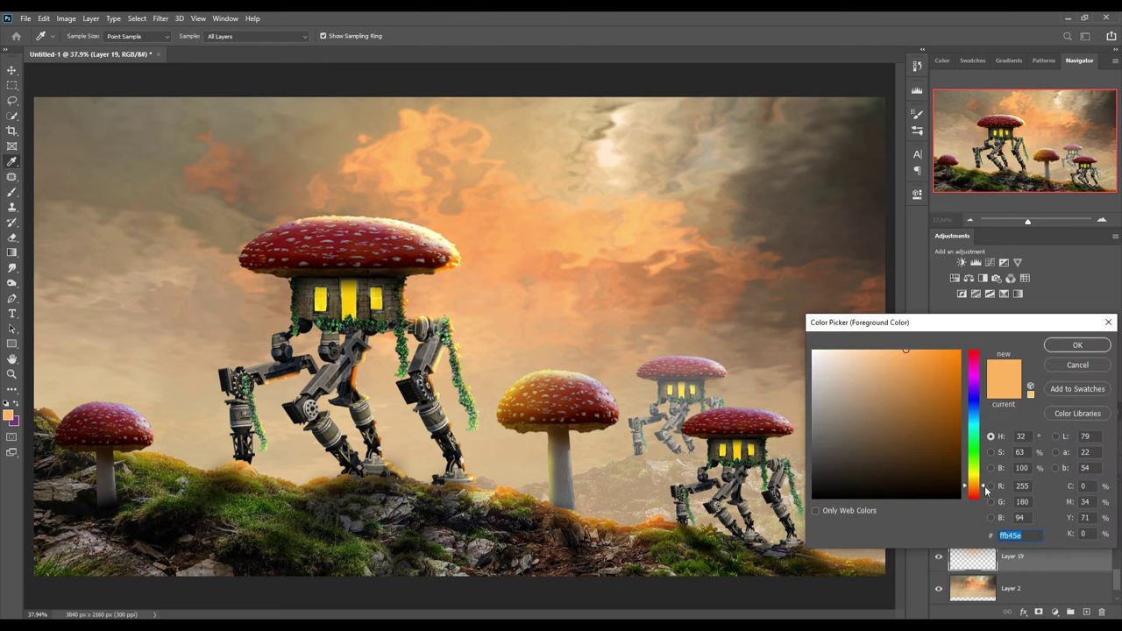
{"action": "left_click_drag", "start_coordinate": [986, 490], "coordinate": [986, 483]}
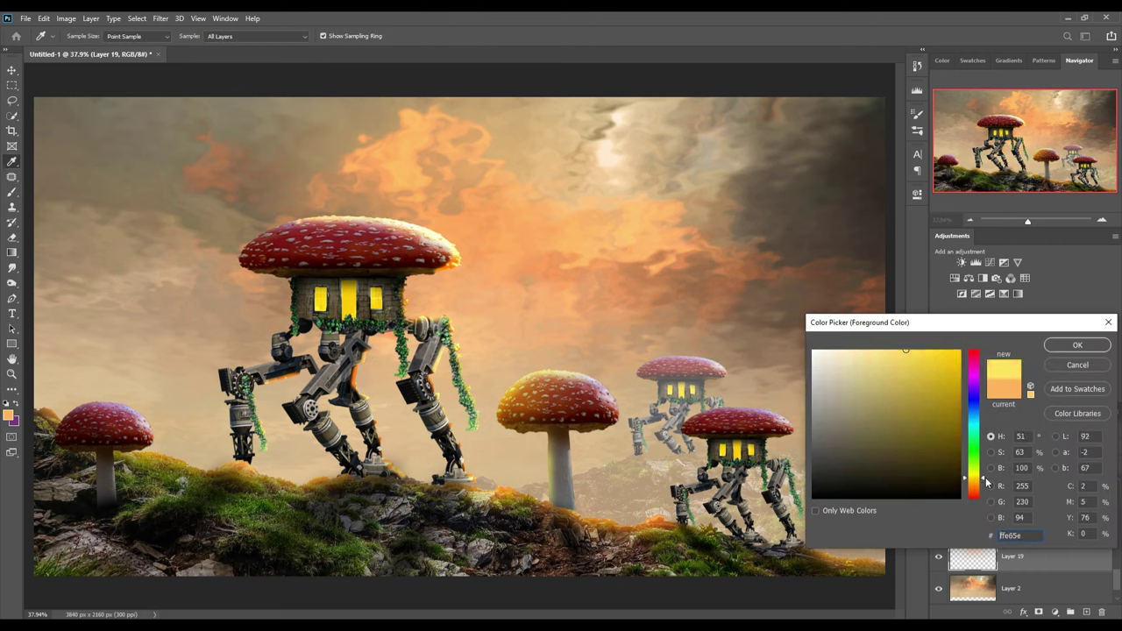
{"action": "left_click", "coordinate": [1078, 344]}
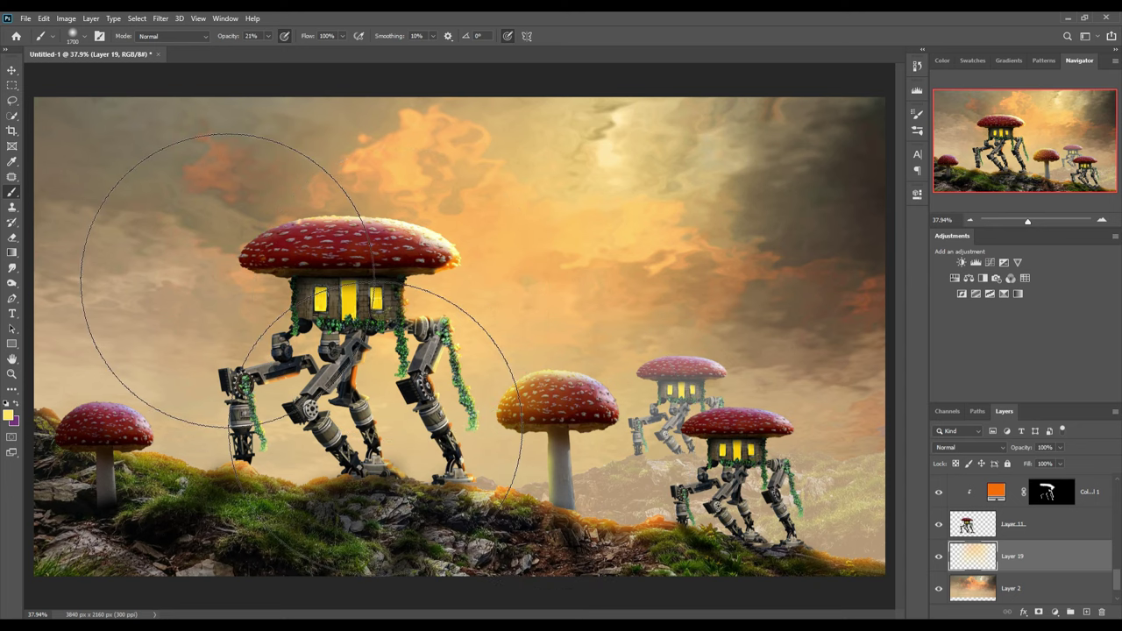
{"action": "left_click", "coordinate": [7, 76]}
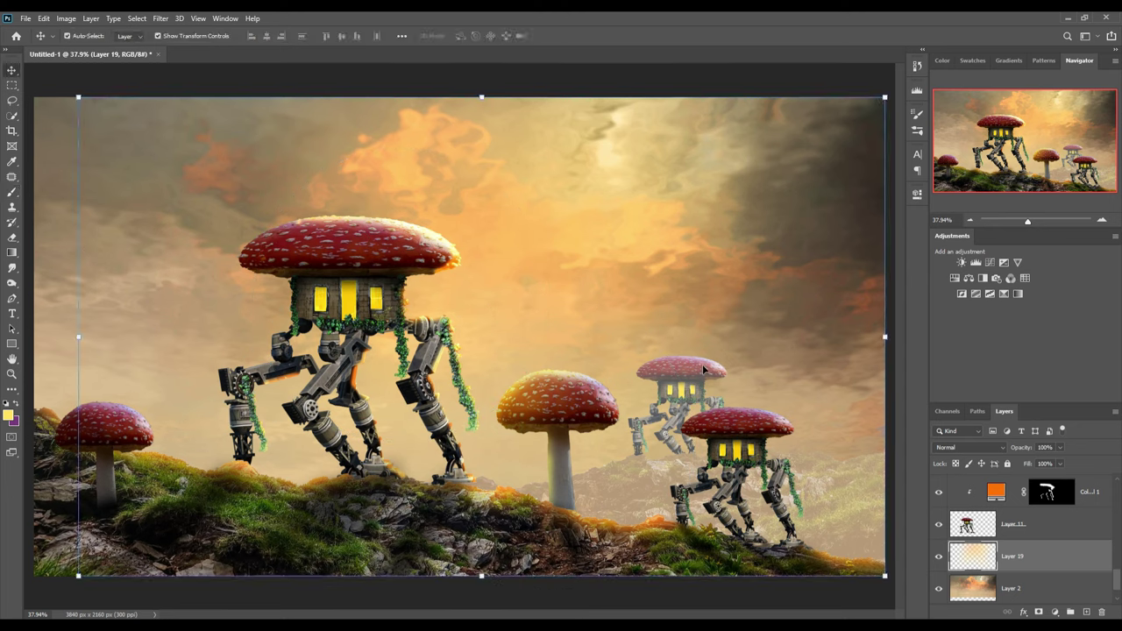
Stamp all visible layers into a new Layer 20 and convert it to a smart object.
{"action": "scroll", "coordinate": [1045, 520], "scroll_direction": "up", "scroll_amount": 5}
{"action": "scroll", "coordinate": [1045, 520], "scroll_direction": "up", "scroll_amount": 3}
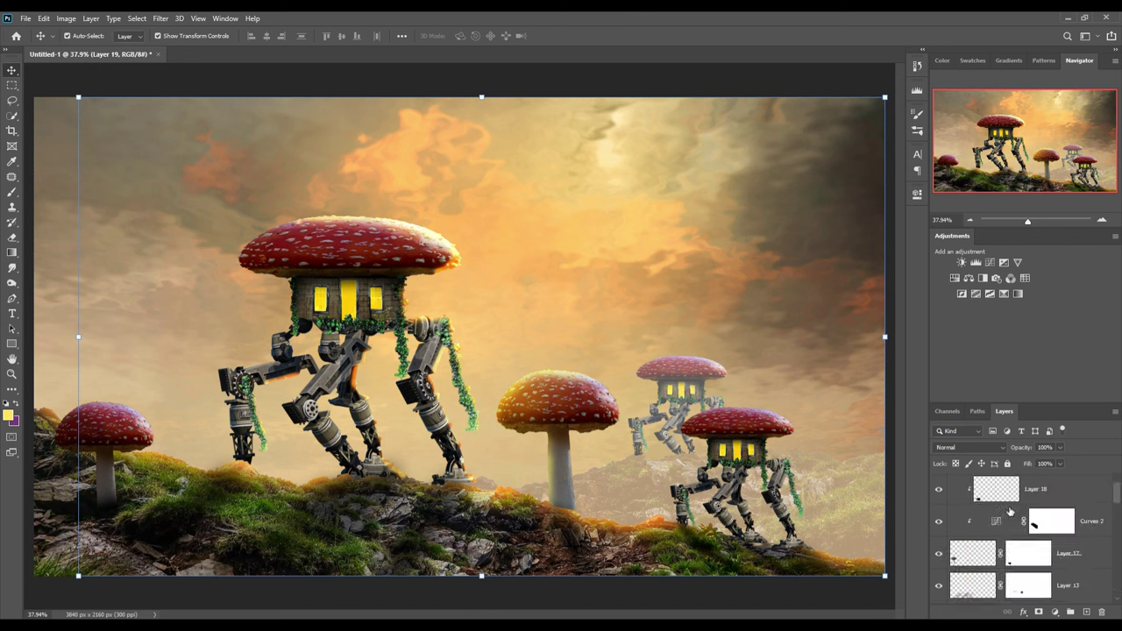
{"action": "left_click", "coordinate": [1059, 495]}
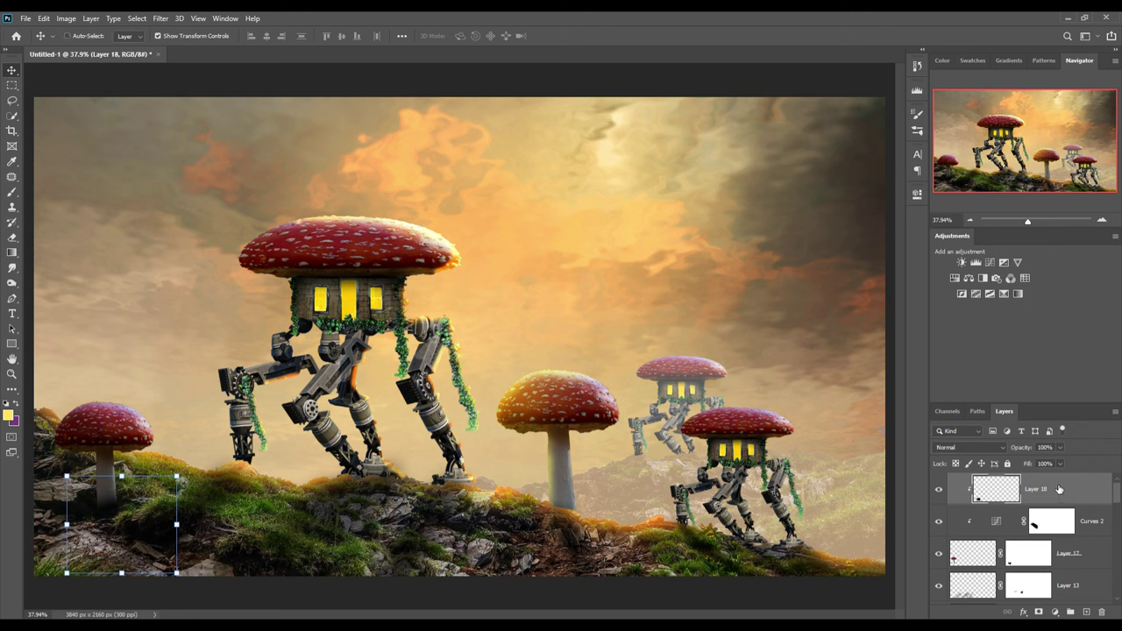
{"action": "key", "text": "shift+ctrl+alt+e"}
{"action": "right_click", "coordinate": [1051, 488]}
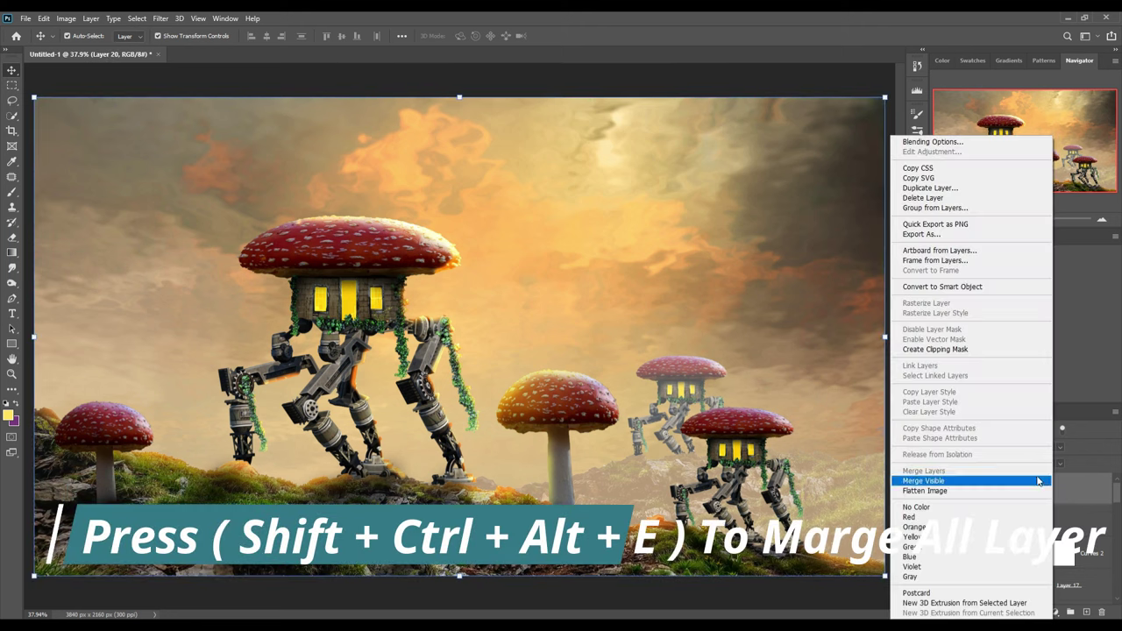
{"action": "left_click", "coordinate": [951, 287]}
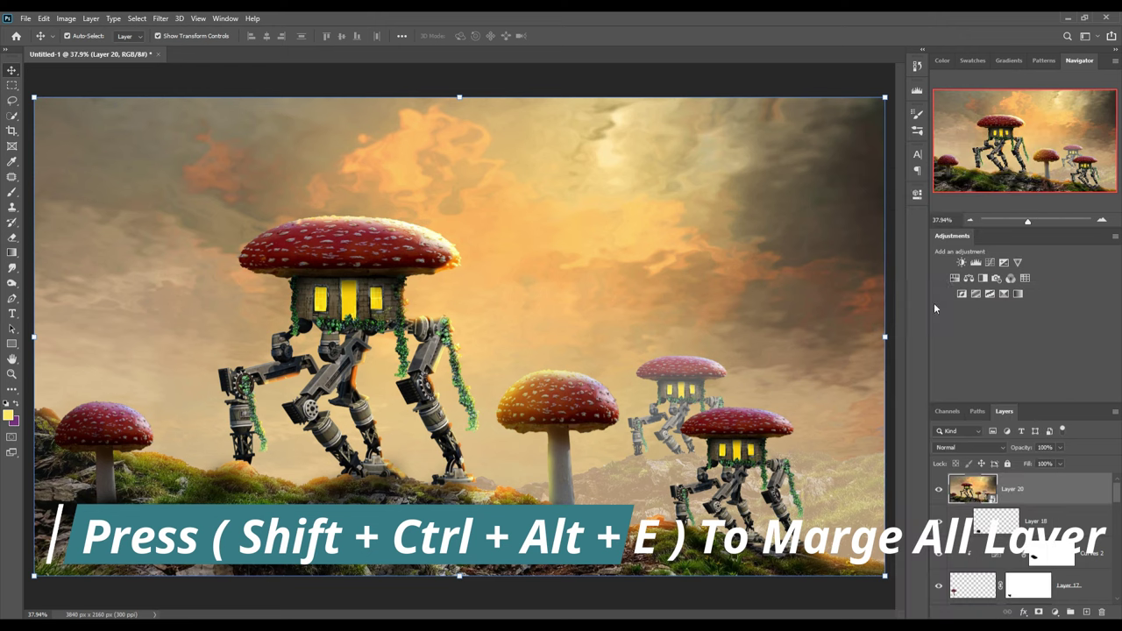
{"action": "left_click", "coordinate": [161, 17]}
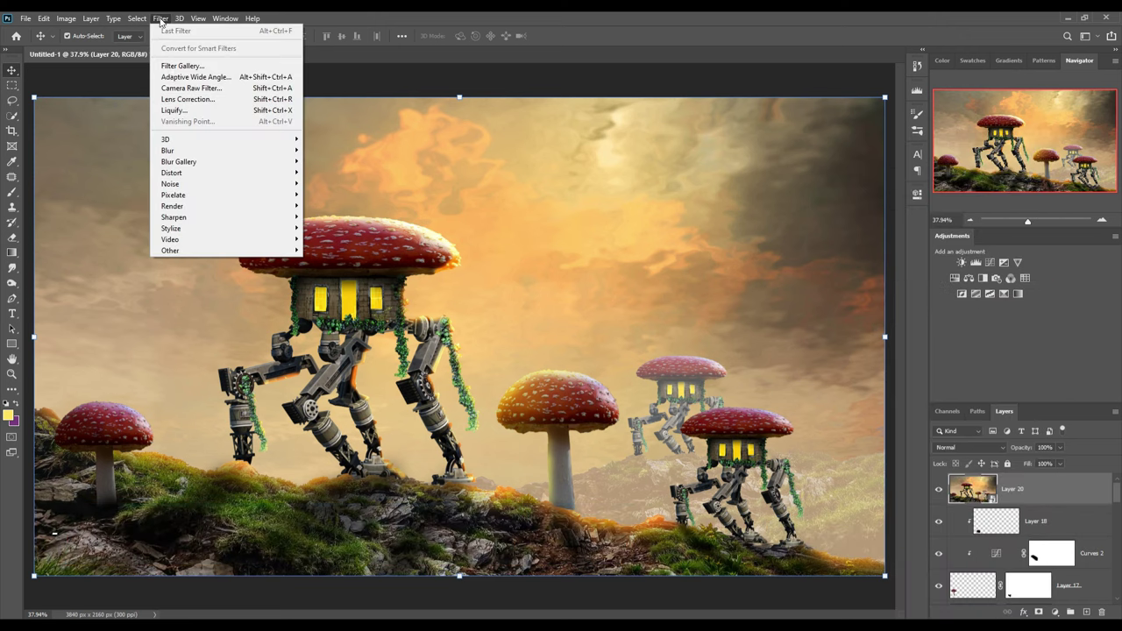
Apply the Camera Raw Filter to Layer 20 with Contrast +9 and slightly lowered Shadows.
{"action": "left_click", "coordinate": [174, 88]}
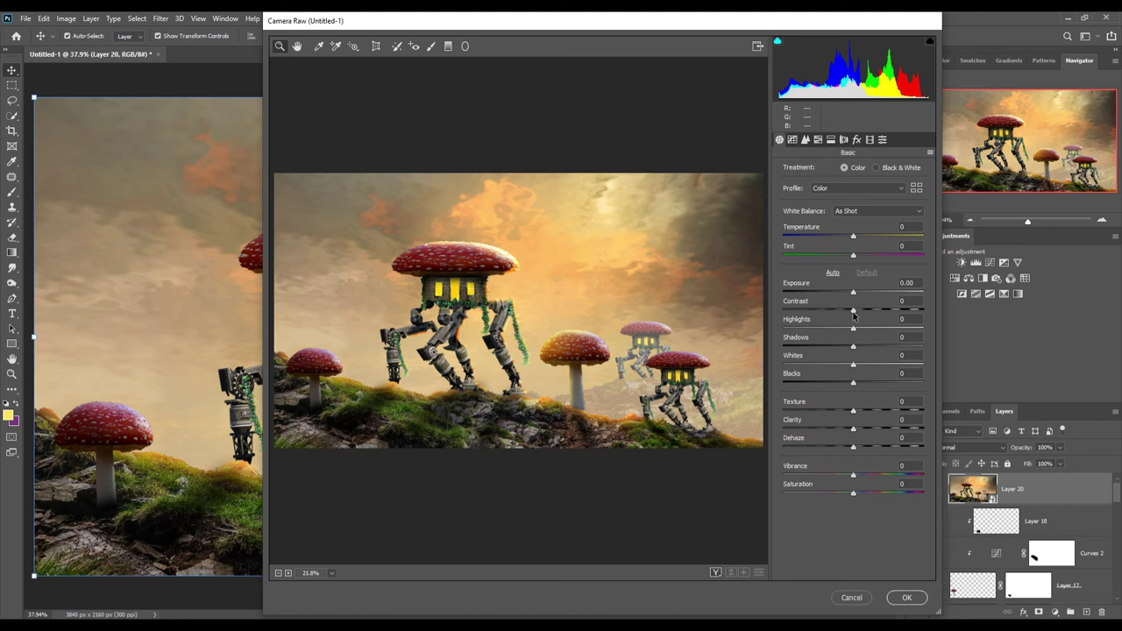
{"action": "left_click_drag", "start_coordinate": [854, 312], "coordinate": [860, 316]}
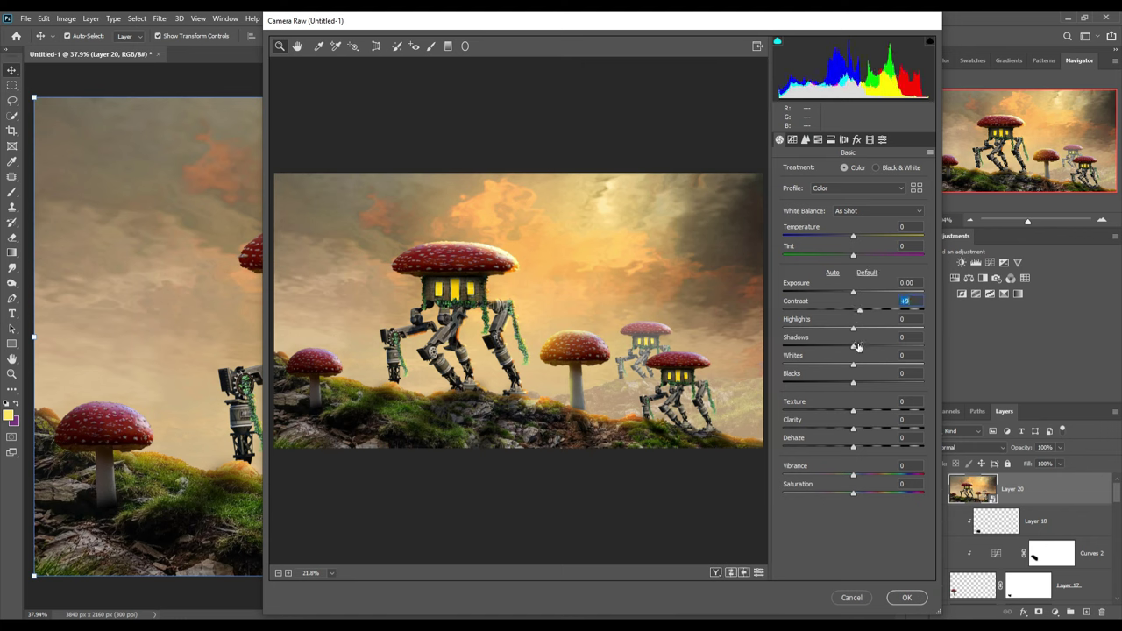
{"action": "left_click_drag", "start_coordinate": [854, 348], "coordinate": [856, 353]}
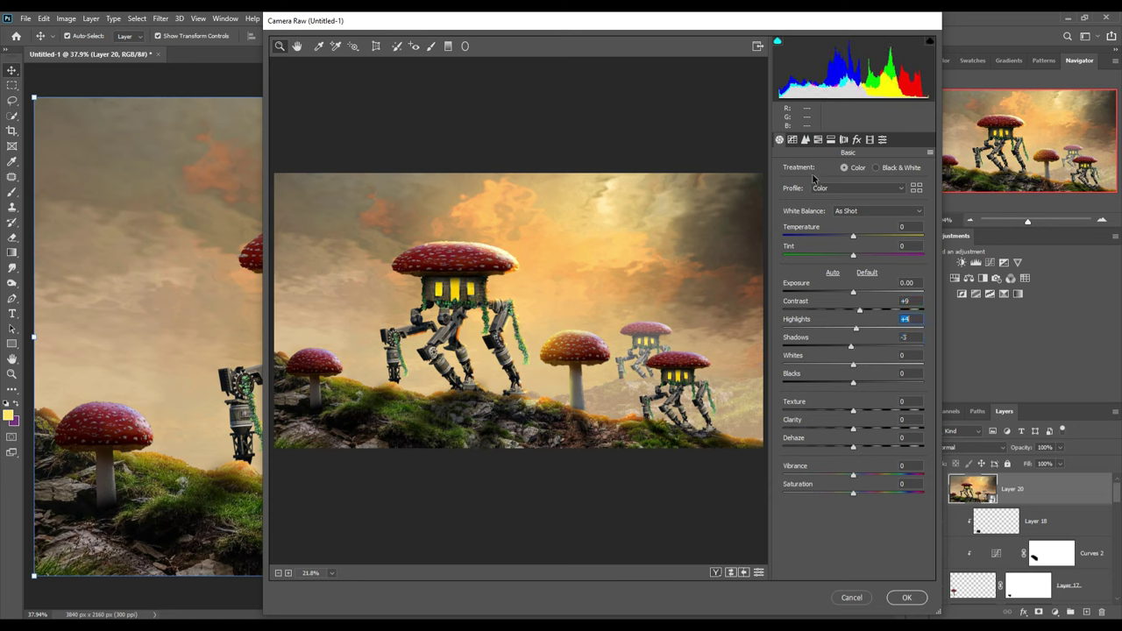
{"action": "left_click", "coordinate": [793, 140]}
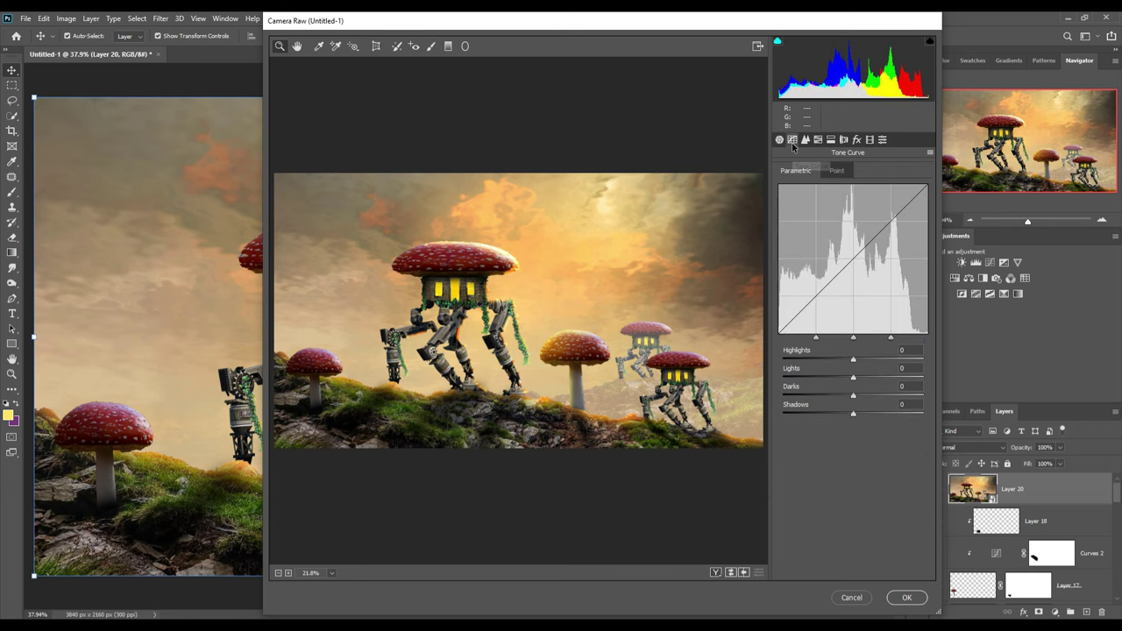
Set the parametric curve to Highlights +3, Lights -11 and Darks -11, then view Detail and HSL.
{"action": "mouse_move", "coordinate": [855, 362]}
{"action": "left_mouse_down"}
{"action": "mouse_move", "coordinate": [860, 380]}
{"action": "mouse_move", "coordinate": [852, 399]}
{"action": "mouse_move", "coordinate": [856, 362]}
{"action": "mouse_move", "coordinate": [845, 398]}
{"action": "left_mouse_up"}
{"action": "double_click", "coordinate": [859, 378]}
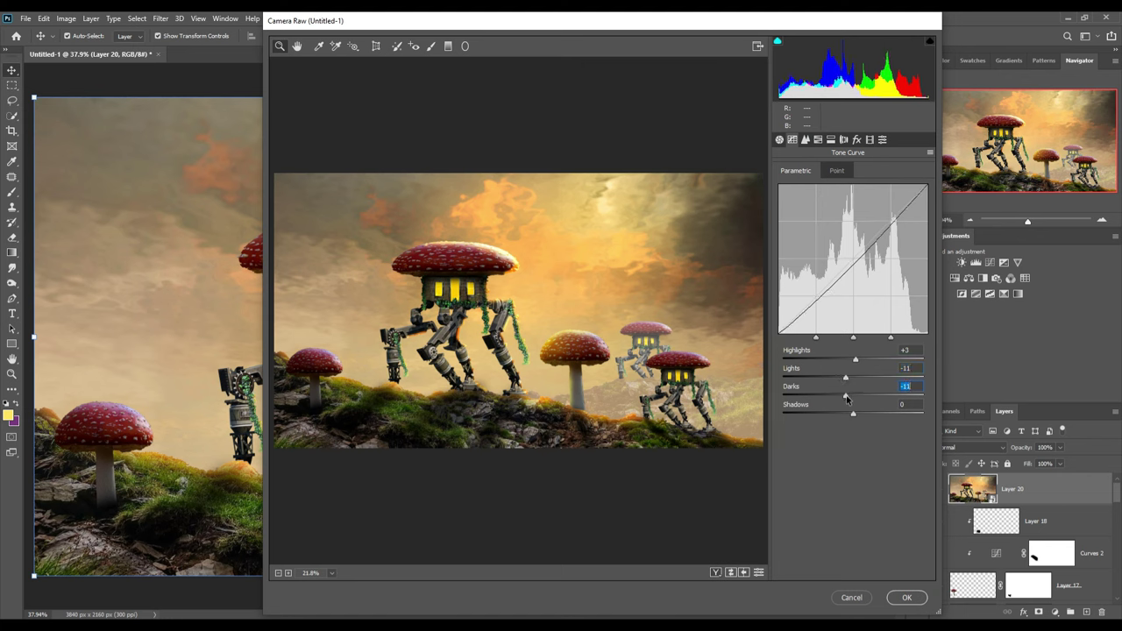
{"action": "left_click", "coordinate": [806, 139]}
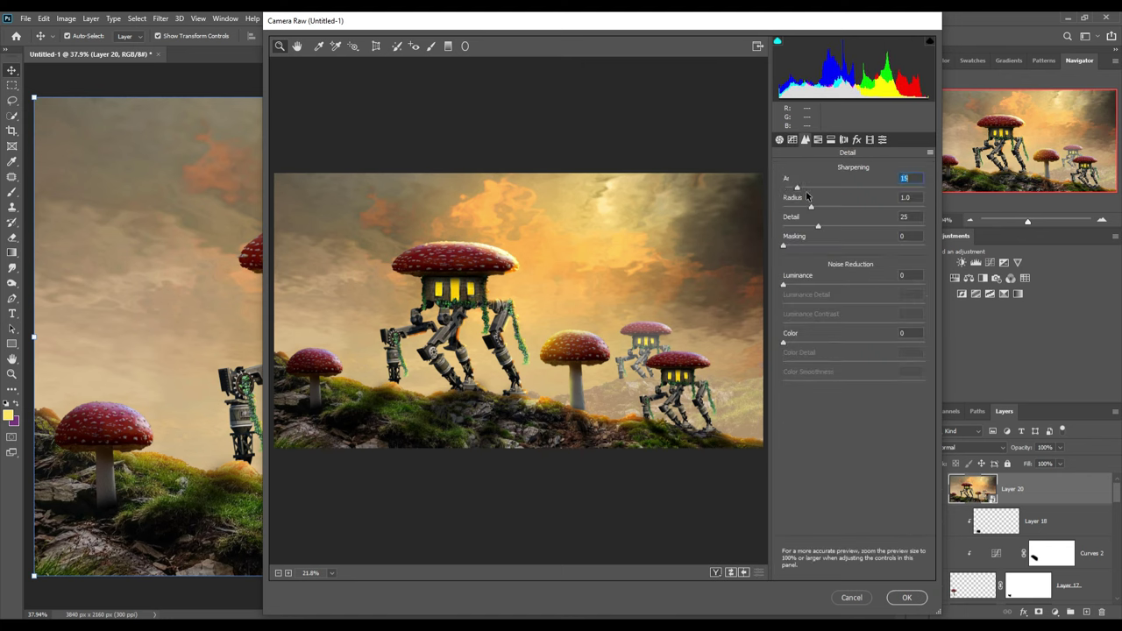
{"action": "left_click", "coordinate": [818, 139]}
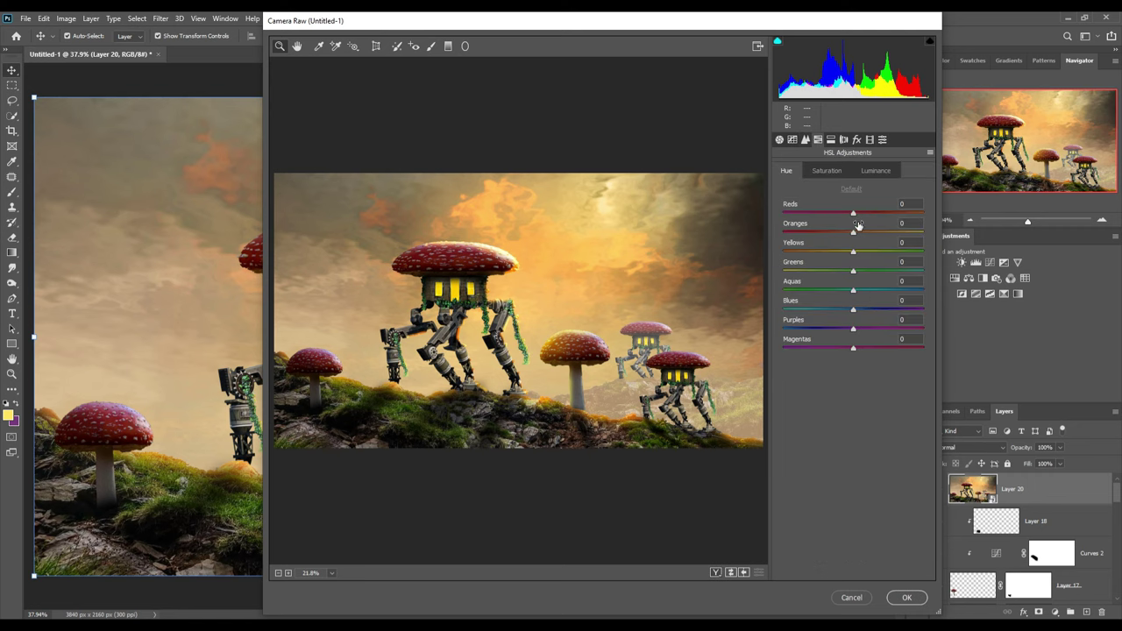
Tint highlights with Split Toning Hue 63, Saturation 11, and apply the Camera Raw filter.
{"action": "left_click", "coordinate": [831, 141]}
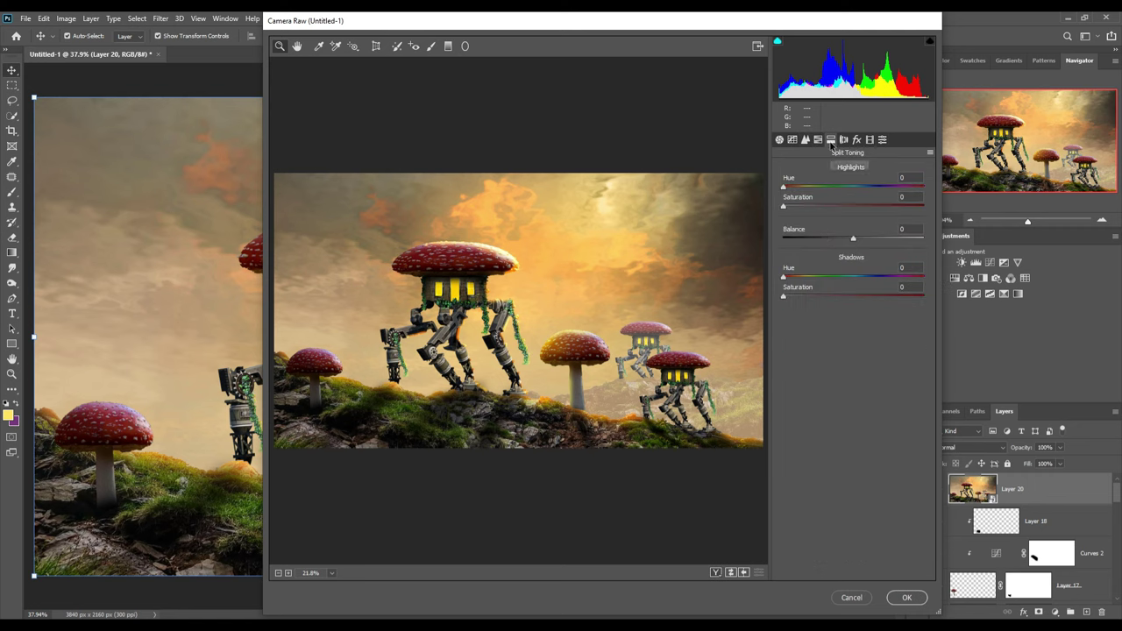
{"action": "mouse_move", "coordinate": [783, 186]}
{"action": "left_mouse_down"}
{"action": "mouse_move", "coordinate": [807, 186]}
{"action": "mouse_move", "coordinate": [797, 207]}
{"action": "left_mouse_up"}
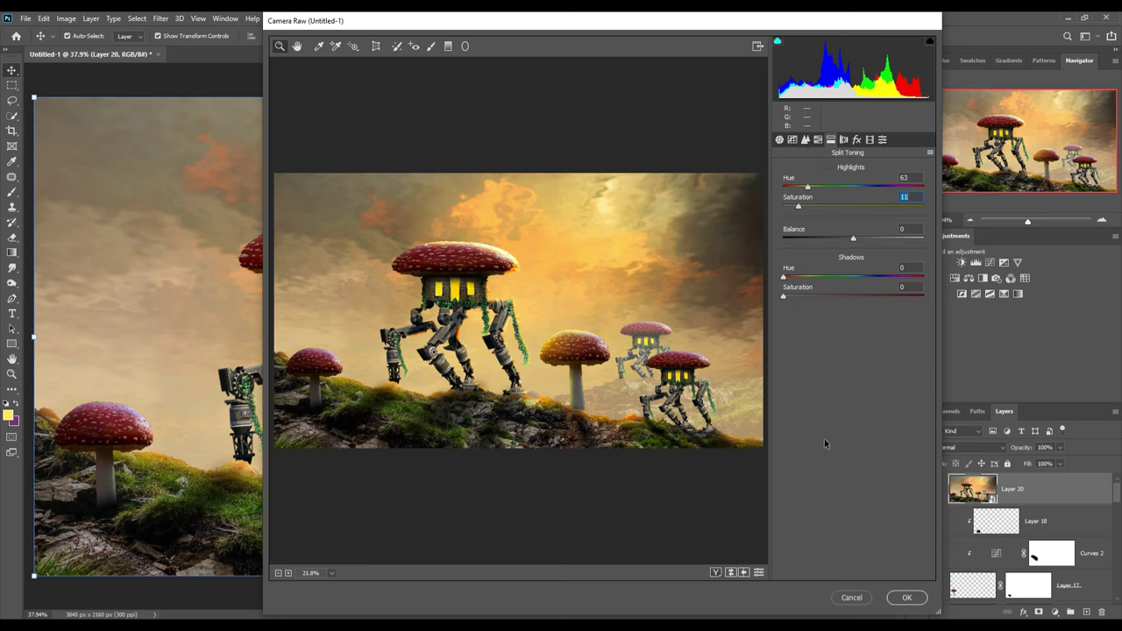
{"action": "left_click", "coordinate": [906, 596]}
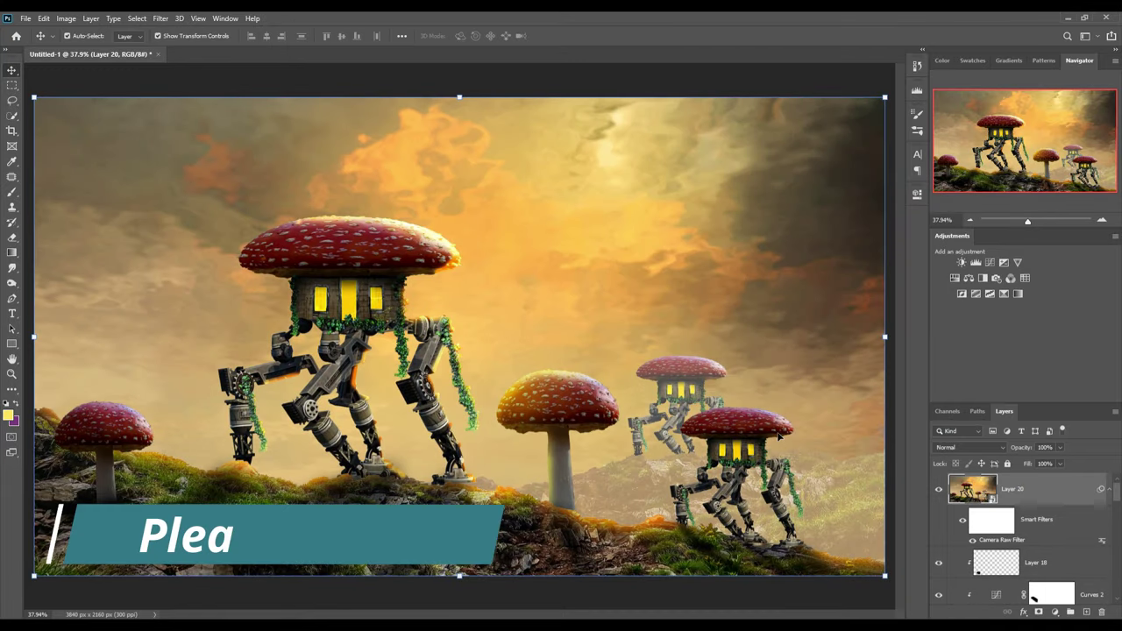